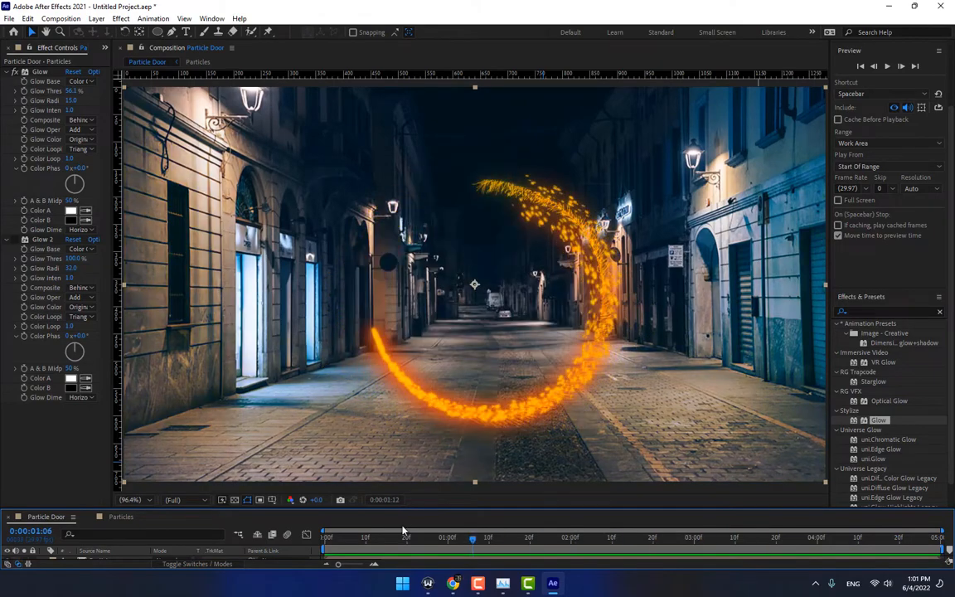
Play back the finished particle ring animation from the start of the timeline
key("space")
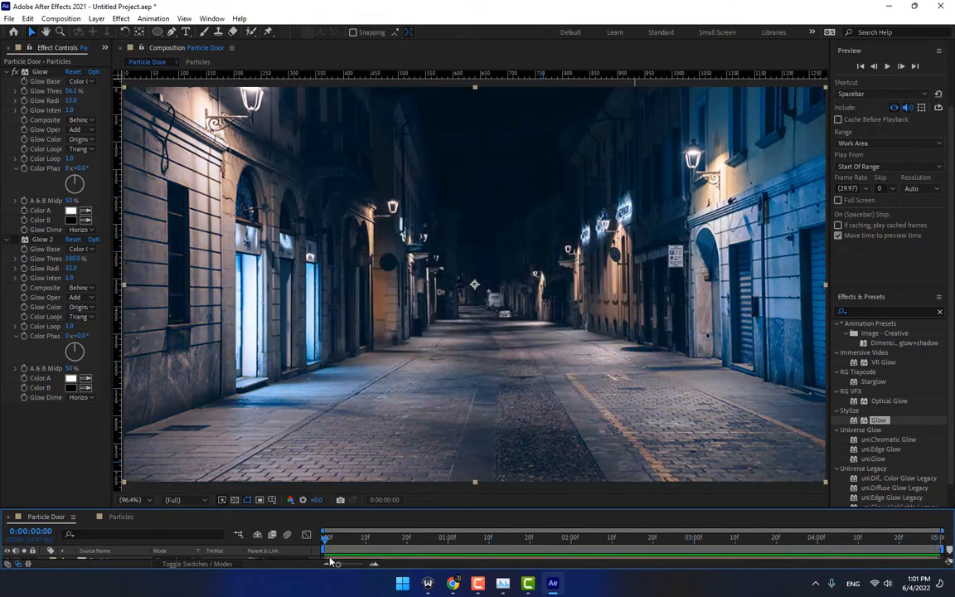
left_click_drag(579, 560, 791, 505)
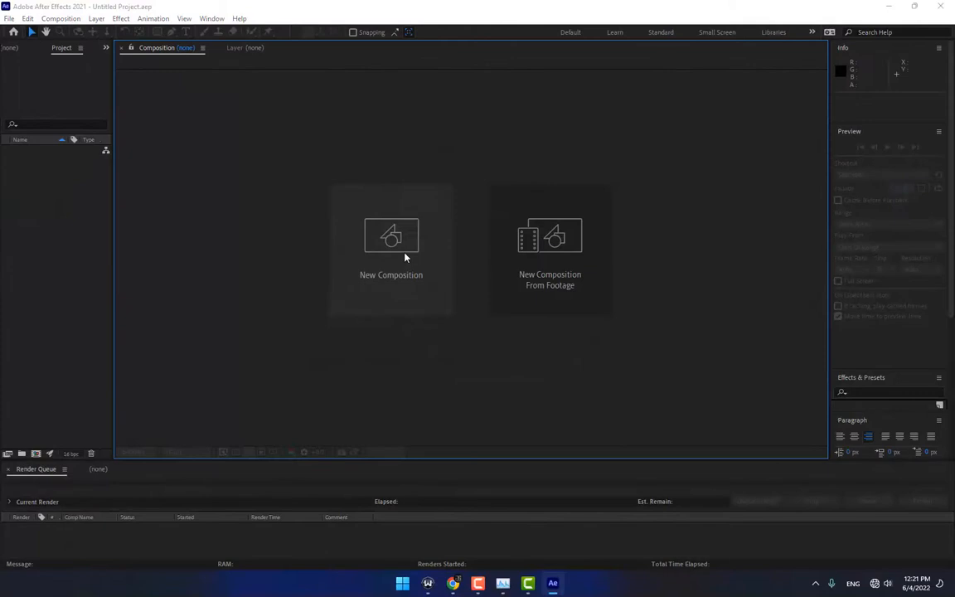
Create a 1280 × 720, 29.97 fps, five-second composition named Particle Door
left_click(406, 257)
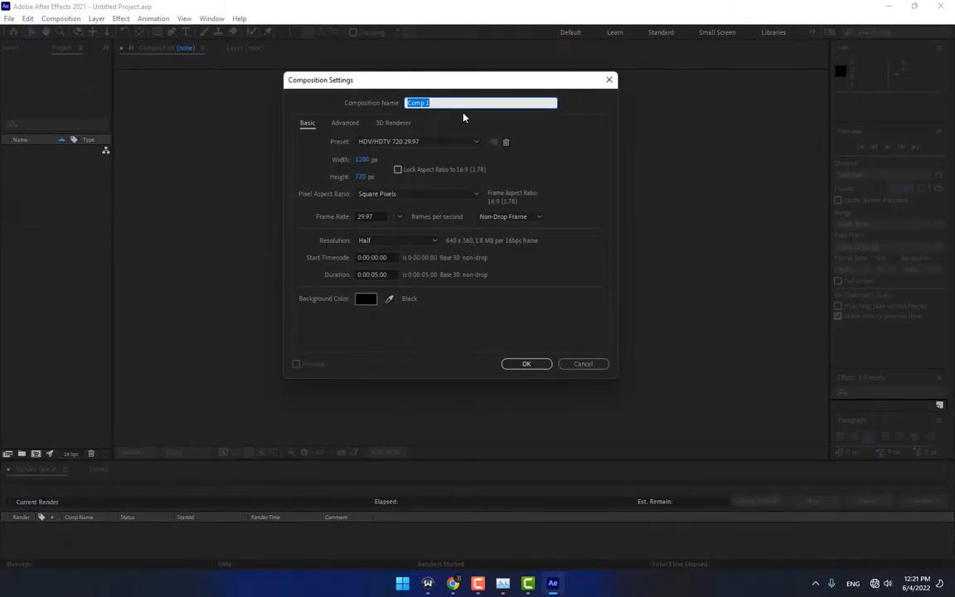
type("Particle Door")
left_click(526, 364)
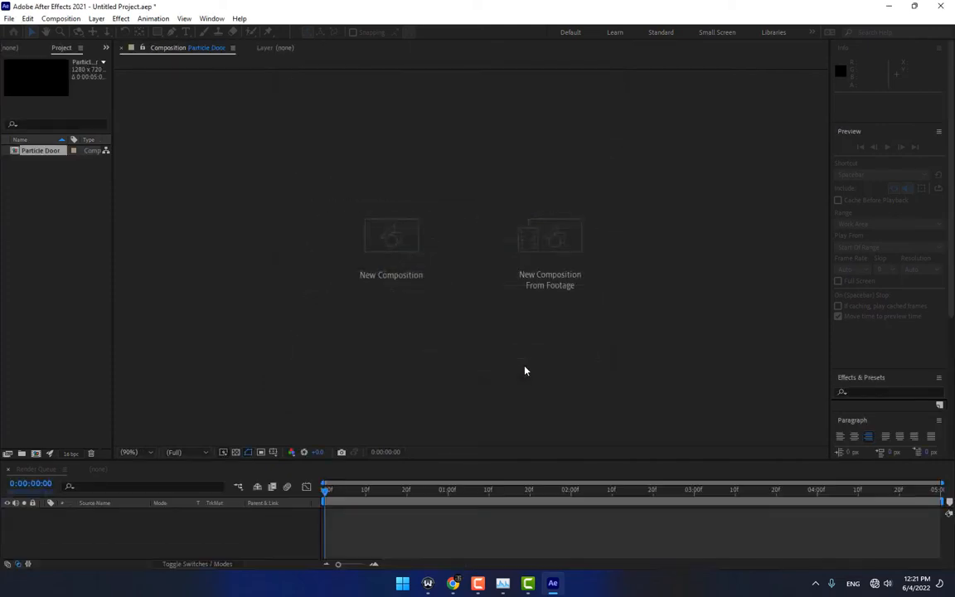
Import the images gorod-ulitsa-pusto-noch-koronovirus and suburban-street-1388617 from the Desktop as footage
left_click(64, 255)
double_click(74, 272)
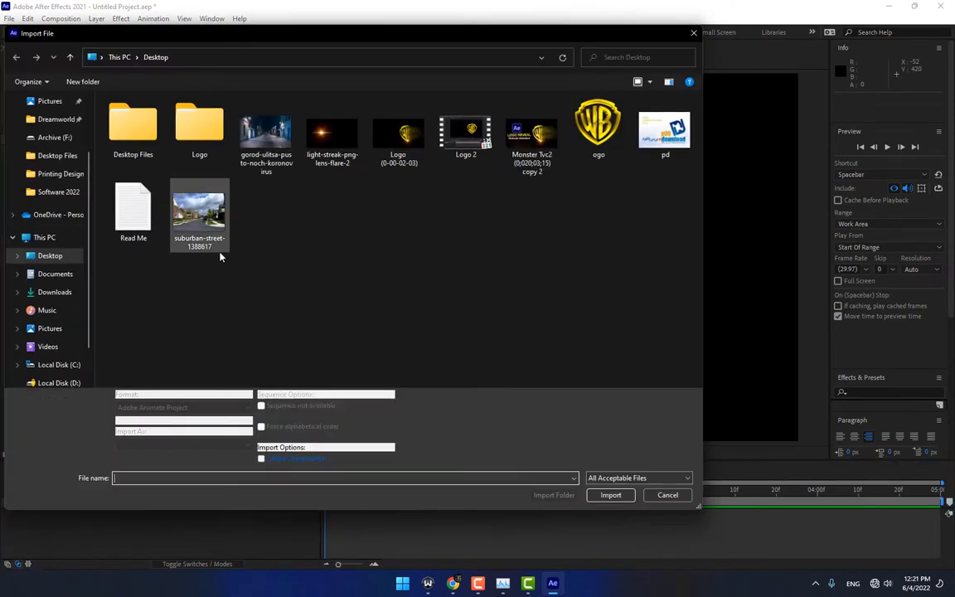
left_click(262, 141)
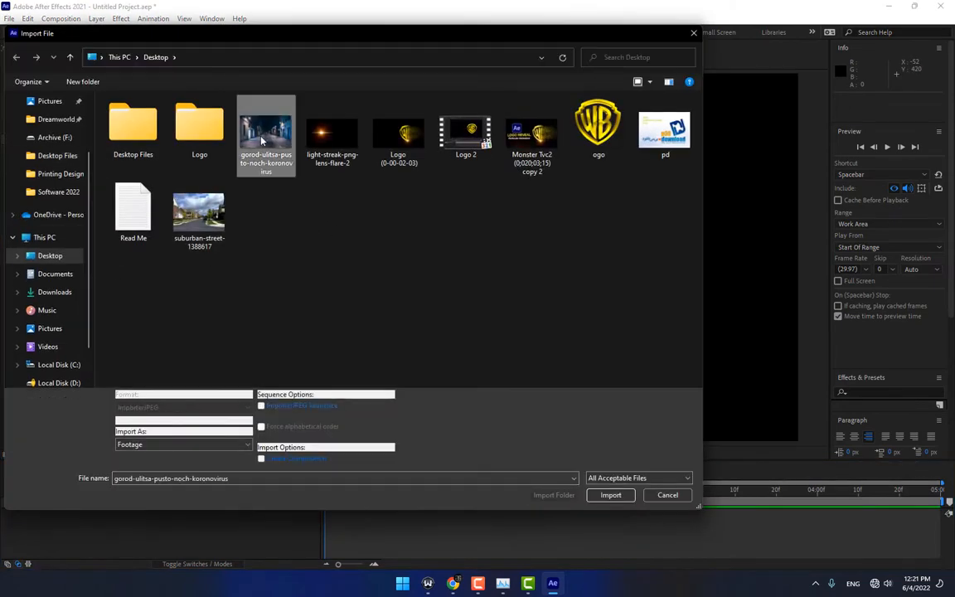
left_click(199, 213, "ctrl")
left_click(611, 495)
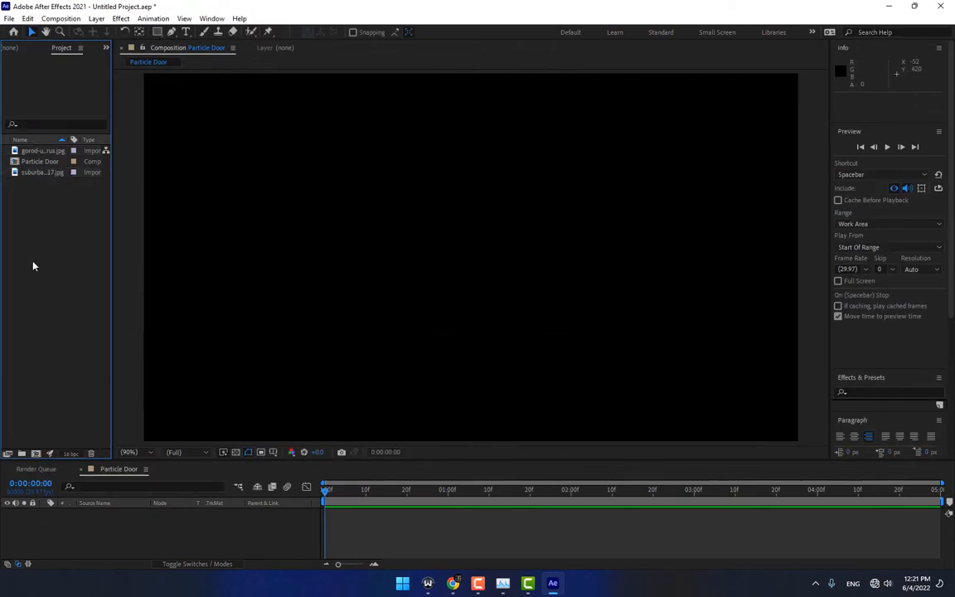
Place the gorod-ulitsa night street image in the Particle Door composition so it covers the frame, and lock its layer
left_click_drag(37, 151, 475, 290)
scroll(477, 282, "down", 2)
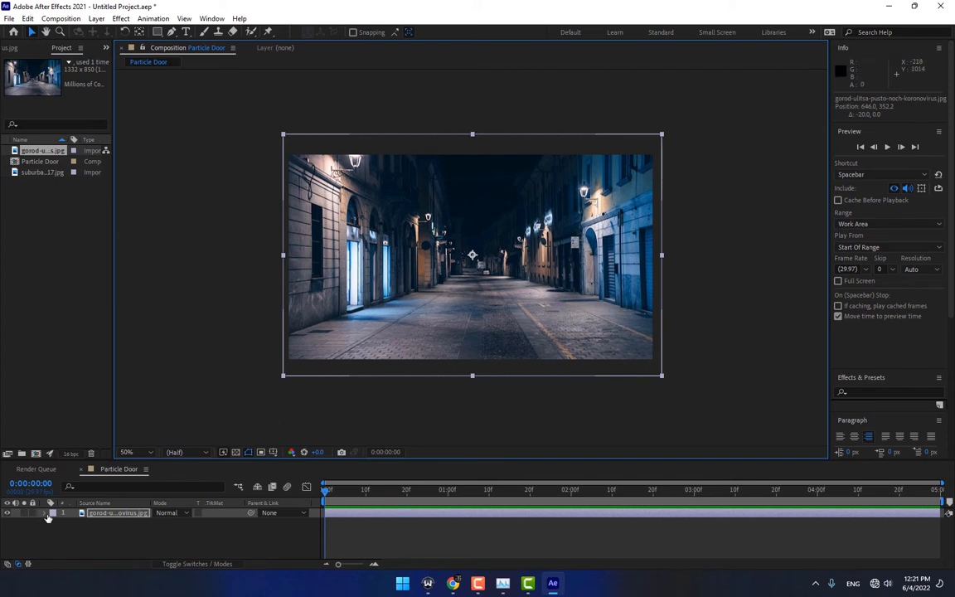
left_click(72, 533)
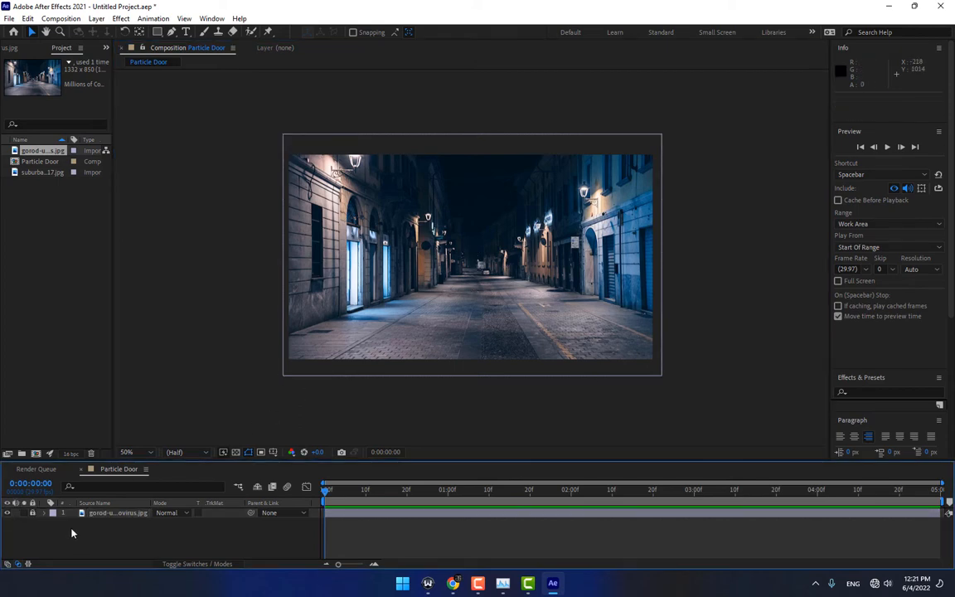
Reset the Effects workspace to its saved layout
left_click(212, 18)
mouse_move(228, 32)
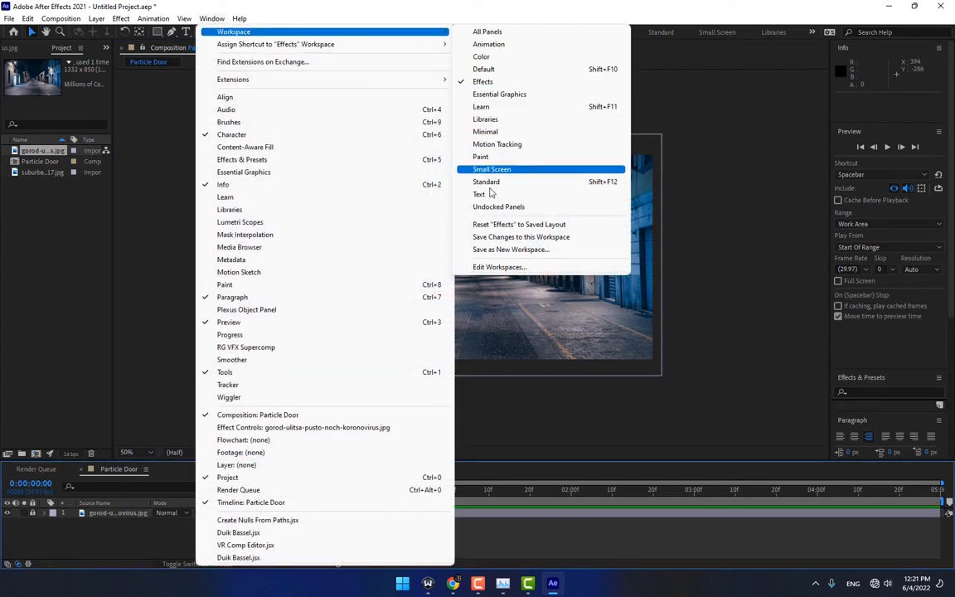
left_click(509, 224)
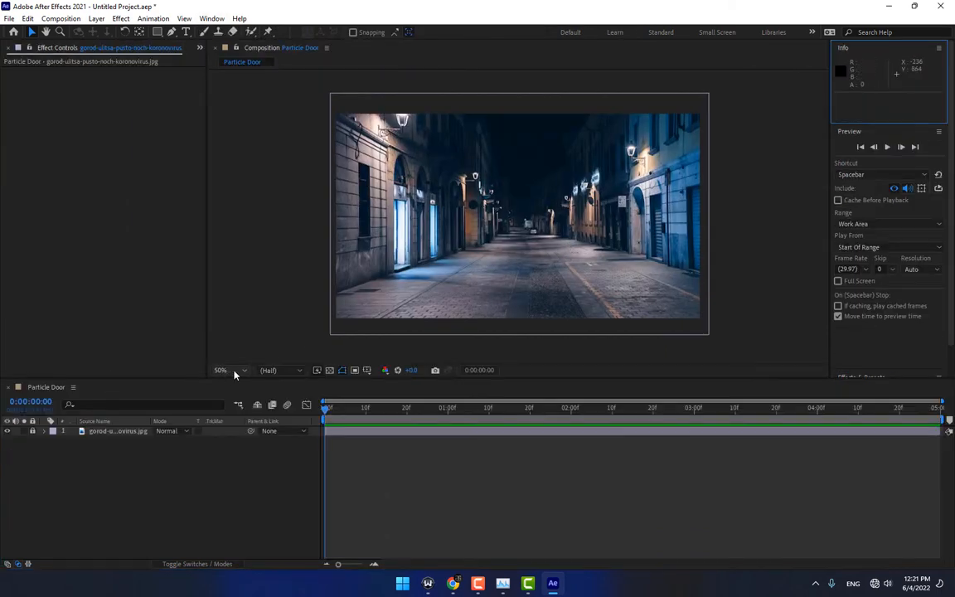
Set the composition view magnification to Fit up to 100% and enlarge the viewer by shrinking the timeline area
left_click(267, 369)
left_click(230, 370)
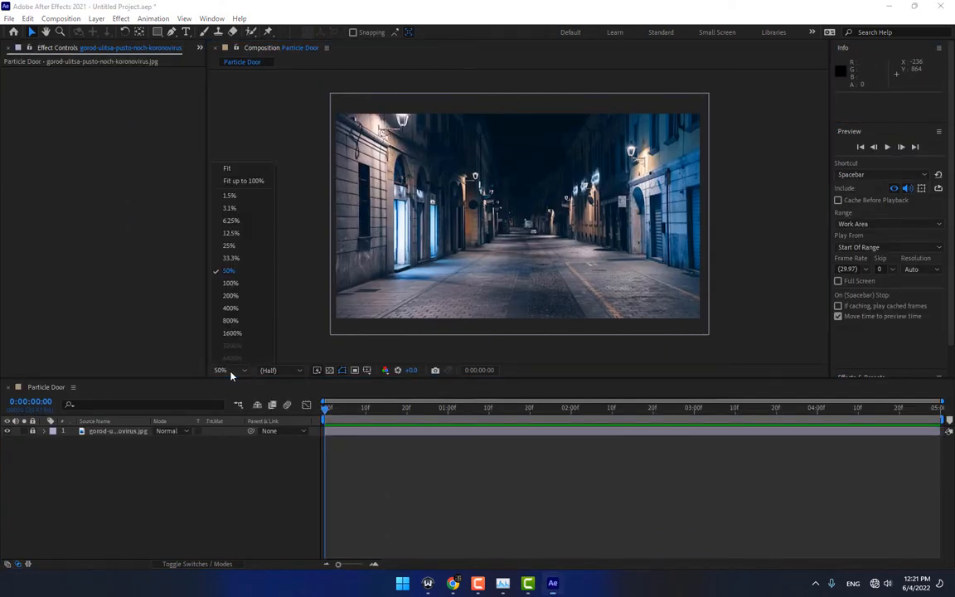
left_click(237, 180)
left_click_drag(300, 379, 299, 448)
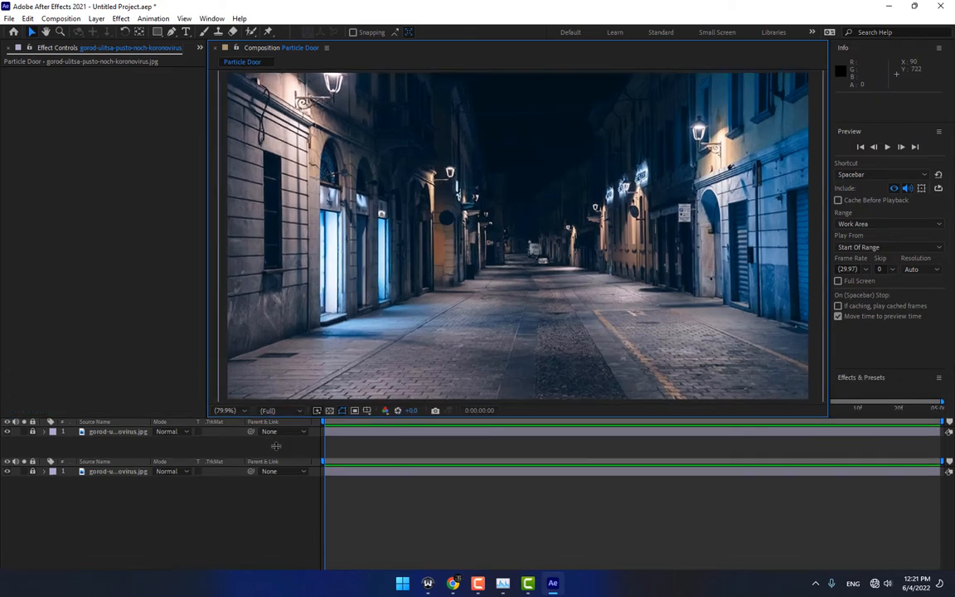
Create a 1280 × 720 solid layer named Particles above the street image
right_click(265, 539)
mouse_move(291, 404)
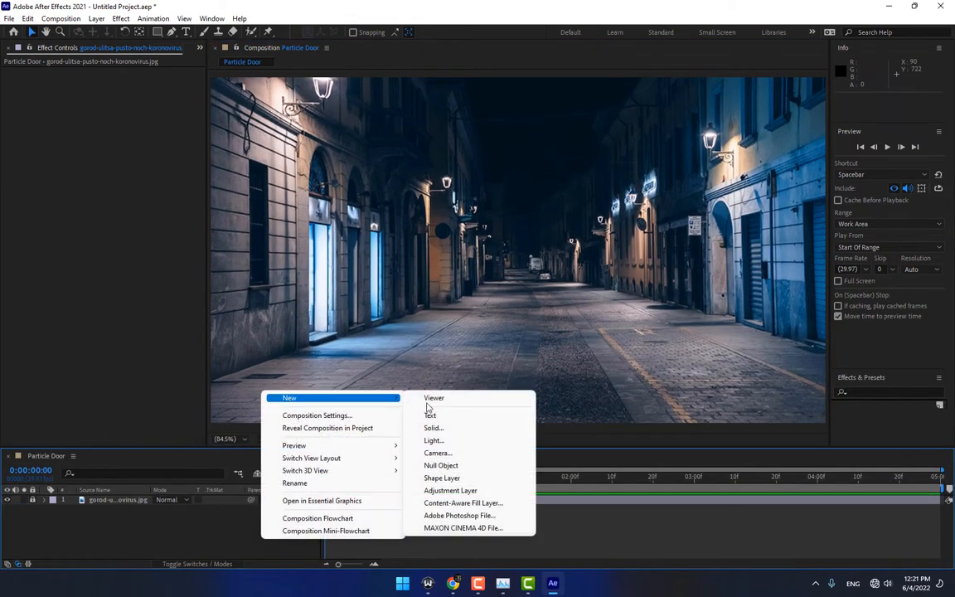
left_click(466, 426)
type("Par")
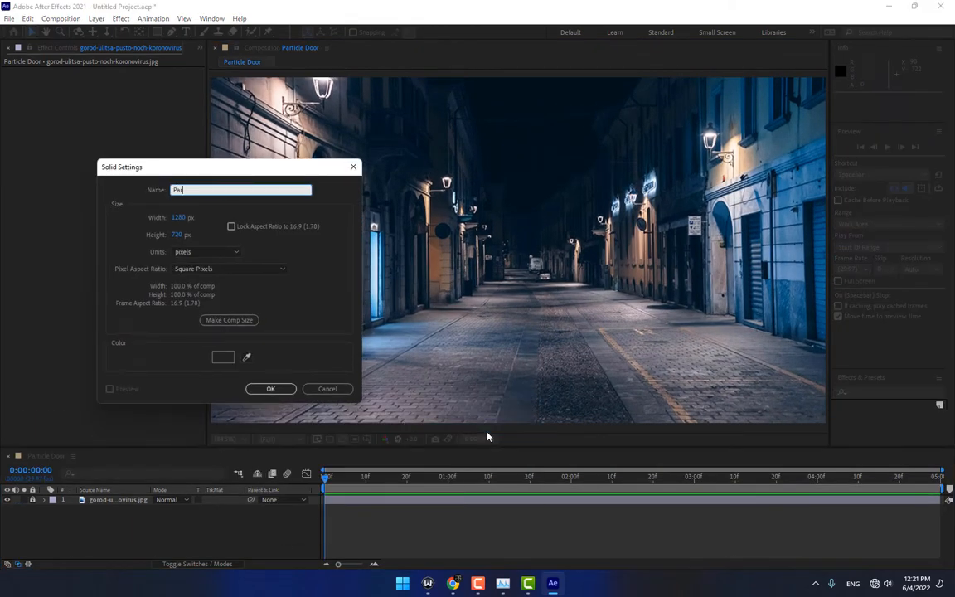
type("ticles")
key("Return")
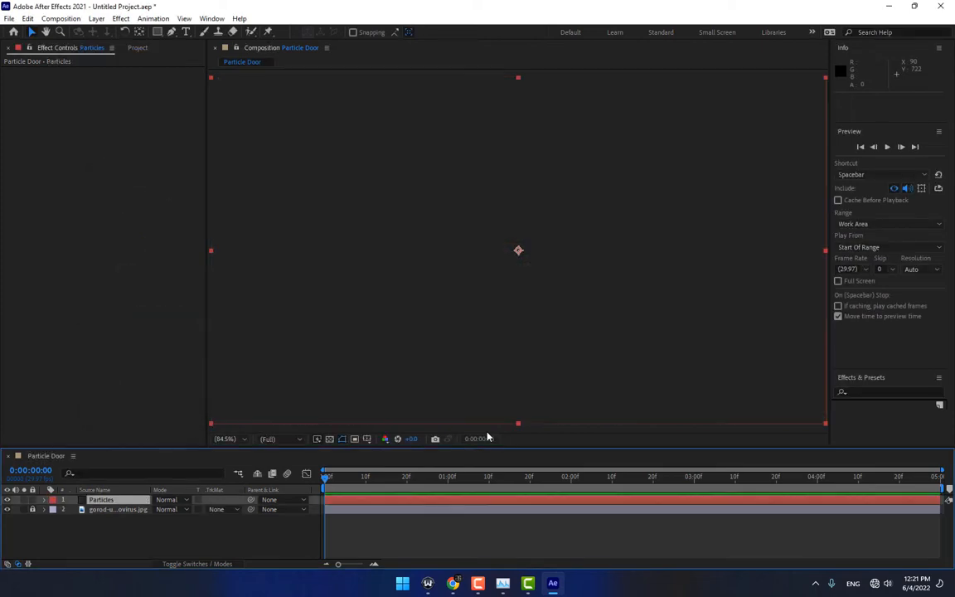
Apply the RG Trapcode Particular effect to the Particles layer, then hide and deselect that layer
left_click(120, 18)
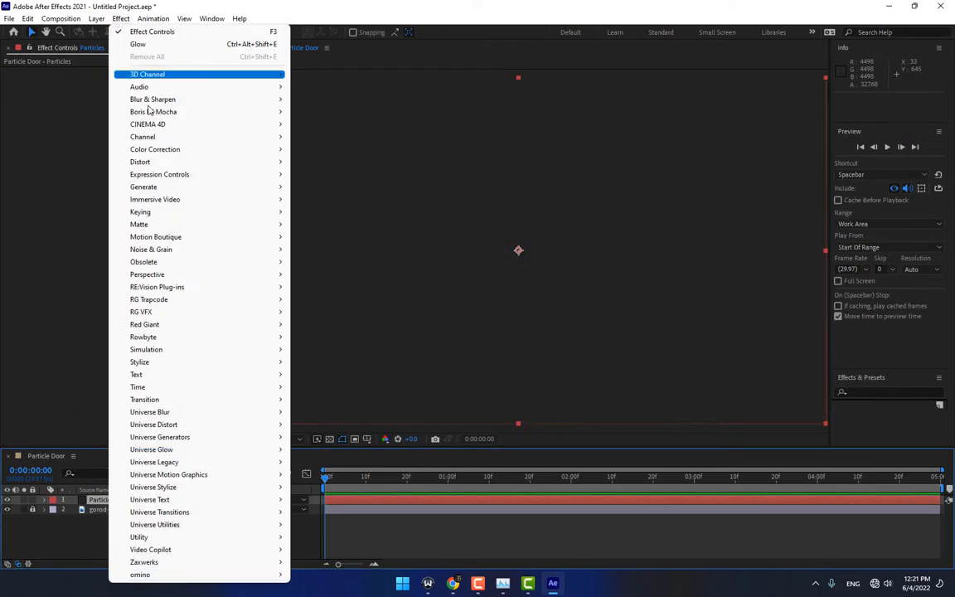
mouse_move(177, 299)
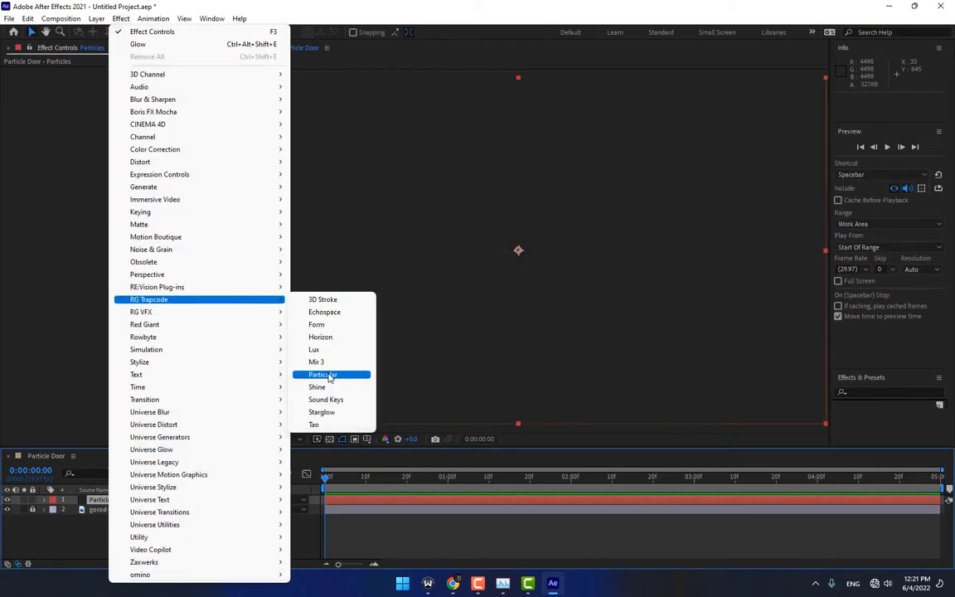
left_click(325, 374)
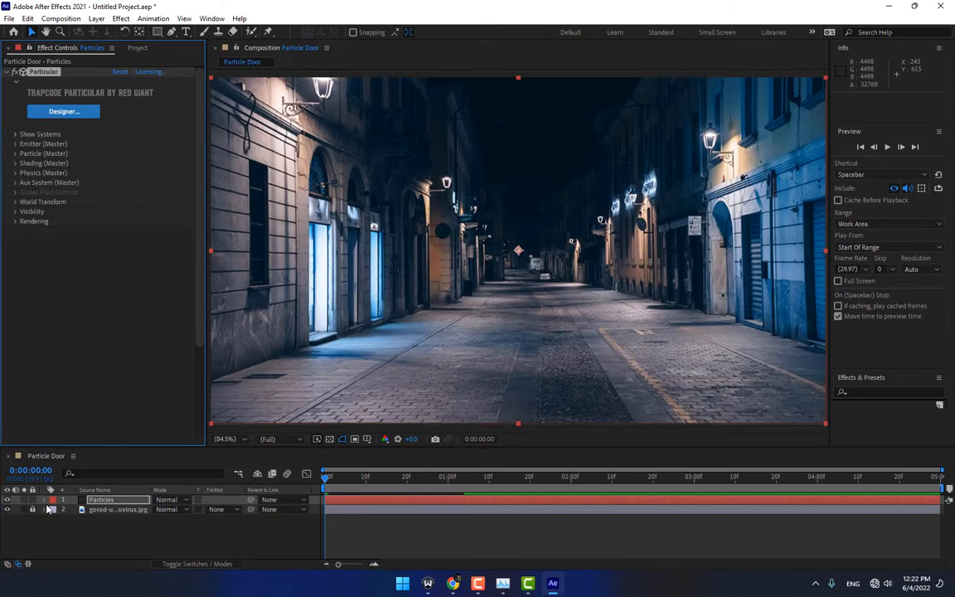
left_click(6, 500)
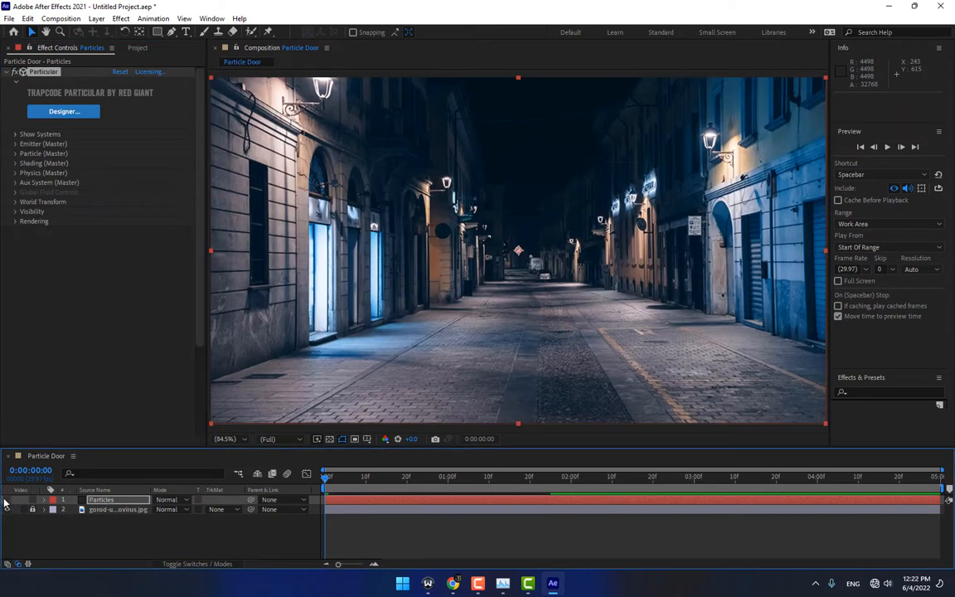
right_click(169, 541)
left_click(147, 539)
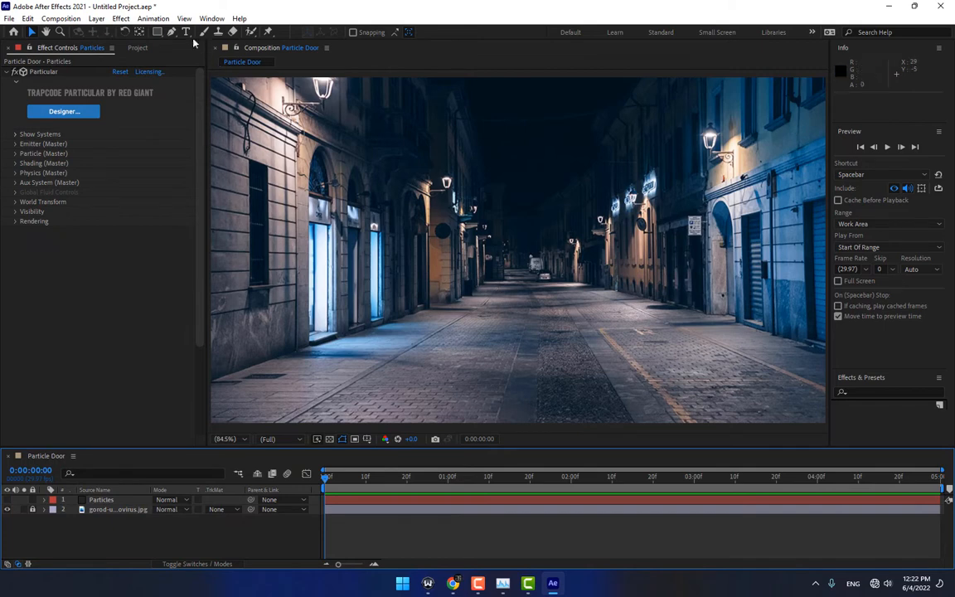
Draw a circle over the middle of the street with the Ellipse tool and set its fill to None
left_click_drag(157, 32, 177, 55)
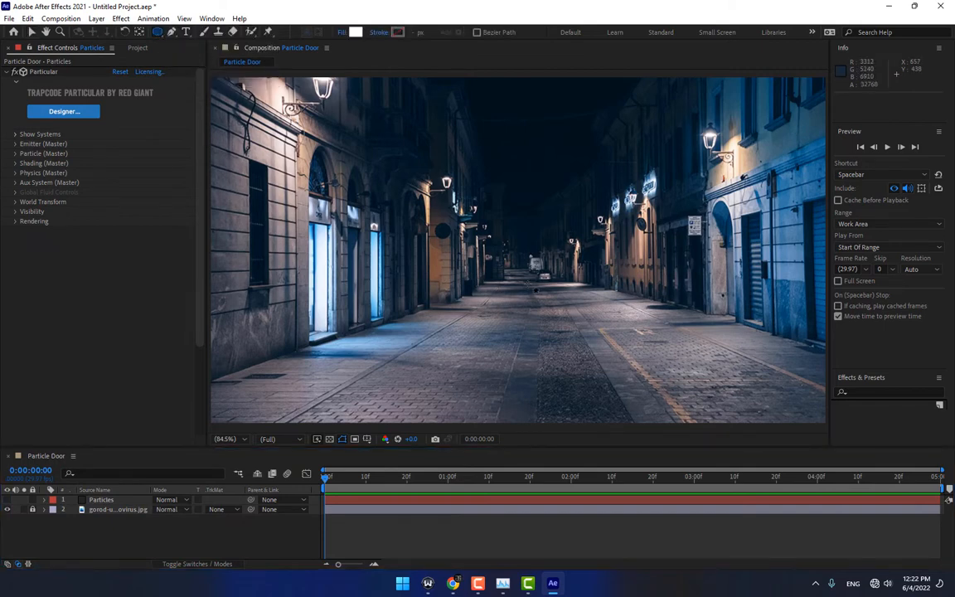
left_click_drag(533, 269, 630, 361)
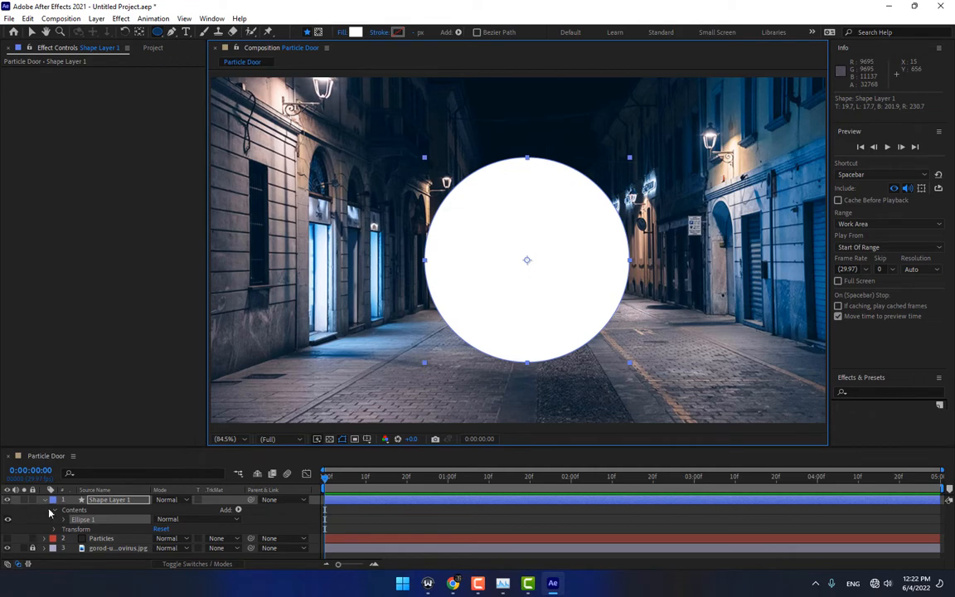
left_click(101, 456)
left_click(342, 33)
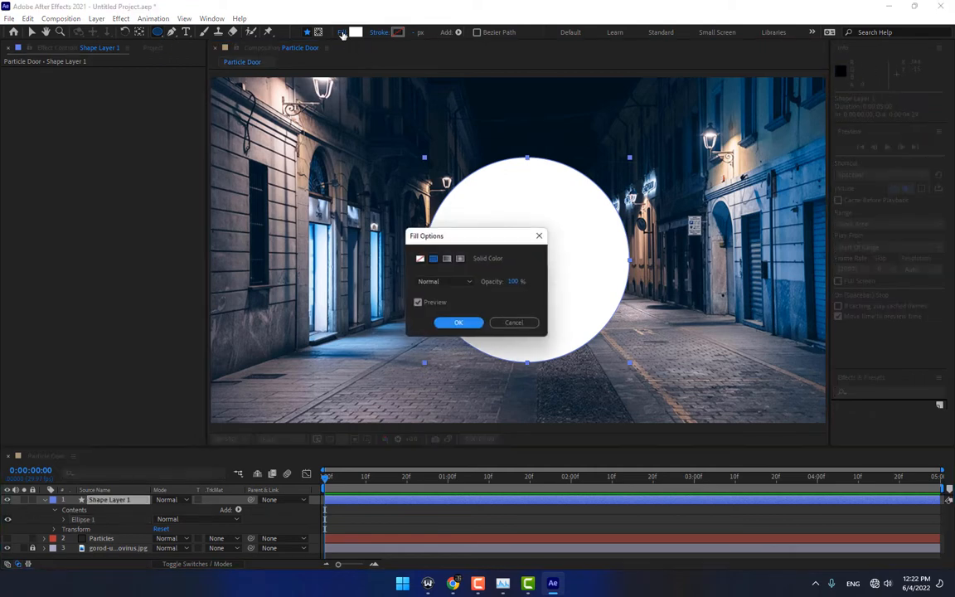
left_click(421, 259)
left_click(452, 322)
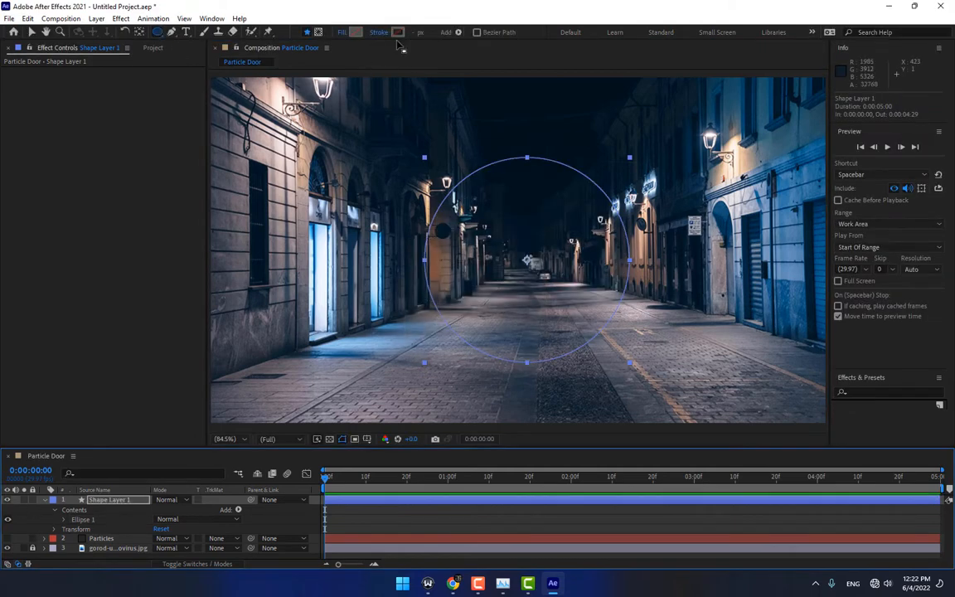
Give the circle a solid white stroke and lock its shape layer
left_click(378, 32)
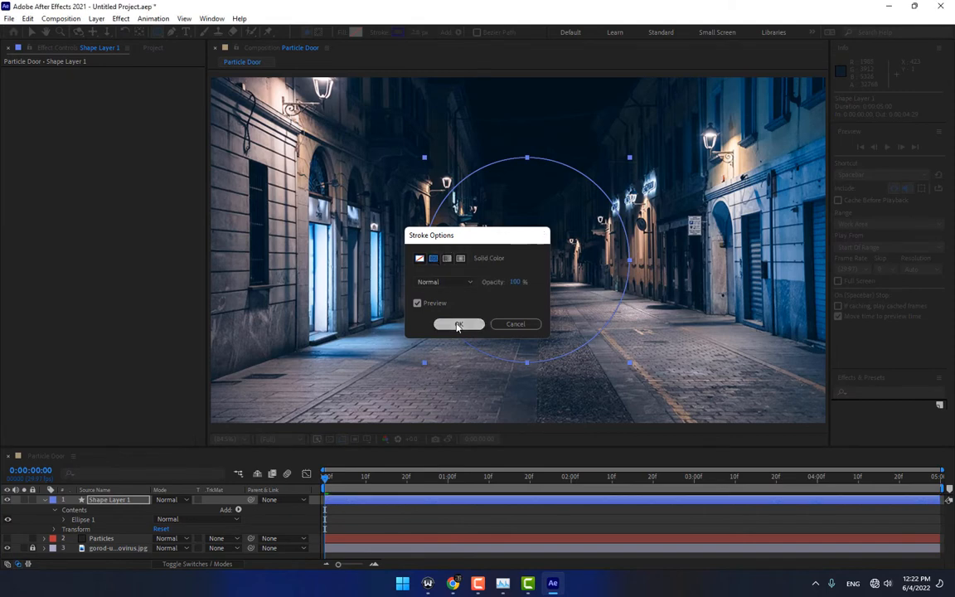
left_click(457, 325)
left_click(395, 34)
left_click_drag(273, 352, 143, 298)
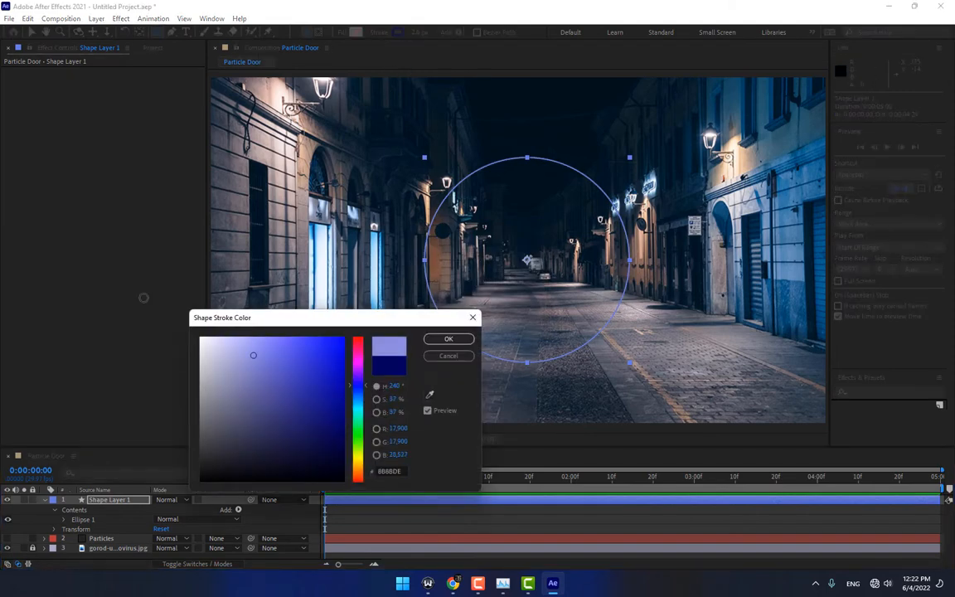
left_click(449, 339)
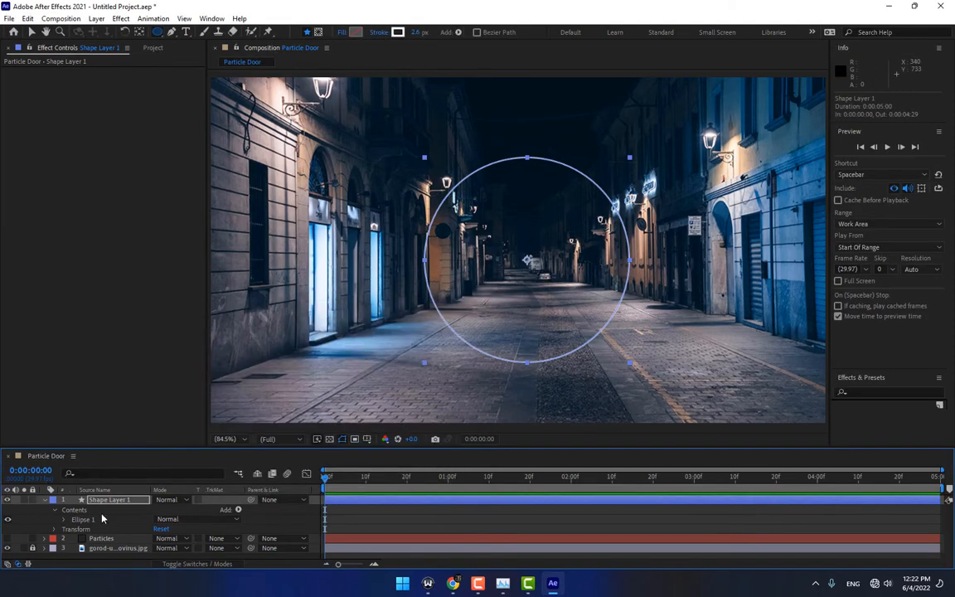
left_click(32, 500)
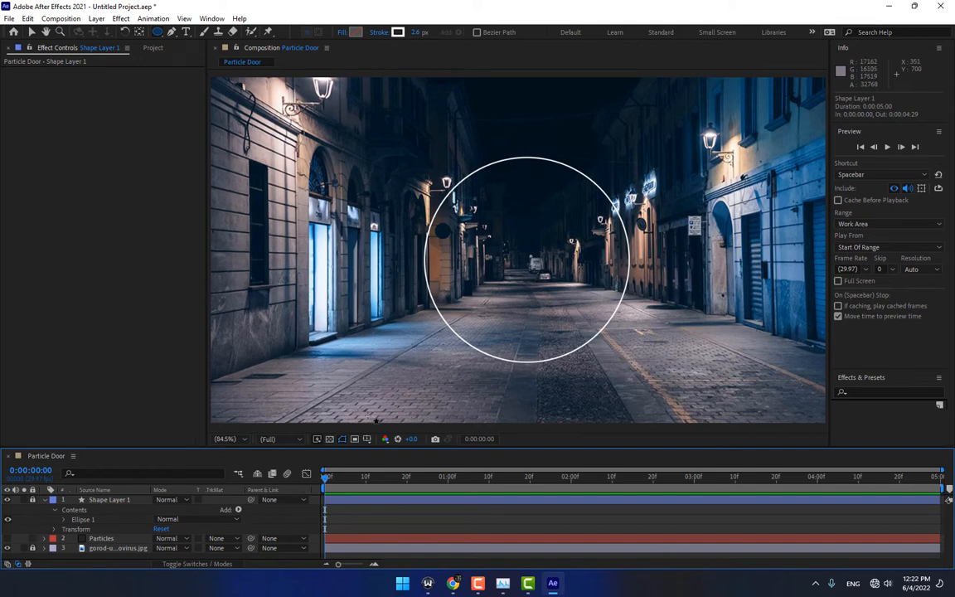
right_click(296, 522)
right_click(281, 509)
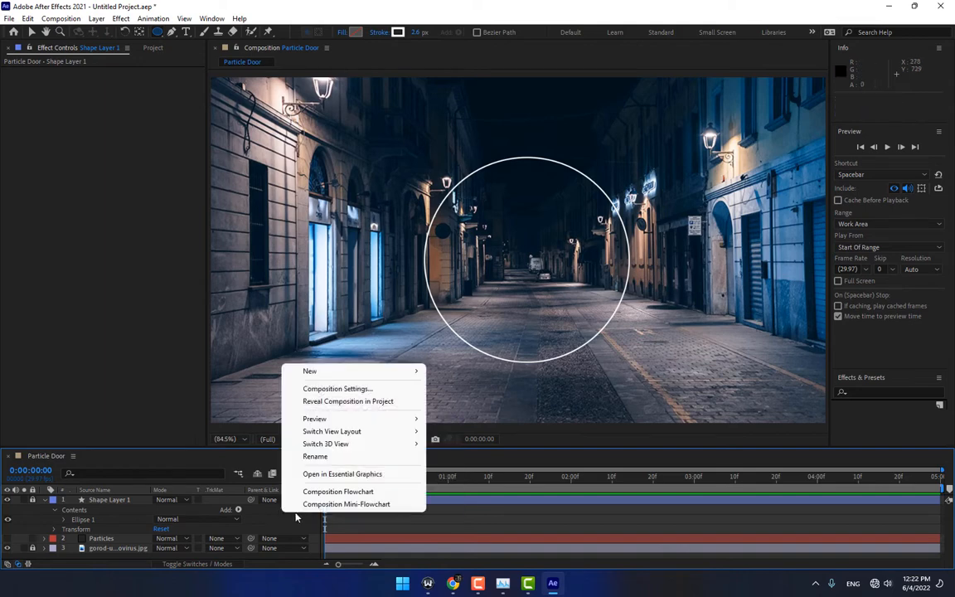
right_click(377, 520)
right_click(356, 514)
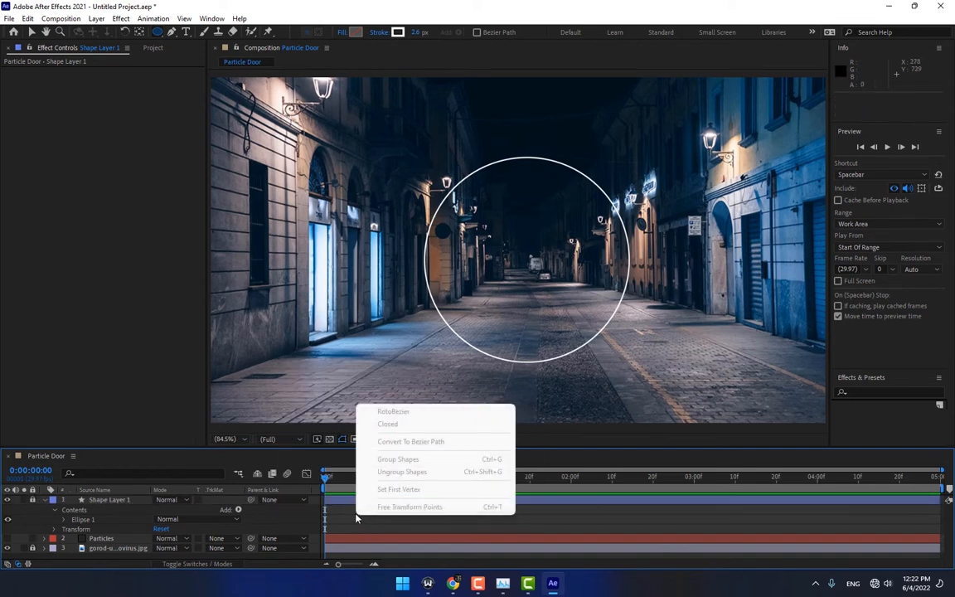
Collapse the shape layer's properties and add a white Point light named Emitter with 100% intensity and no falloff
left_click(50, 501)
right_click(213, 534)
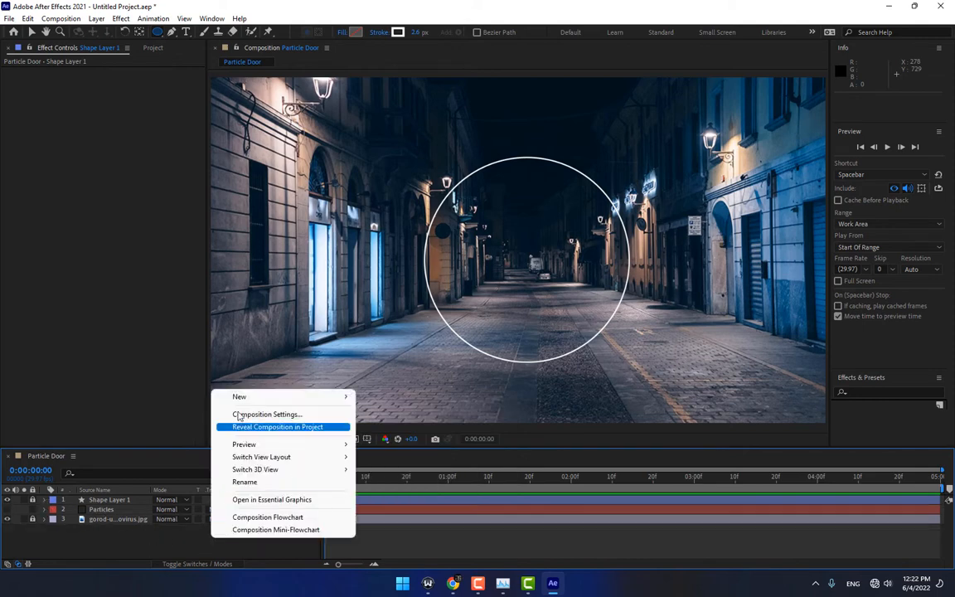
mouse_move(248, 396)
left_click(385, 440)
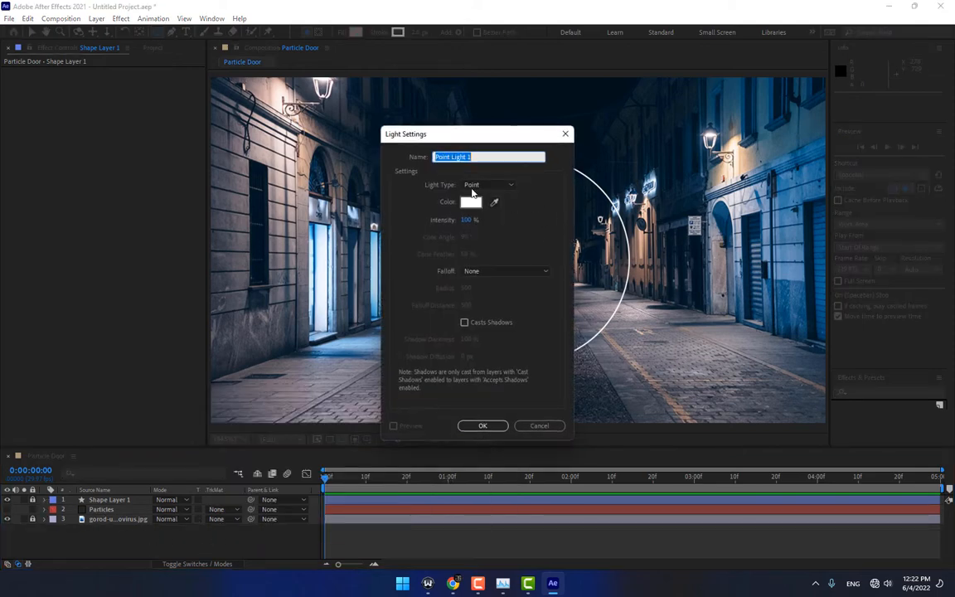
left_click(488, 184)
left_click(485, 222)
type("Emitter")
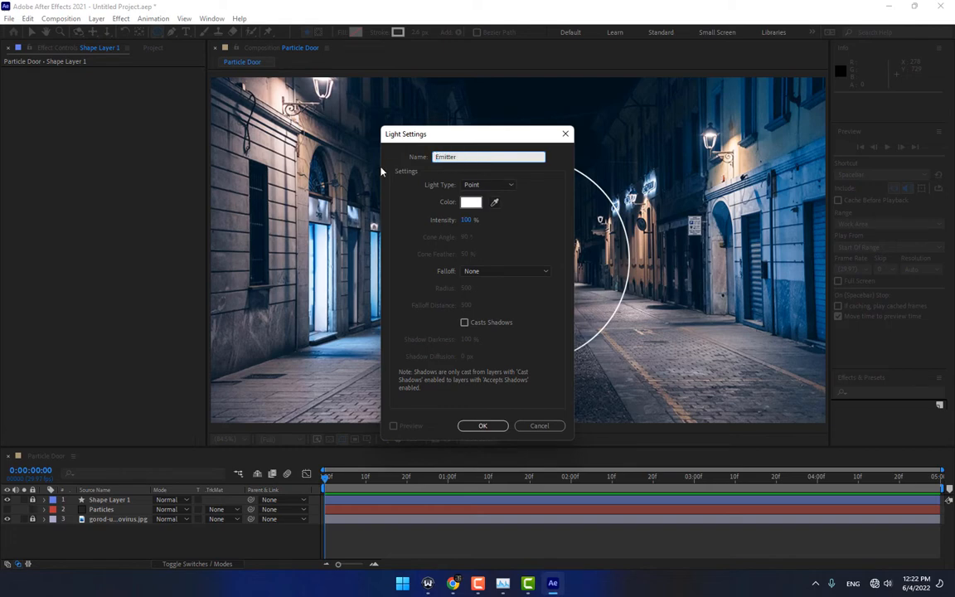
left_click(482, 425)
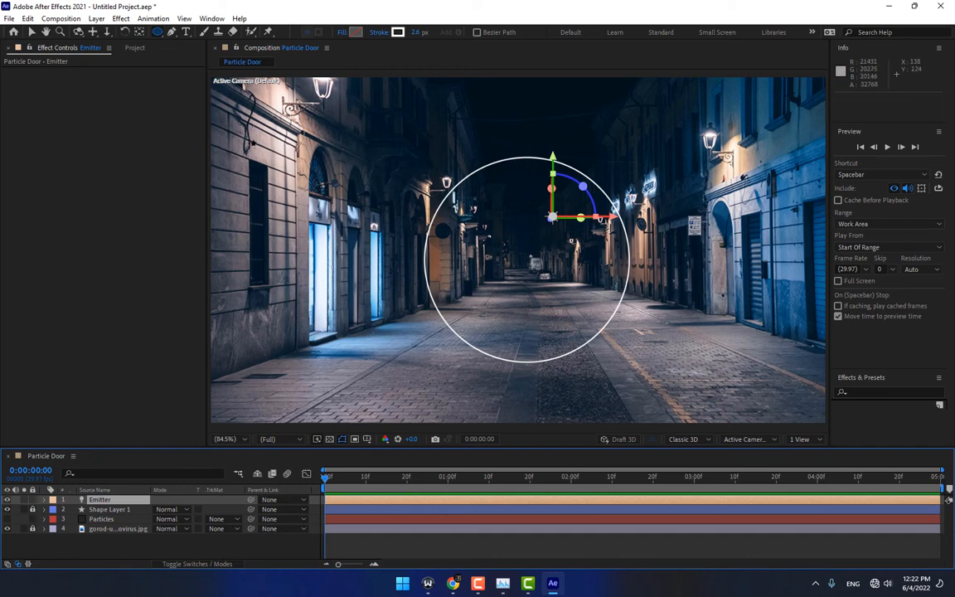
Show the rulers and place a vertical guide at 657 and a horizontal guide at 379 through the circle's centre
key("ctrl+r")
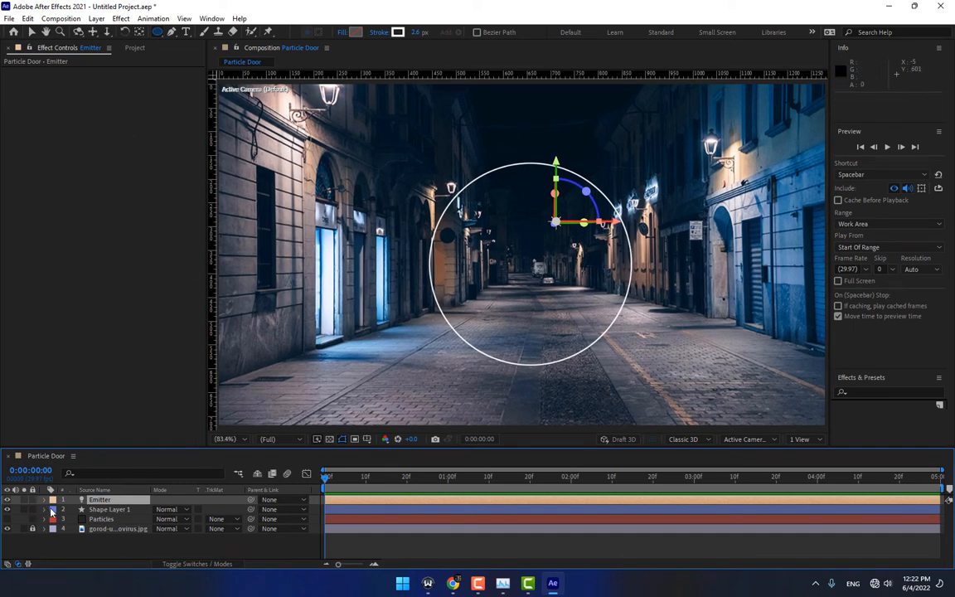
left_click(106, 509)
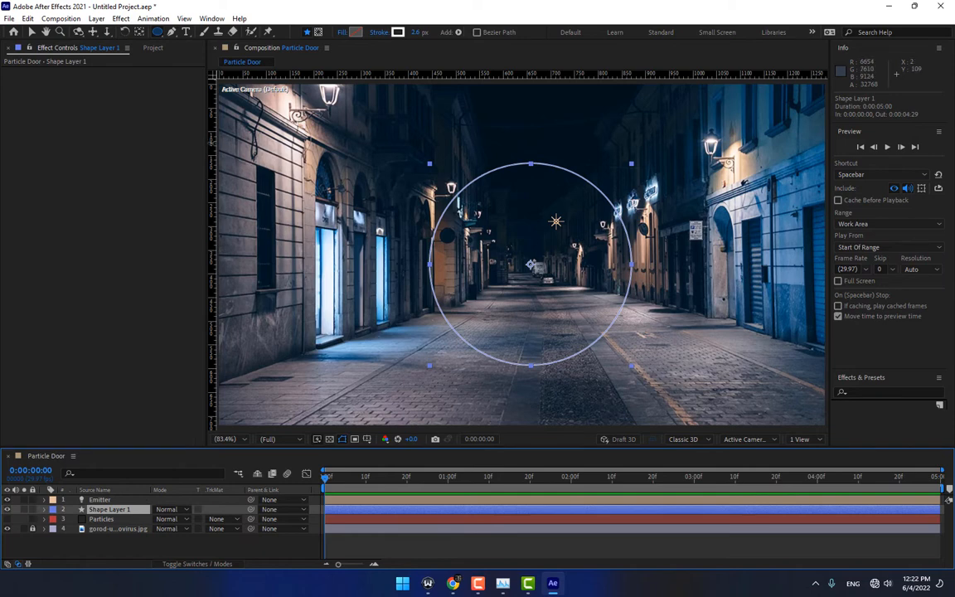
left_click_drag(213, 137, 531, 208)
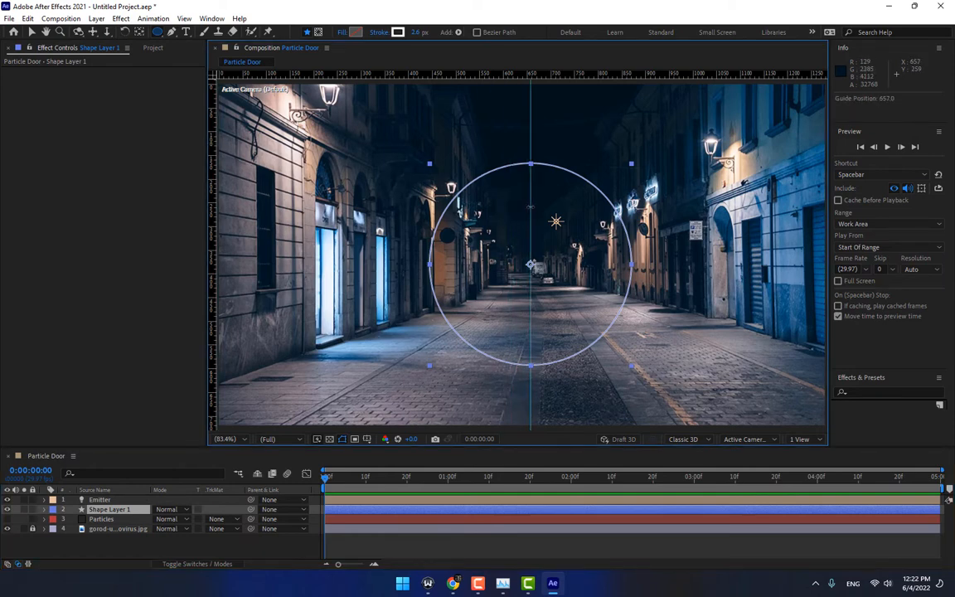
left_click_drag(572, 73, 588, 264)
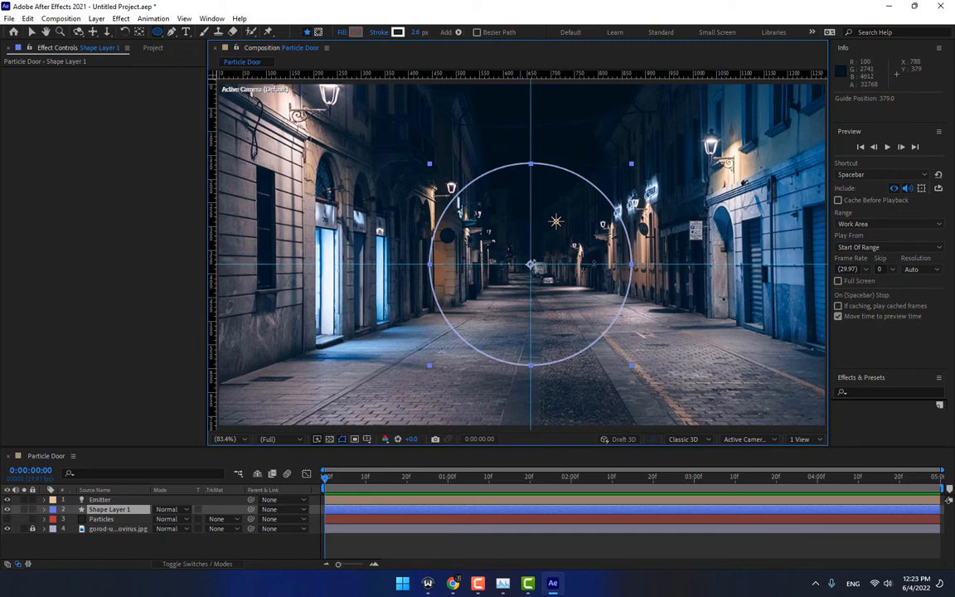
Move the Emitter light to the circle's topmost point and set a Position keyframe at 0:00
left_click(100, 499)
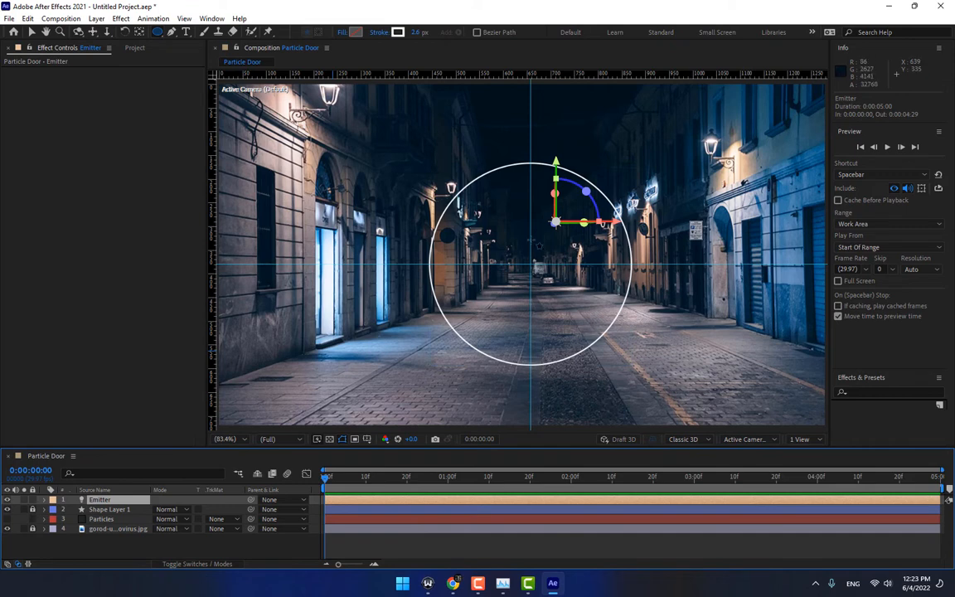
key("v")
left_click(576, 222)
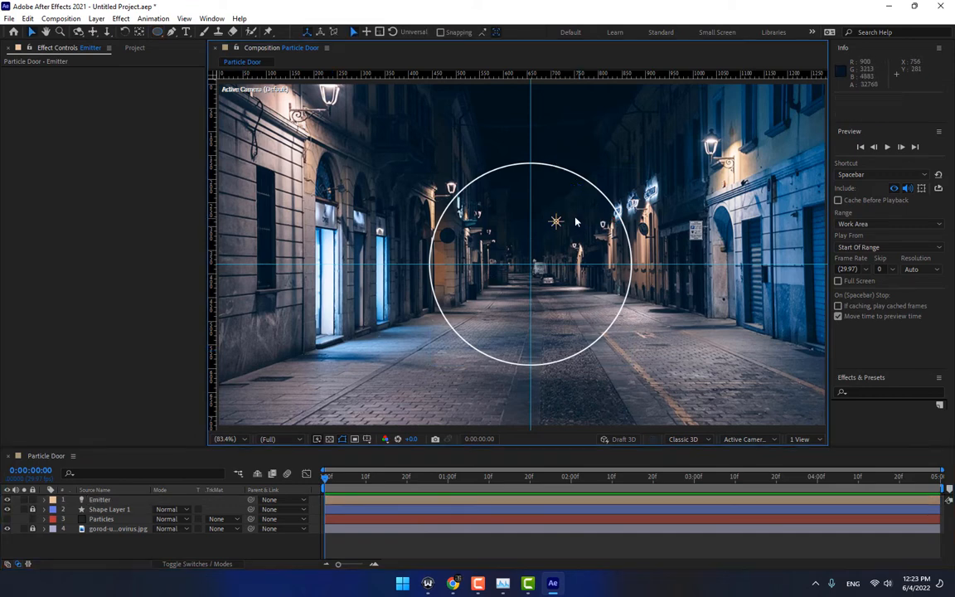
left_click(374, 493)
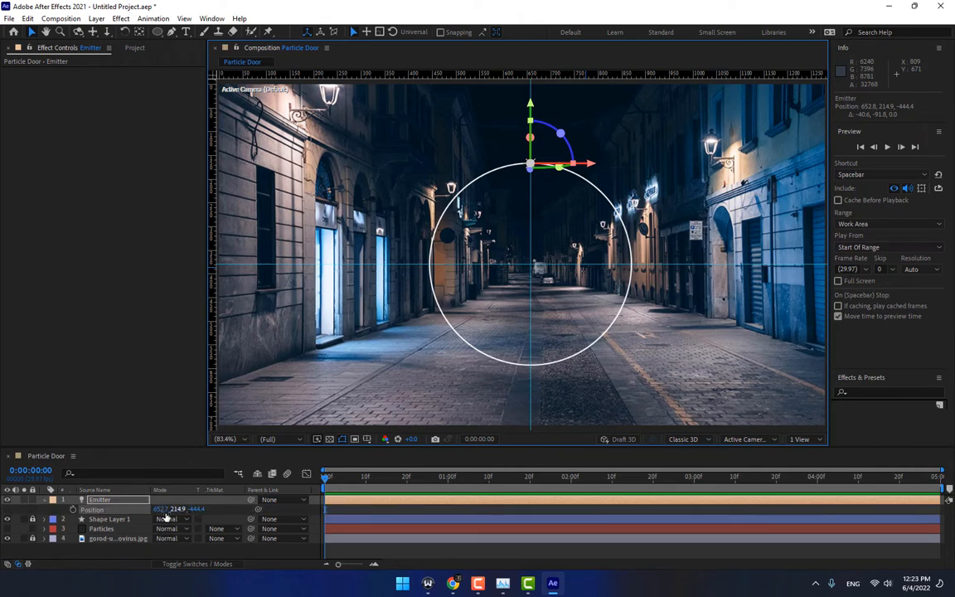
key("p")
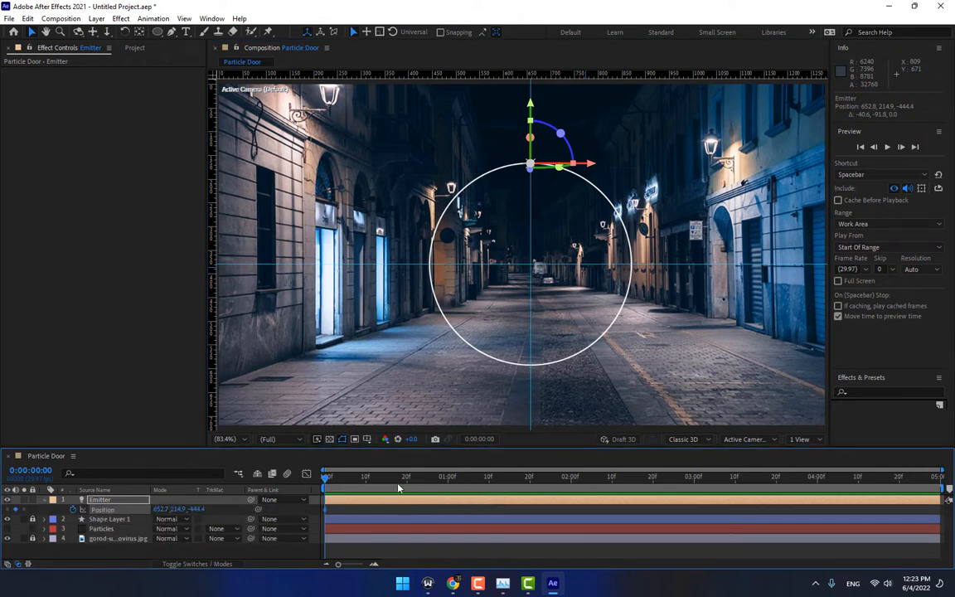
Keyframe the Emitter's position at the circle's rightmost point at 1:00 and its lowest point at 2:00
left_click(448, 478)
left_click(564, 214)
left_click_drag(531, 174, 632, 264)
key("ctrl+z")
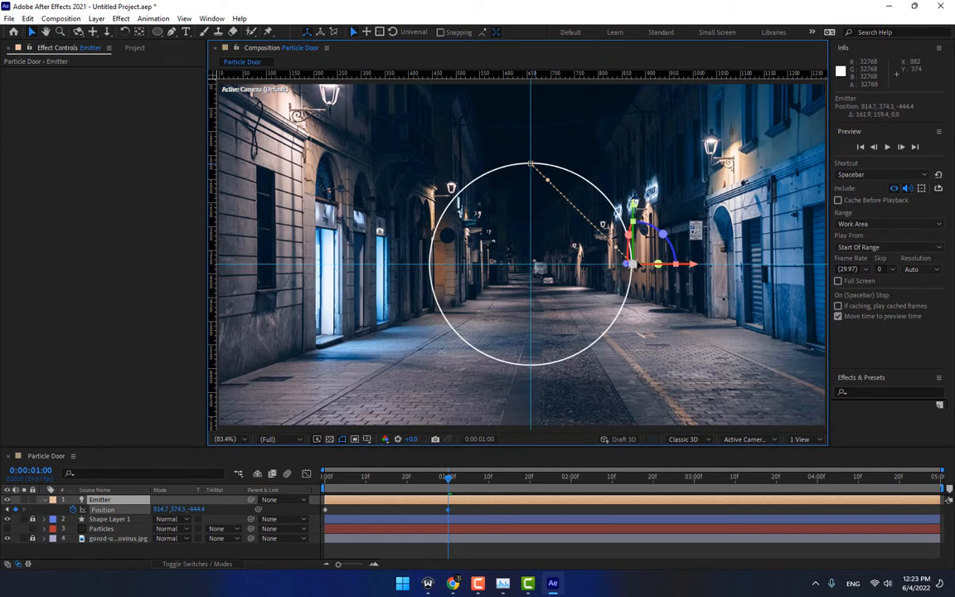
left_click(570, 478)
left_click(578, 248)
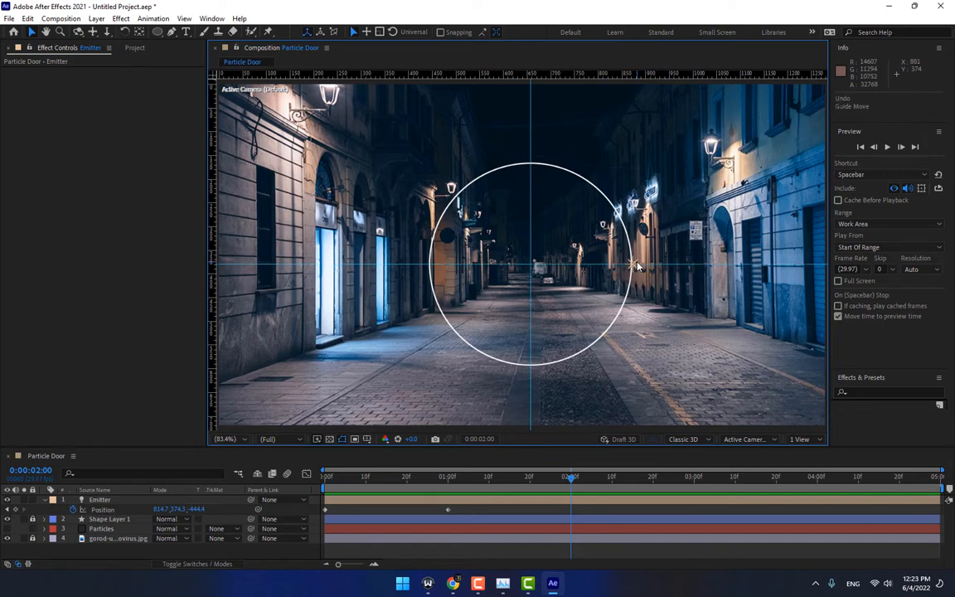
left_click_drag(635, 266, 531, 365)
left_click(687, 396)
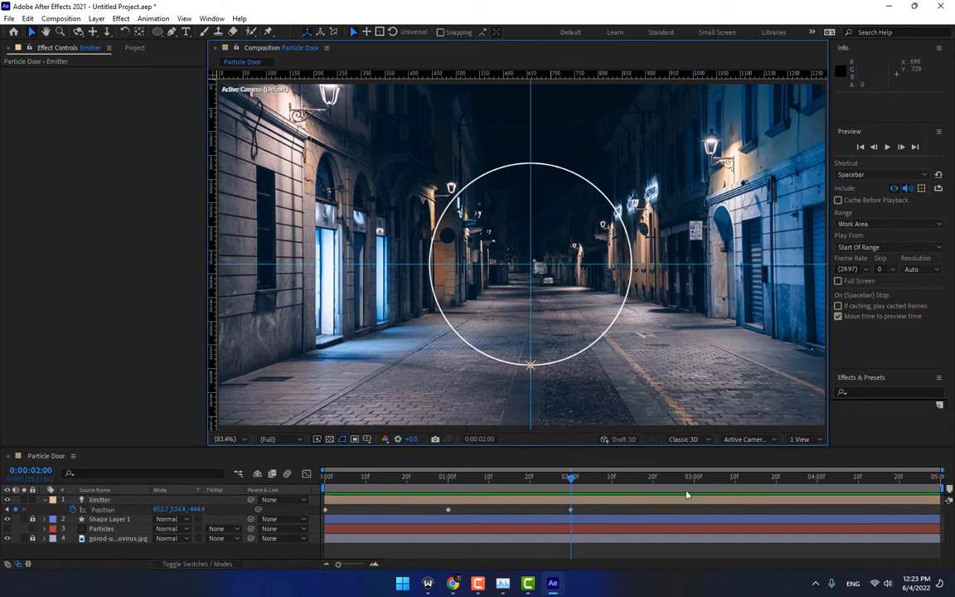
Keyframe the Emitter's position at the circle's leftmost point at 3:00 and back at its topmost point at 4:00
left_click(694, 551)
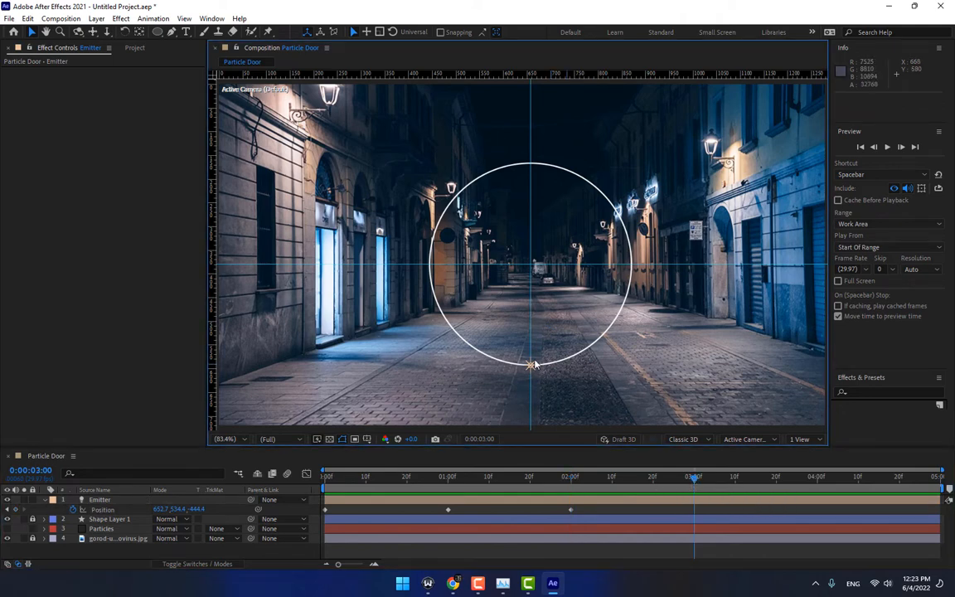
left_click_drag(531, 367, 430, 264)
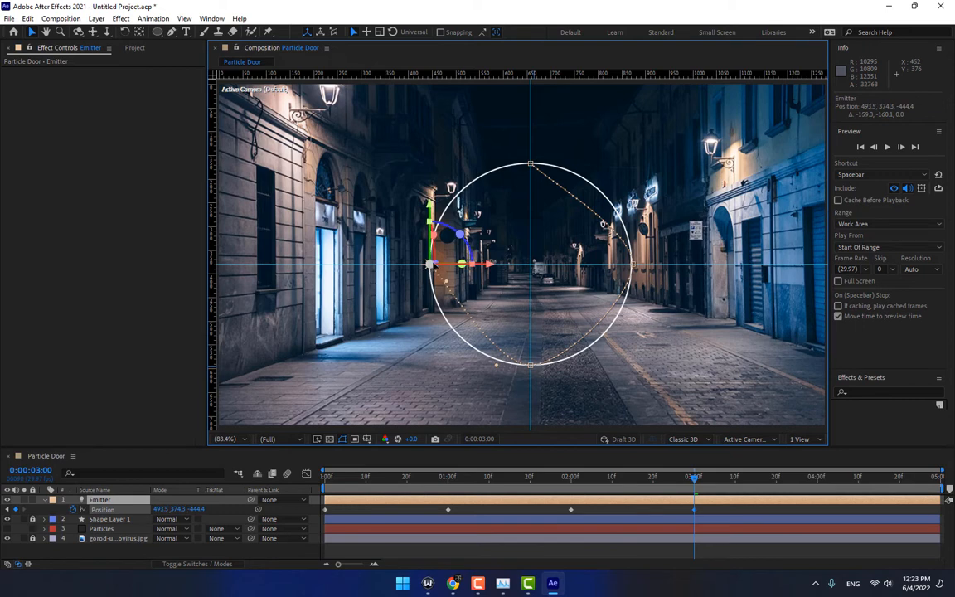
left_click(818, 479)
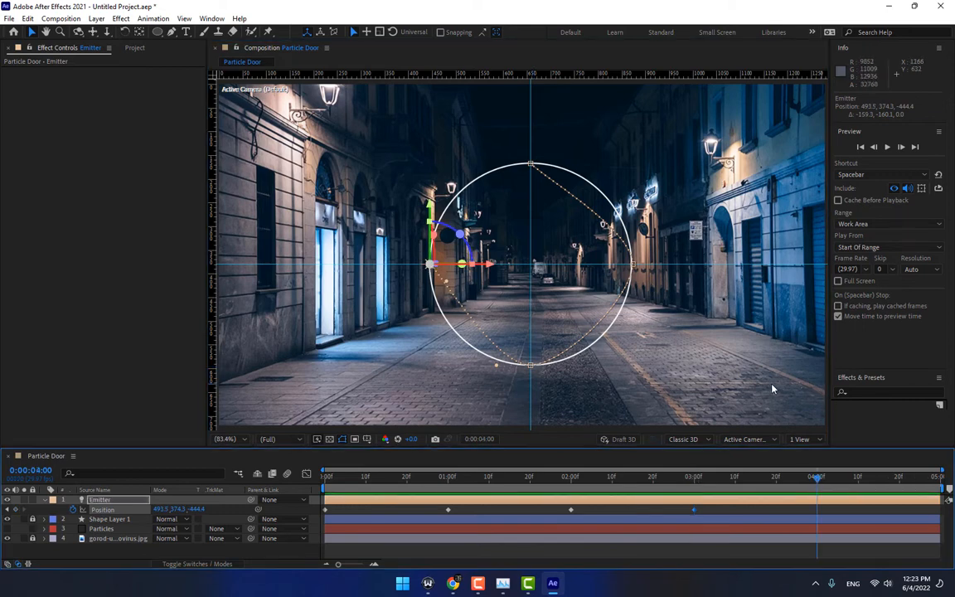
left_click(462, 276)
left_click_drag(433, 268, 591, 123)
left_click_drag(530, 165, 530, 164)
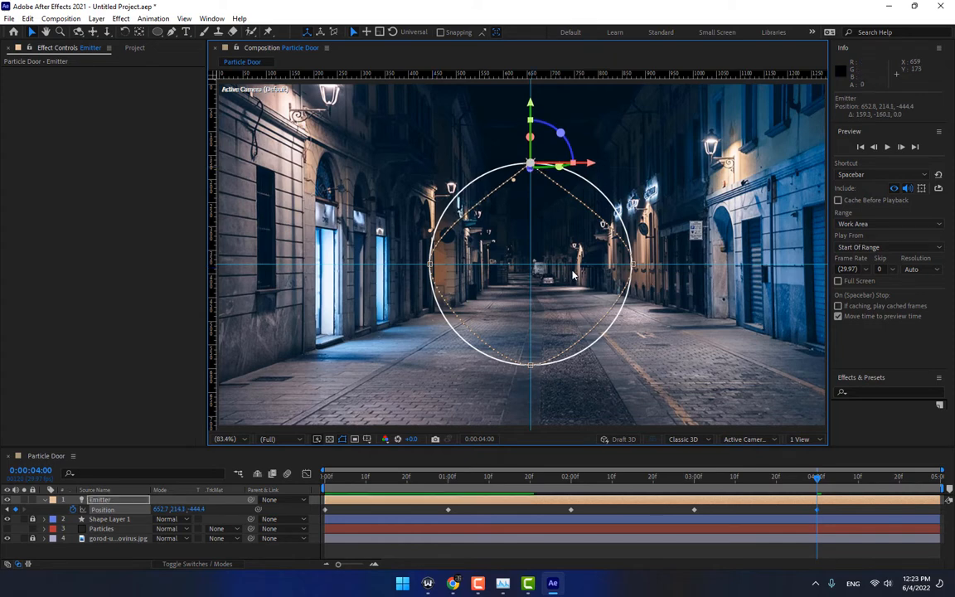
Lengthen the motion path handles at the 1:00 keyframe and the incoming 2:00 handle to follow the circle's right half
left_click(633, 264)
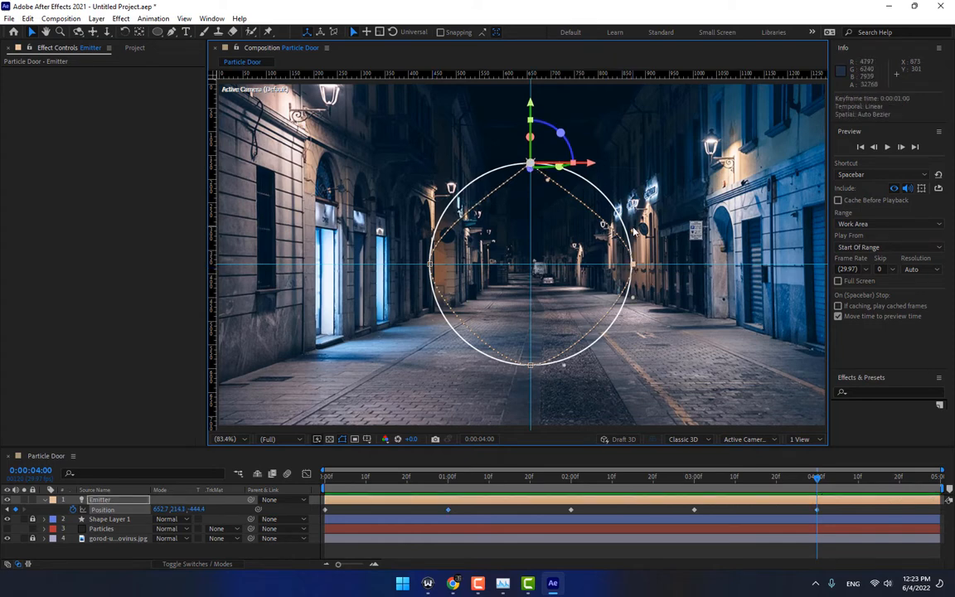
left_click_drag(633, 230, 629, 179)
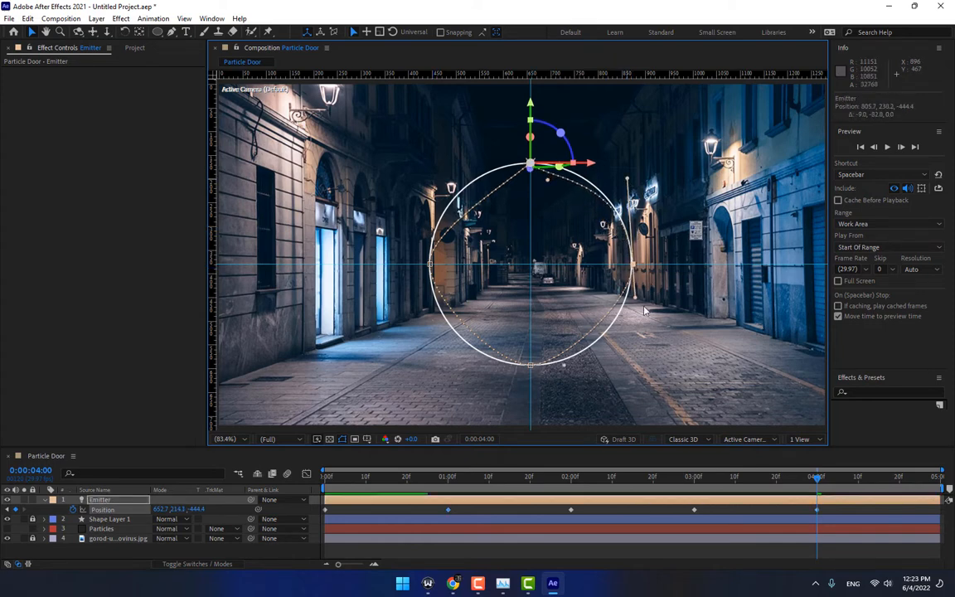
left_click_drag(635, 298, 636, 330)
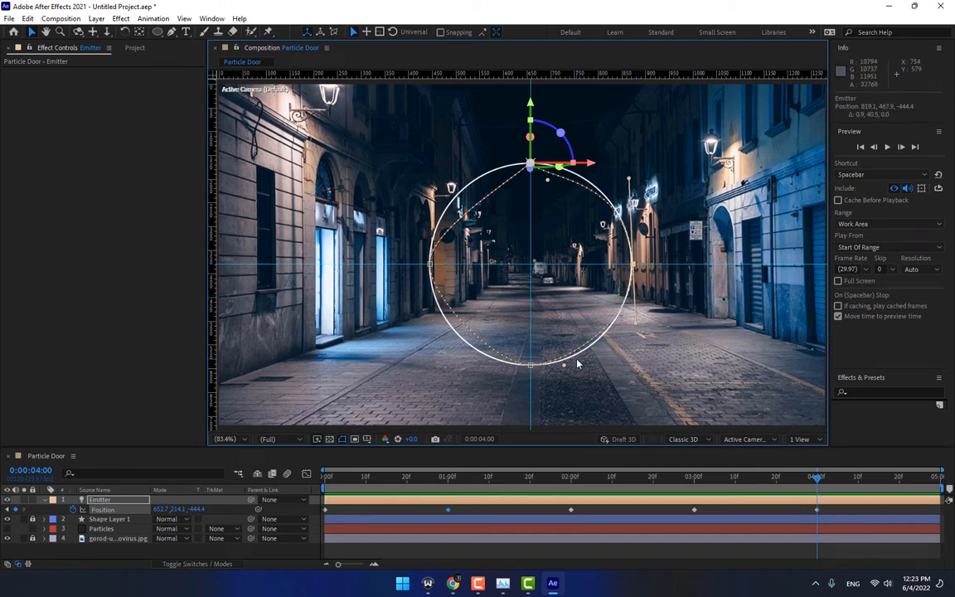
left_click_drag(563, 365, 582, 365)
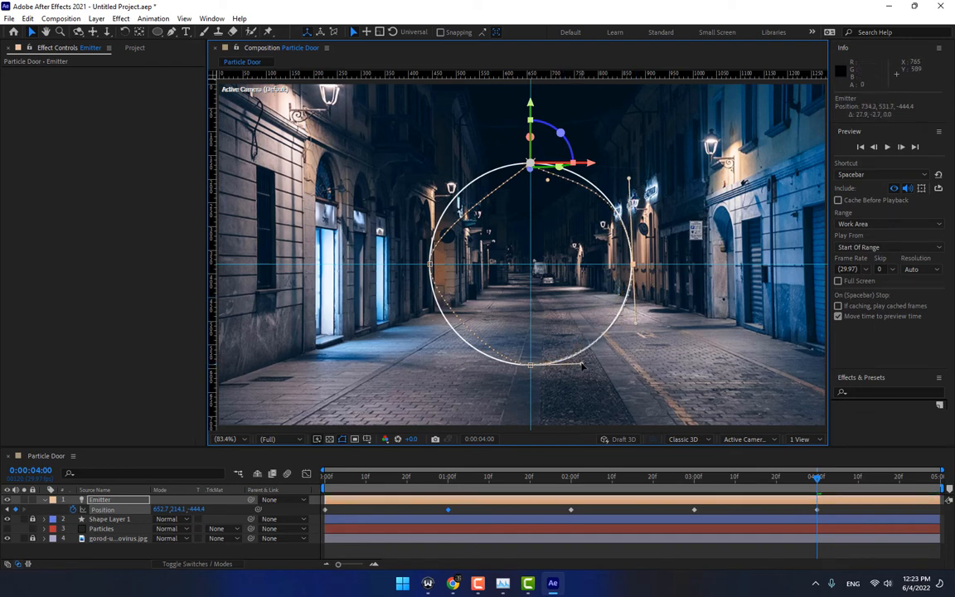
Adjust the motion path handles at the 2:00, 3:00 and 4:00 keyframes to follow the circle's left half
left_click(531, 364)
left_click_drag(496, 367, 463, 365)
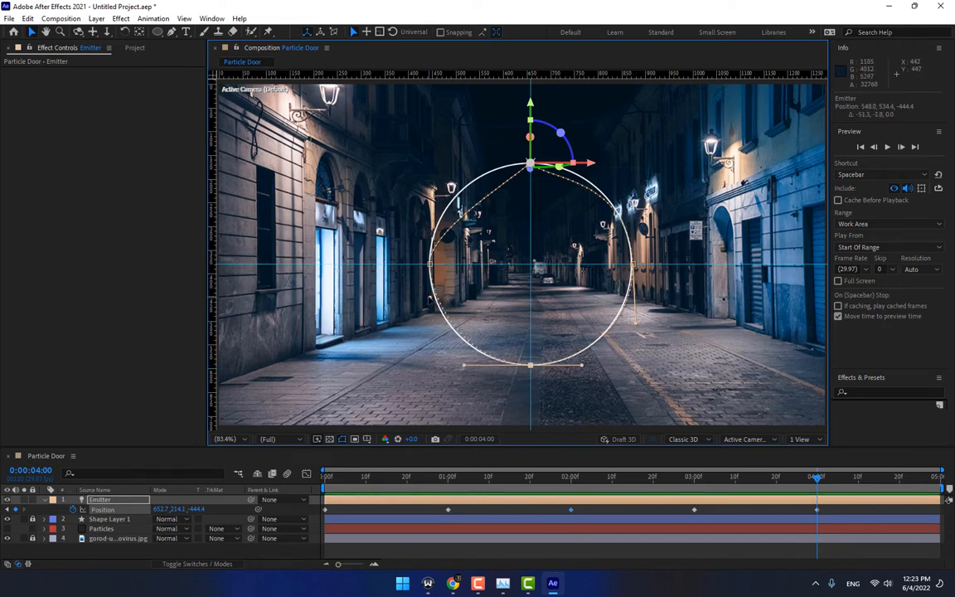
left_click(428, 252)
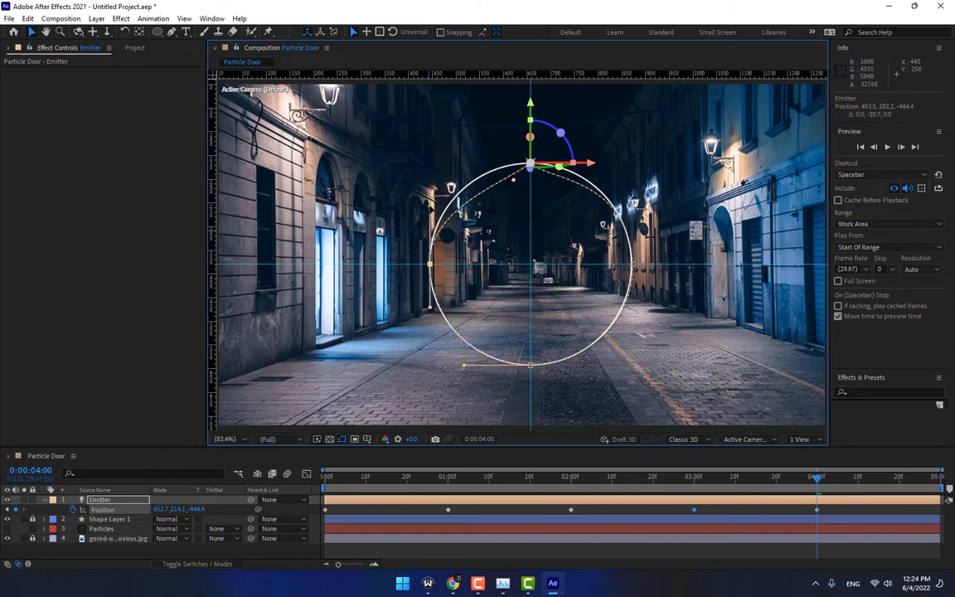
left_click_drag(513, 180, 485, 163)
Nudge the Emitter slightly left at 4:00 to an X position of 650.7
left_click(633, 265)
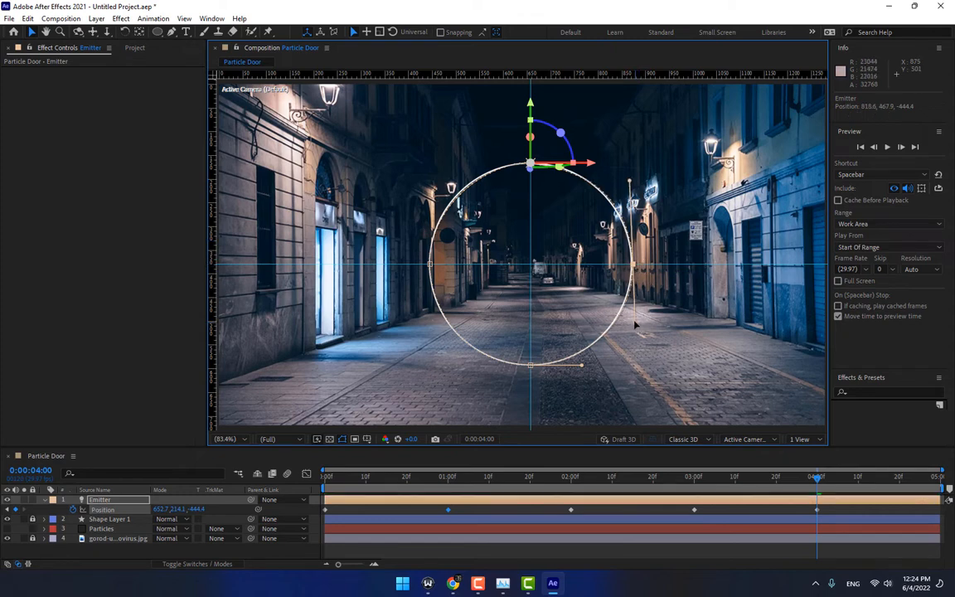
key("Left")
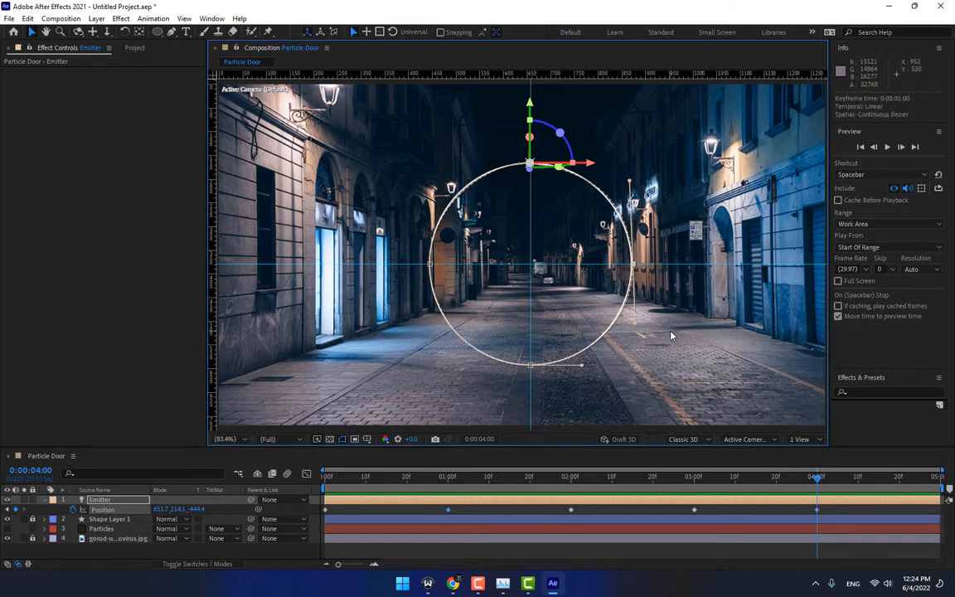
key("Left")
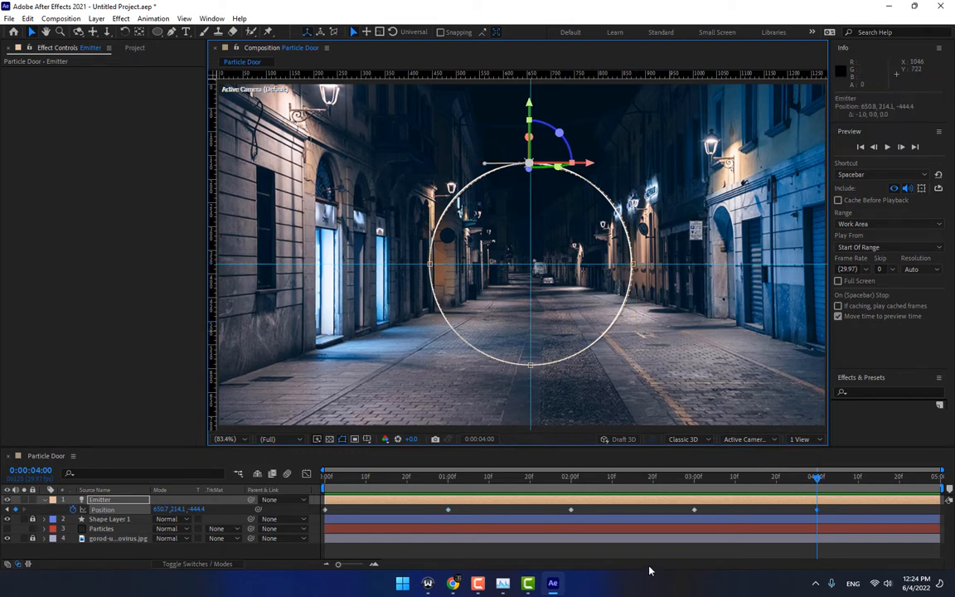
Compress all the Emitter's Position keyframes proportionally so the last one falls at 2:00
left_click_drag(348, 484, 610, 480)
left_click_drag(838, 515, 305, 515)
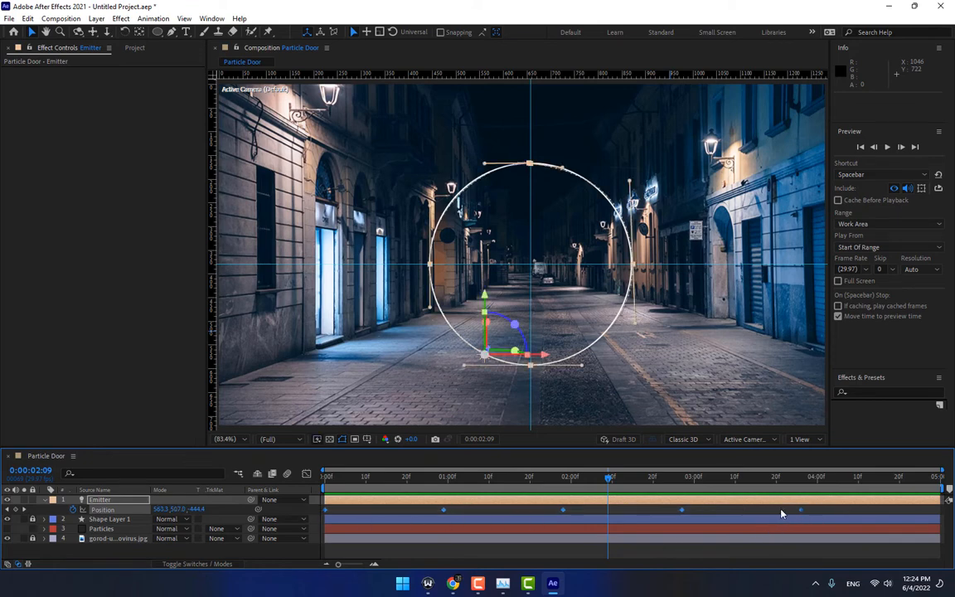
left_click_drag(800, 510, 578, 500)
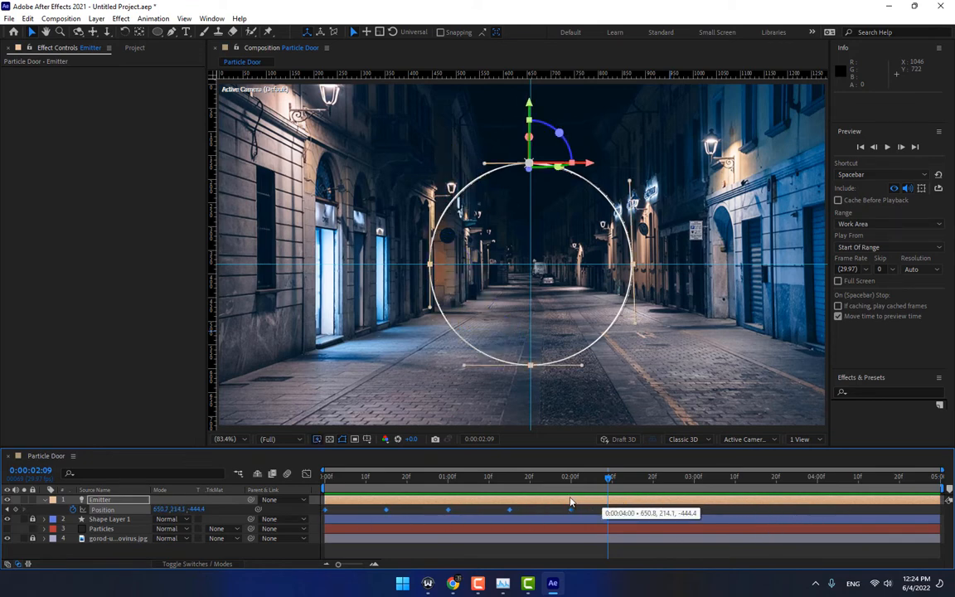
left_click(571, 479)
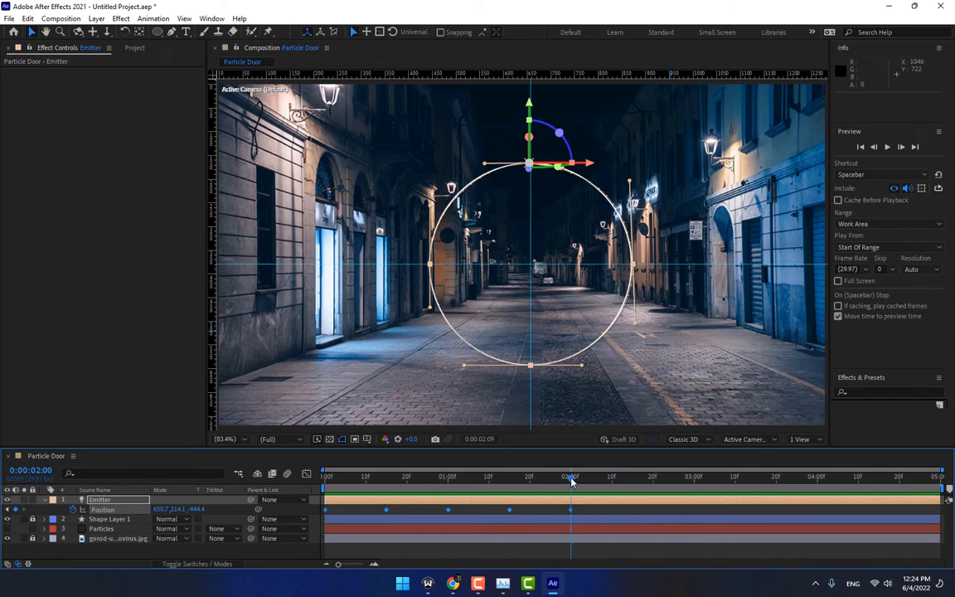
left_click(605, 513)
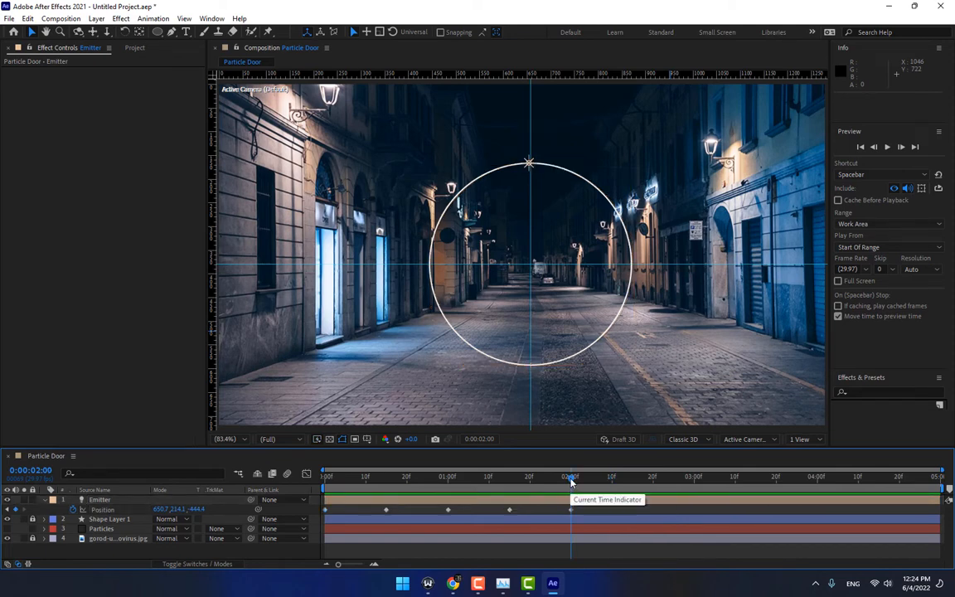
Keyframe the Emitter at the circle's rightmost point at 2:15 and curve the outgoing path from the top along the circle
left_click(329, 478)
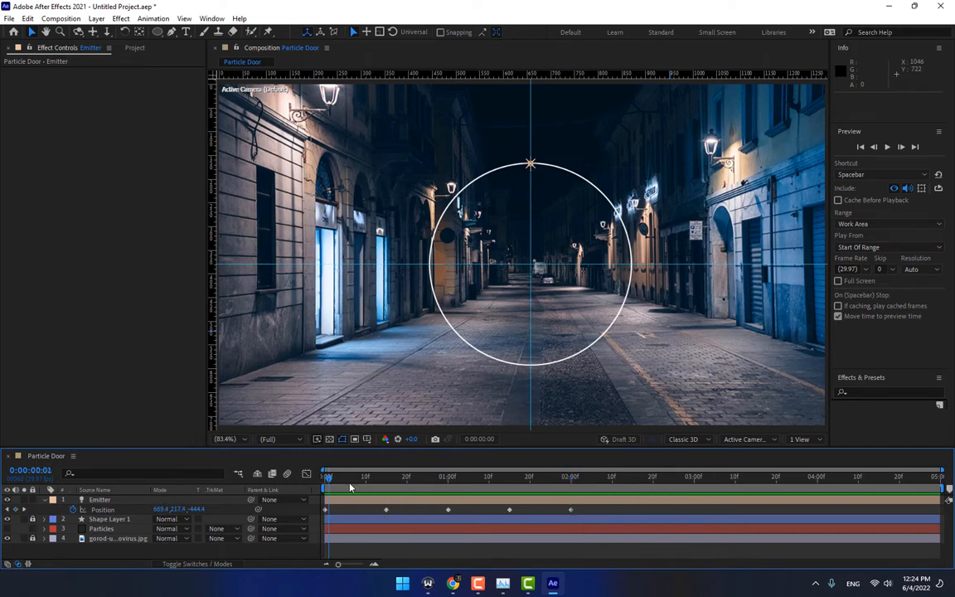
left_click_drag(350, 488, 387, 488)
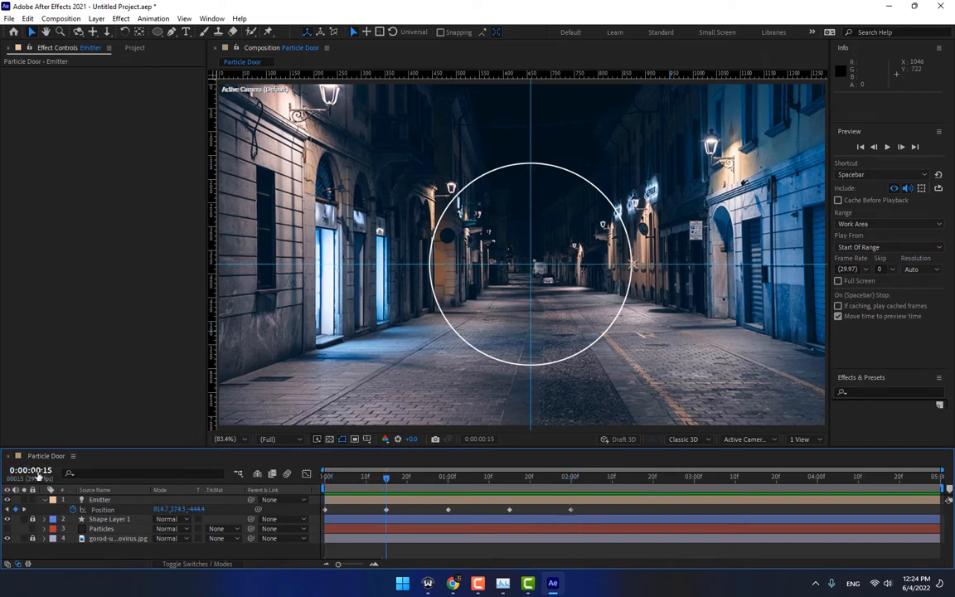
left_click_drag(575, 486, 633, 479)
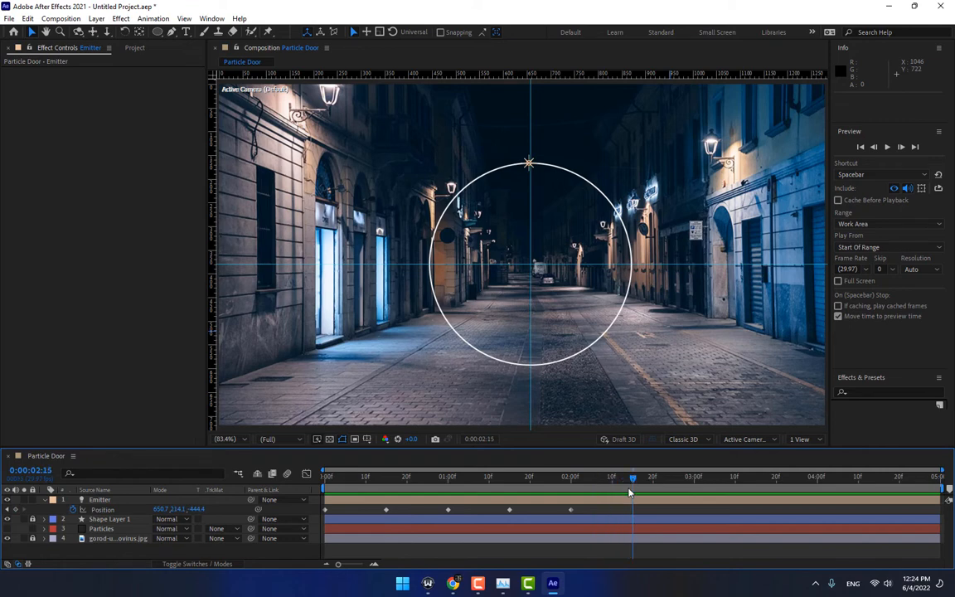
left_click_drag(530, 162, 531, 164)
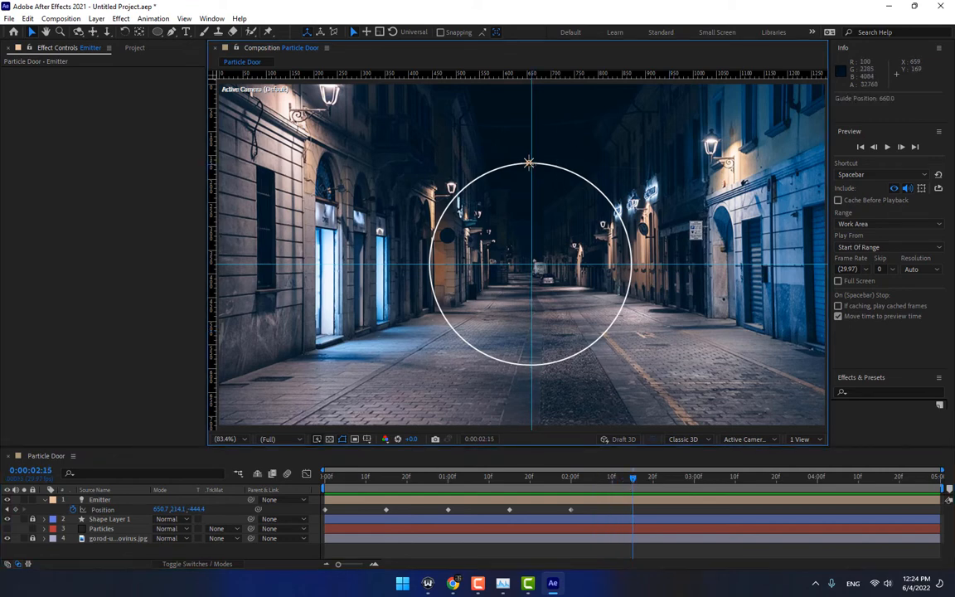
left_click(543, 180)
left_click_drag(543, 180, 646, 277)
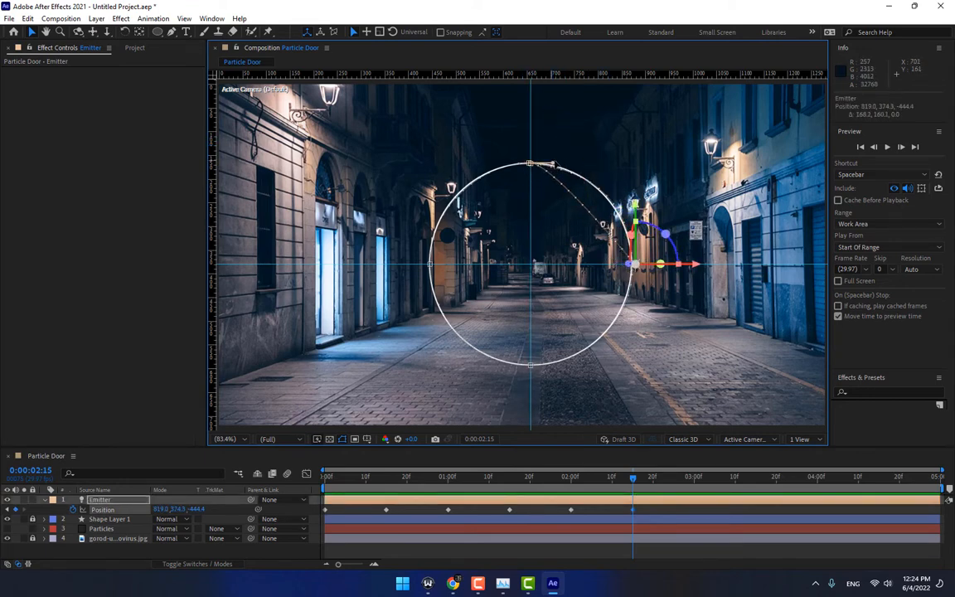
left_click_drag(553, 165, 593, 164)
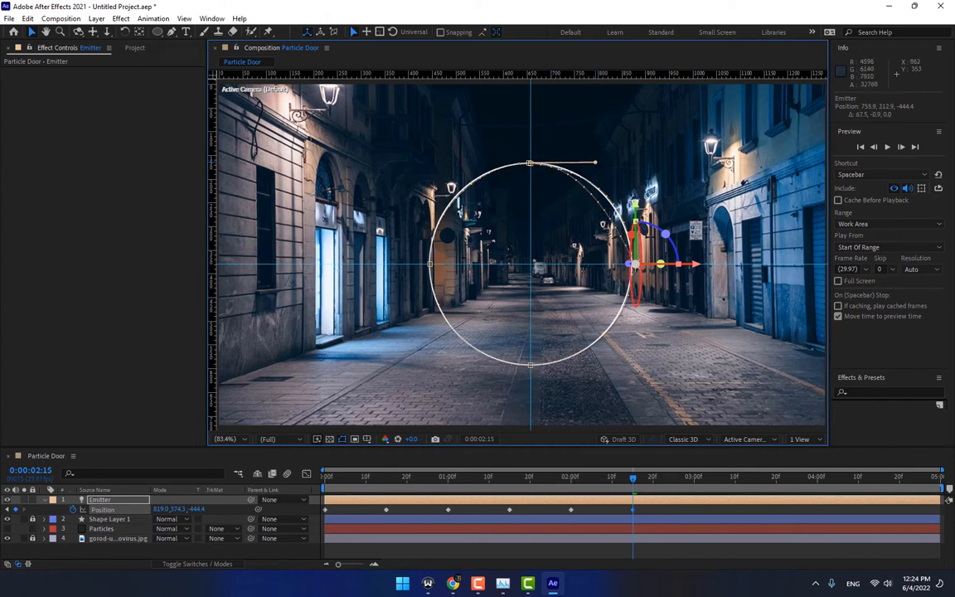
Keyframe the Emitter's position at the circle's lowest point at 3:00
left_click(694, 479)
left_click(642, 274)
left_click_drag(642, 275, 532, 370)
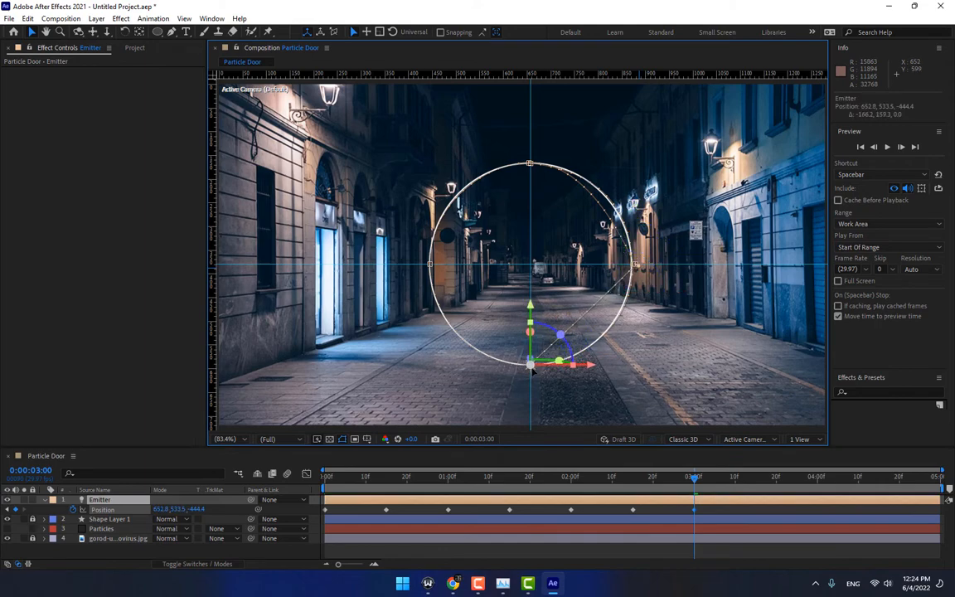
Curve the Emitter's motion path from the circle's rightmost point at 2:15 so it follows the circle down toward the lowest point
left_click(643, 274)
left_click(682, 498)
scroll(794, 283, "up", 2)
left_click_drag(793, 278, 788, 174)
scroll(771, 294, "down", 1)
left_click_drag(609, 320, 610, 338)
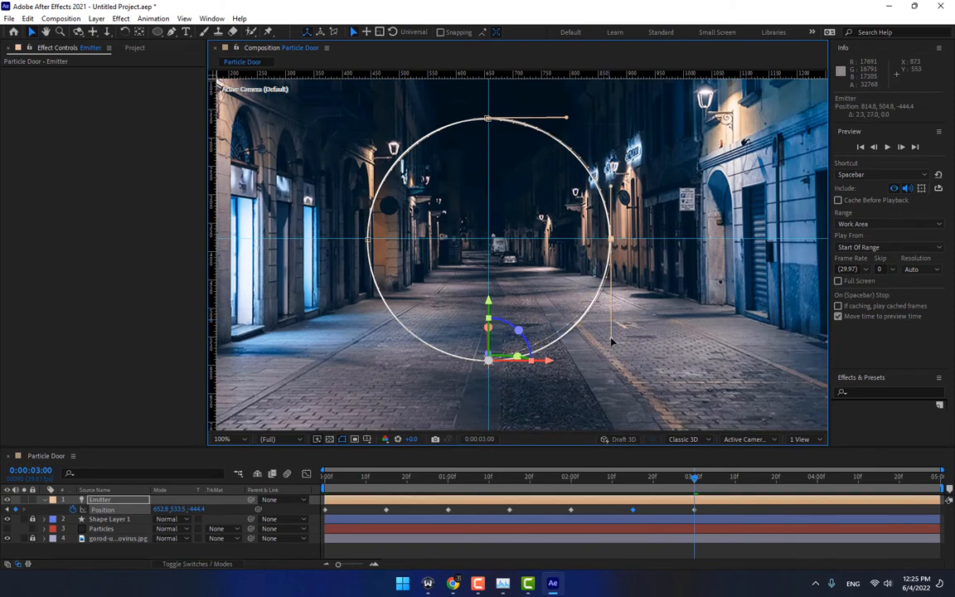
Keyframe the Emitter at the circle's leftmost point at 3:15 and align the path handles at the lowest point with the circle
left_click(755, 479)
left_click_drag(488, 360, 368, 239)
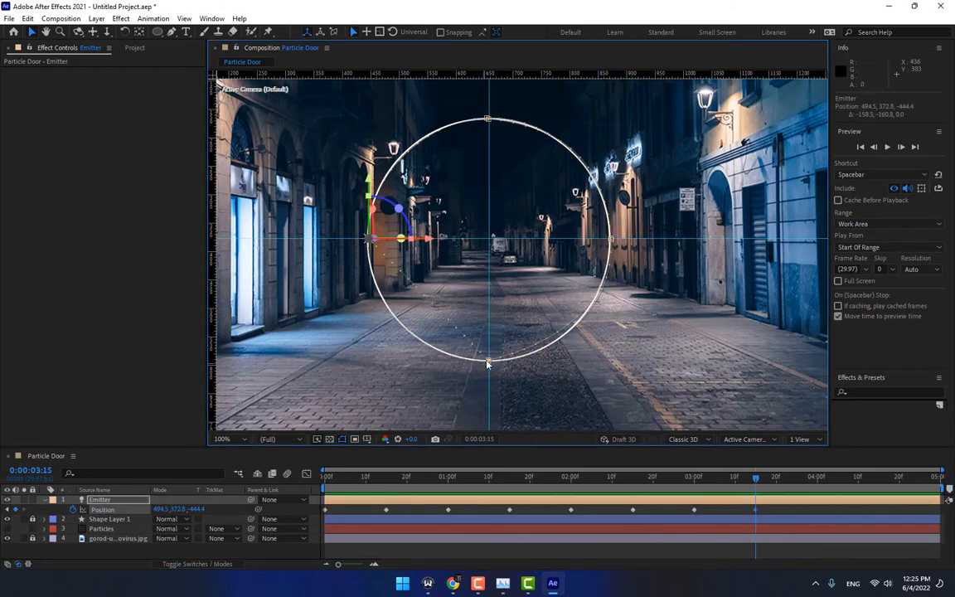
scroll(489, 358, "up", 4)
left_click_drag(419, 406, 499, 256)
left_click_drag(383, 258, 393, 271)
scroll(392, 270, "down", 8)
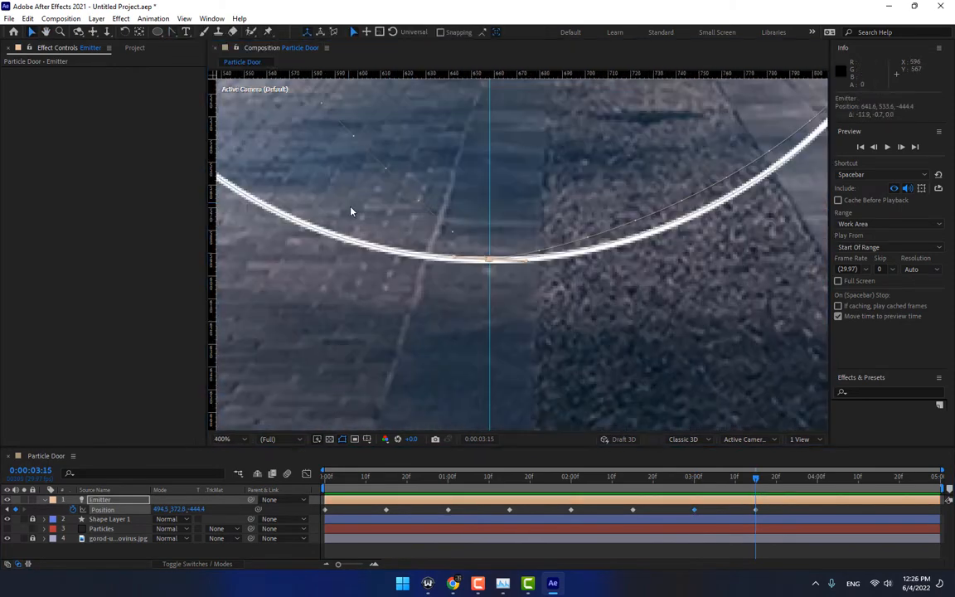
Fine-tune the Emitter's path at the circle's rightmost point so it lies on the drawn outline
key("v")
left_click_drag(610, 111, 610, 128)
scroll(660, 209, "up", 2)
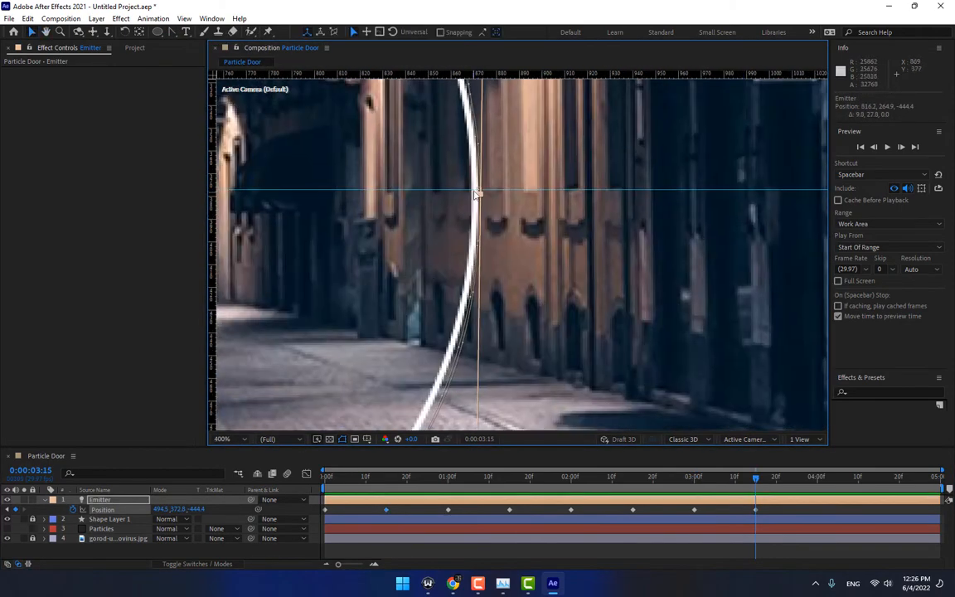
scroll(559, 335, "down", 2)
left_click_drag(475, 141, 460, 140)
Keyframe the Emitter at the circle's highest point at 4:00 and adjust the path handles at the leftmost point
left_click(813, 479)
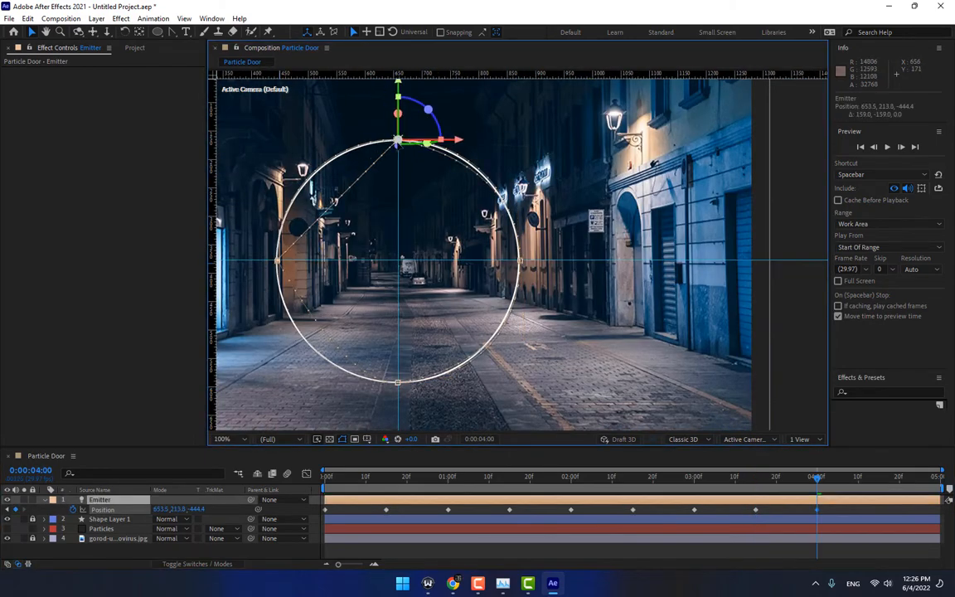
scroll(368, 143, "up", 4)
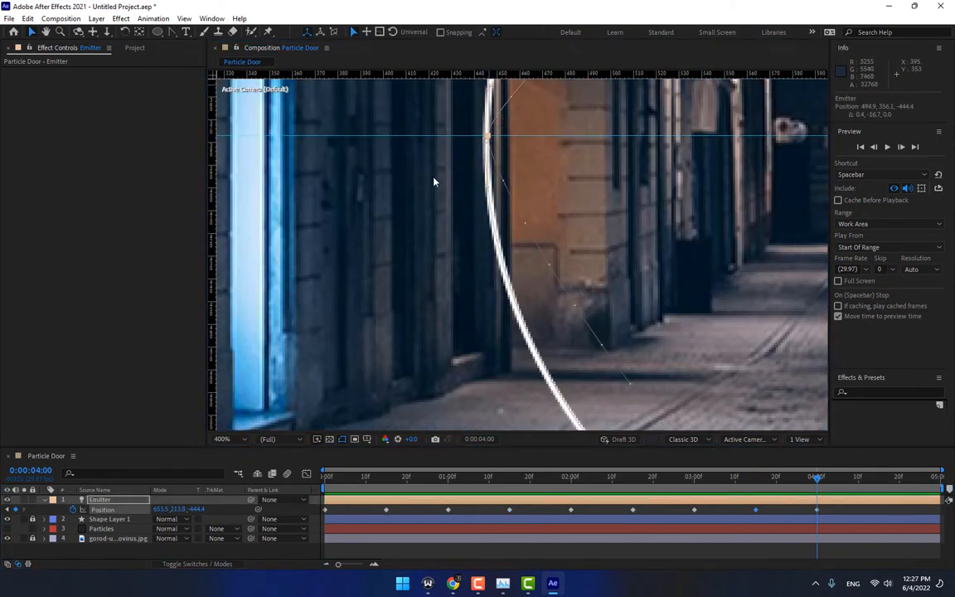
scroll(431, 180, "down", 4)
scroll(579, 120, "up", 1)
Keyframe the Emitter at the circle's rightmost point at 4:15
left_click_drag(579, 120, 728, 401)
left_click(879, 479)
left_click_drag(727, 402, 664, 322)
scroll(419, 92, "up", 2)
scroll(482, 174, "down", 1)
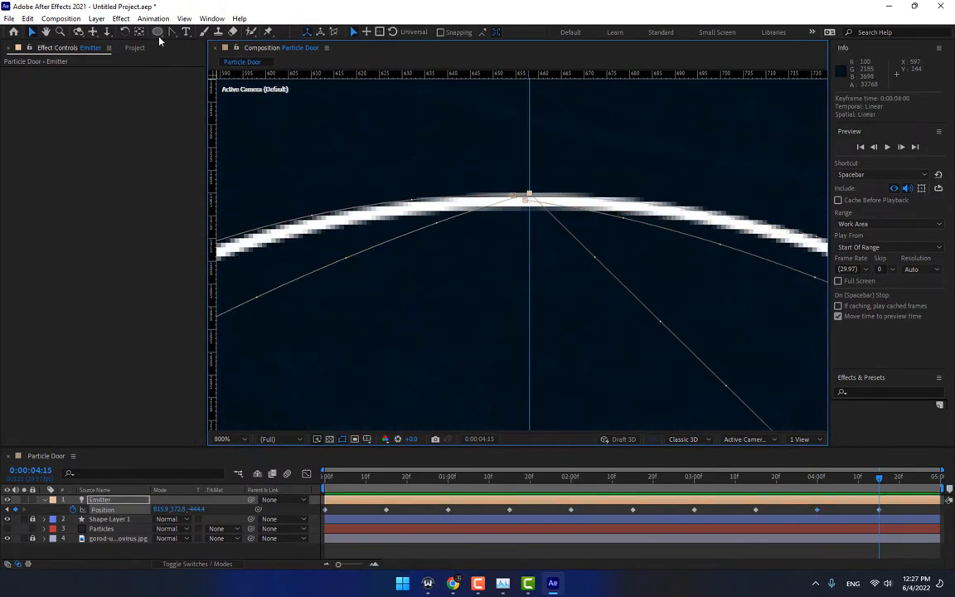
Convert the 4:00 keyframe at the circle's top to a smooth path point and shape its handles along the circle
left_click(529, 197, "ctrl+alt")
scroll(516, 286, "down", 1)
left_click_drag(606, 238, 507, 140)
left_click_drag(642, 365, 645, 424)
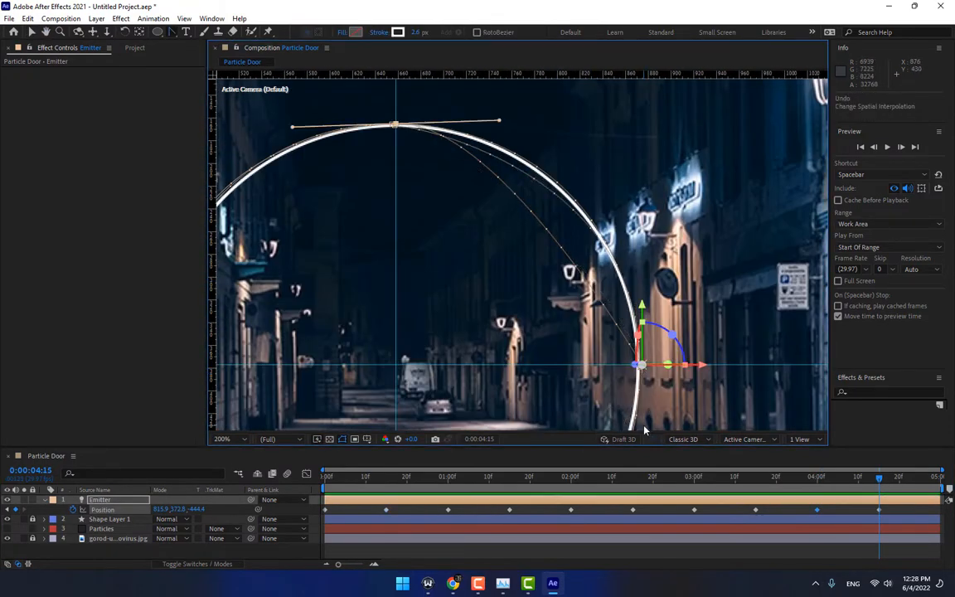
left_click(32, 31)
left_click_drag(292, 126, 249, 124)
Try to bend the Emitter's last path segment, from the circle's top to its rightmost point, onto the circle
scroll(396, 133, "up", 1)
key("F2")
left_click_drag(396, 125, 642, 222)
left_click(694, 499)
key("ctrl+z")
scroll(647, 260, "down", 1)
left_click_drag(422, 239, 464, 239)
left_click_drag(697, 278, 518, 175)
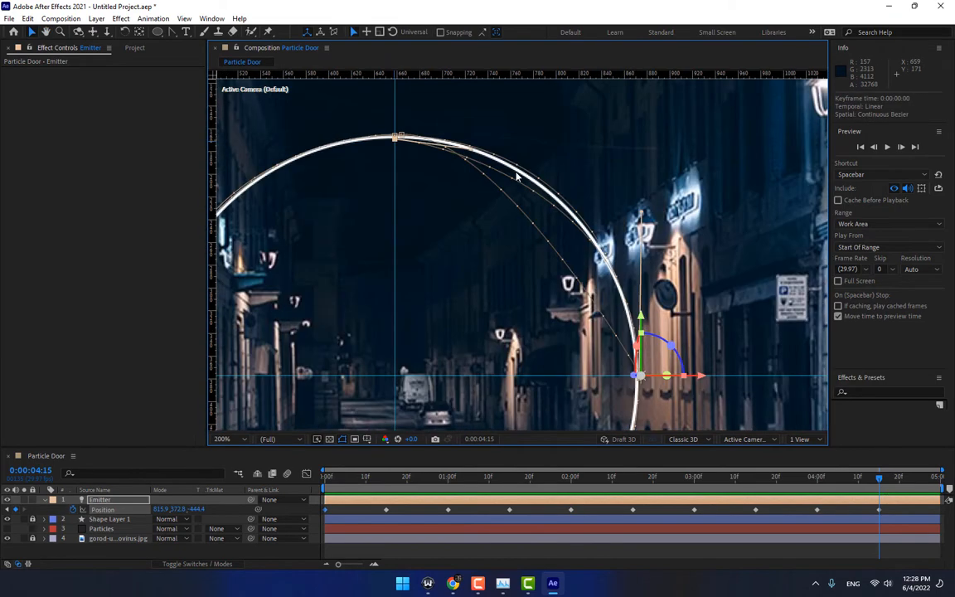
Nudge the Emitter at 4:15 to a position of about 813.6, 372.0
scroll(522, 252, "down", 2)
scroll(521, 253, "up", 1)
key("F2")
mouse_move(583, 315)
left_mouse_down()
mouse_move(591, 302)
mouse_move(583, 312)
left_mouse_up()
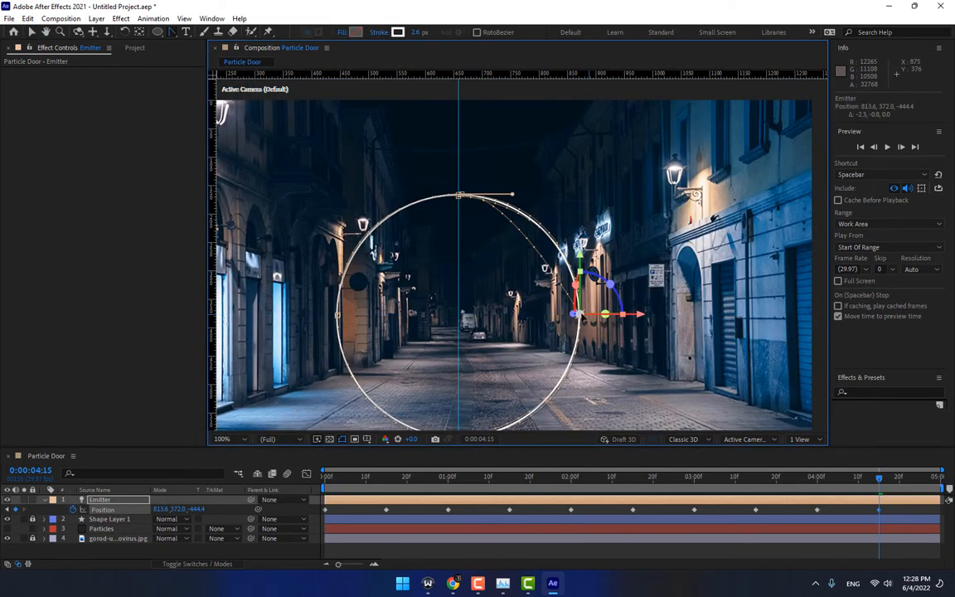
scroll(582, 318, "up", 2)
scroll(582, 318, "down", 1)
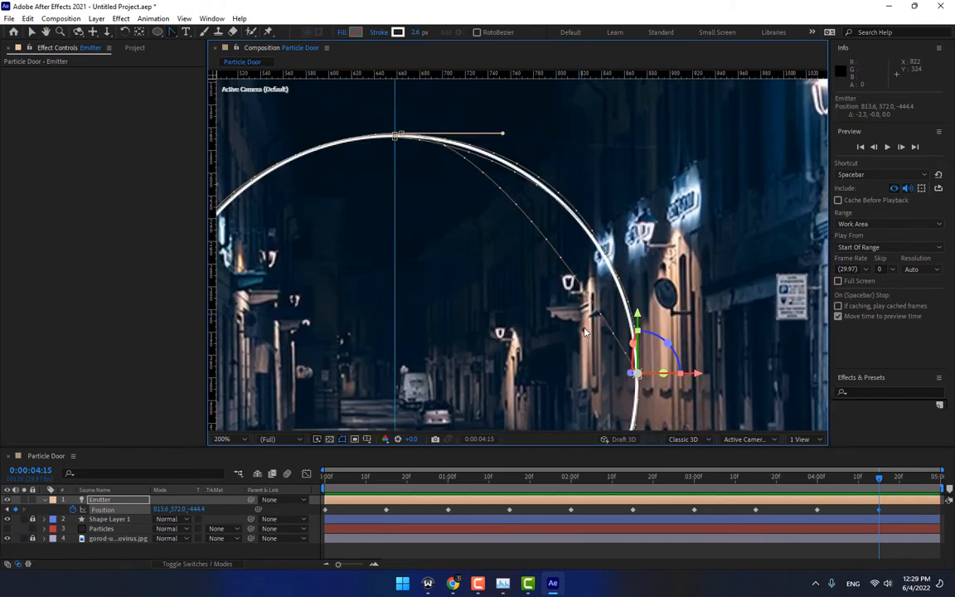
Apply Easy Ease to the Emitter's Position keyframe at 4:15
left_click(880, 510)
right_click(880, 510)
mouse_move(882, 503)
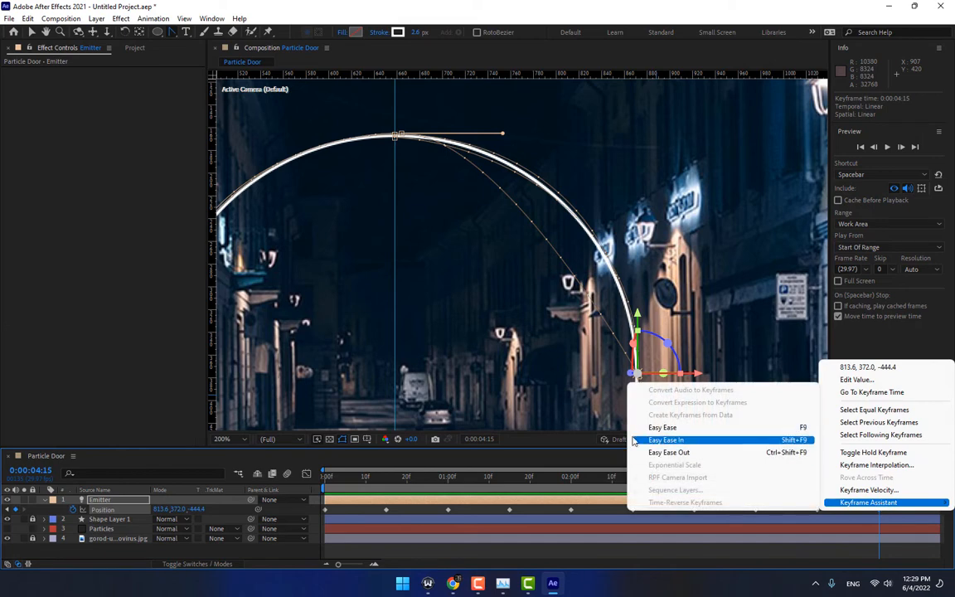
left_click(667, 427)
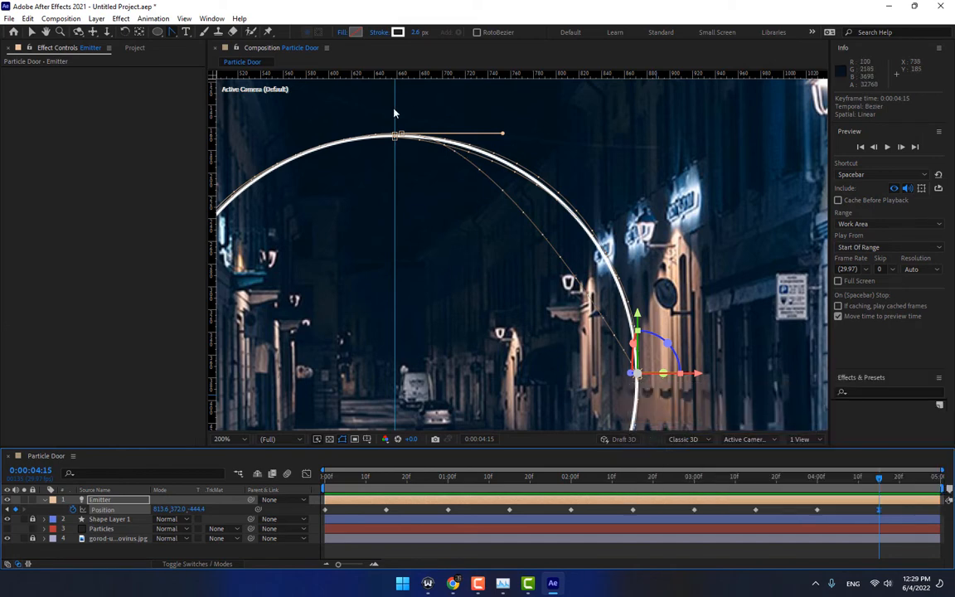
Delete the Emitter's Position keyframe at 4:15
key("v")
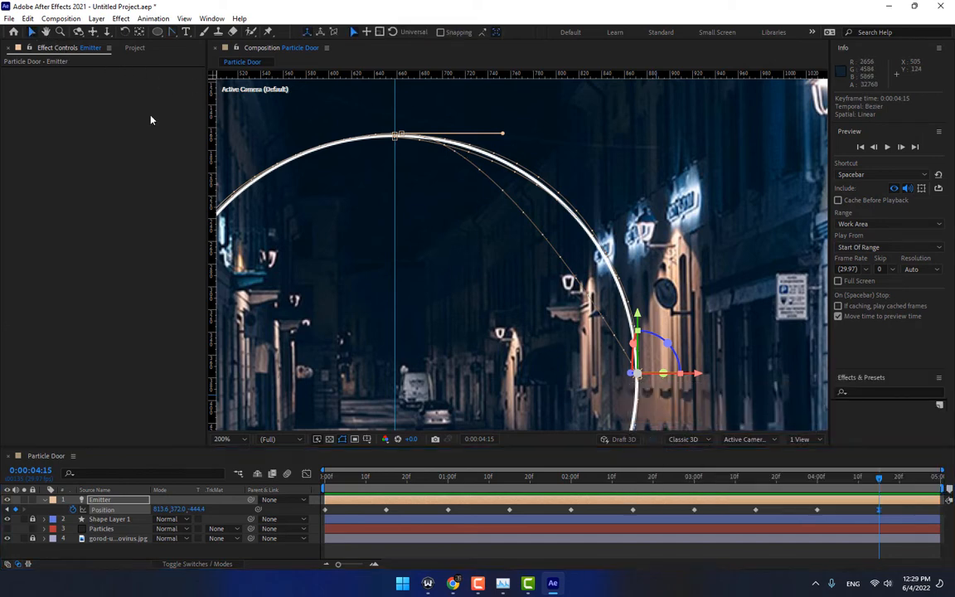
left_click(879, 510)
key("Delete")
scroll(556, 334, "down", 2)
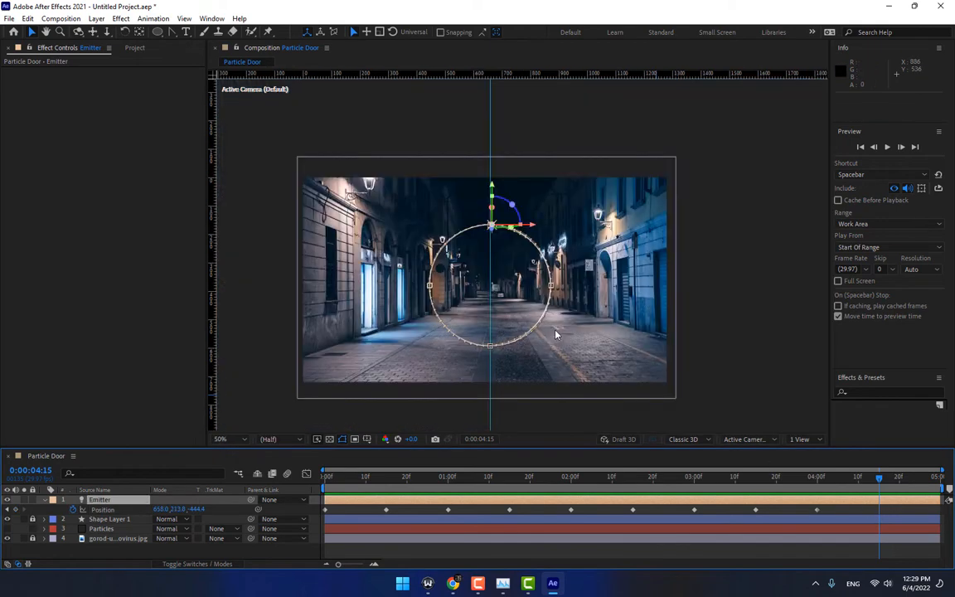
Create a new 1280 x 720 px solid layer named Particles
left_click(620, 543)
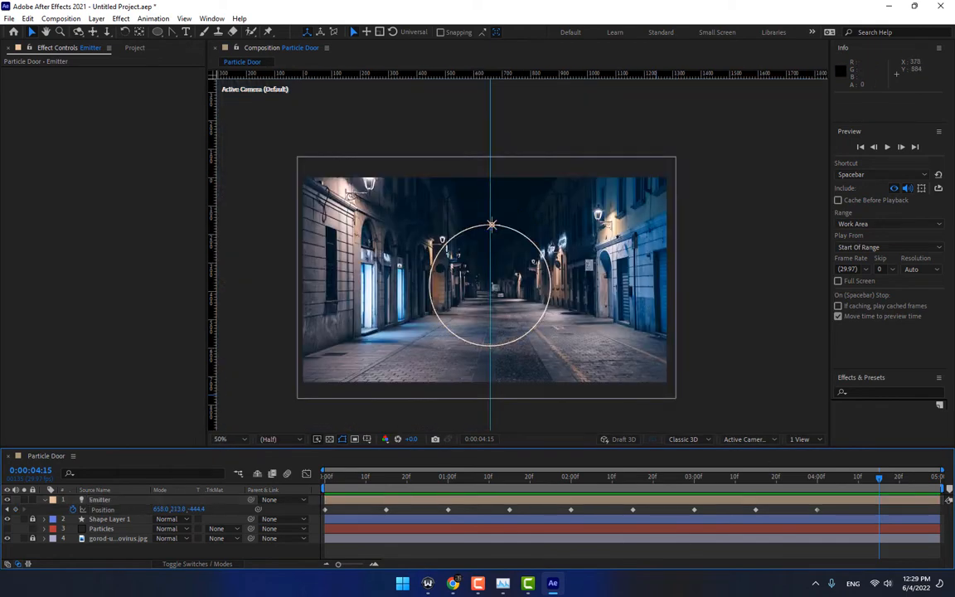
right_click(296, 399)
mouse_move(321, 410)
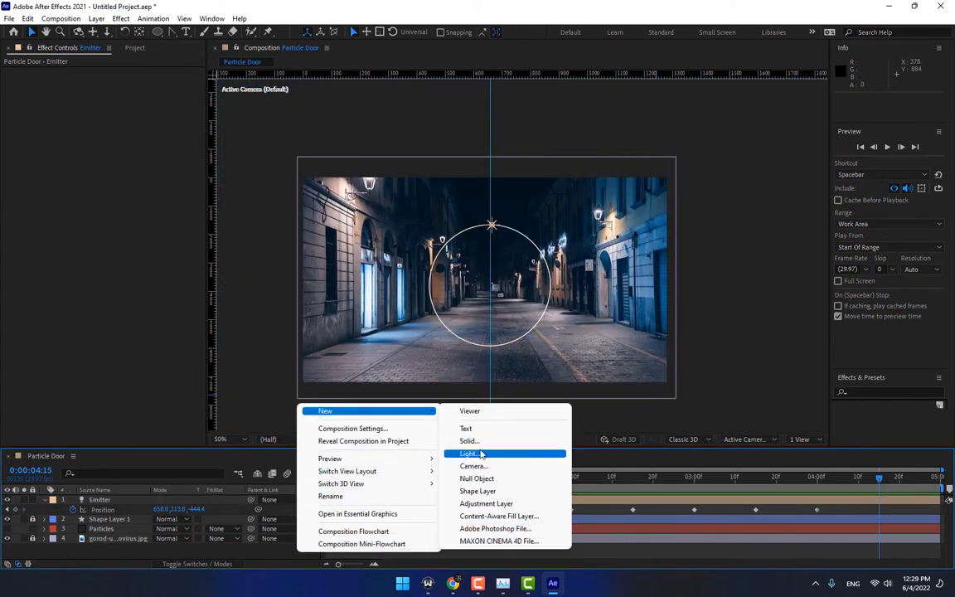
left_click(483, 444)
type("Par")
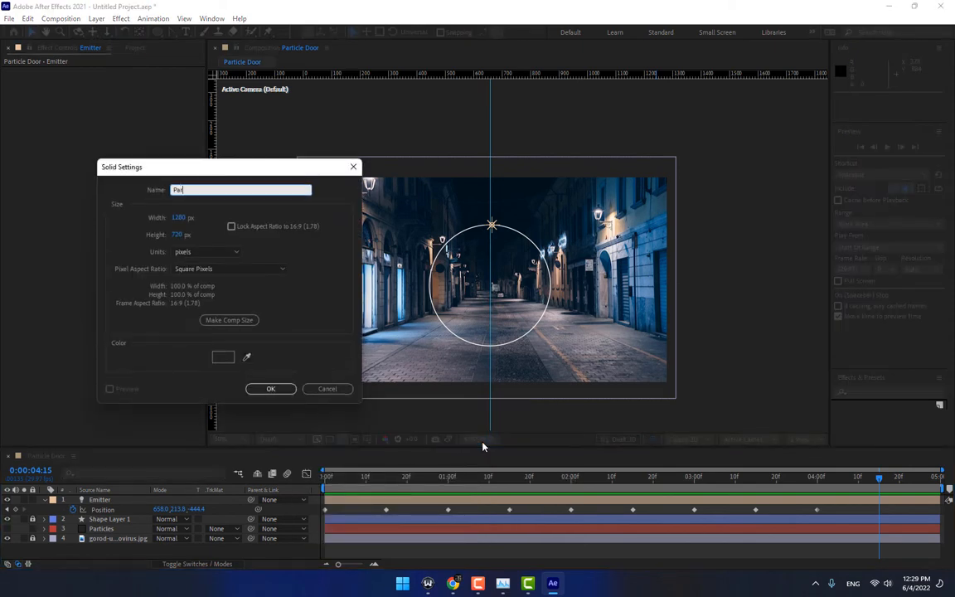
type("ticles")
key("Return")
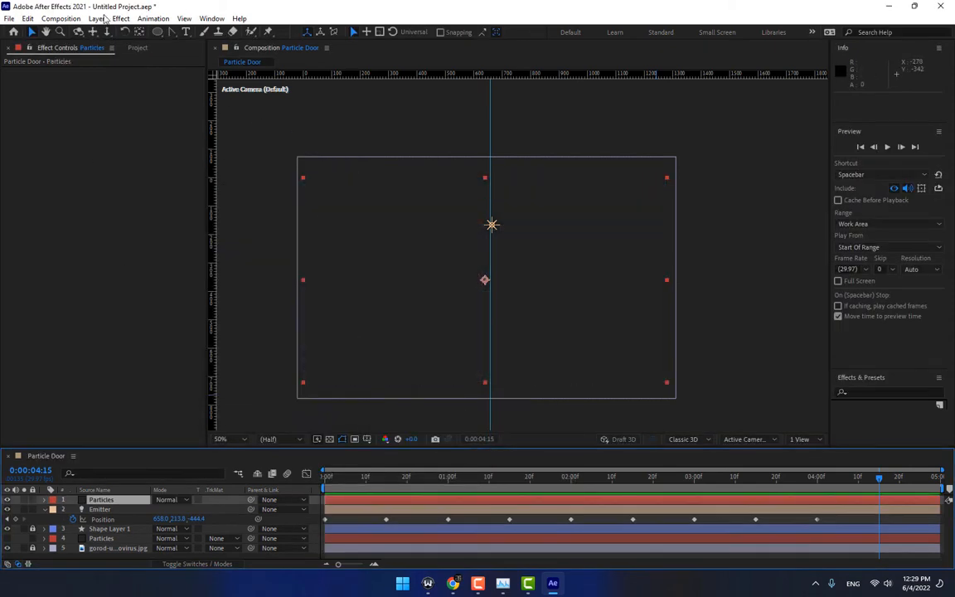
Apply the RG Trapcode Particular effect to the new Particles solid
left_click(120, 18)
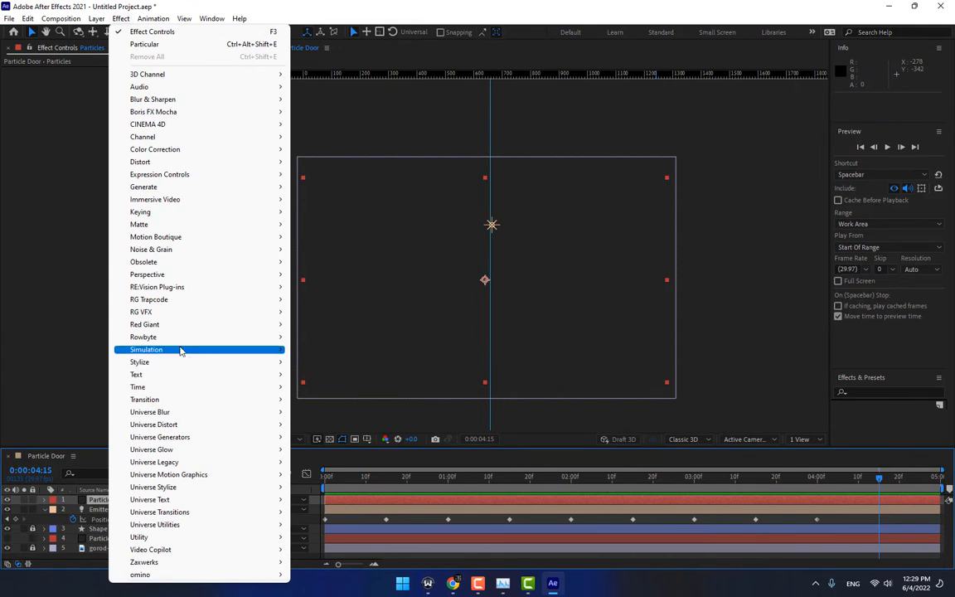
mouse_move(185, 299)
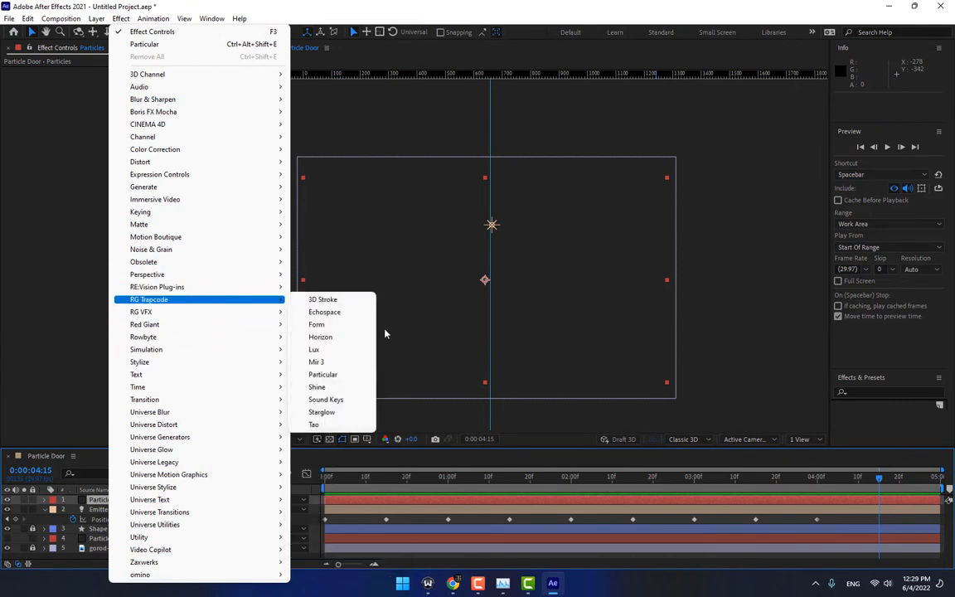
left_click(334, 374)
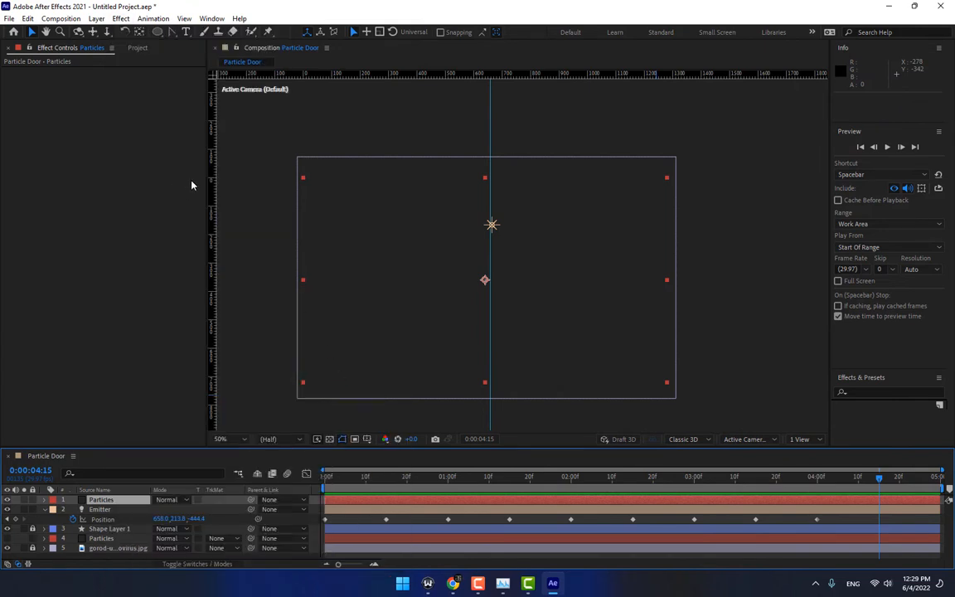
Set Particular's Emitter Type to Light(s) and accept Emitter as the light emitter name
left_click(16, 144)
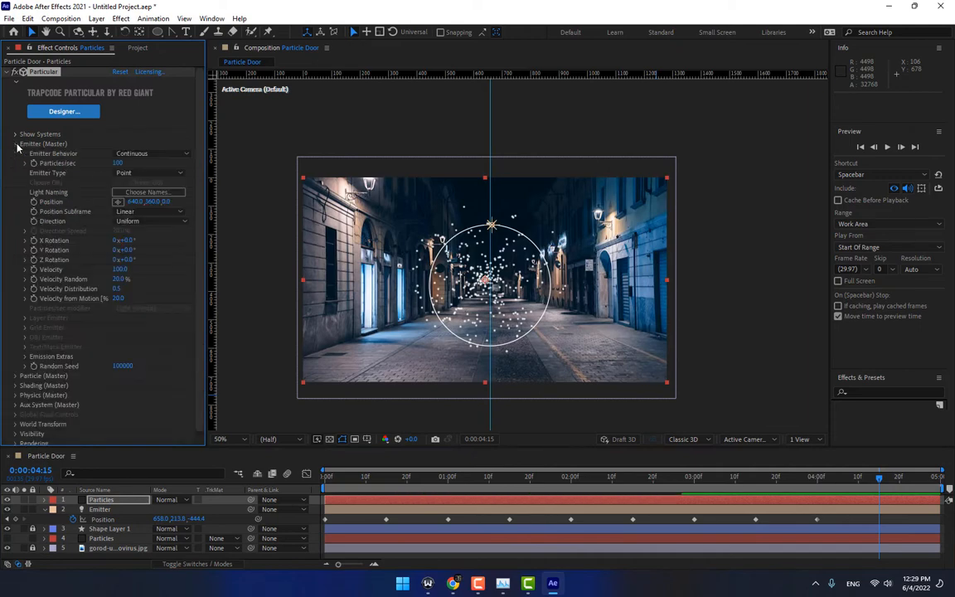
left_click(149, 173)
left_click(170, 236)
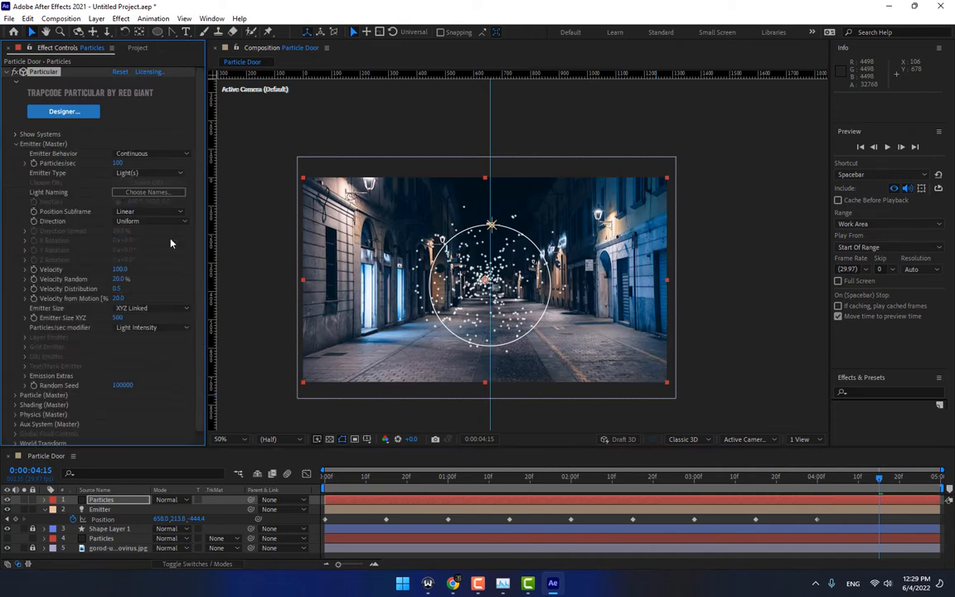
left_click(136, 193)
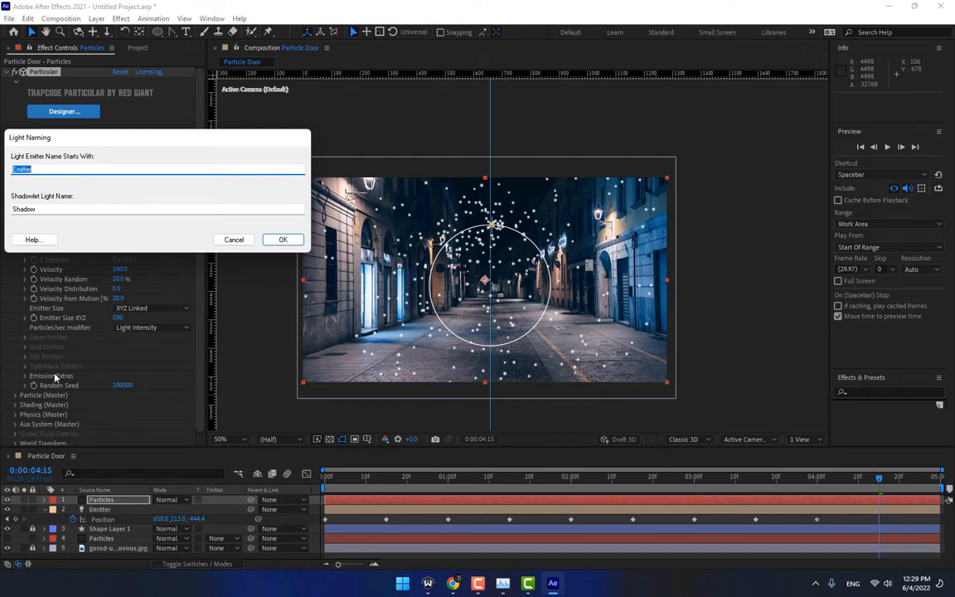
left_click(279, 239)
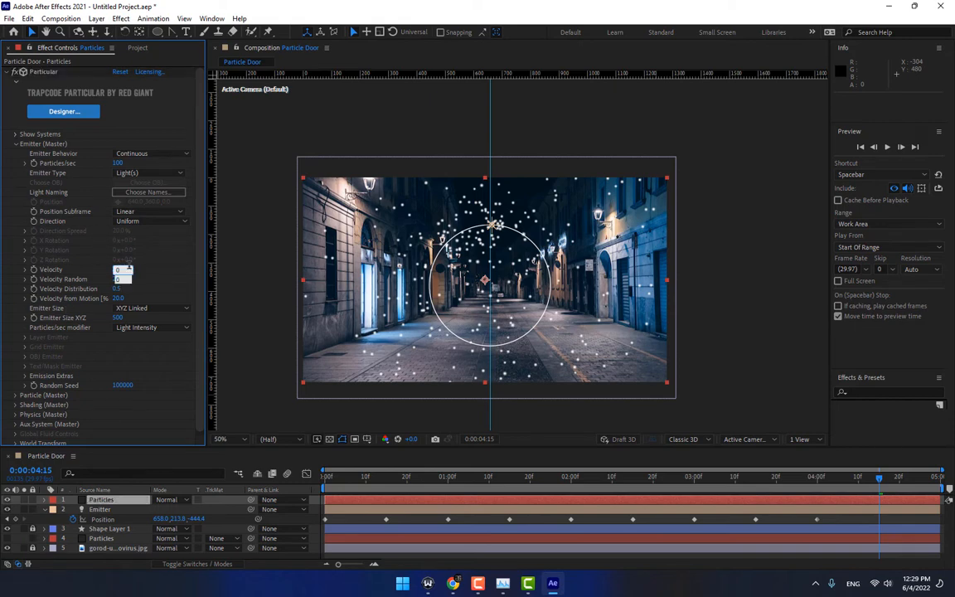
Set Particular's Velocity to 5 and its Velocity Random, Velocity Distribution, Velocity from Motion and Emitter Size XYZ to 0
key("Tab")
type("0")
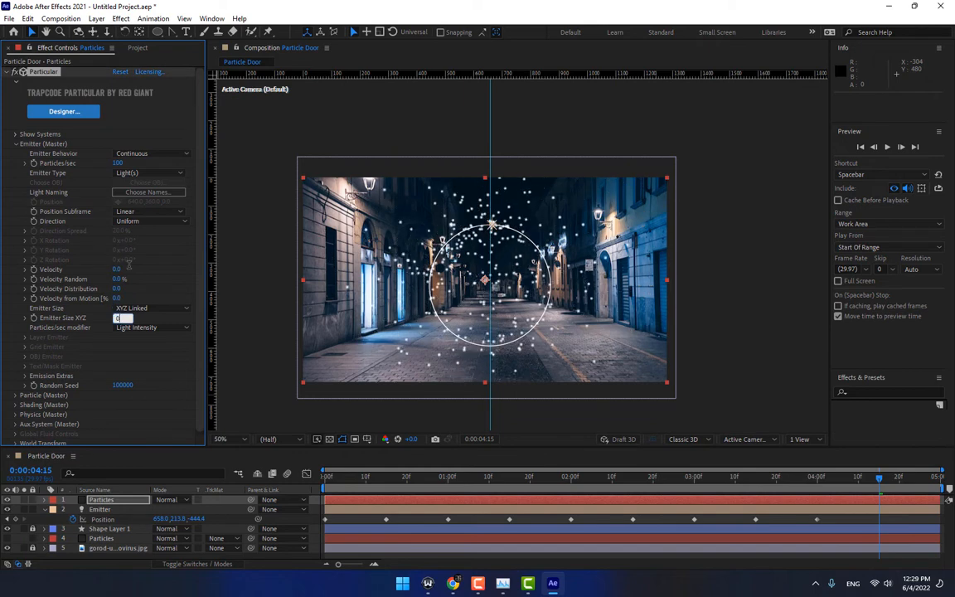
key("Return")
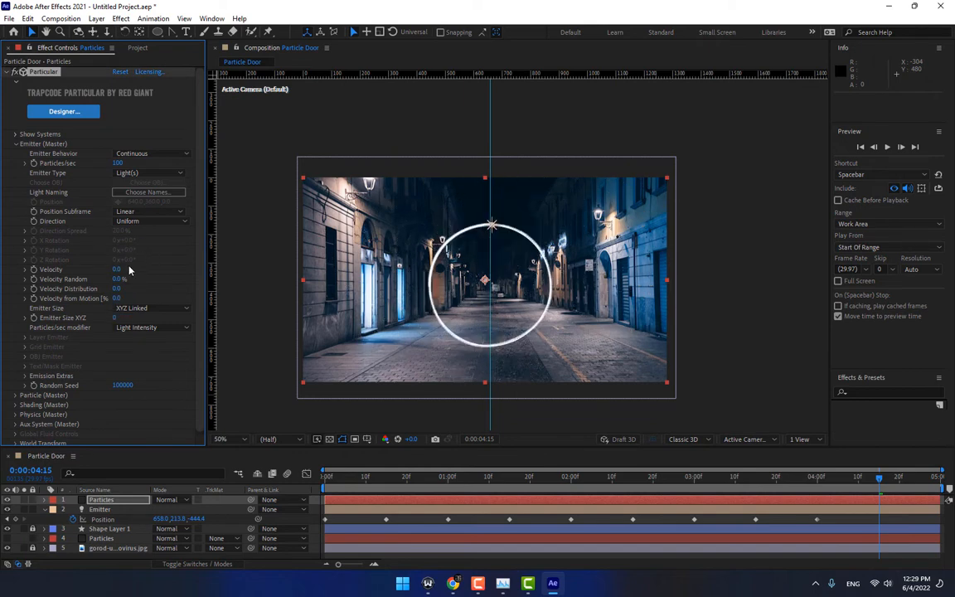
left_click_drag(118, 269, 125, 270)
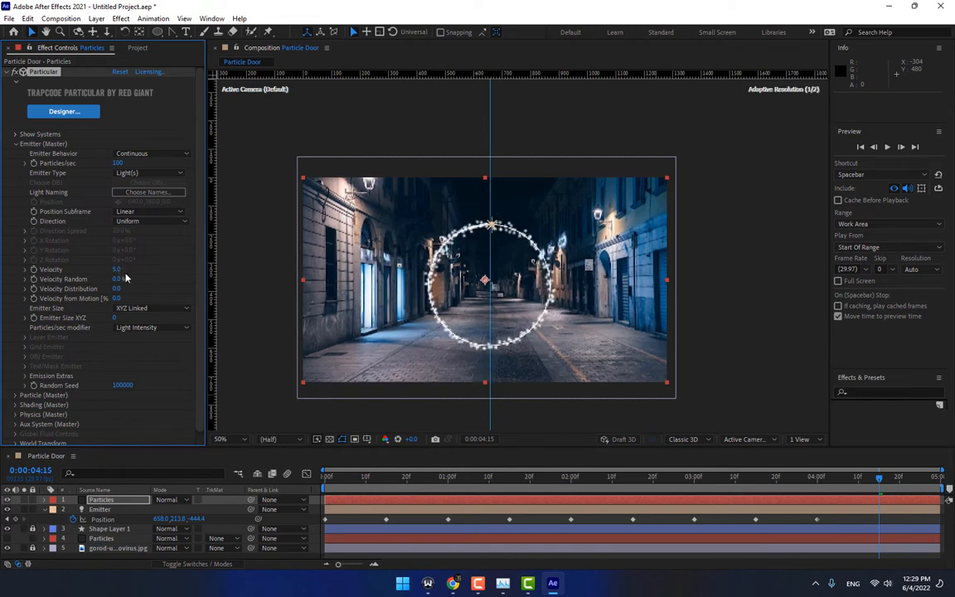
Preview the particle animation from the start of the timeline
left_click(406, 524)
left_click_drag(345, 481, 307, 473)
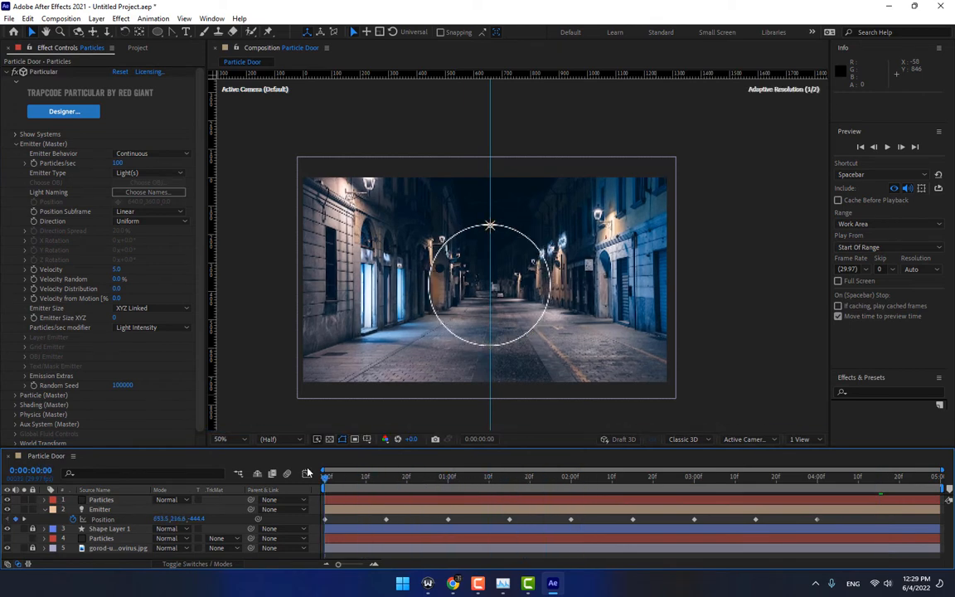
key("space")
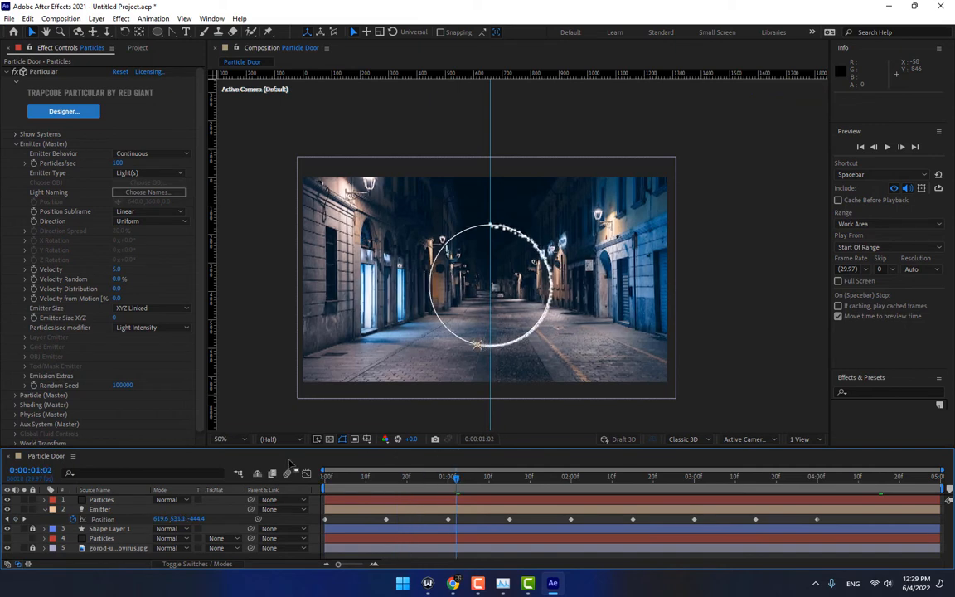
Delete the guide circle, Shape Layer 1, from the composition
left_click(101, 528)
key("Delete")
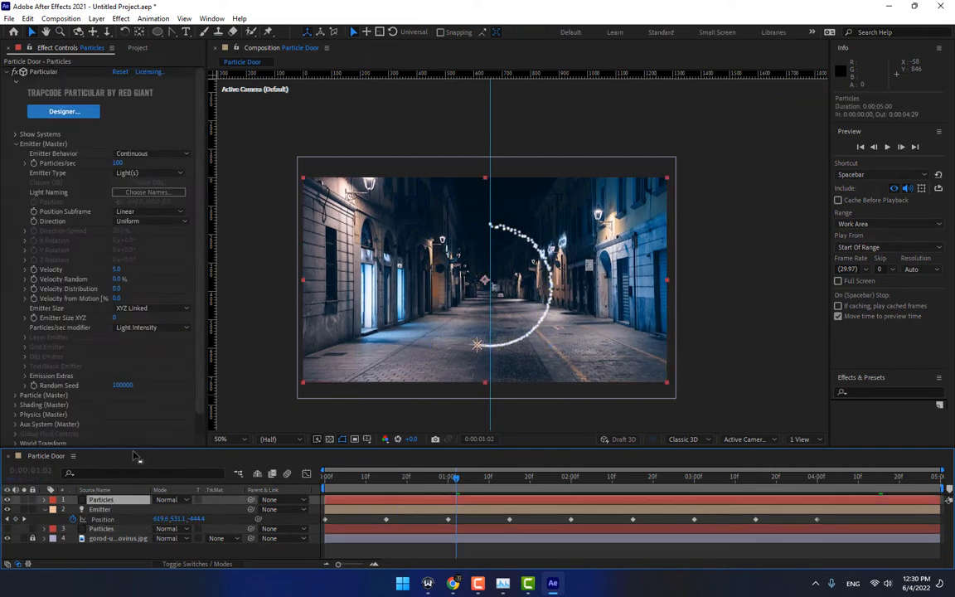
Change Particular's Particle Type to Glow Sphere (No DOF) in the Particle (Master) settings
scroll(199, 265, "down", 1)
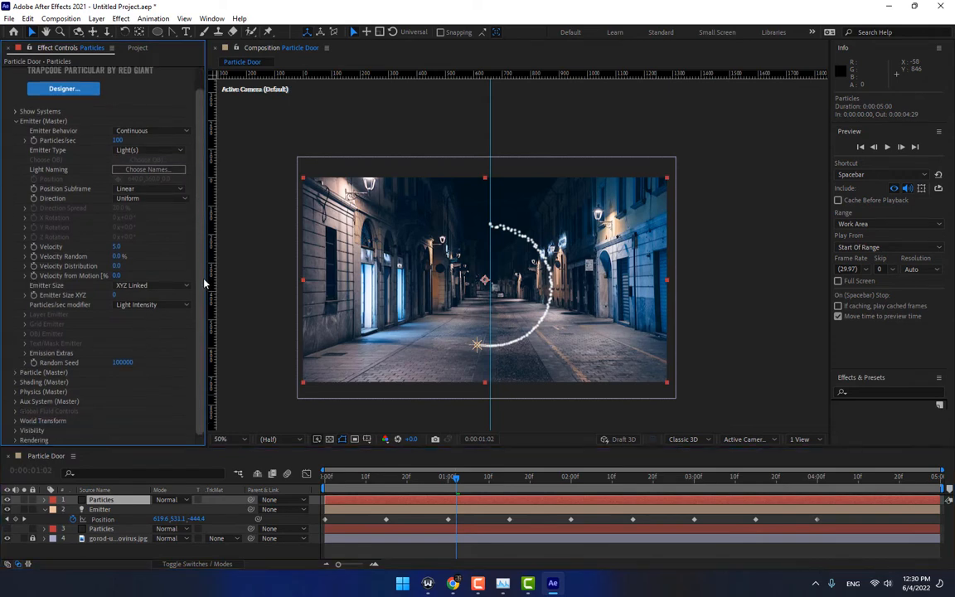
left_click(16, 372)
left_click(130, 247)
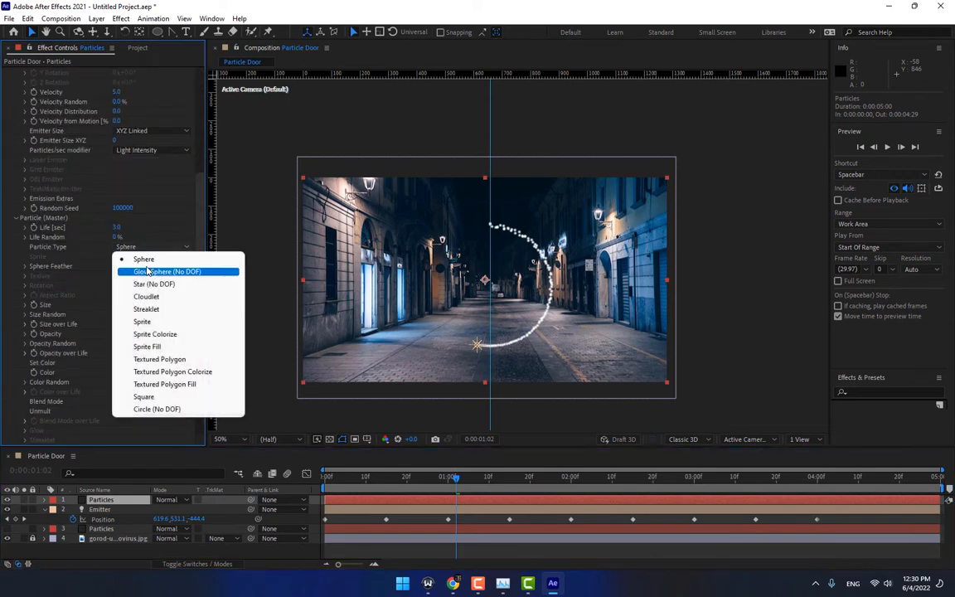
left_click(147, 270)
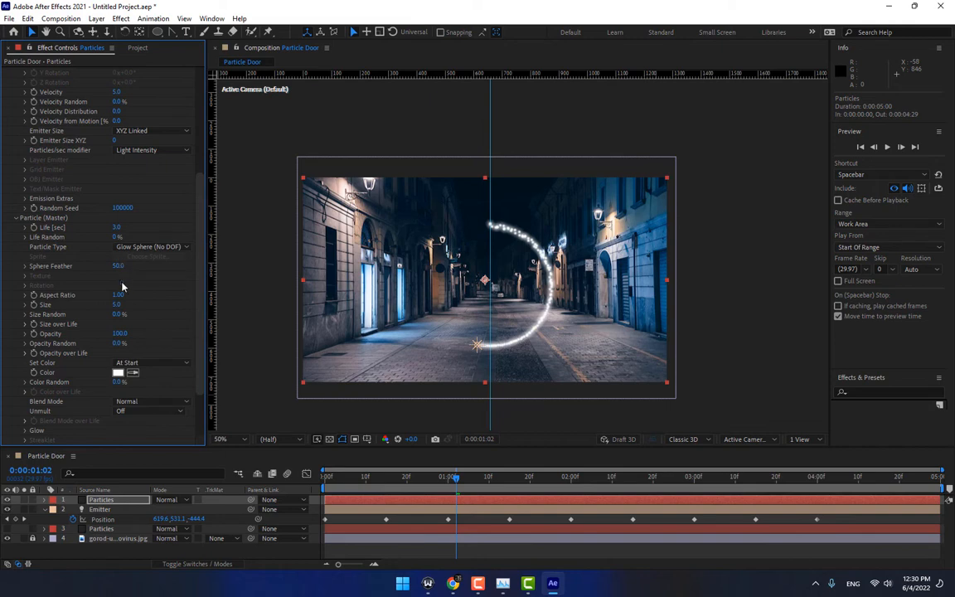
Set the main particles' Size to 2 and Size Random to 83%
type("2")
key("Return")
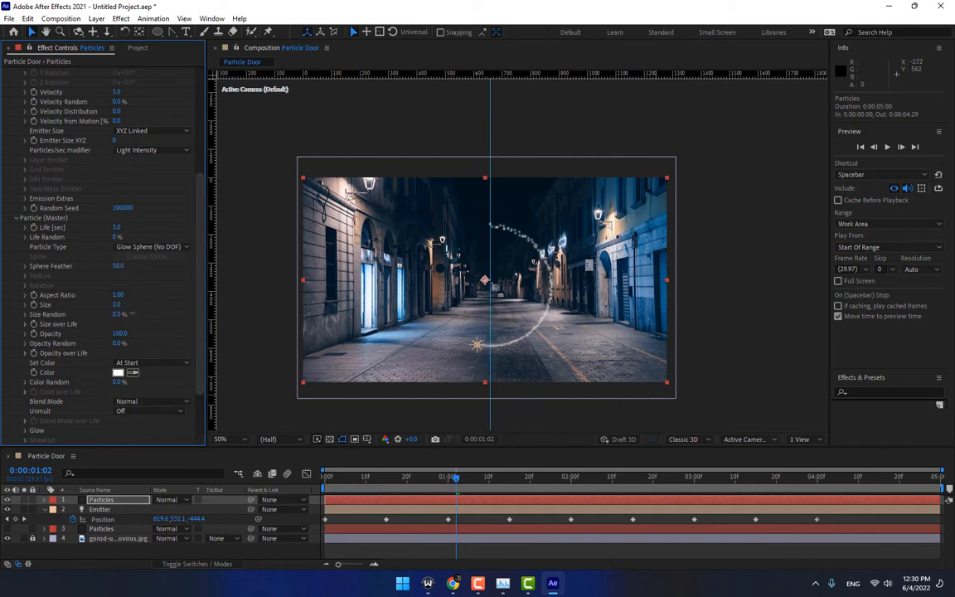
left_click_drag(131, 313, 145, 314)
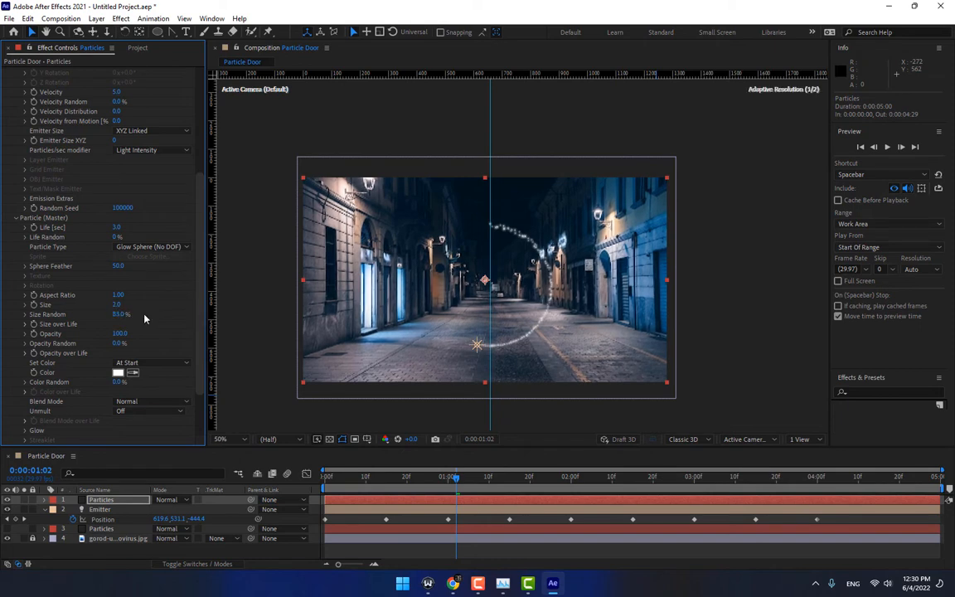
Change the main particle Color in Particle (Master) to a saturated golden yellow, about FBBD00
left_click(118, 373)
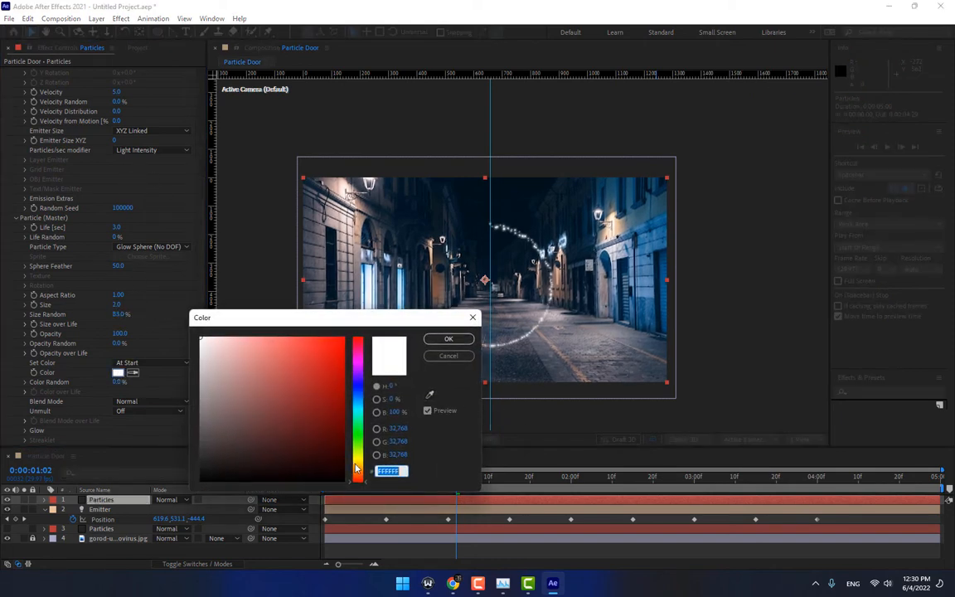
left_click_drag(357, 470, 356, 462)
left_click(330, 363)
left_click(332, 351)
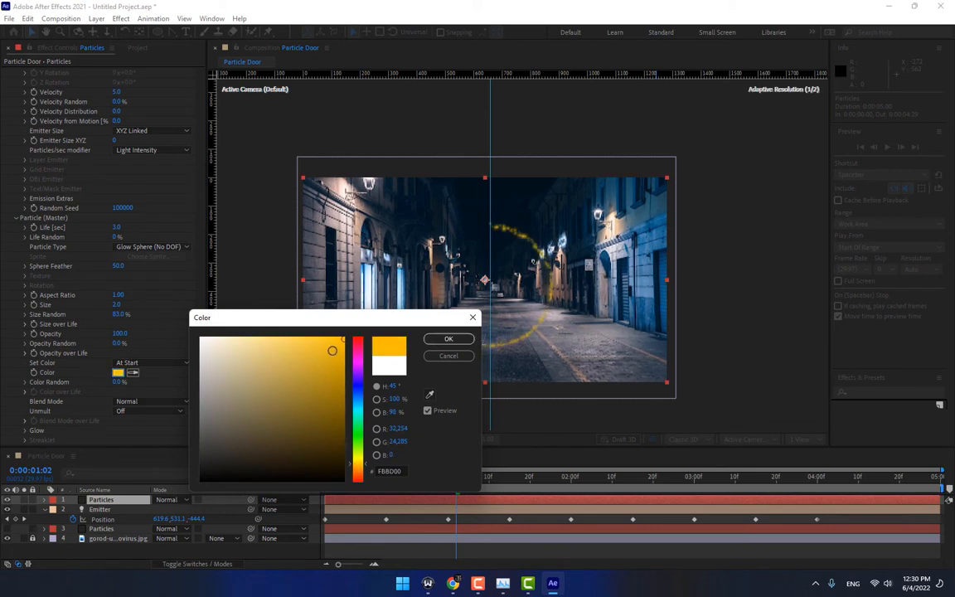
left_click(448, 340)
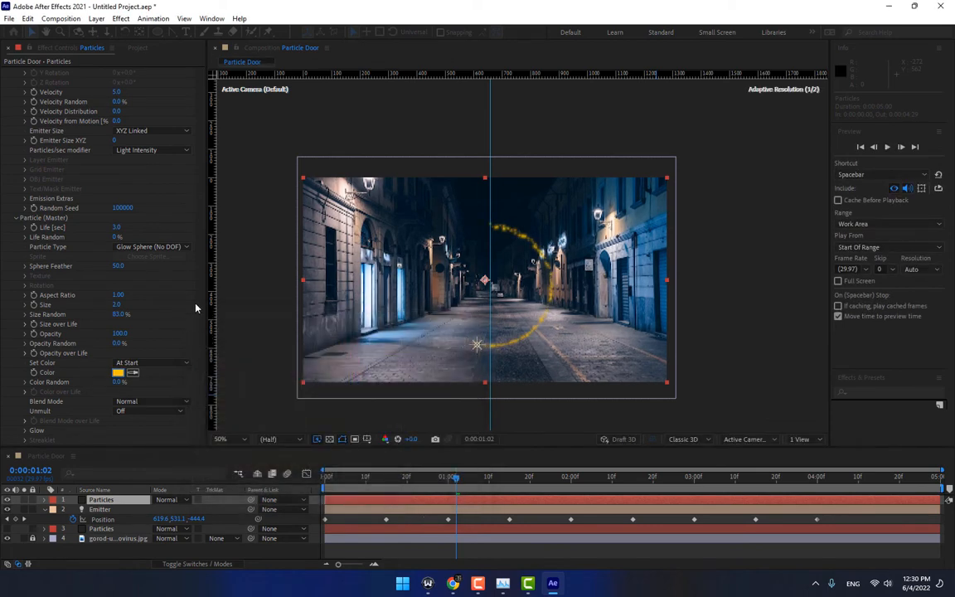
Expand Particular's Physics (Master) and Aux System (Master) settings and set the Aux System's Emit option to Continuously
scroll(197, 306, "down", 2)
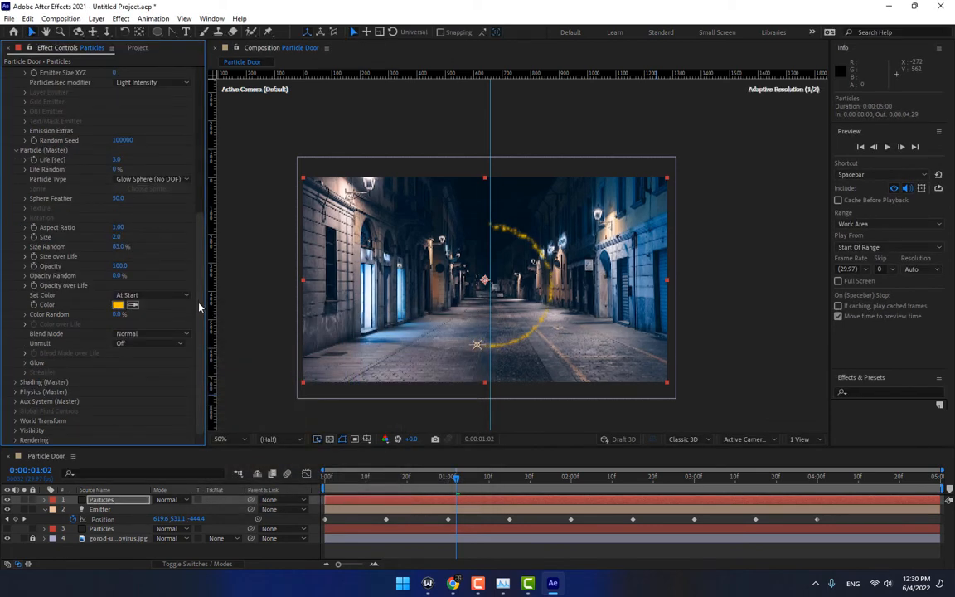
left_click(15, 394)
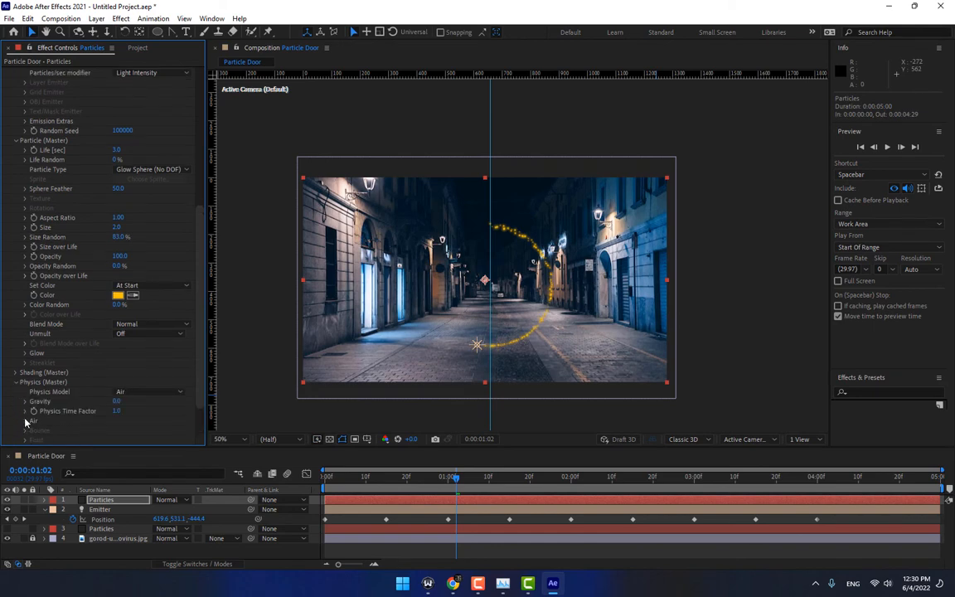
scroll(25, 418, "down", 2)
left_click(15, 401)
scroll(75, 314, "down", 5)
left_click(133, 178)
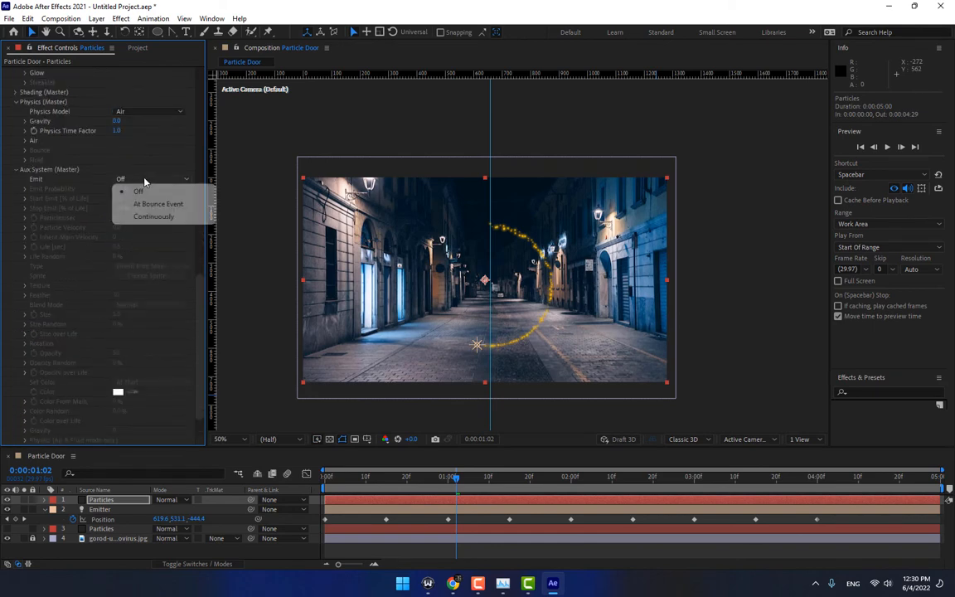
left_click(151, 218)
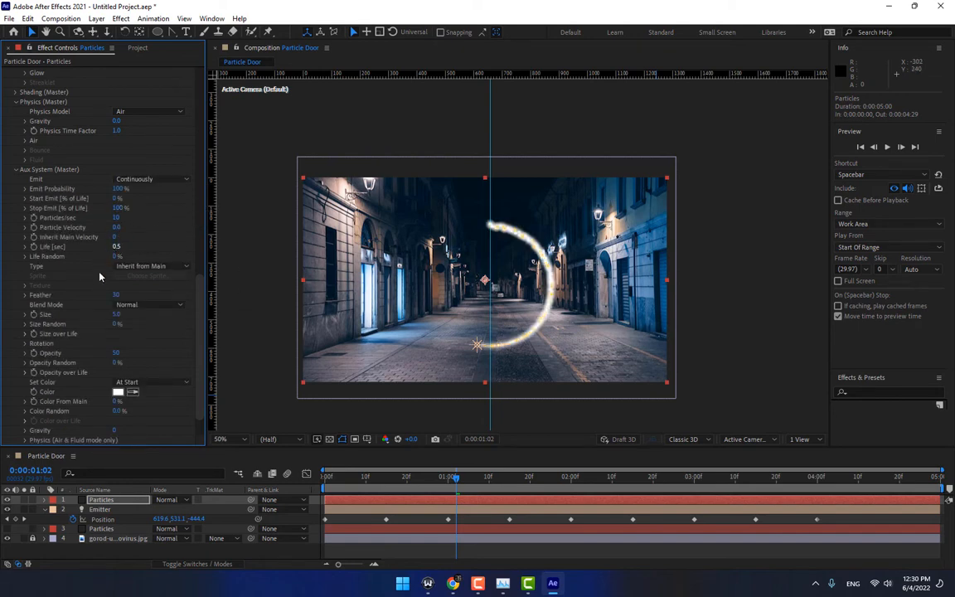
Set the Aux System's particle Size to 0.3 and its Particles/sec to 445
left_click(117, 315)
type("0.3")
key("Return")
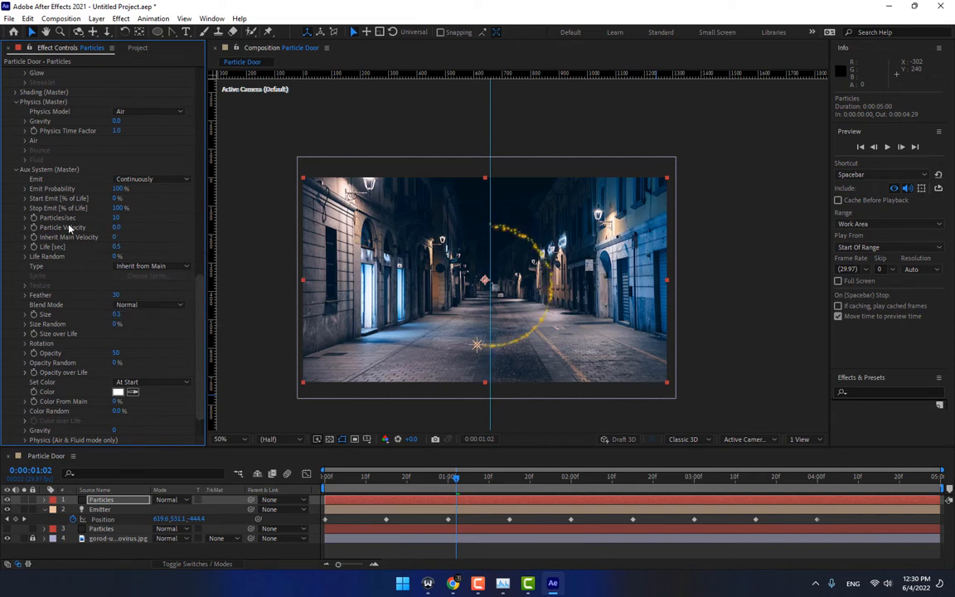
left_click_drag(234, 234, 393, 248)
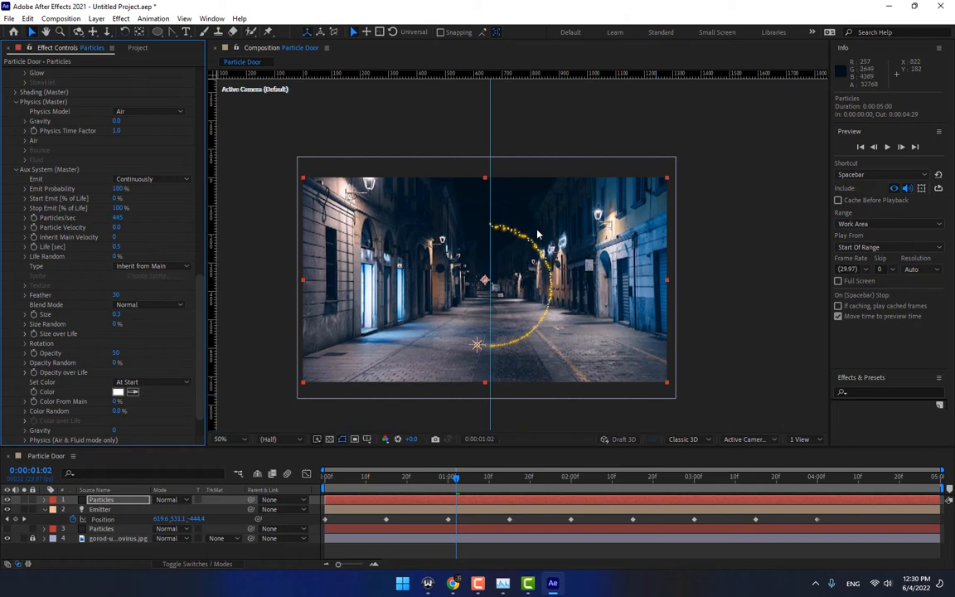
Go to 0:00:03:14 at 100% magnification and raise the Aux System's Life to 7.2 seconds
key("/")
left_click_drag(484, 481, 751, 480)
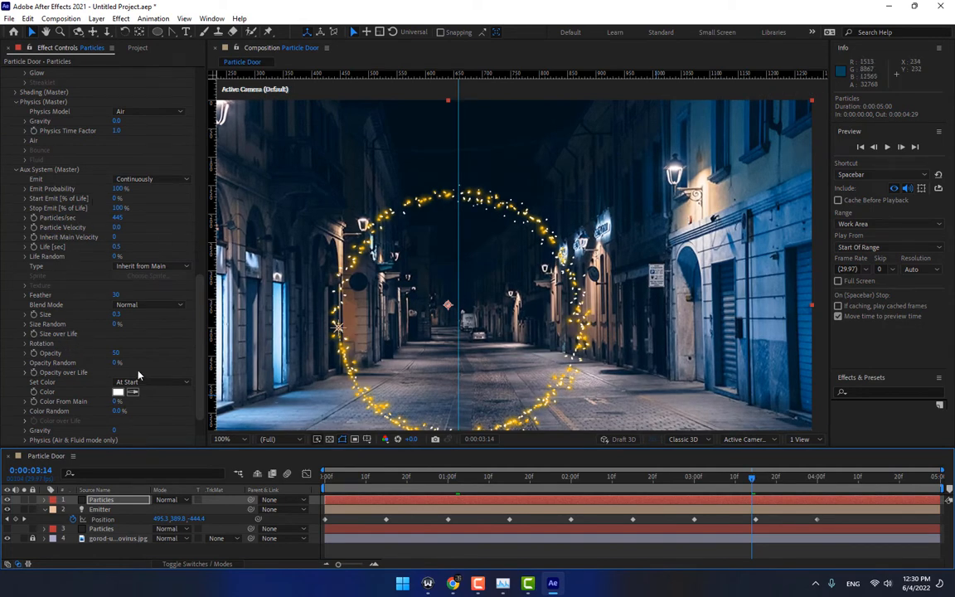
left_click_drag(121, 246, 162, 246)
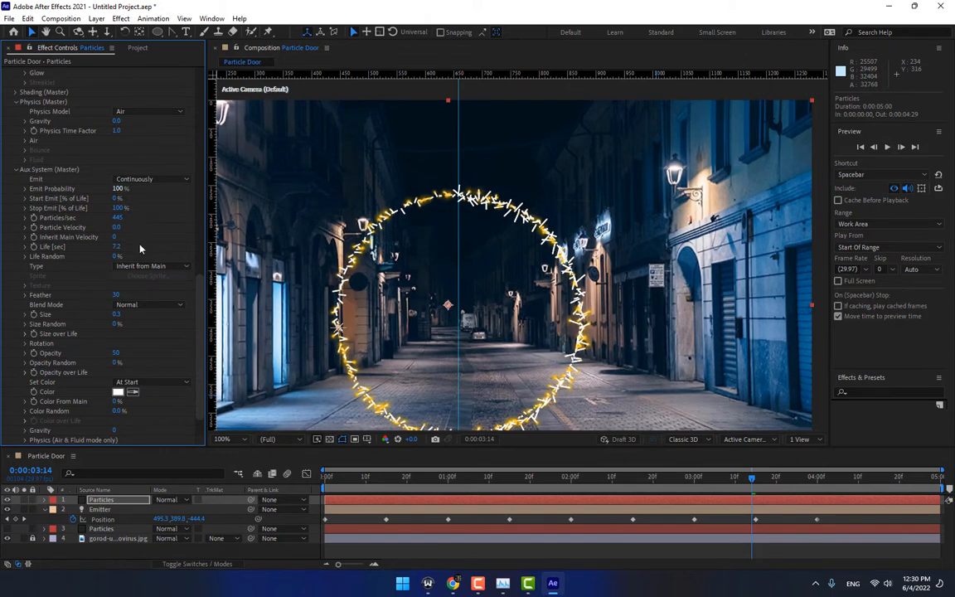
Change the Aux System's particle Color to orange FF8A00
left_click(118, 392)
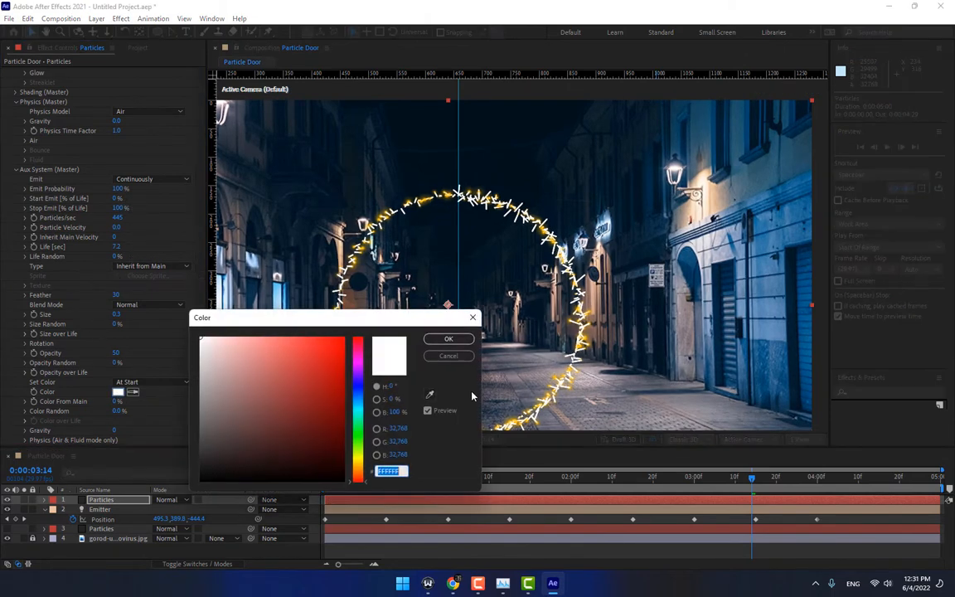
left_click(357, 469)
left_click_drag(339, 389, 378, 311)
left_click(444, 343)
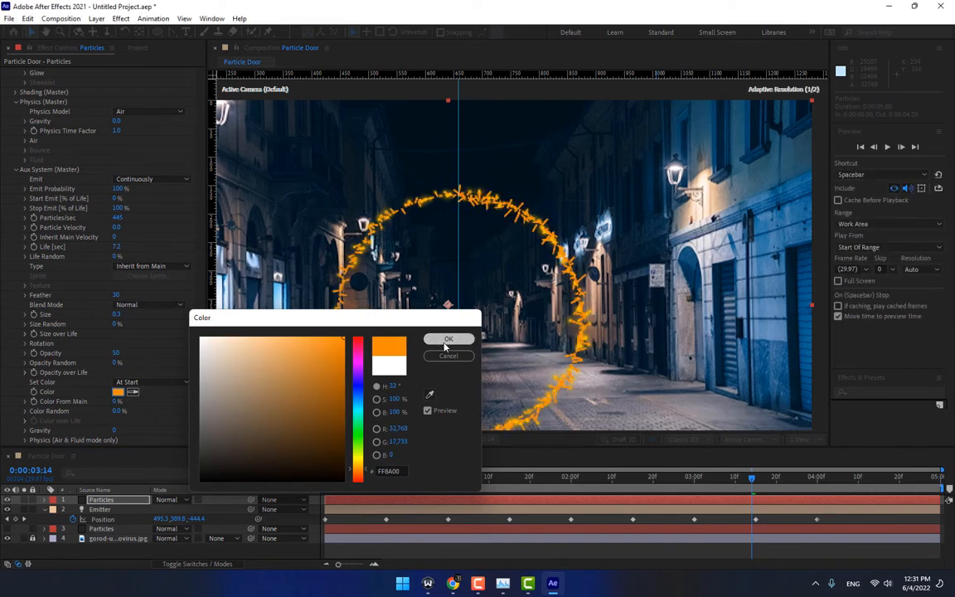
Set the master emitter's Velocity Random to 2.4%, Velocity Distribution to 0.2 and Emitter Size XYZ to 5
left_click_drag(200, 299, 200, 141)
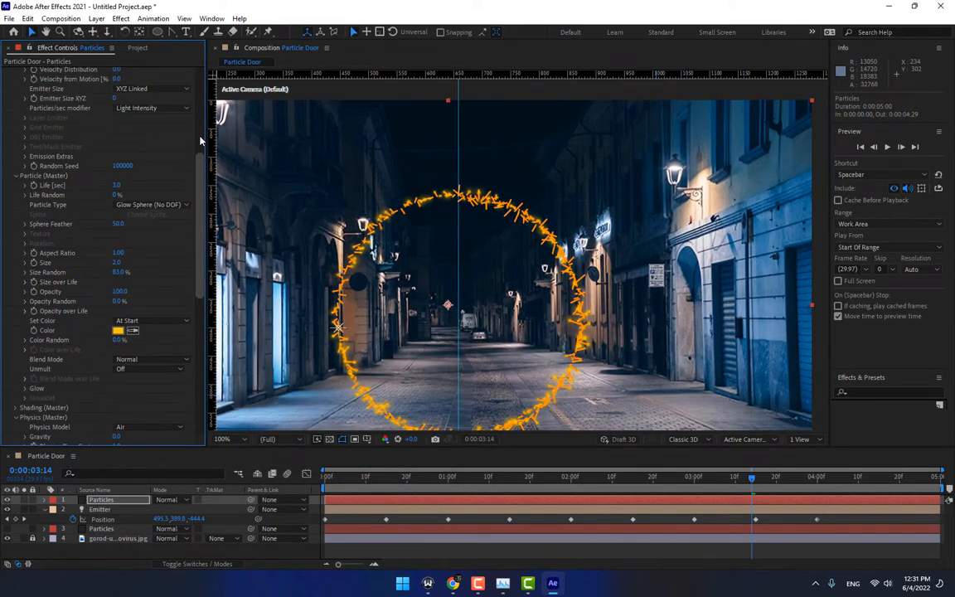
scroll(166, 166, "up", 4)
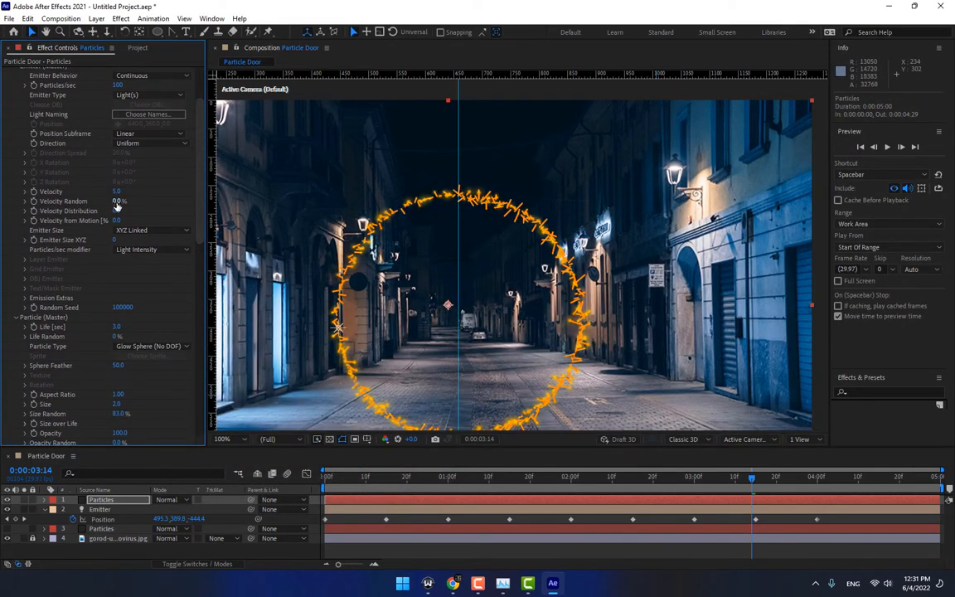
left_click_drag(123, 200, 214, 214)
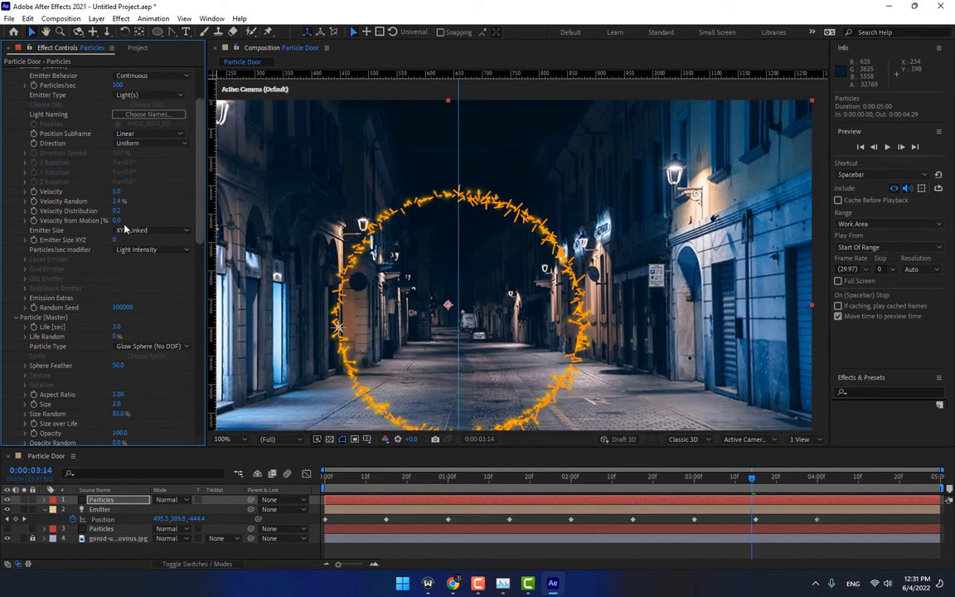
left_click_drag(136, 239, 141, 240)
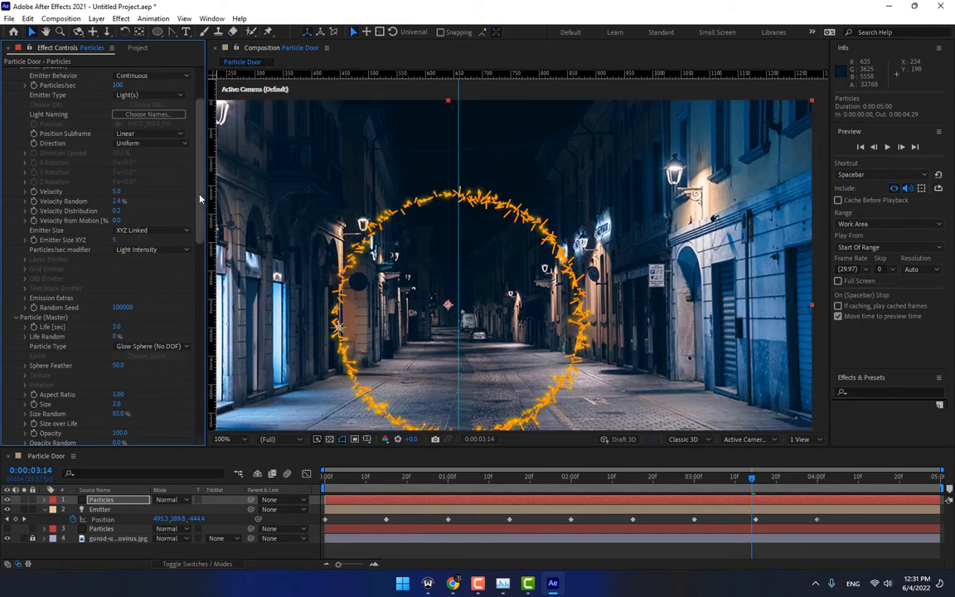
In the Air physics settings, set Wind X to 8.5 and Wind Y to 5.4
scroll(180, 290, "down", 6)
scroll(189, 293, "down", 5)
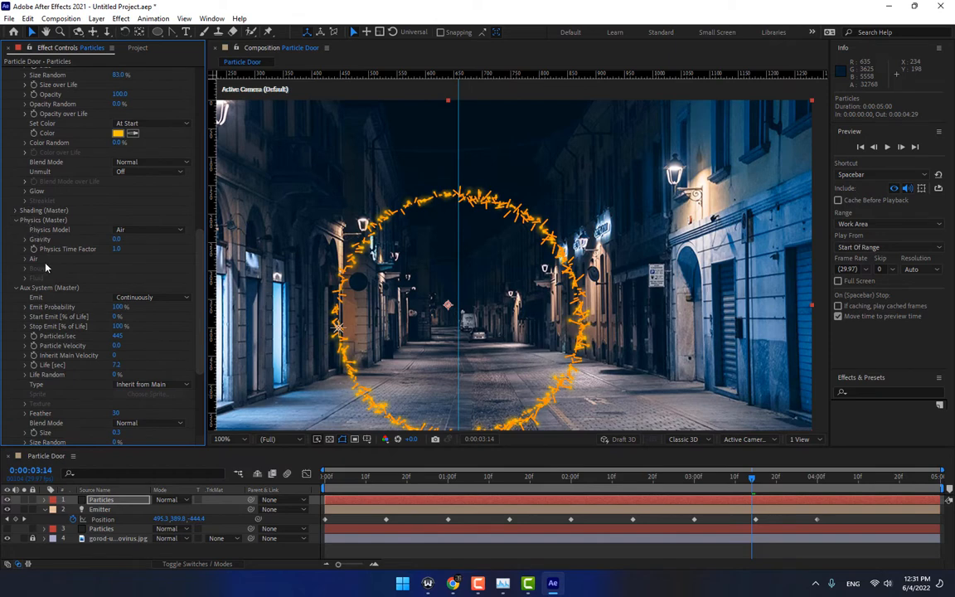
left_click(25, 259)
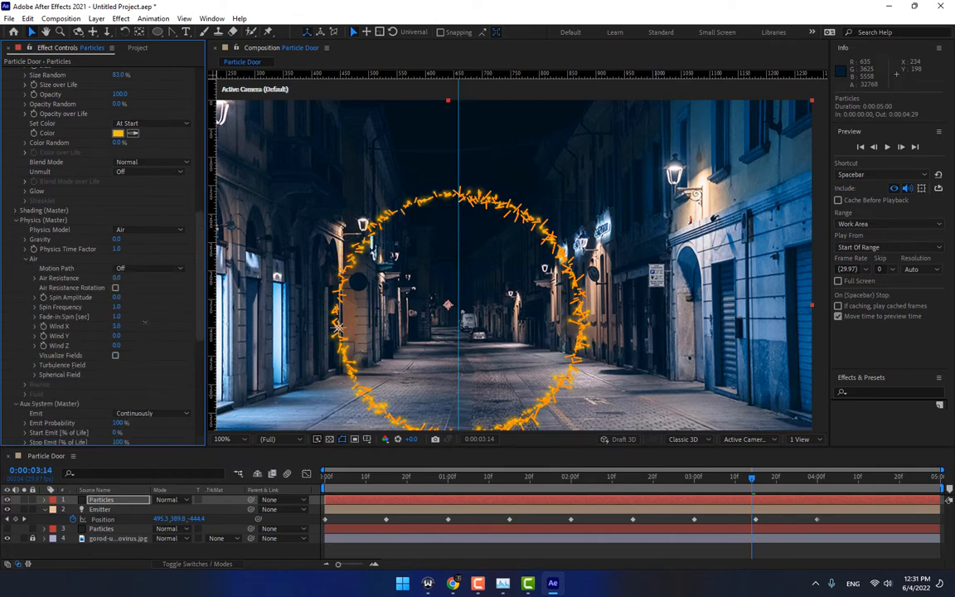
mouse_move(146, 322)
left_mouse_down()
mouse_move(179, 324)
mouse_move(166, 325)
mouse_move(173, 331)
left_mouse_up()
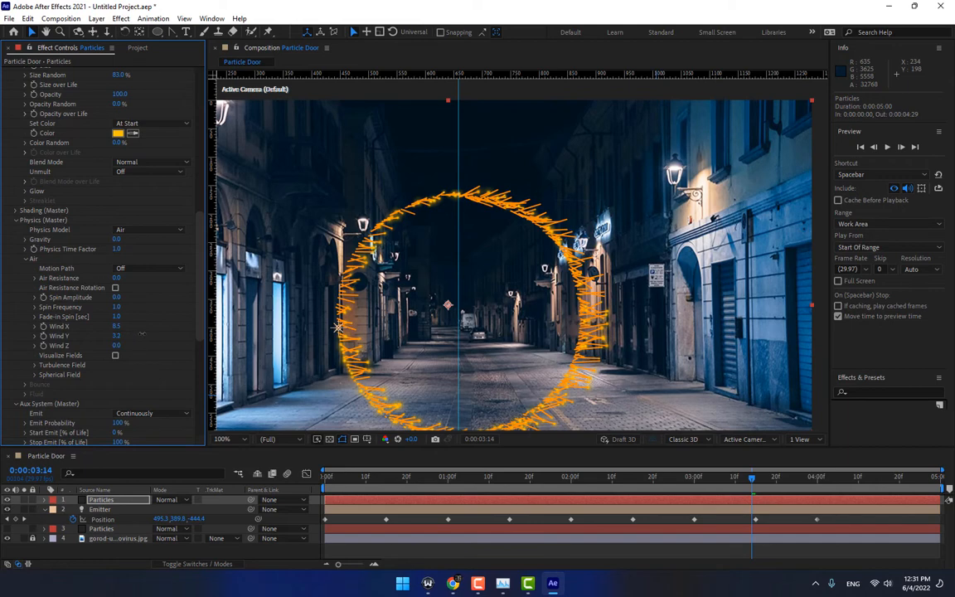
left_click_drag(141, 334, 144, 334)
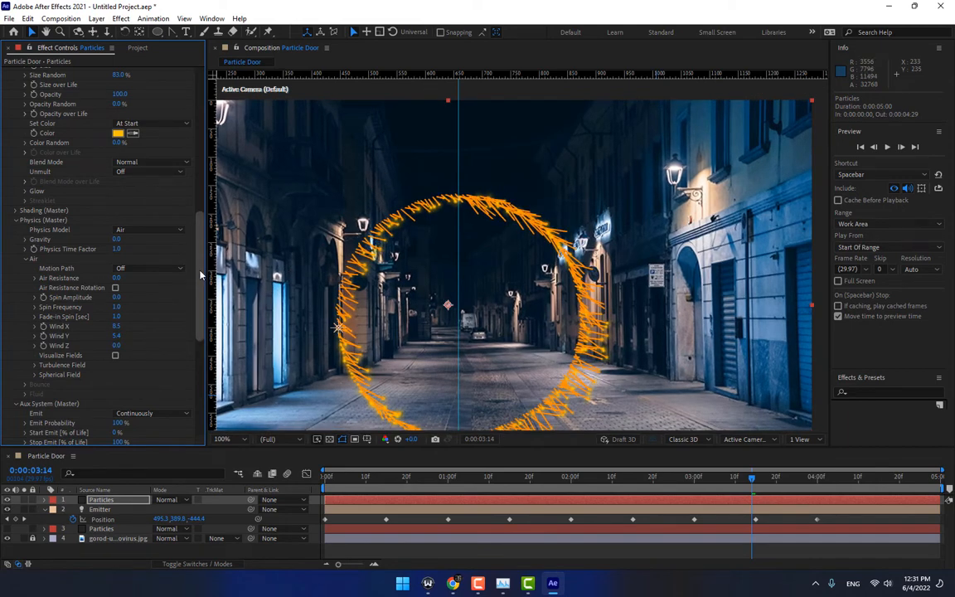
Reduce the Aux System's particle Size to 0.2
left_click_drag(200, 274, 203, 336)
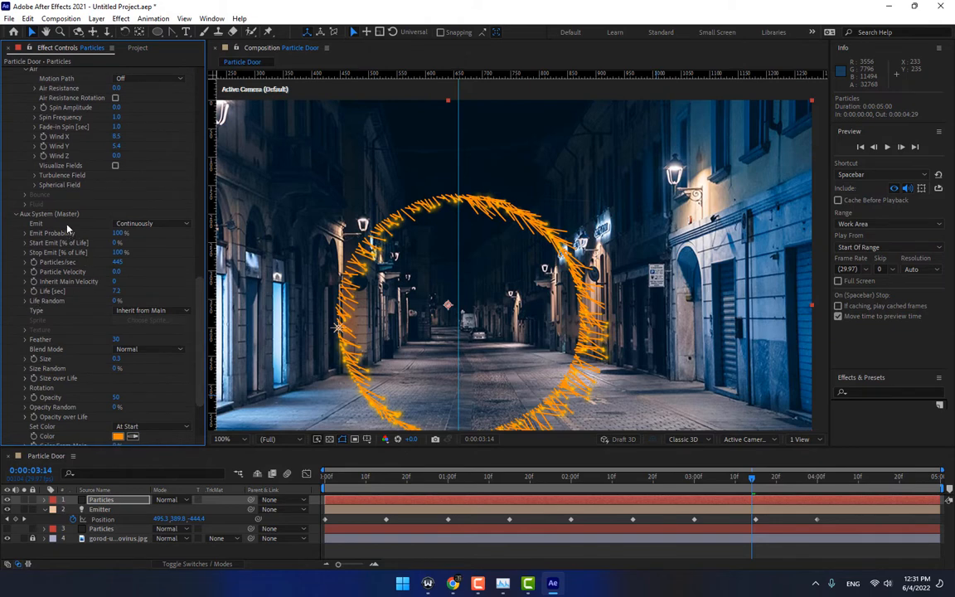
left_click(117, 358)
type("0.2")
key("Return")
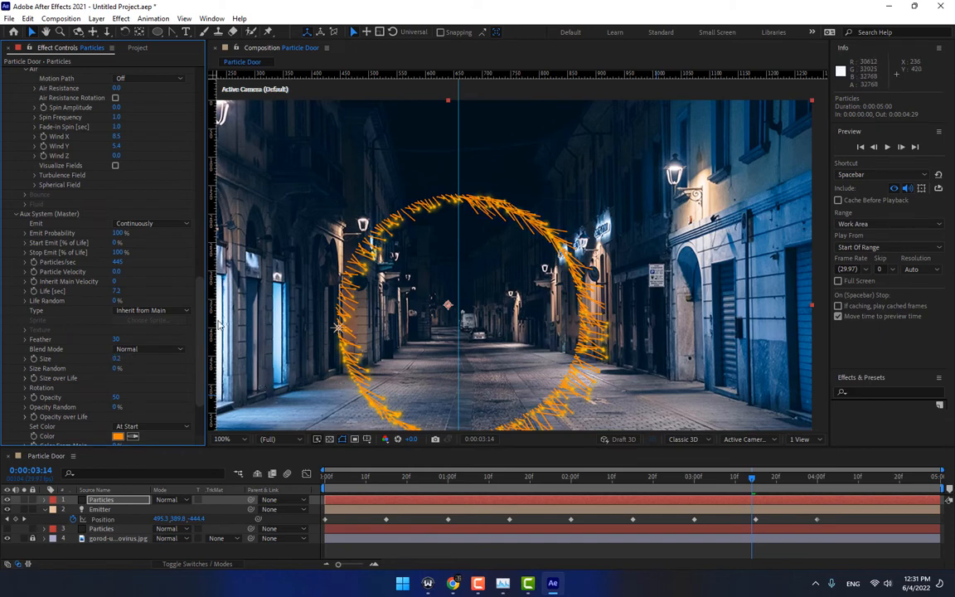
Set the Turbulence Field's Affect Position to 33 in the Air physics settings
left_click_drag(203, 288, 207, 187)
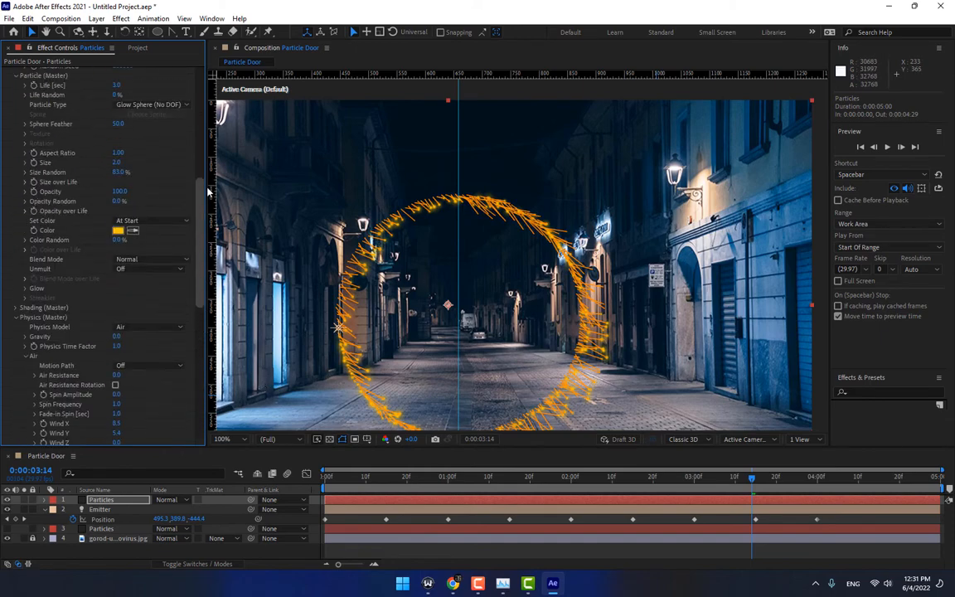
scroll(42, 235, "down", 6)
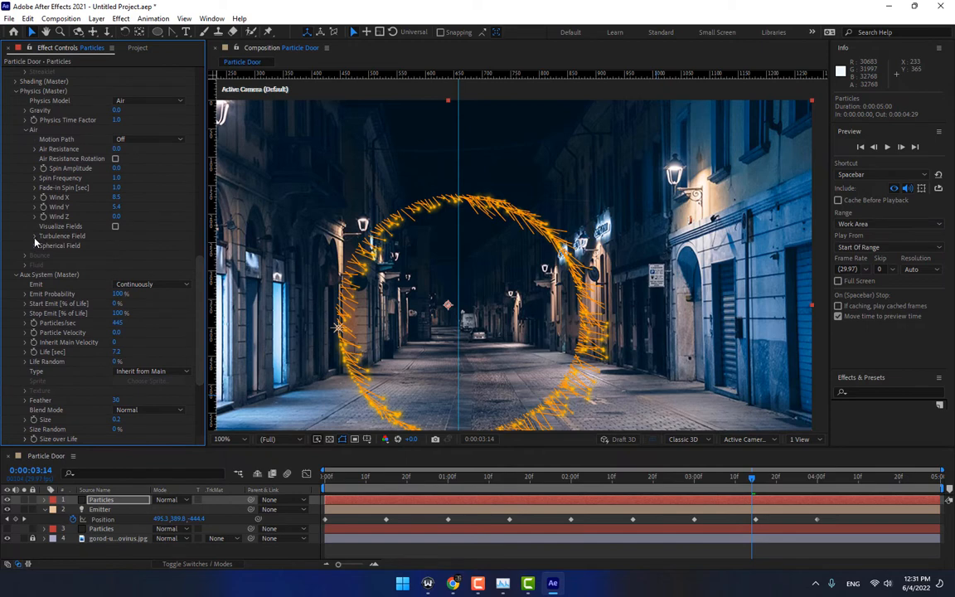
left_click(35, 236)
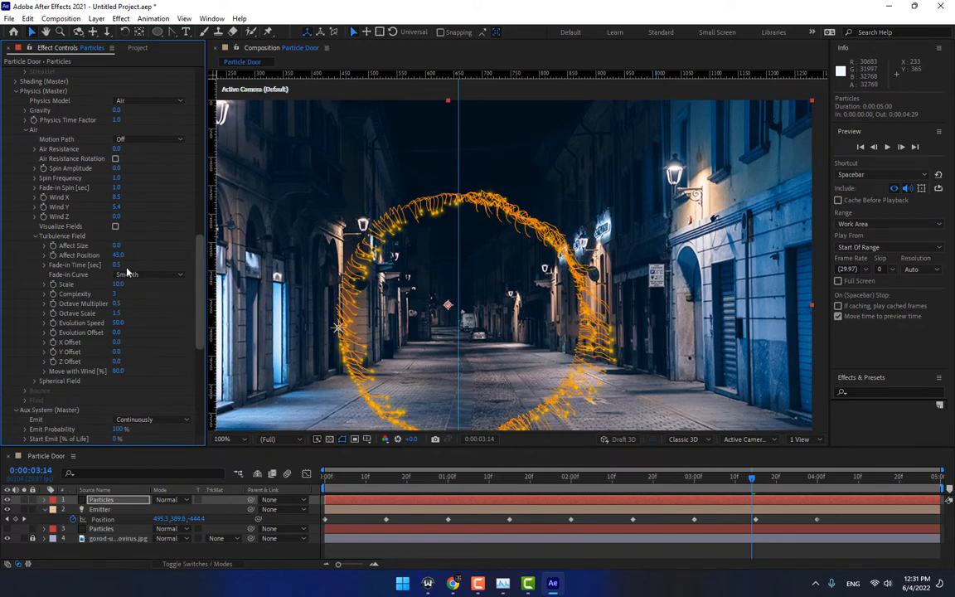
left_click_drag(122, 256, 112, 256)
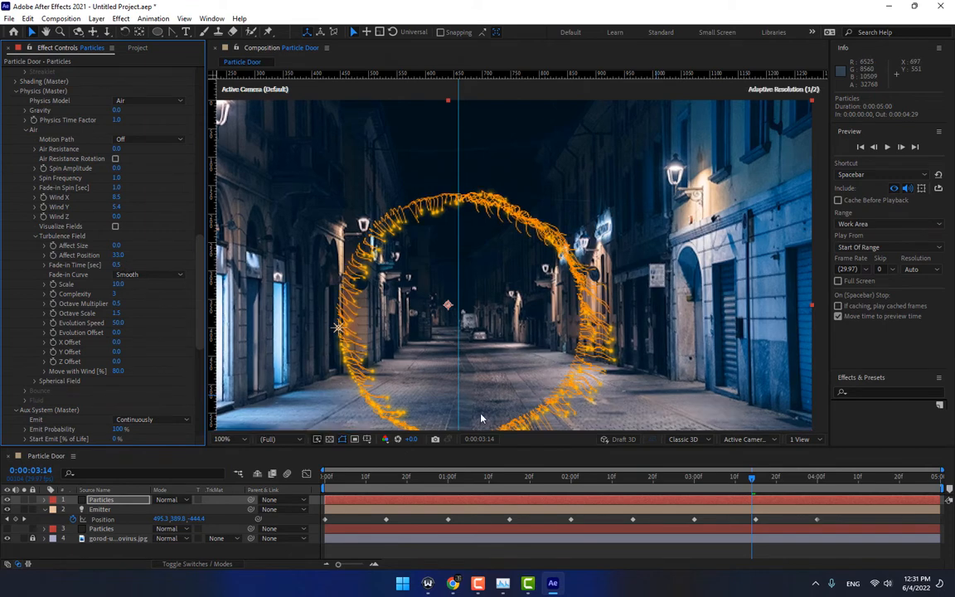
Preview the particle animation from the first frame and check the ring at 0:00:04:14
left_click_drag(358, 478, 325, 477)
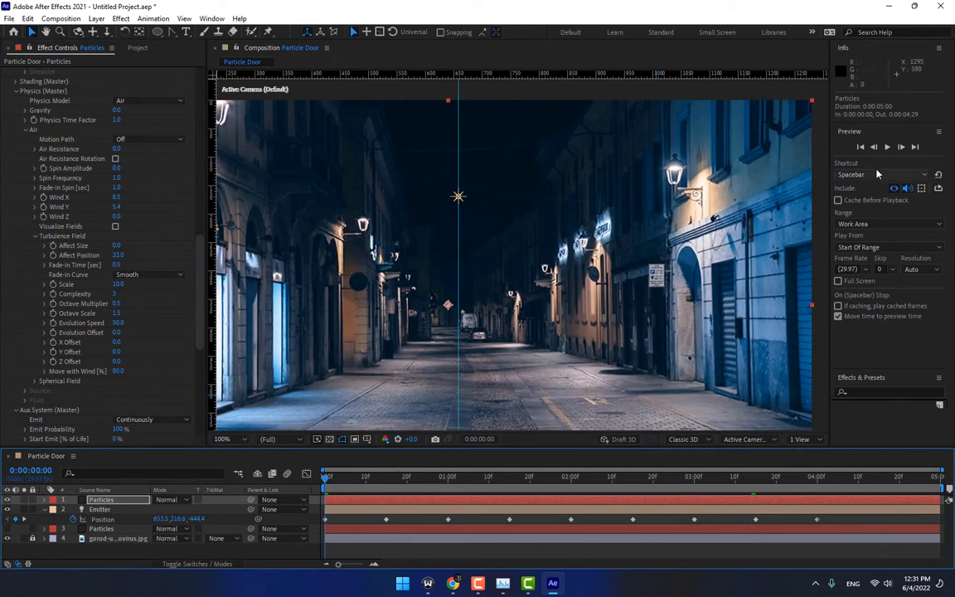
left_click(887, 147)
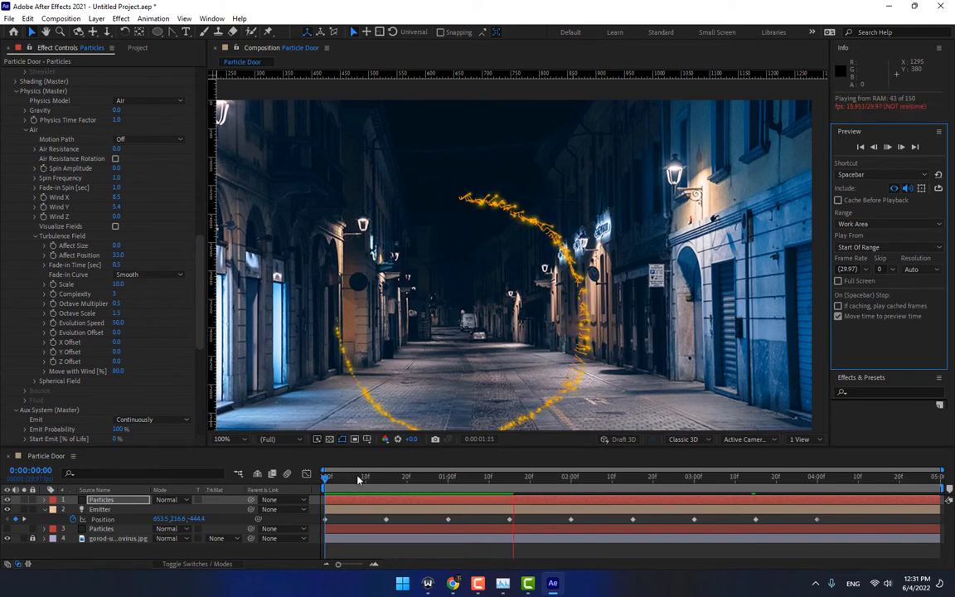
left_click_drag(344, 485, 875, 482)
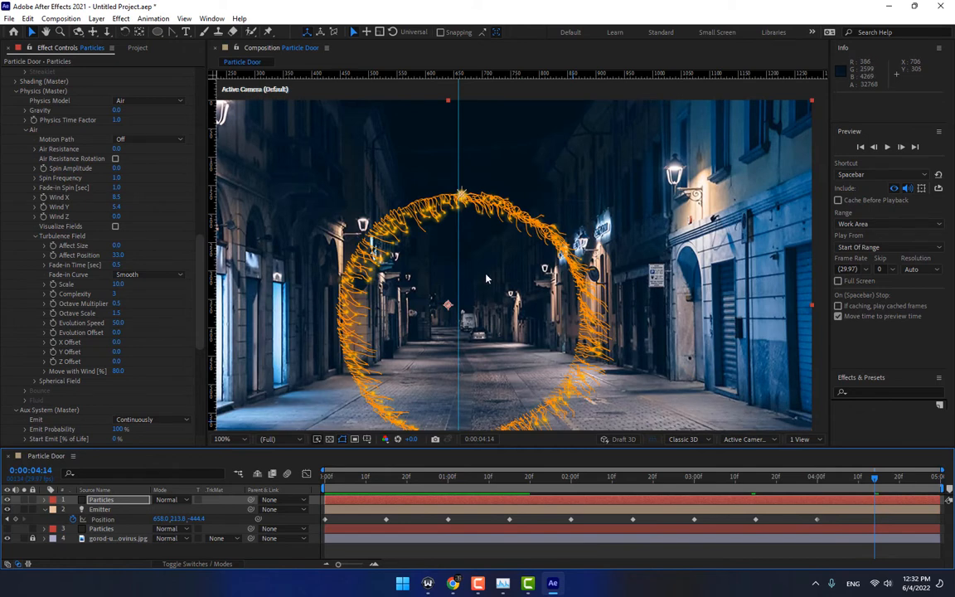
Increase the master emitter's Particles/sec to 1000, and further to 10000
scroll(186, 286, "up", 15)
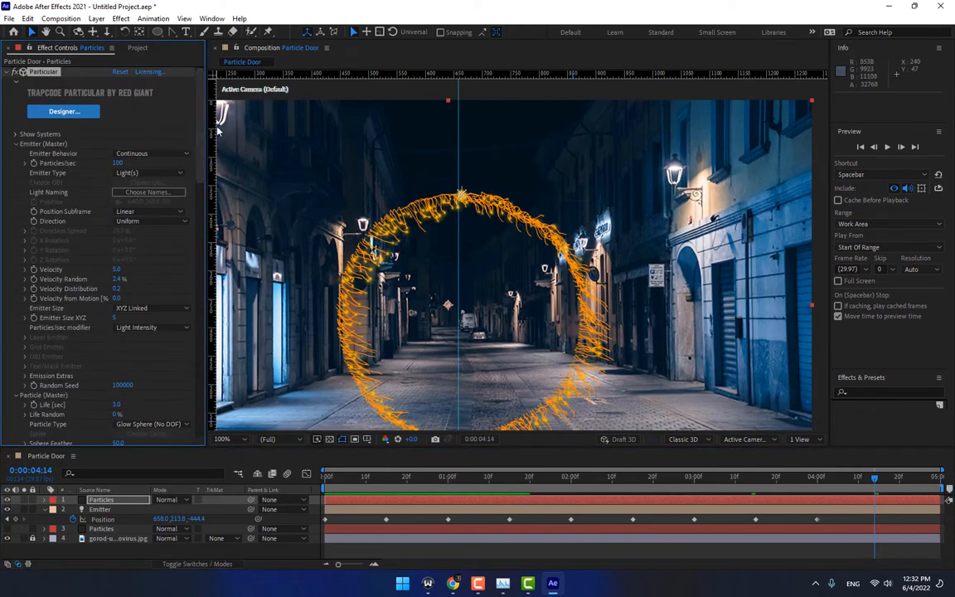
left_click(117, 164)
type("1000")
key("Return")
left_click(120, 163)
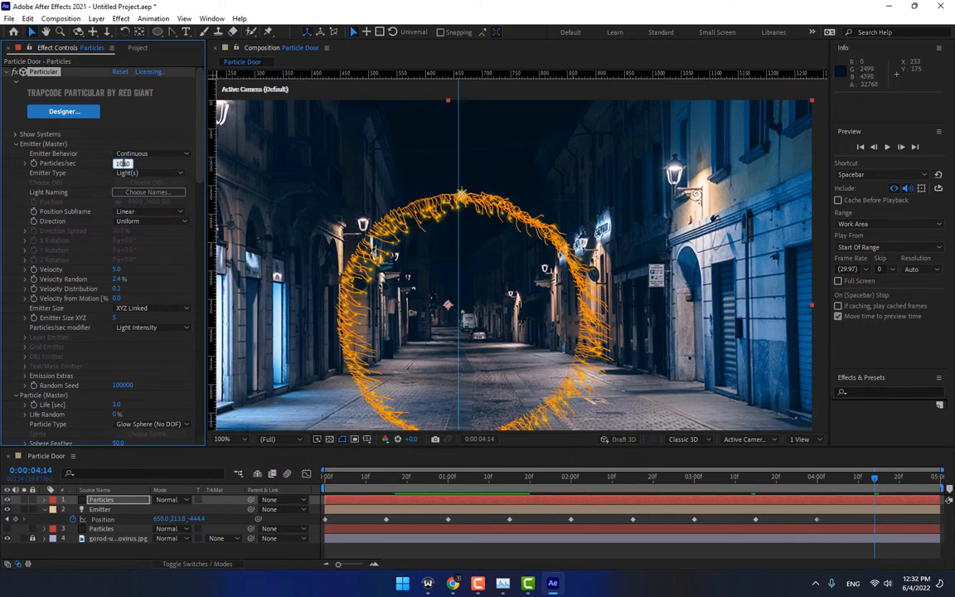
type("10000")
key("Return")
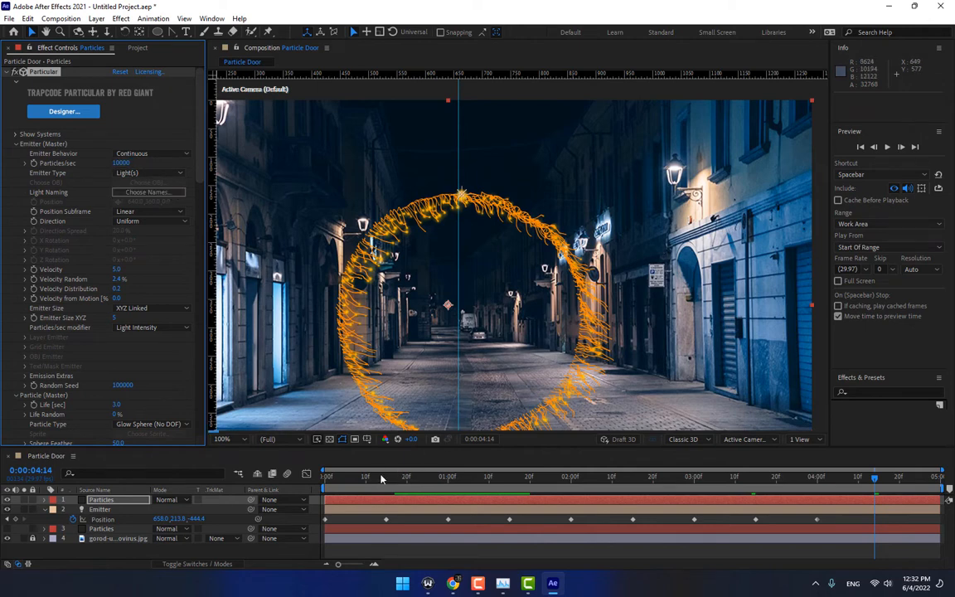
Remove the vertical guide from the composition and fit the whole frame in the viewer at 0:00:02:09
left_click_drag(383, 479, 609, 486)
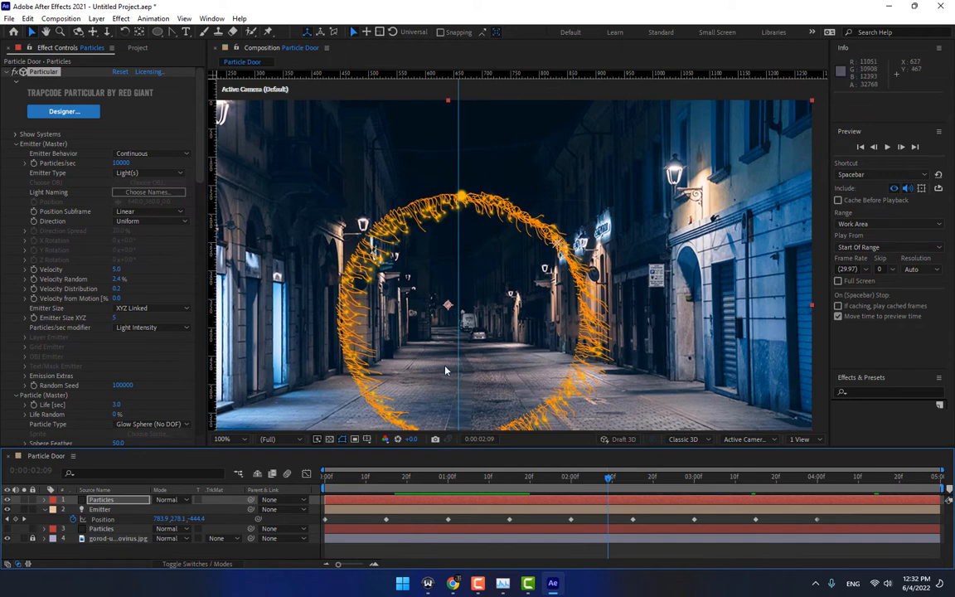
left_click_drag(459, 372, 879, 386)
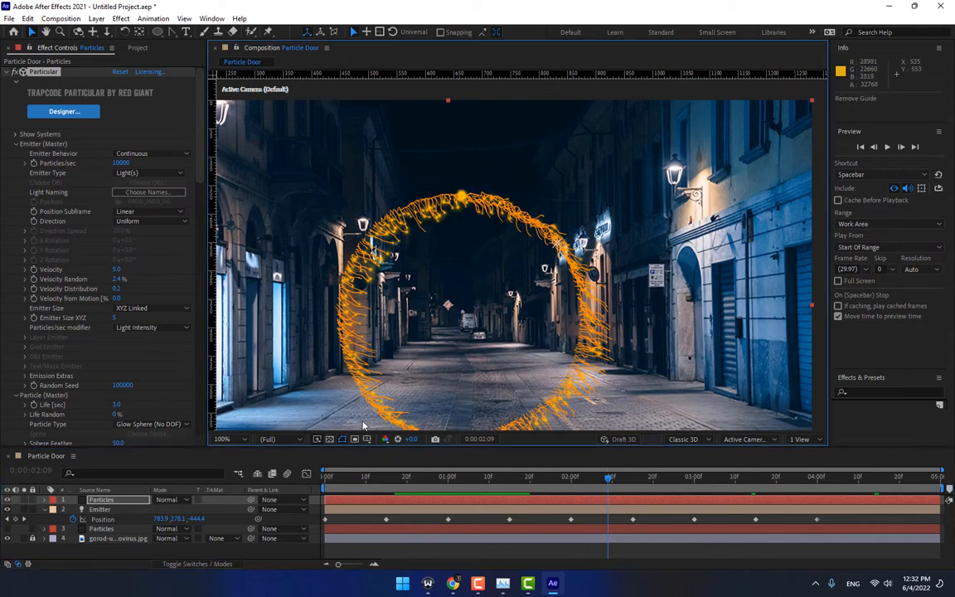
left_click(223, 438)
left_click(222, 218)
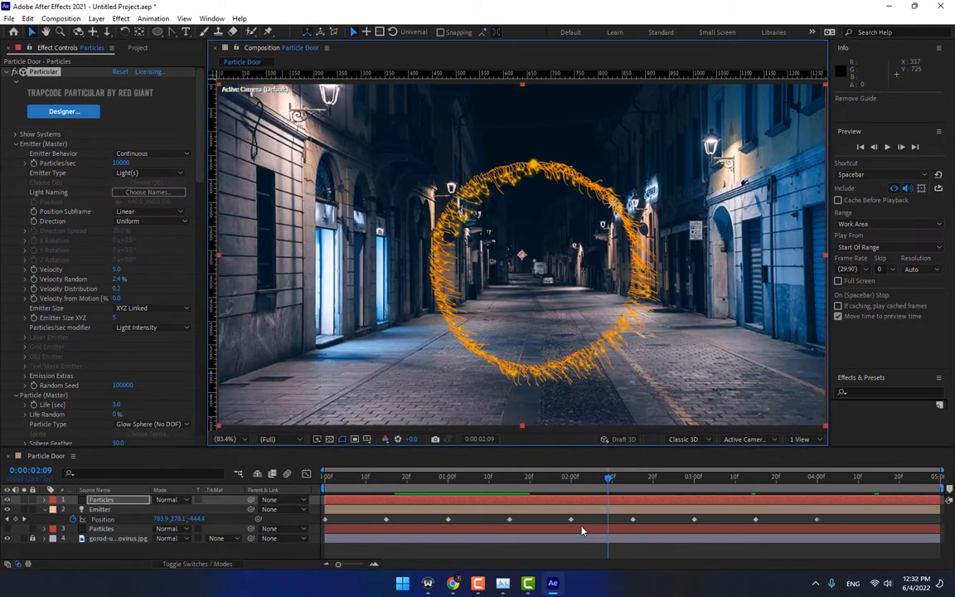
Reduce the master emitter's Particles/sec to 1000
left_click_drag(363, 477, 517, 477)
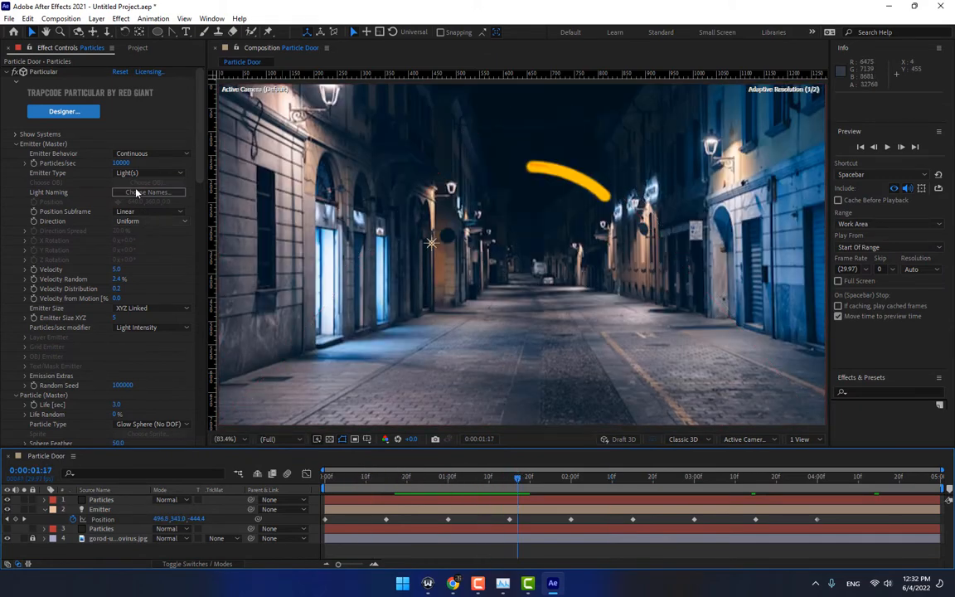
left_click(122, 163)
type("1000")
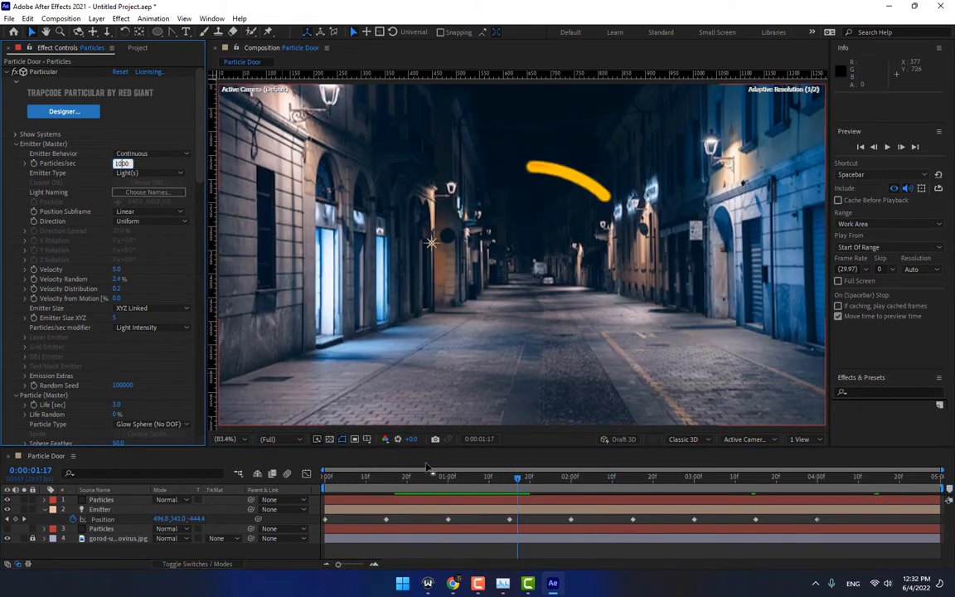
left_click(493, 521)
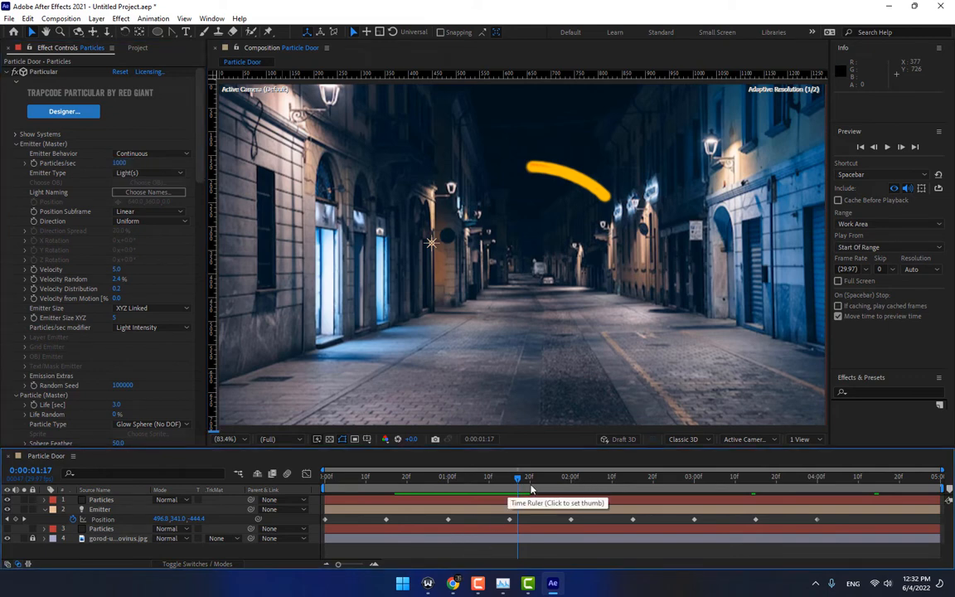
Set the master particle Size to 0.1 with the playhead at 0:00:02:07
left_click_drag(528, 484, 598, 484)
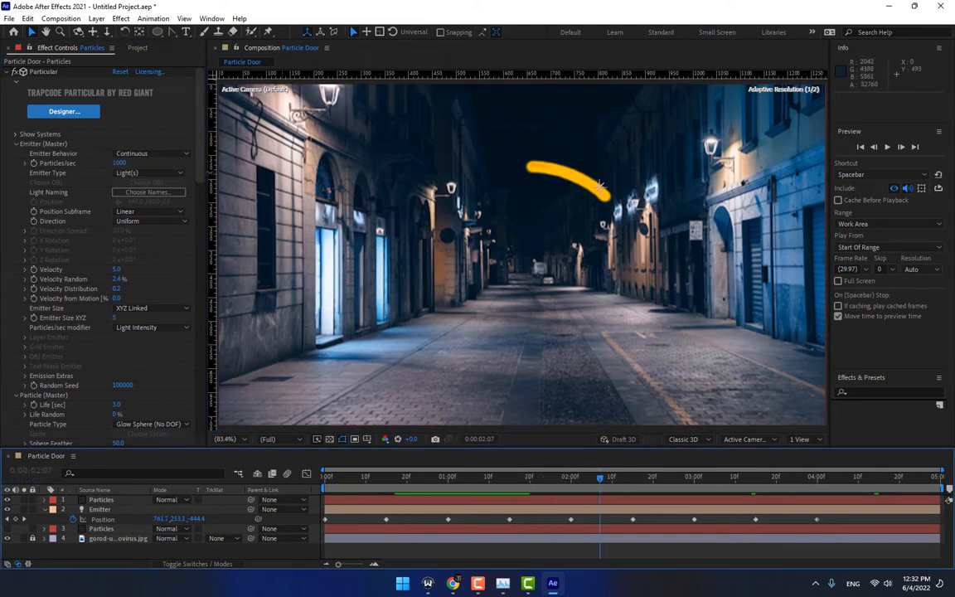
left_click_drag(201, 160, 199, 238)
left_click(116, 230)
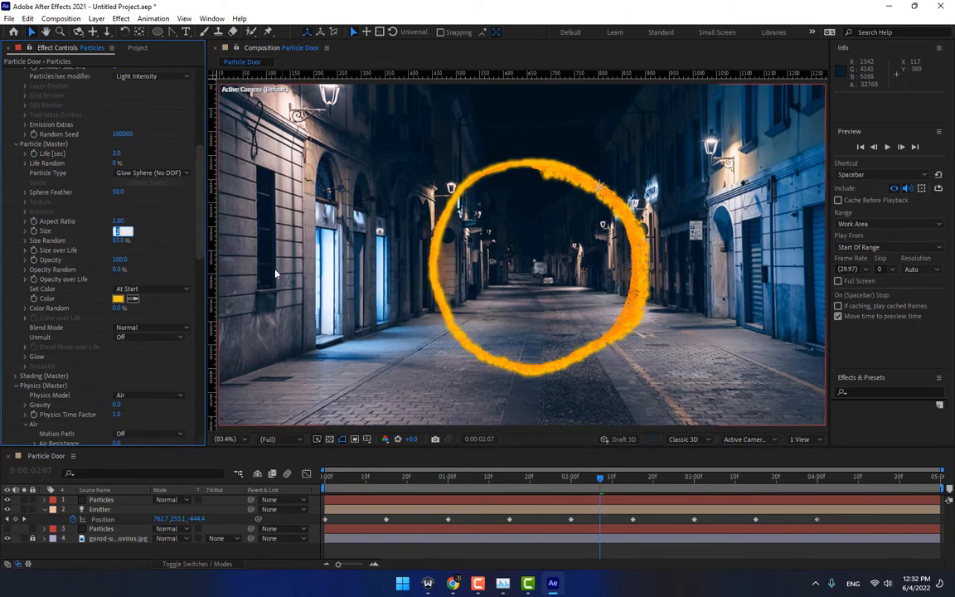
type("0.1")
left_click(462, 407)
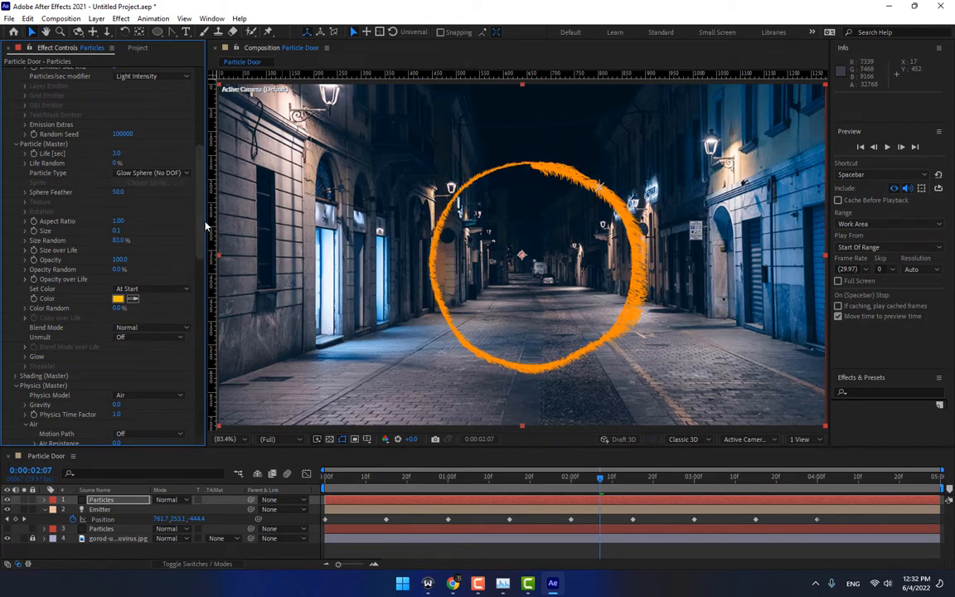
Lower the master emitter's Particles/sec to 500
left_click_drag(201, 195, 205, 103)
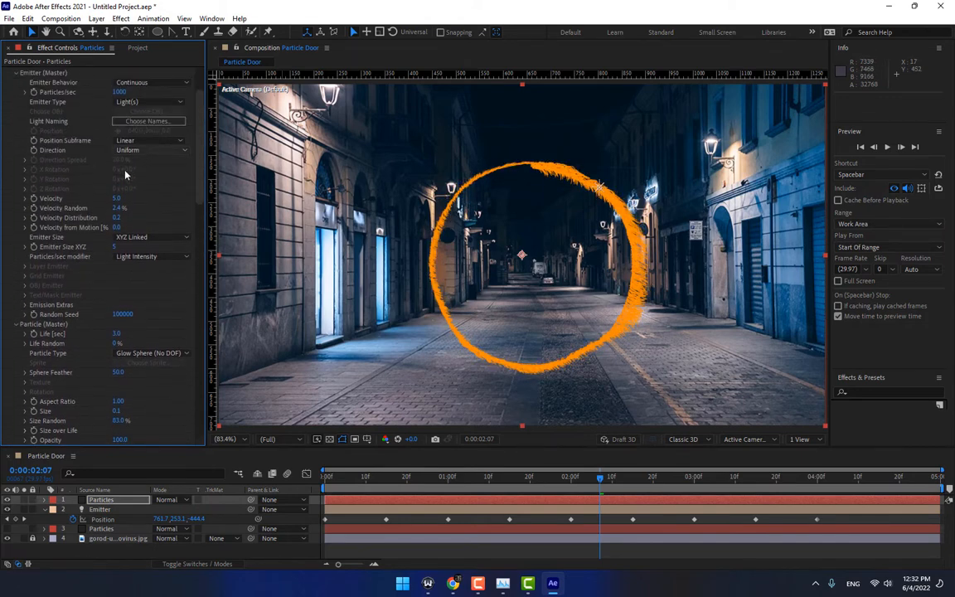
left_click(123, 92)
left_click(168, 182)
left_click(121, 94)
left_click(127, 92)
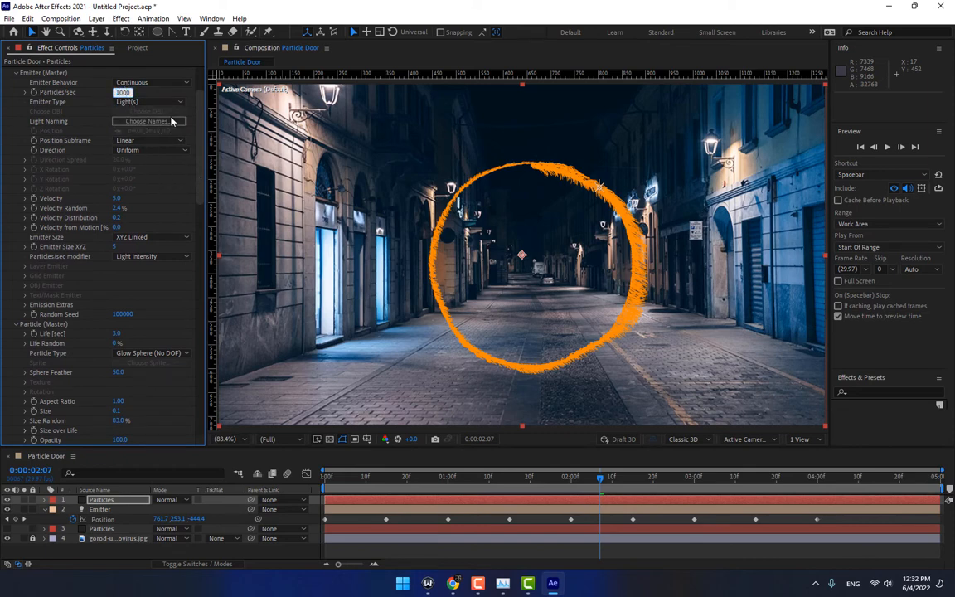
key("ctrl+a")
key("Return")
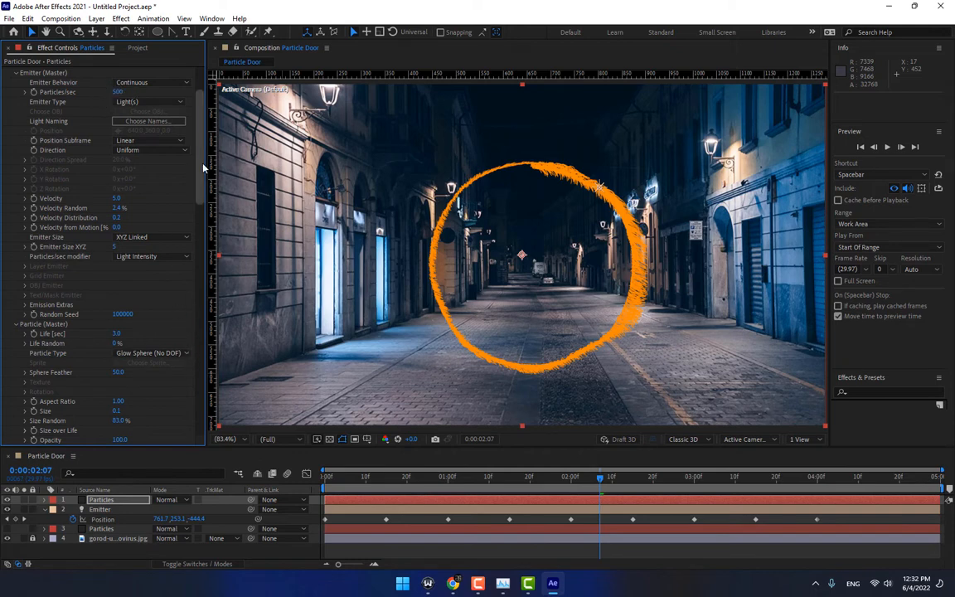
Duplicate the topmost Particles layer and set the copy's Particles/sec to 200
left_click_drag(203, 168, 199, 258)
scroll(199, 257, "down", 5)
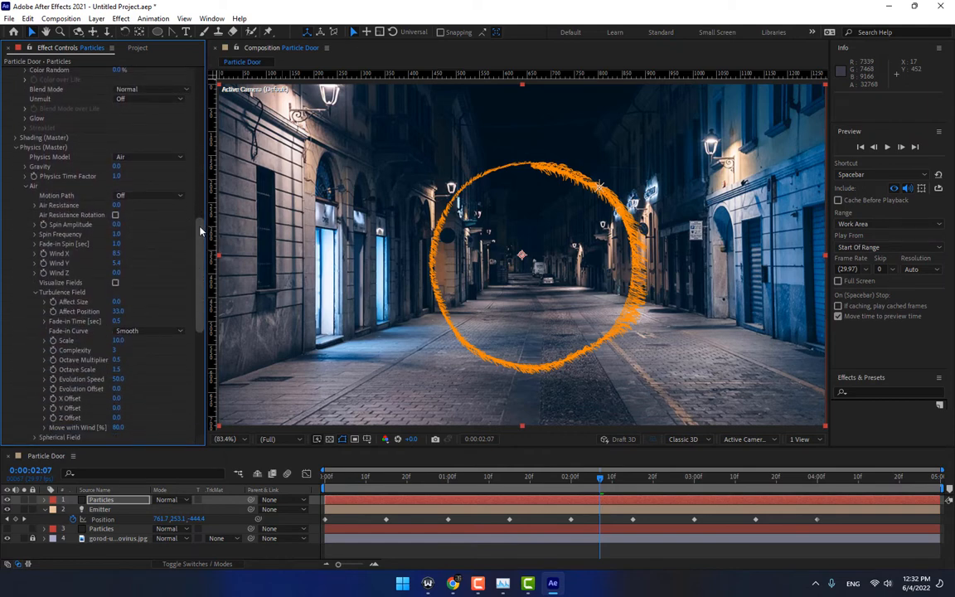
left_click(106, 501)
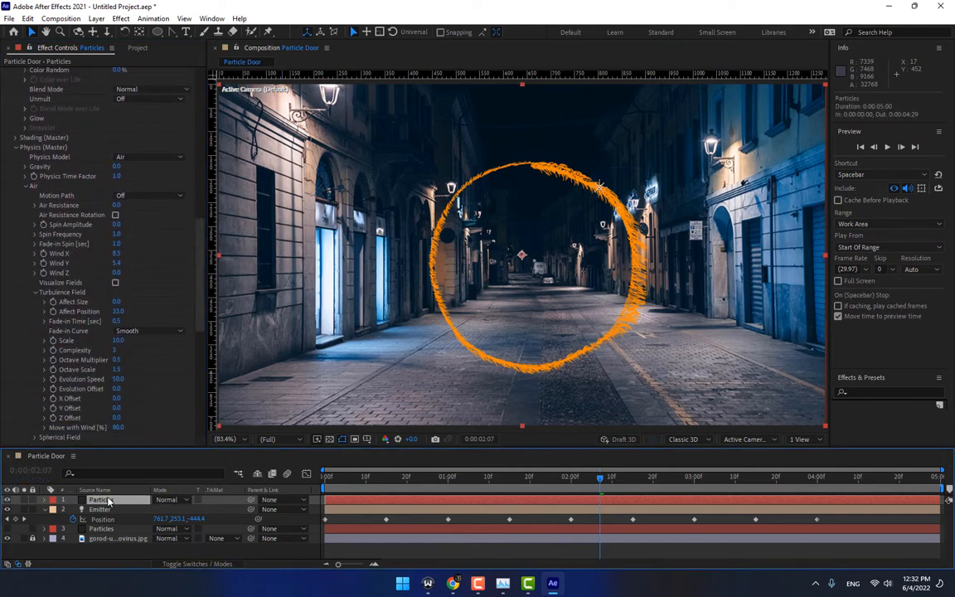
key("ctrl+d")
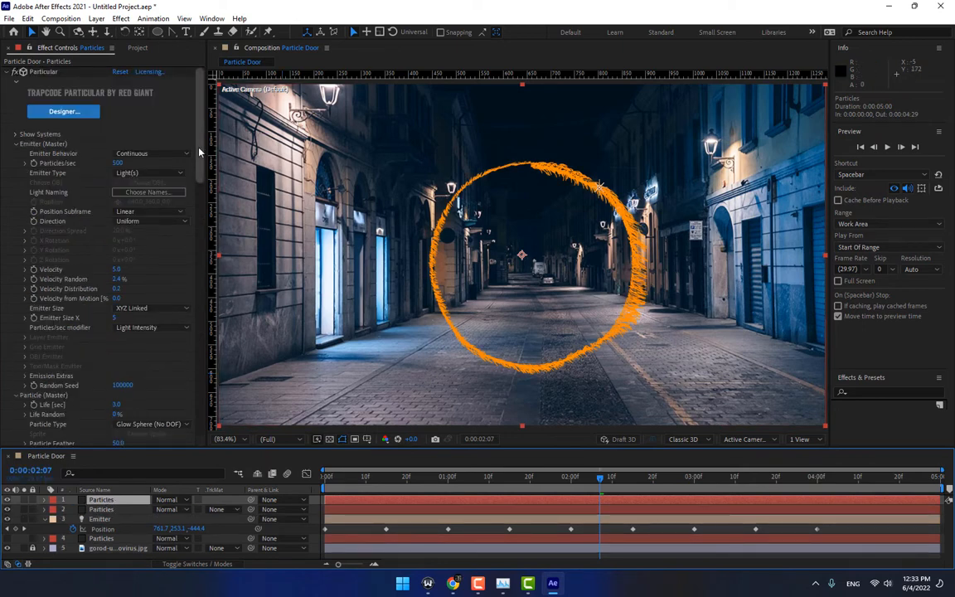
scroll(199, 152, "down", 1)
left_click(121, 131)
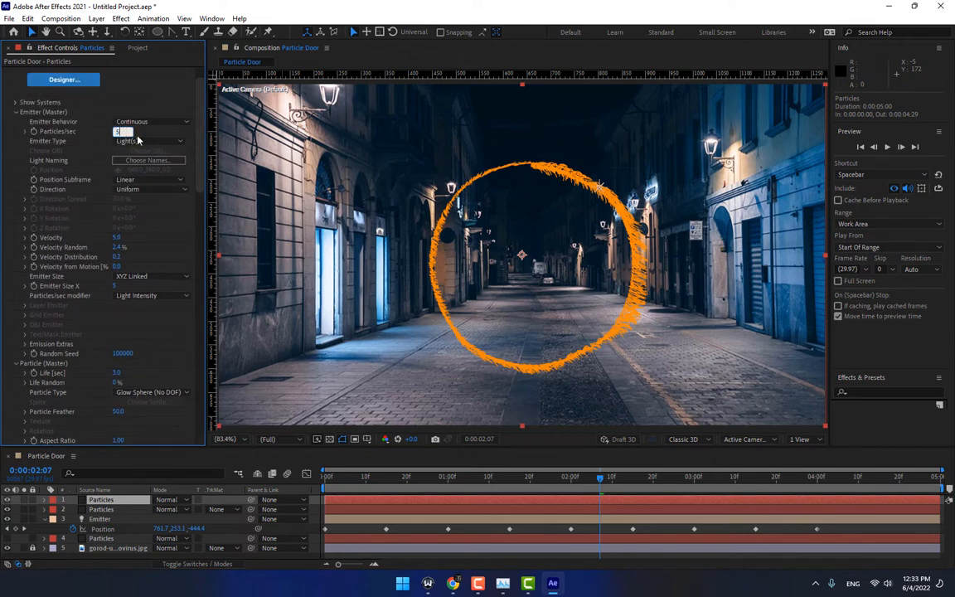
type("200")
key("Return")
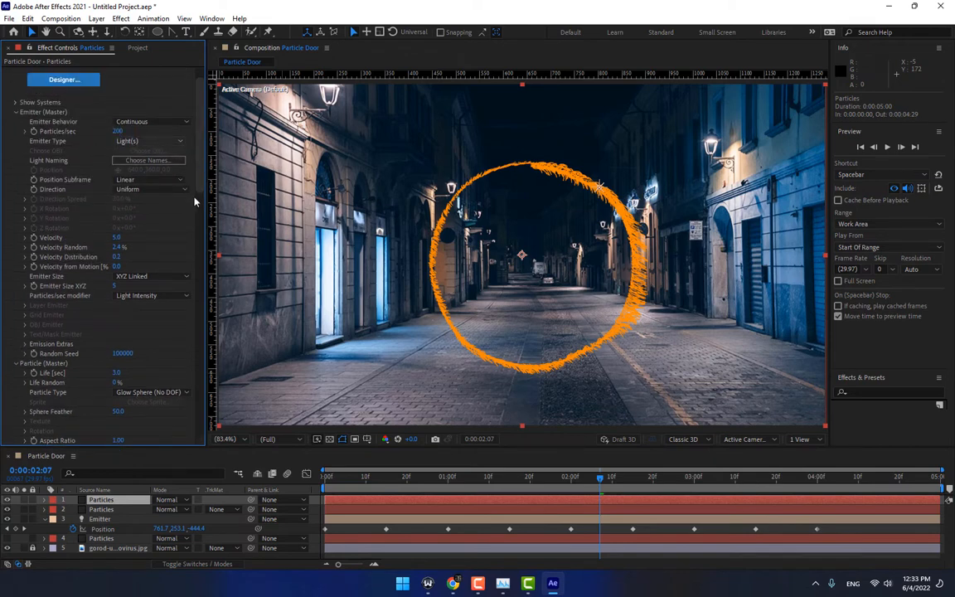
Set the Aux System's Emit option to Off on the duplicated Particles layer
left_click_drag(200, 179, 202, 391)
left_click(154, 248)
left_click(174, 259)
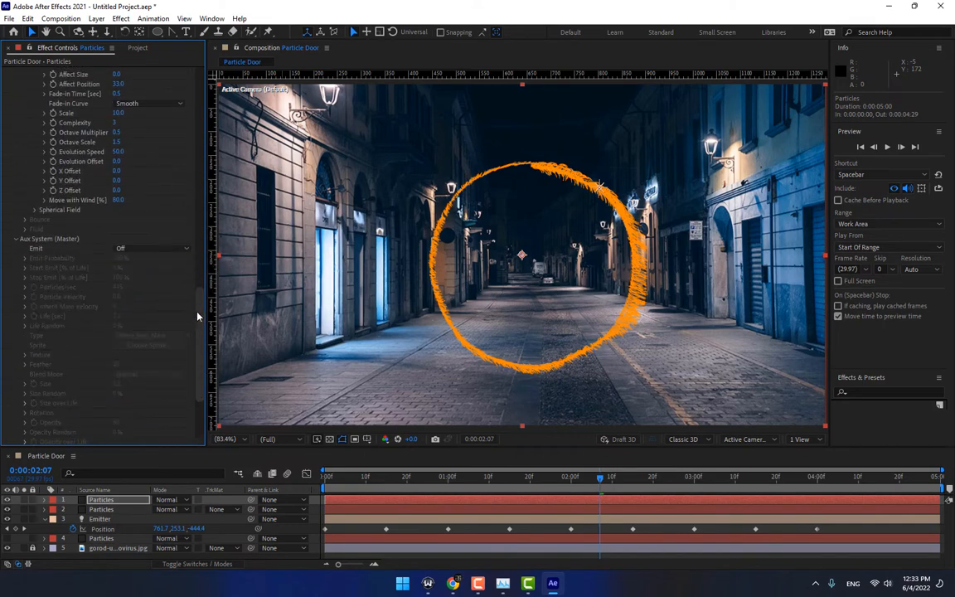
Set the duplicated layer's particle Size to 1 and shift its Color to a deeper orange
left_click_drag(198, 315, 214, 182)
scroll(83, 282, "down", 3)
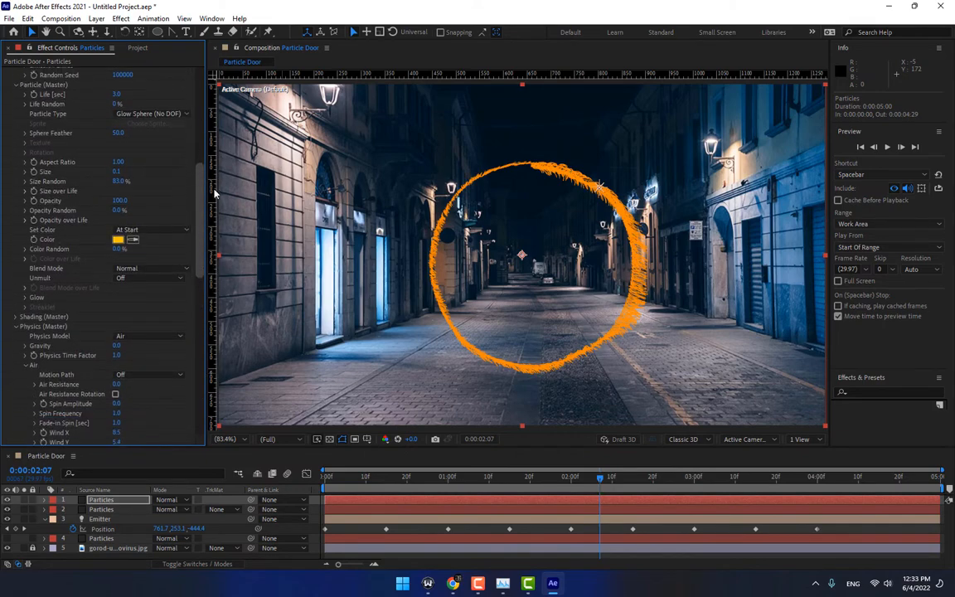
left_click(116, 169)
type("1")
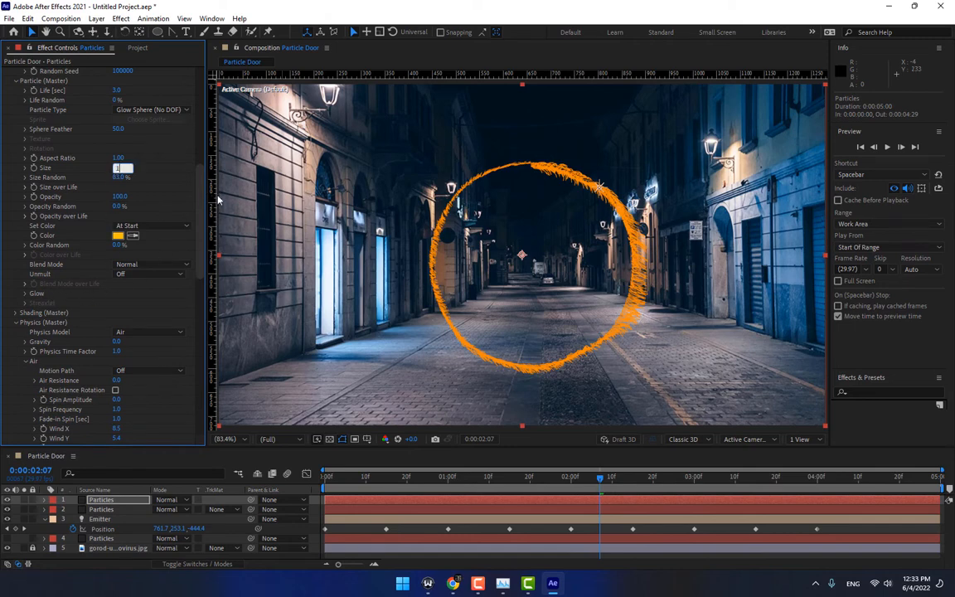
key("Return")
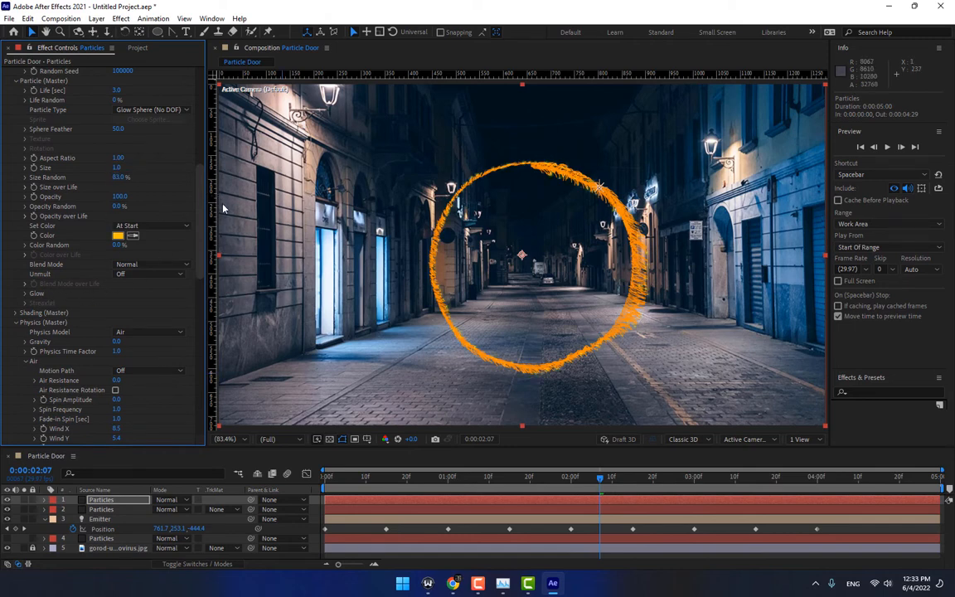
left_click(120, 235)
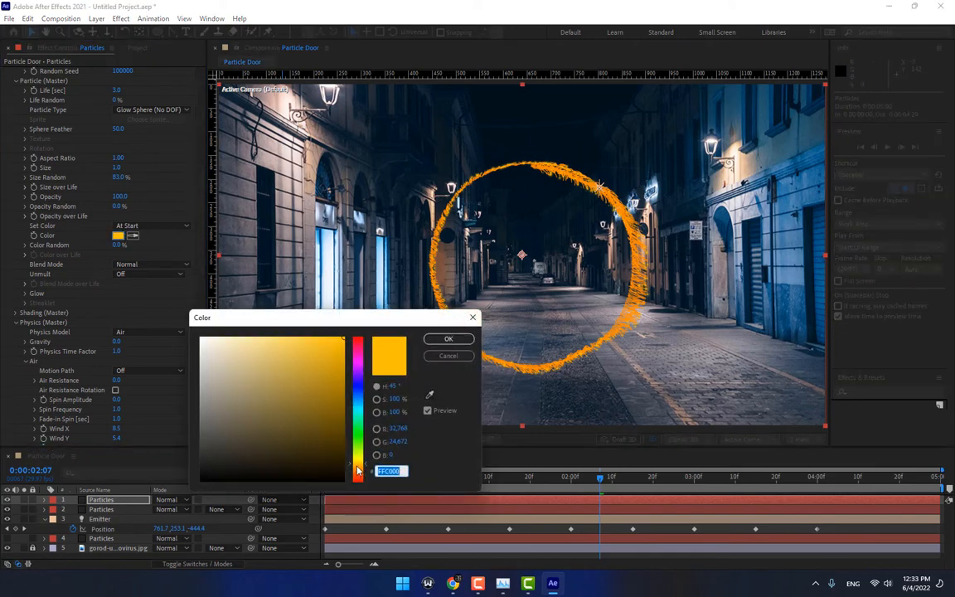
left_click(447, 338)
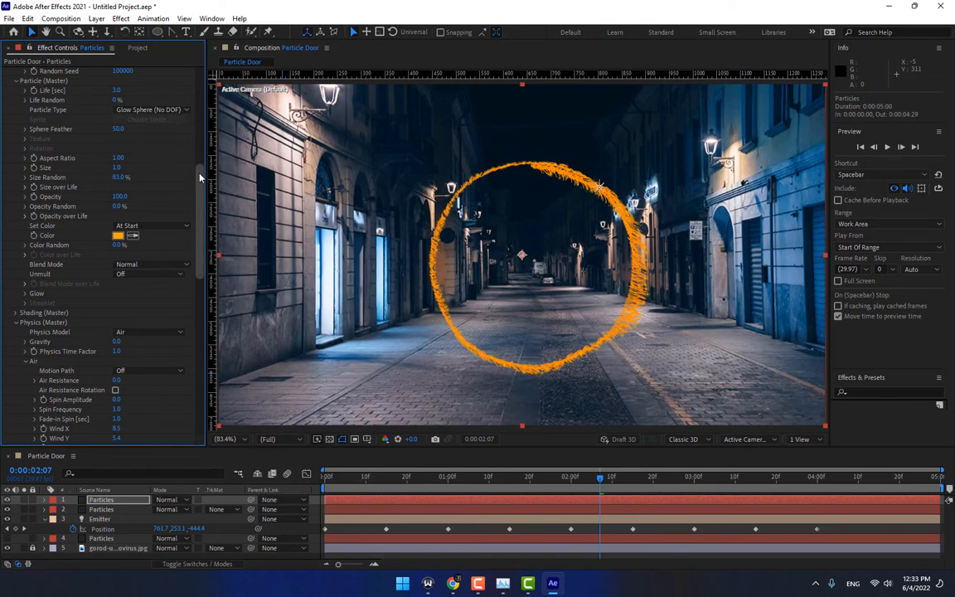
Reduce the duplicated layer's emitter Velocity to 3
scroll(200, 165, "up", 3)
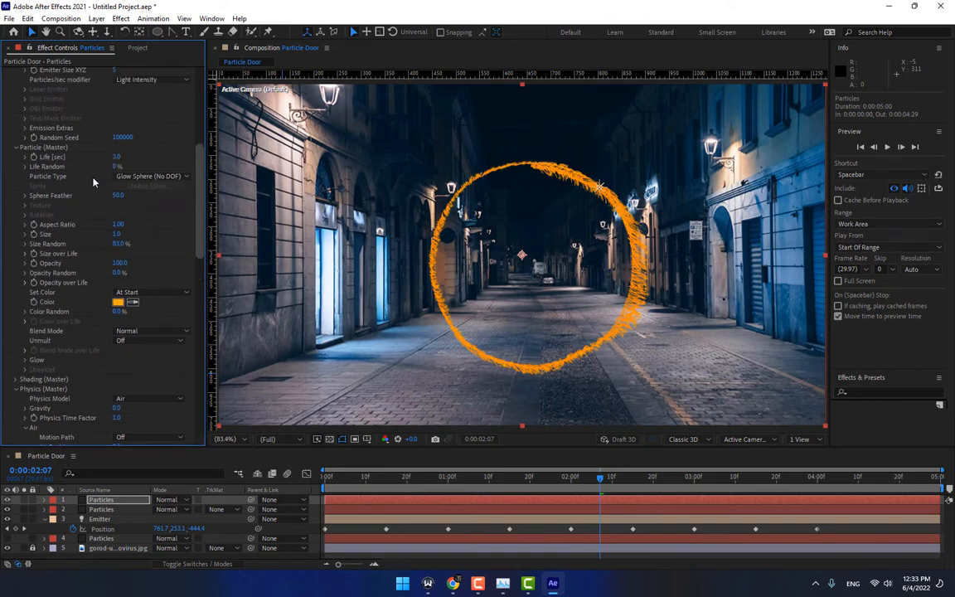
scroll(123, 141, "up", 9)
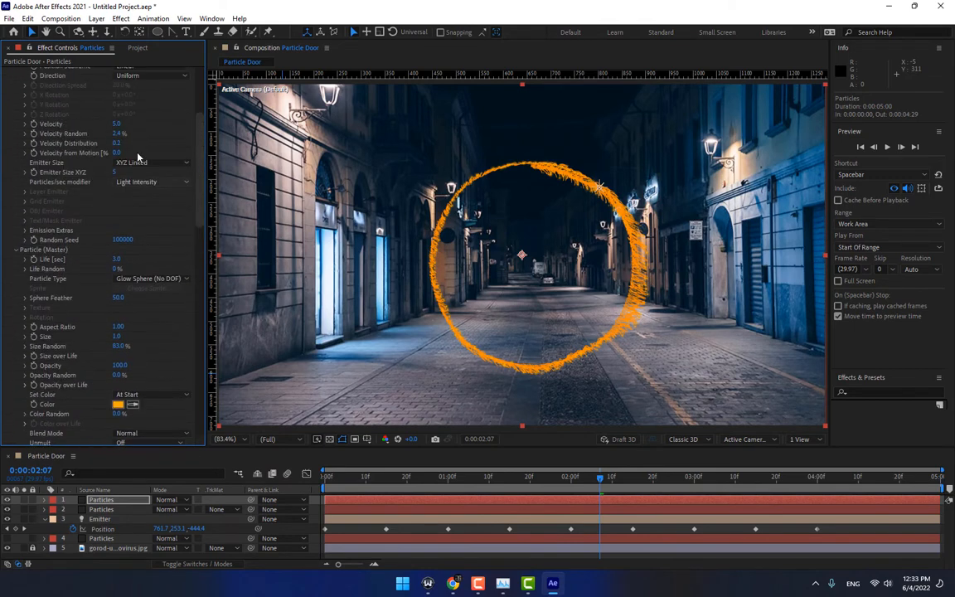
mouse_move(119, 227)
left_mouse_down()
mouse_move(141, 236)
mouse_move(108, 226)
left_mouse_up()
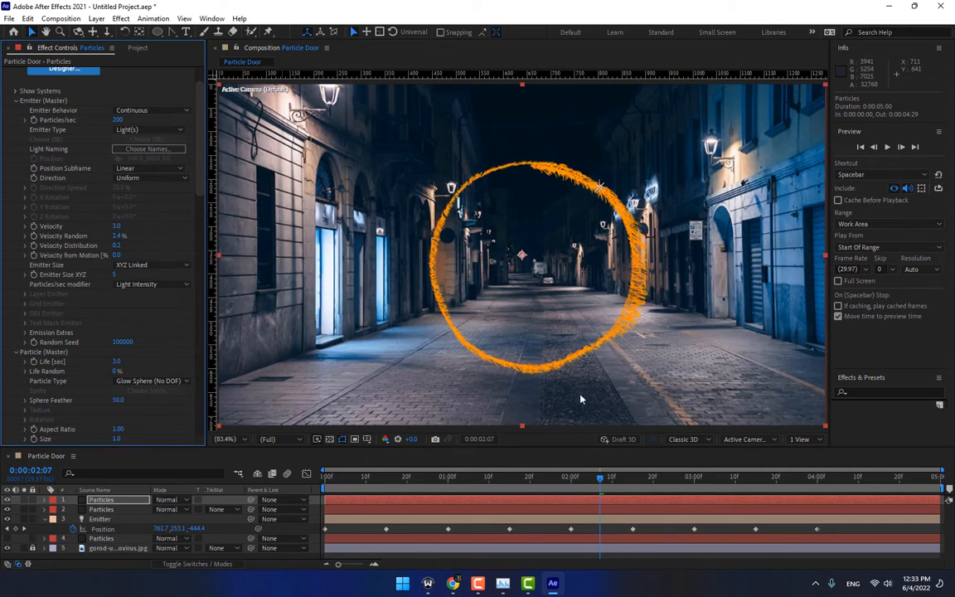
left_click(671, 531)
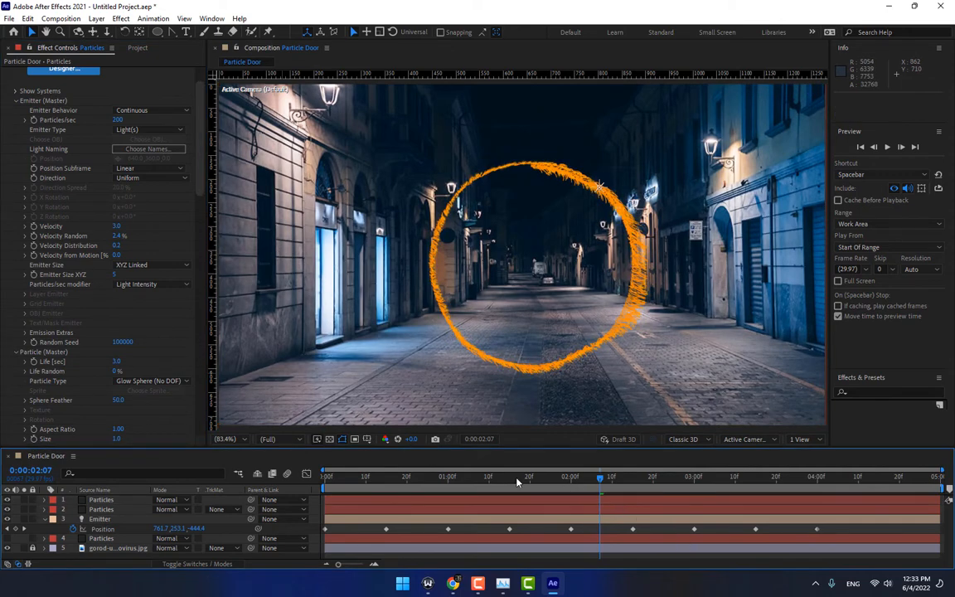
Preview the combined particle layers from 0:00:00:04 and examine the ring at 0:00:02:00
left_click_drag(518, 482, 343, 488)
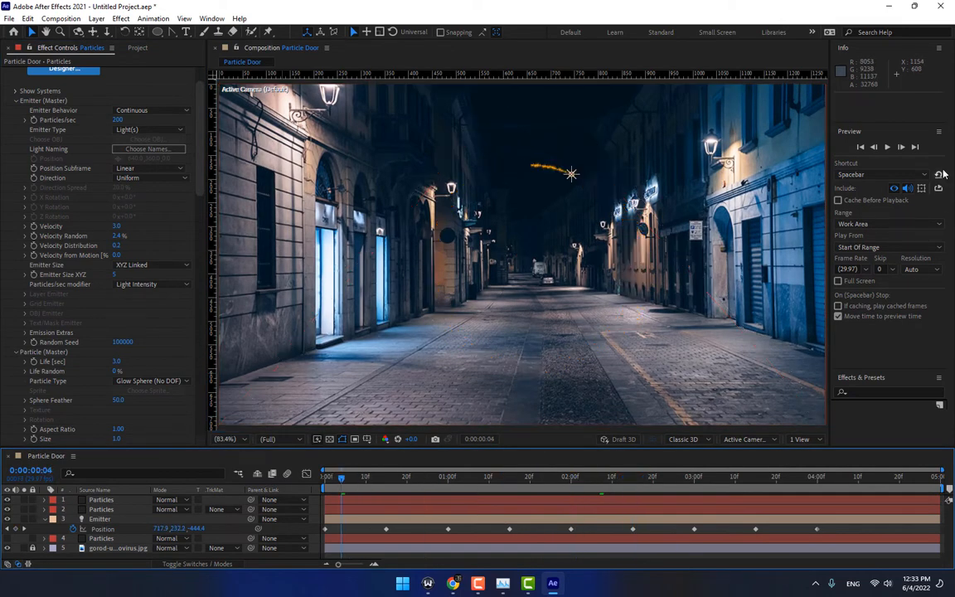
left_click(886, 147)
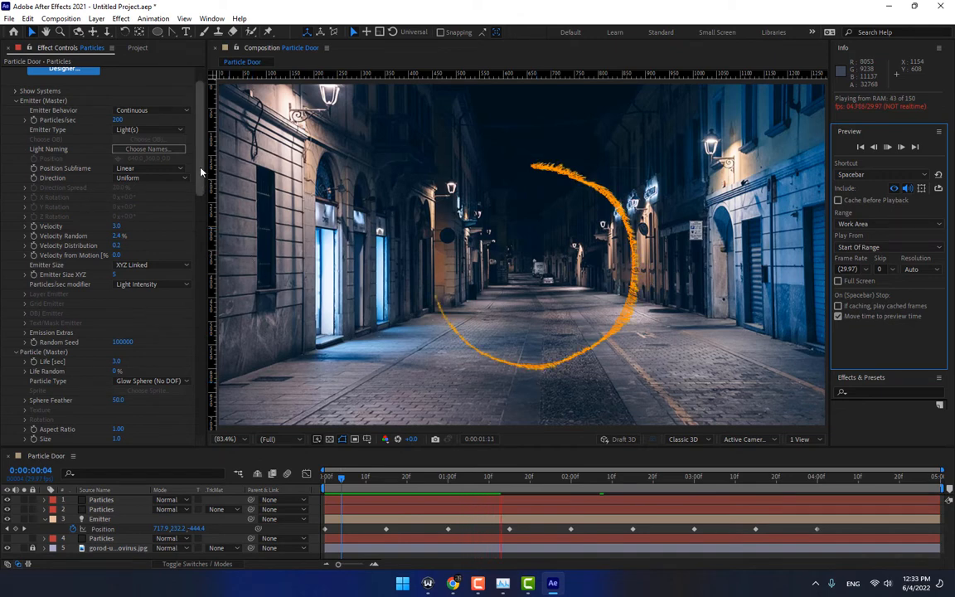
left_click_drag(199, 171, 203, 196)
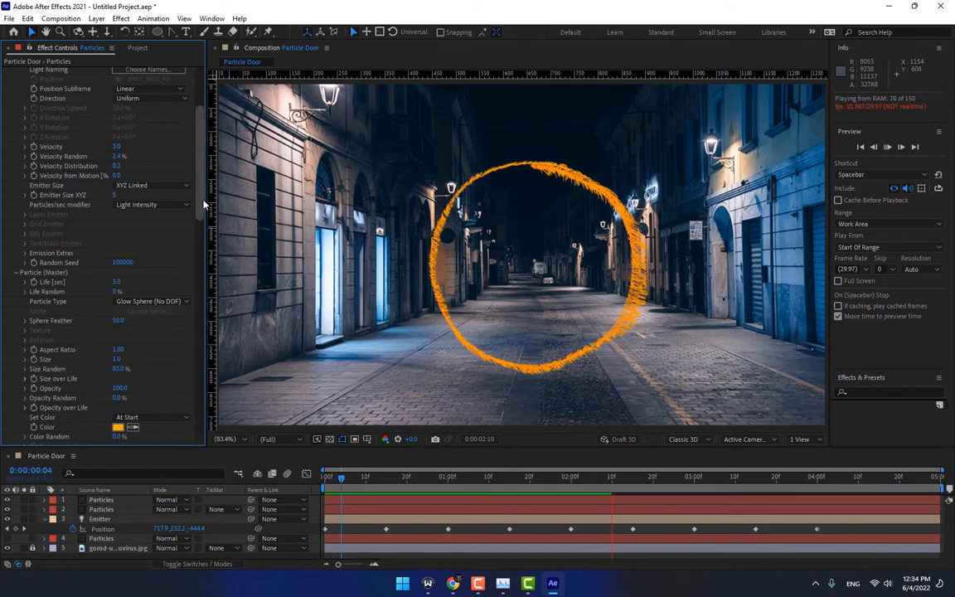
scroll(186, 182, "down", 3)
left_click_drag(530, 476, 570, 478)
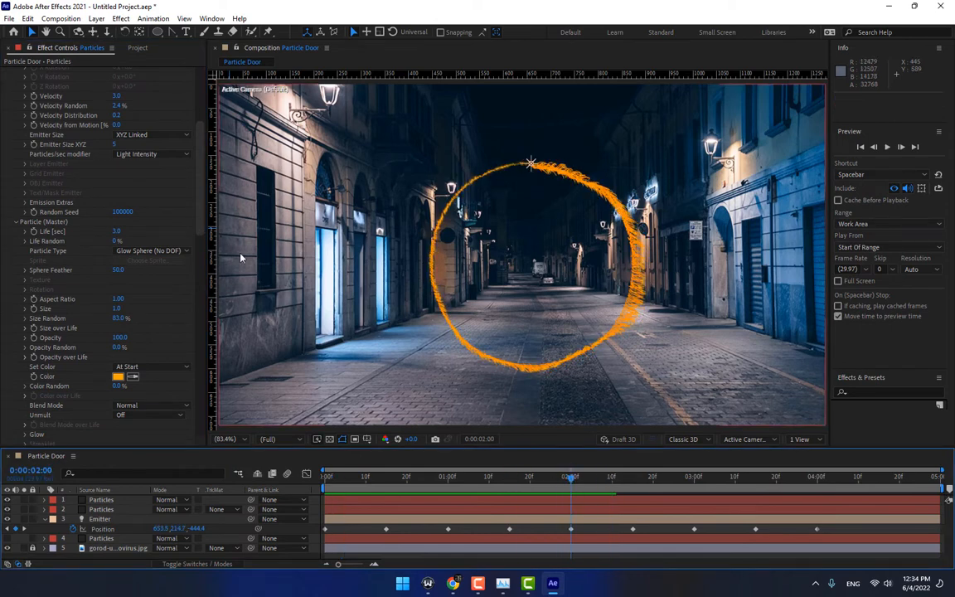
scroll(87, 169, "down", 4)
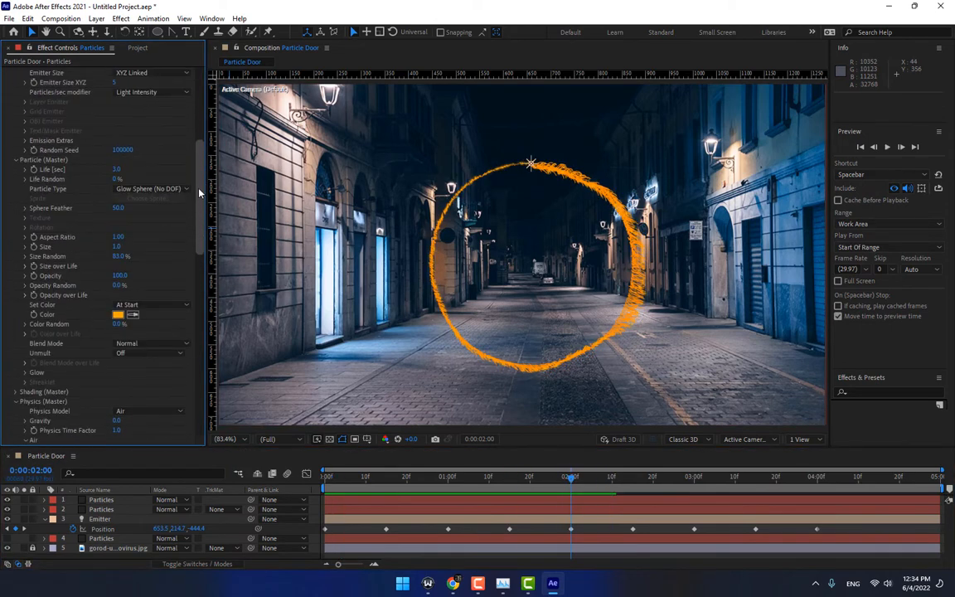
Shorten the particle Life to 0.5 seconds on the second Particles layer, just above the Emitter light
left_click(74, 510)
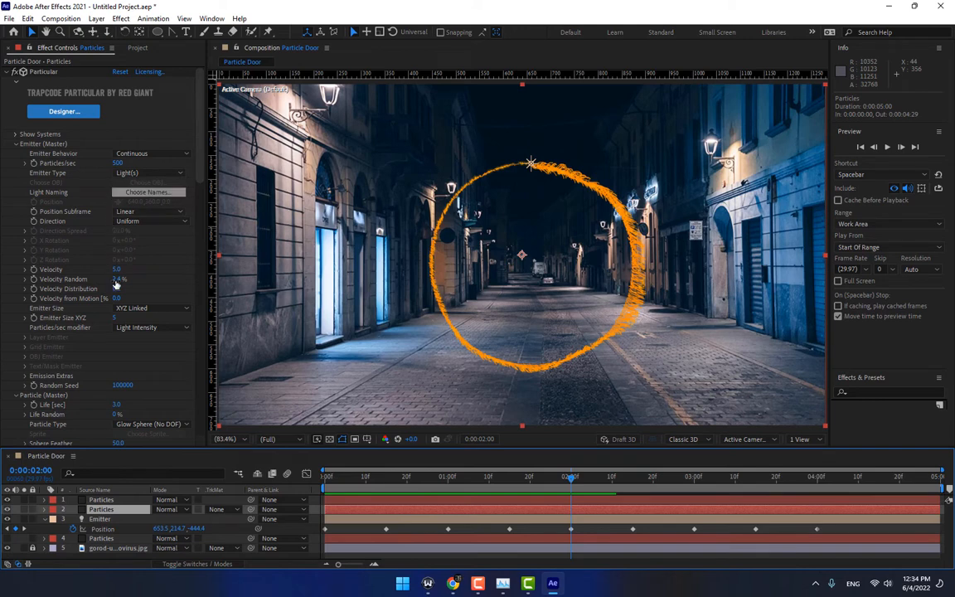
left_click_drag(117, 405, 127, 479)
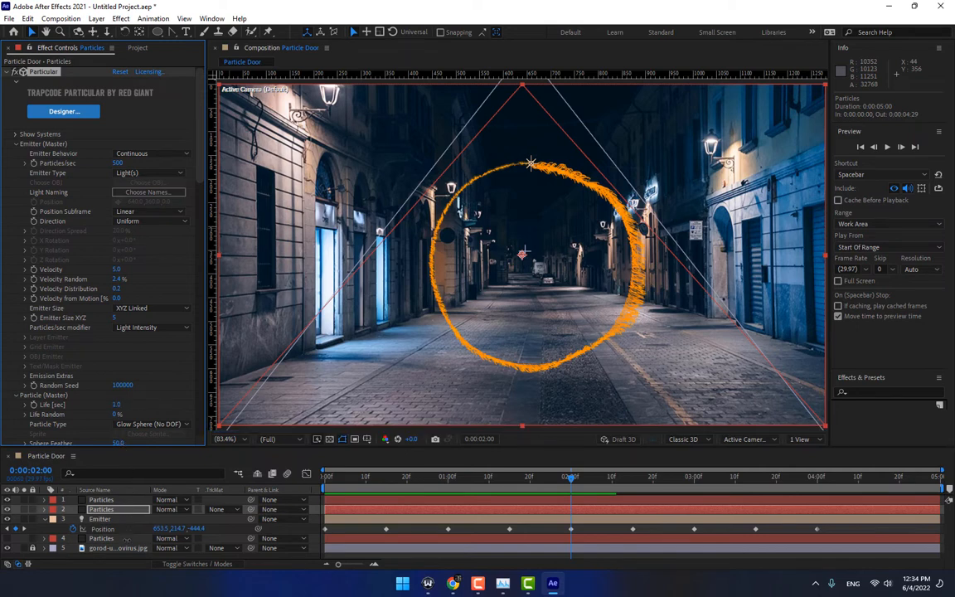
left_click(119, 406)
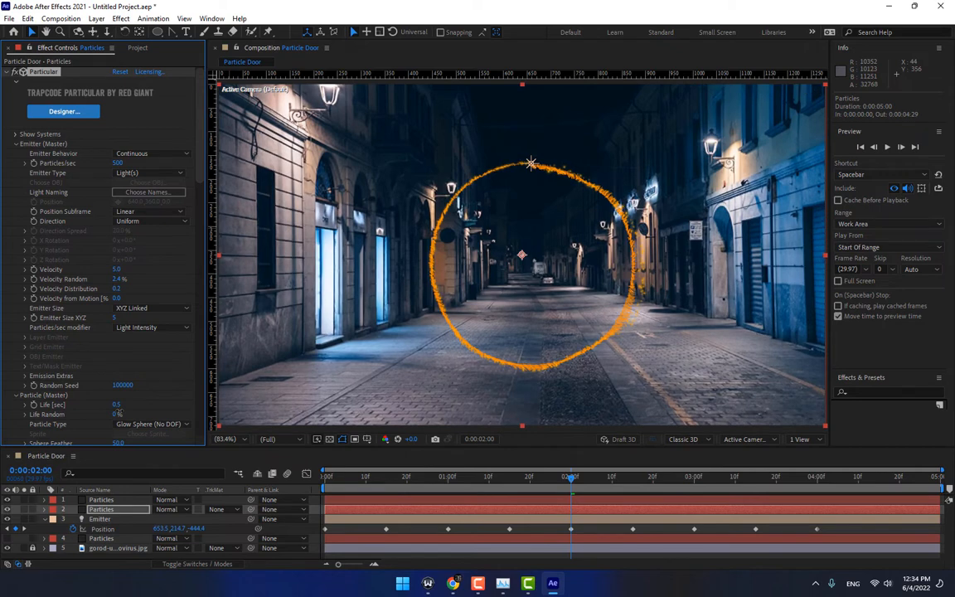
Check the ring along the timeline up to 0:00:02:13 and set the second Particles layer's particle Life to 0.6 seconds
left_click(483, 478)
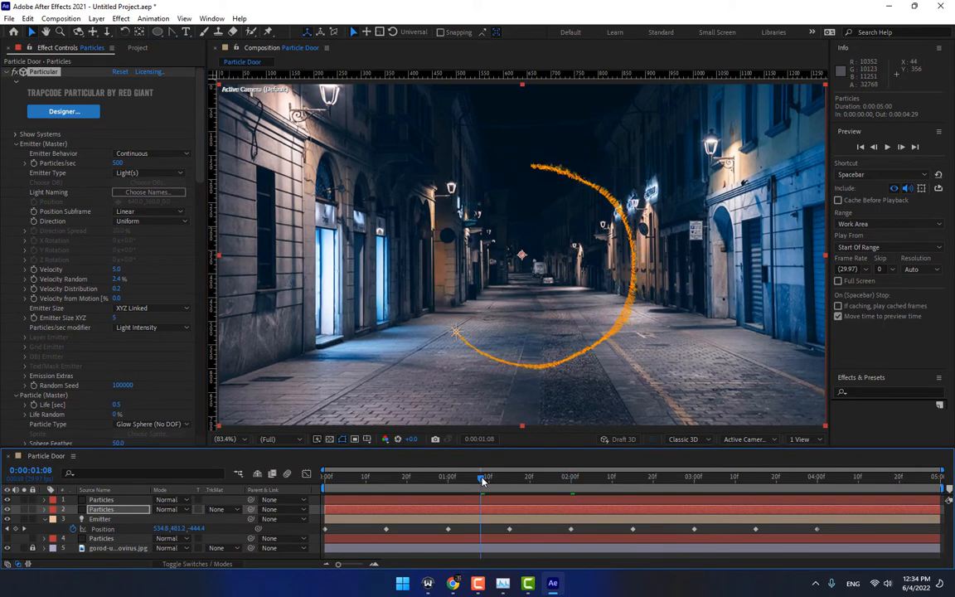
left_click_drag(484, 478, 624, 479)
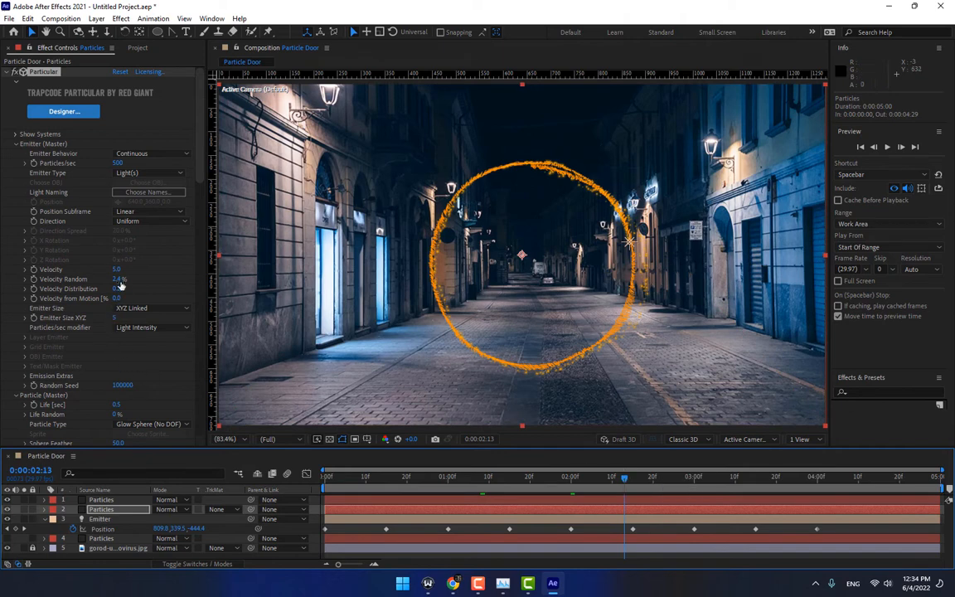
mouse_move(116, 405)
left_mouse_down()
mouse_move(106, 404)
mouse_move(121, 429)
mouse_move(125, 409)
left_mouse_up()
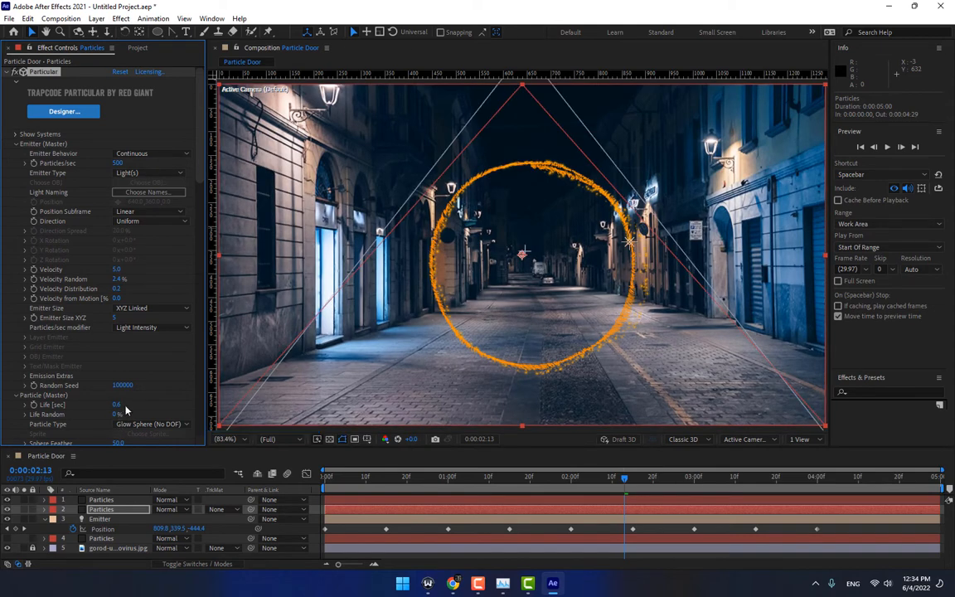
Delete the hidden Particles layer beneath the Emitter light
left_click(104, 538)
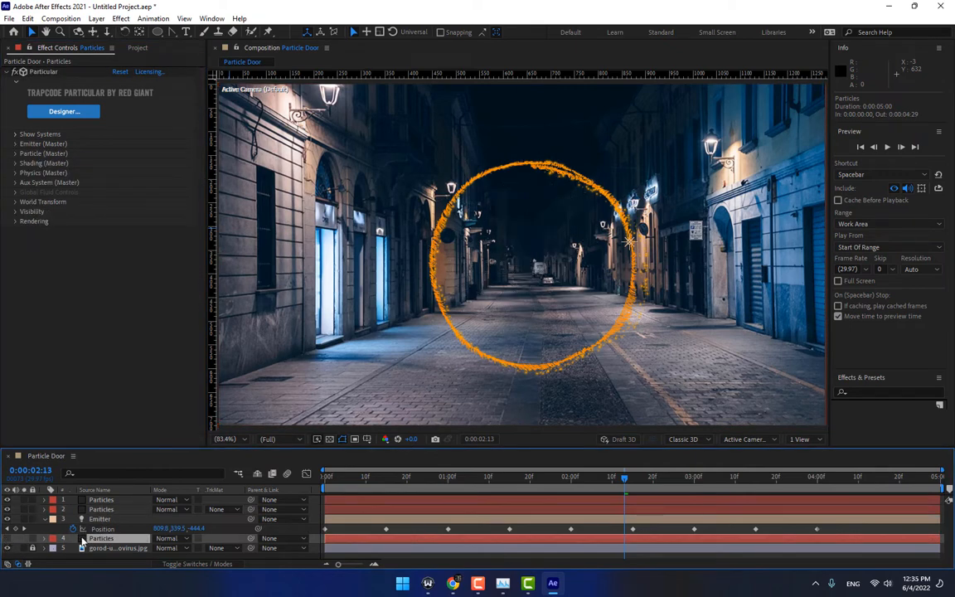
left_click(104, 510)
left_click(95, 540)
left_click(101, 509)
left_click(100, 539)
key("Delete")
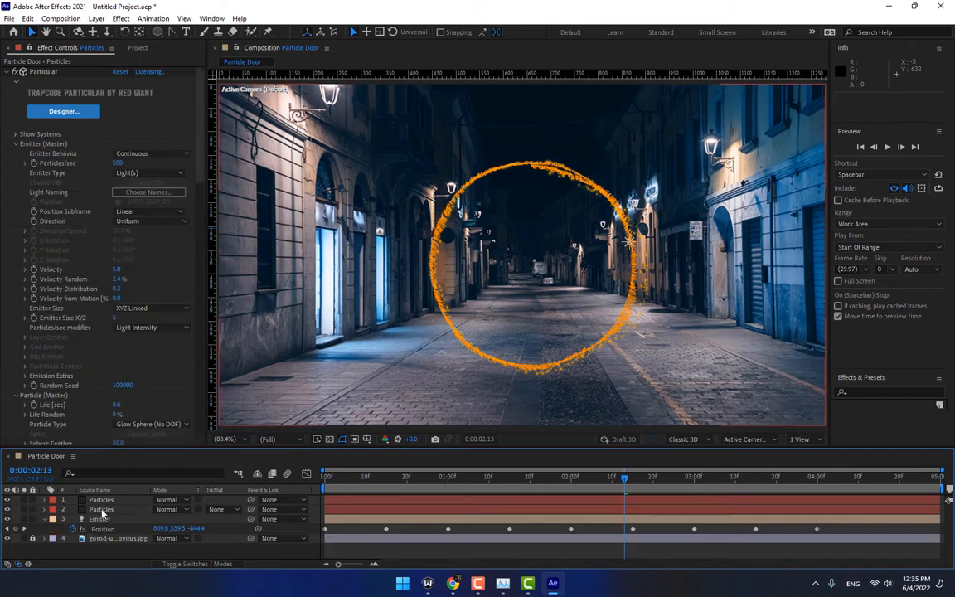
Set the topmost Particles layer's particle Life to 0.5 seconds, and raise it to 1.7 seconds
left_click(99, 499)
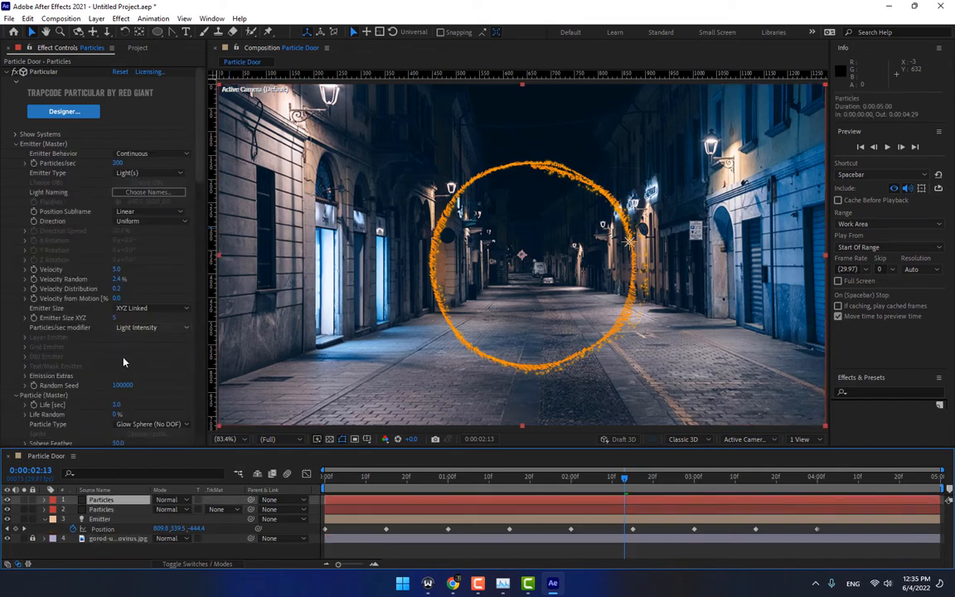
left_click(118, 405)
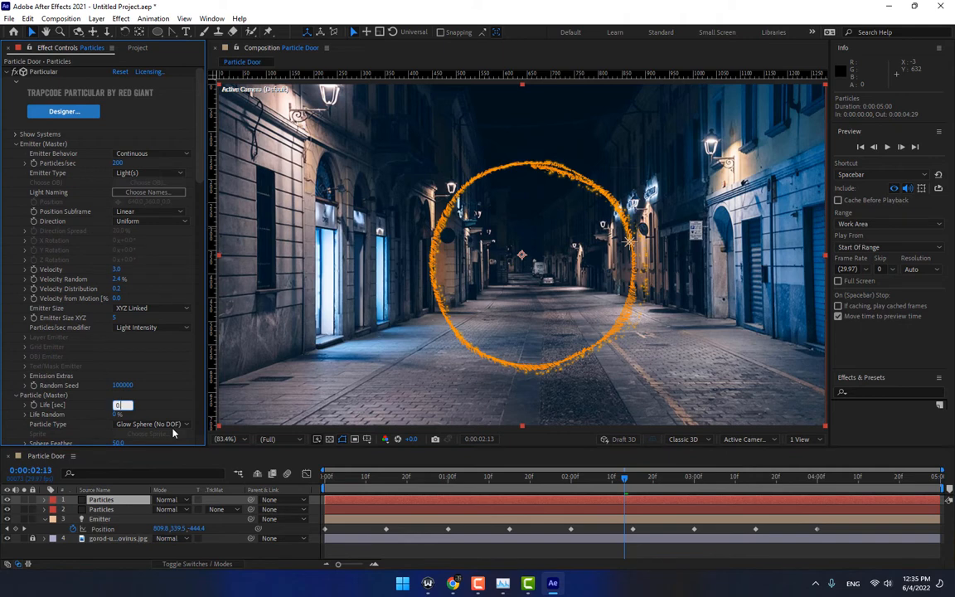
type("0.5")
key("Return")
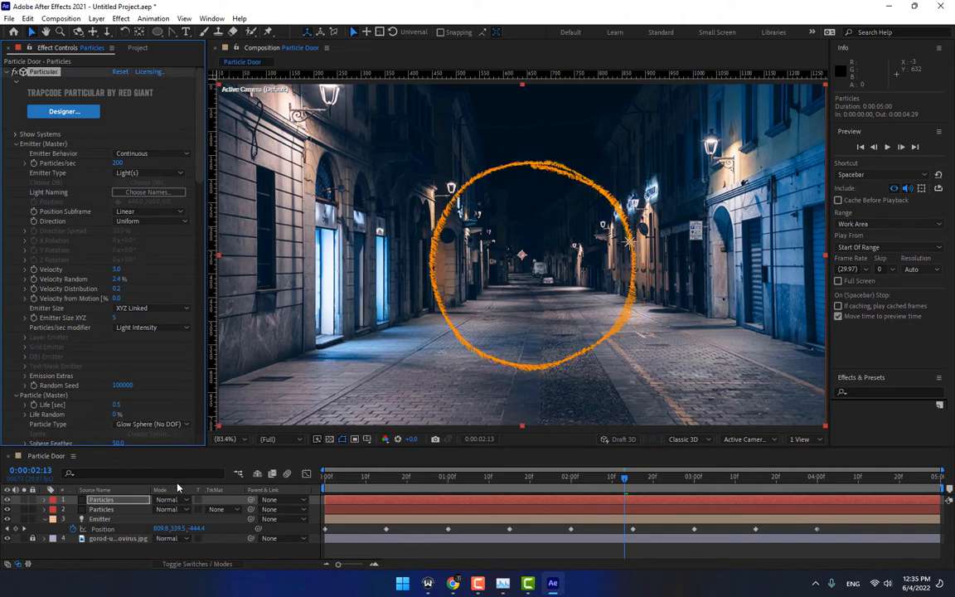
left_click_drag(114, 402, 127, 403)
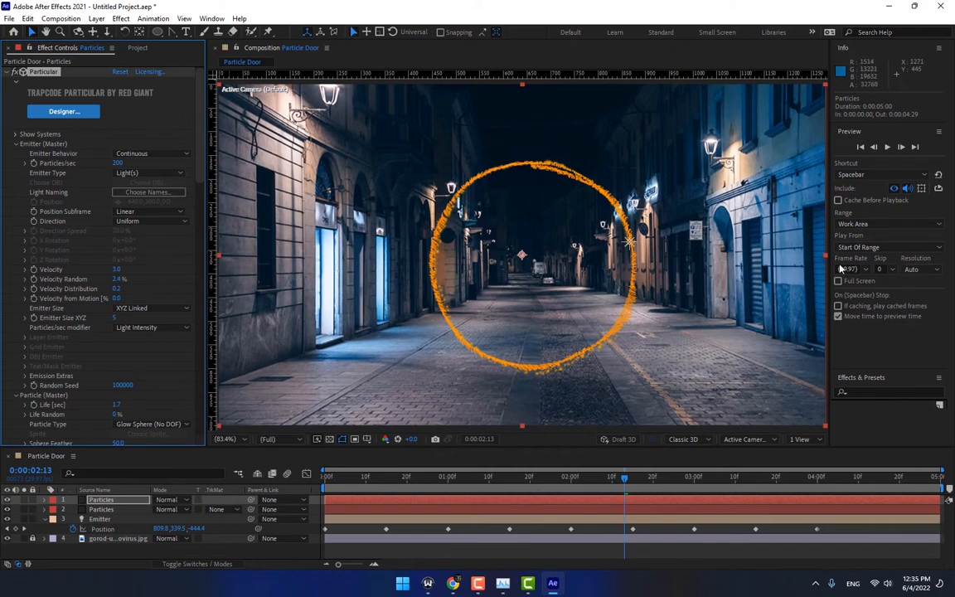
Pre-compose the two Particles layers and the Emitter light into a composition named Particles
left_click(100, 519, "shift")
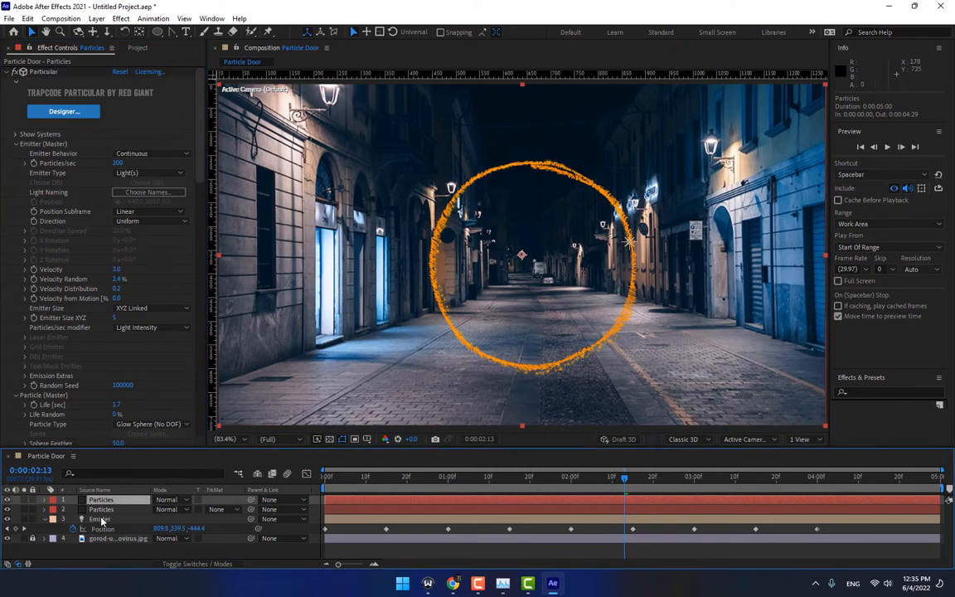
right_click(99, 519)
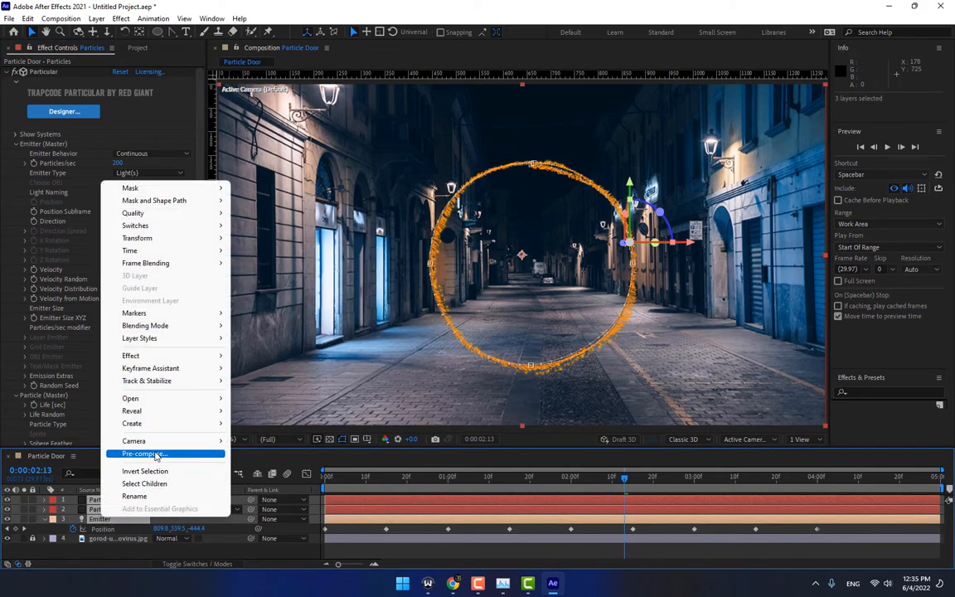
left_click(149, 410)
type("Pa")
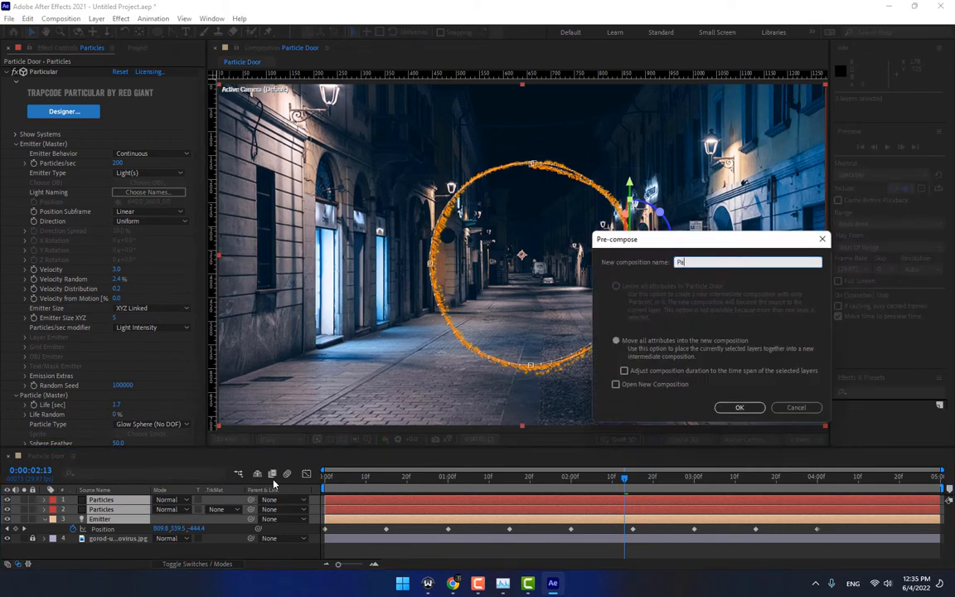
type("rticles")
key("Return")
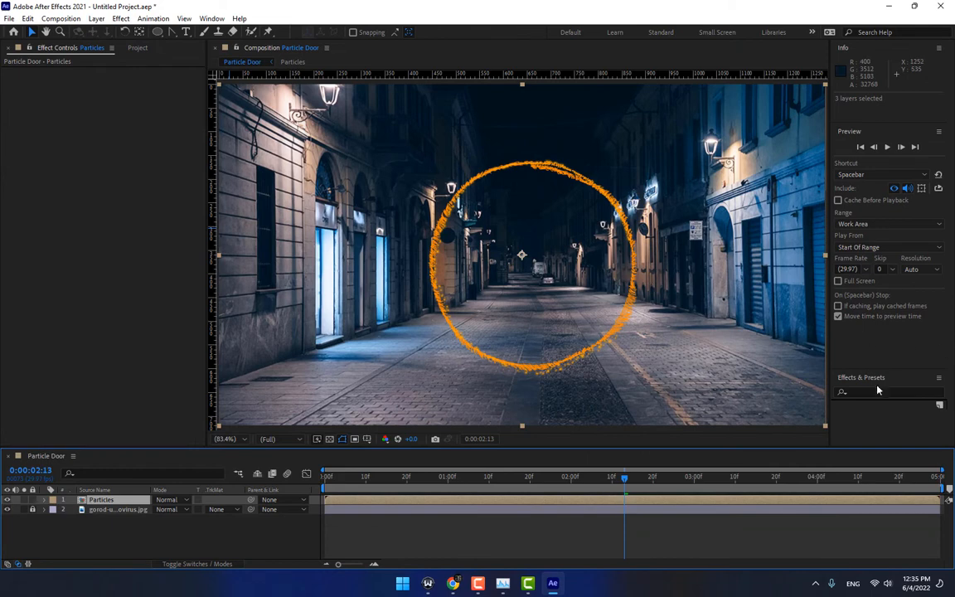
Apply the Stylize Glow effect to the Particles precomp with Glow Radius 15 and Glow Threshold about 57%
left_click(878, 392)
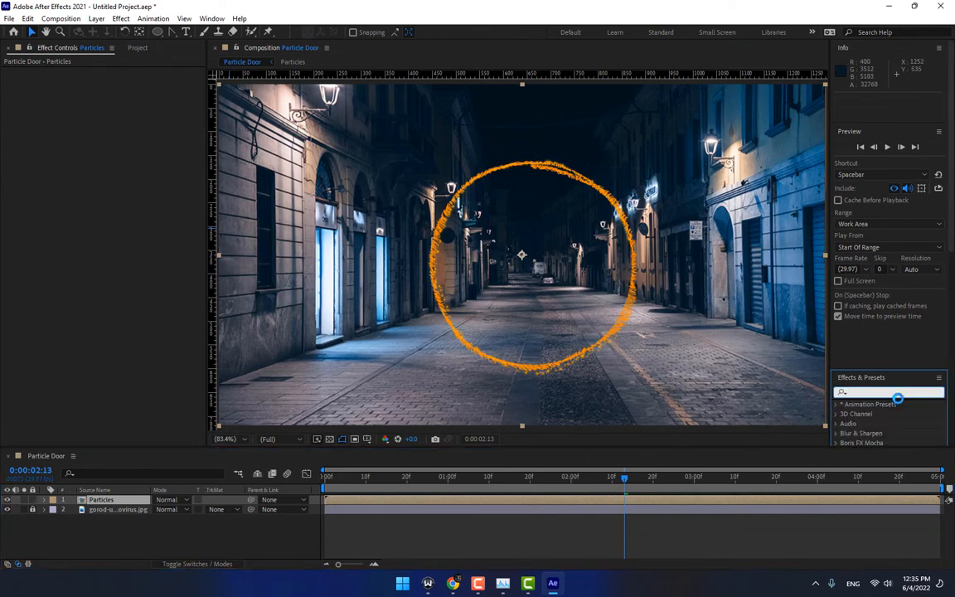
type("glow")
scroll(898, 398, "down", 2)
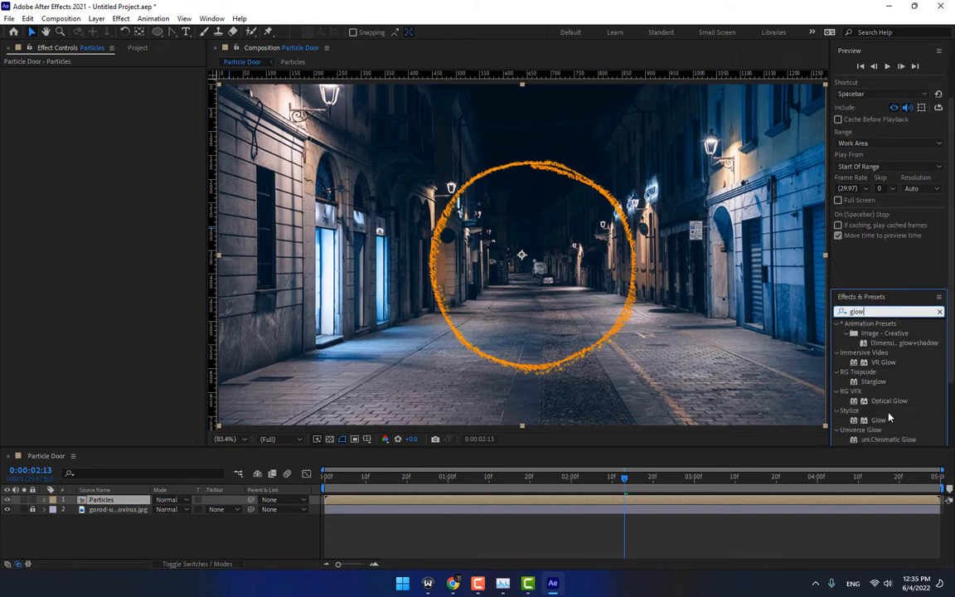
left_click_drag(880, 420, 104, 502)
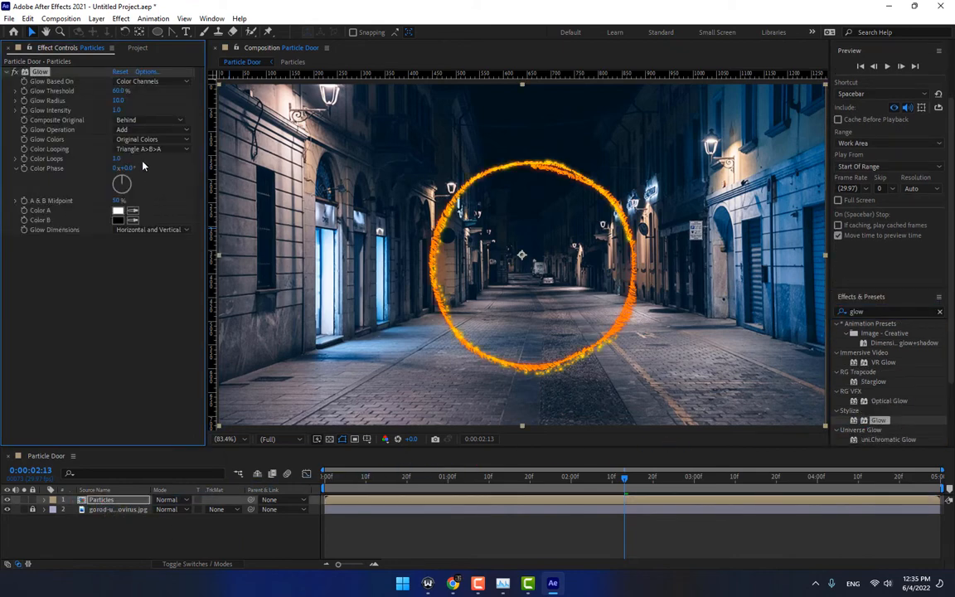
left_click_drag(119, 91, 147, 100)
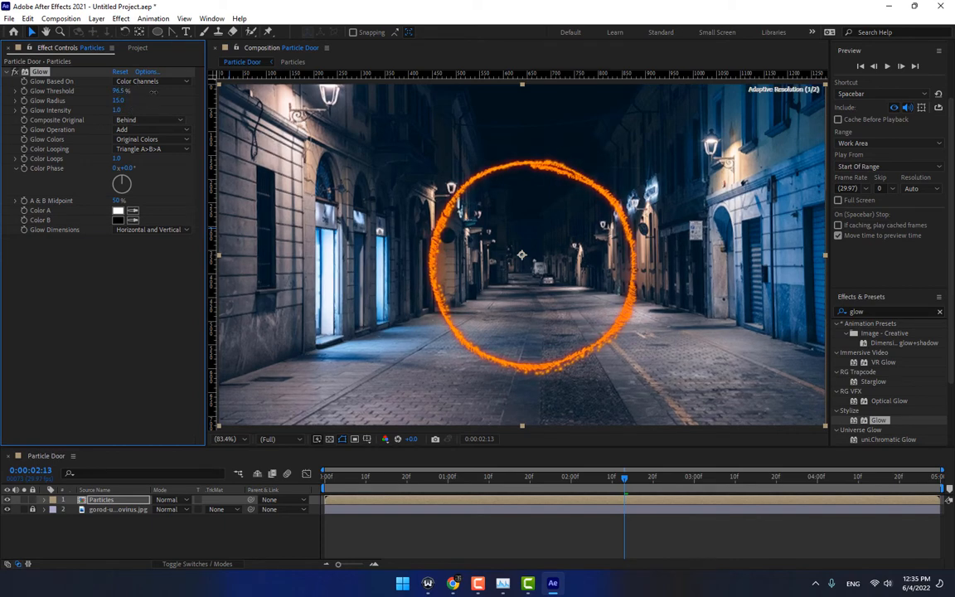
mouse_move(118, 90)
left_mouse_down()
mouse_move(98, 94)
mouse_move(108, 102)
left_mouse_up()
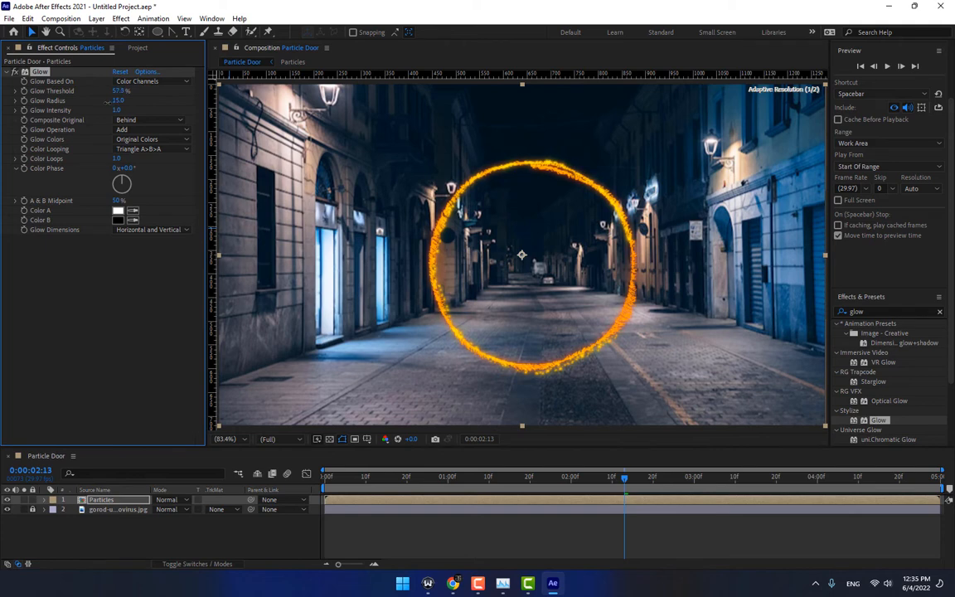
Open the Particles precomp, solo its second Particles layer, and set Wind X to 26.5 and Wind Y to 28.4
double_click(101, 500)
left_click(104, 509)
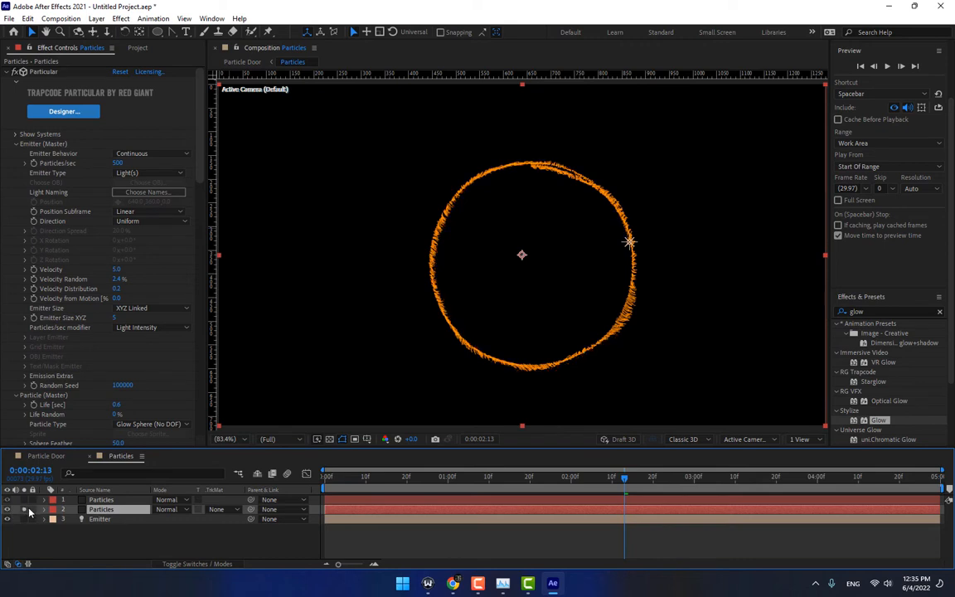
scroll(186, 264, "down", 15)
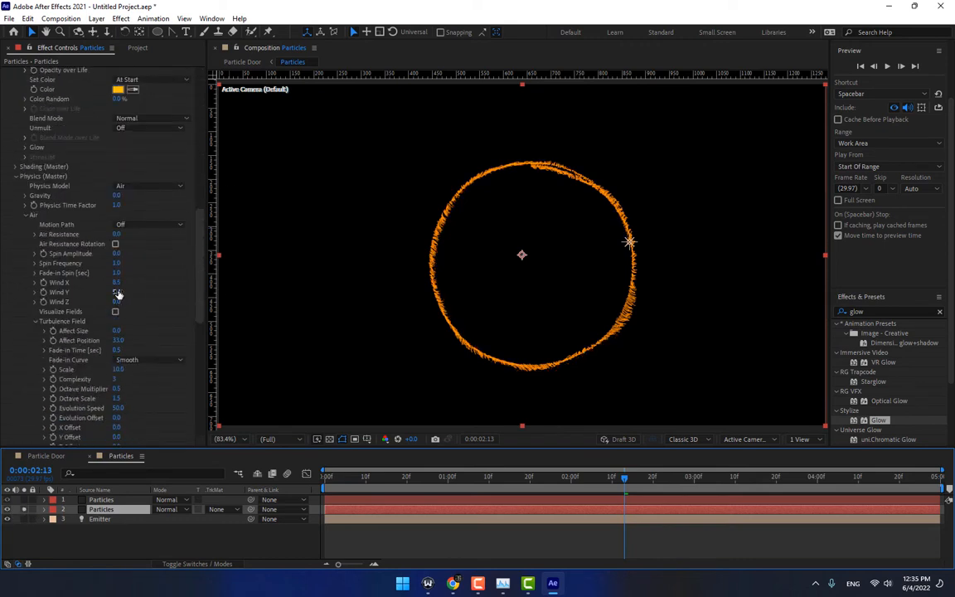
left_click_drag(116, 292, 133, 292)
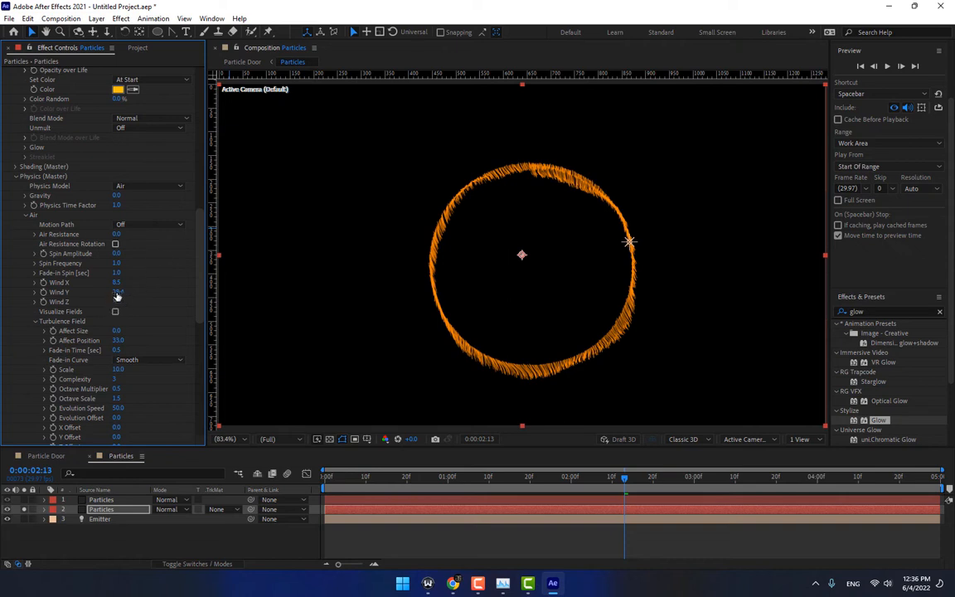
left_click_drag(127, 281, 126, 281)
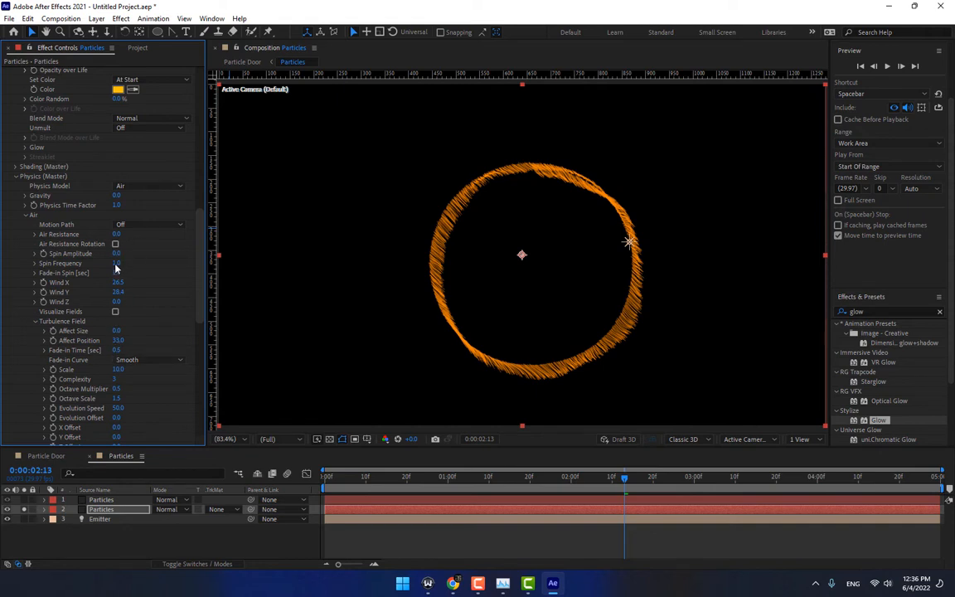
Set the second Particles layer's emitter Velocity to 20, Velocity Distribution to 0.3 and Velocity from Motion to about -9%
scroll(163, 271, "up", 5)
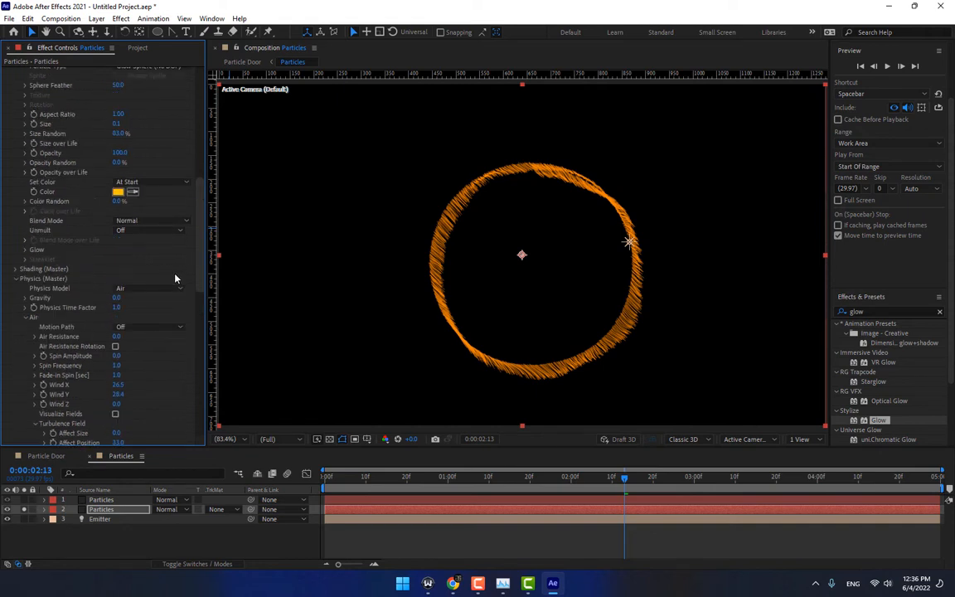
scroll(141, 229, "up", 2)
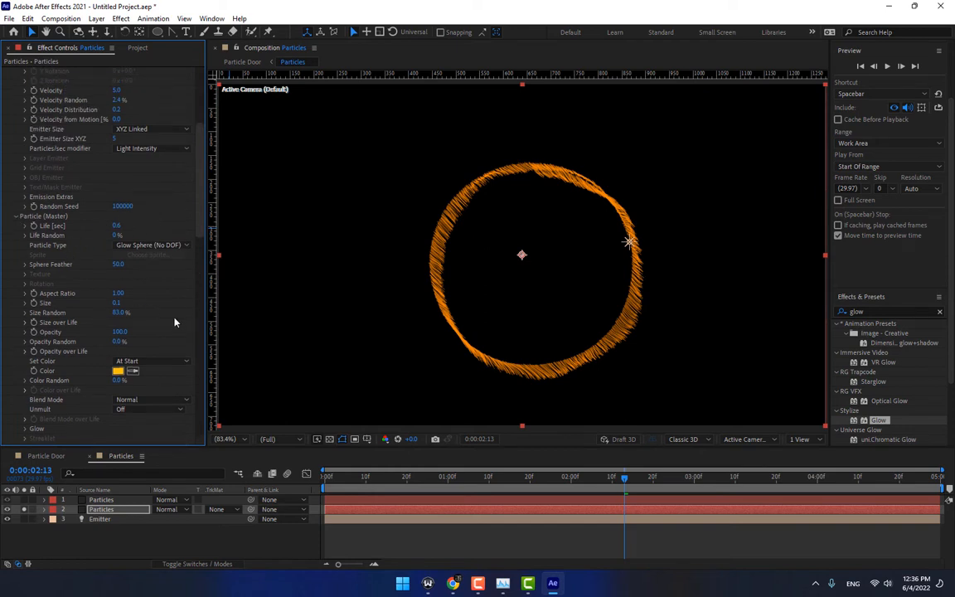
scroll(174, 323, "up", 4)
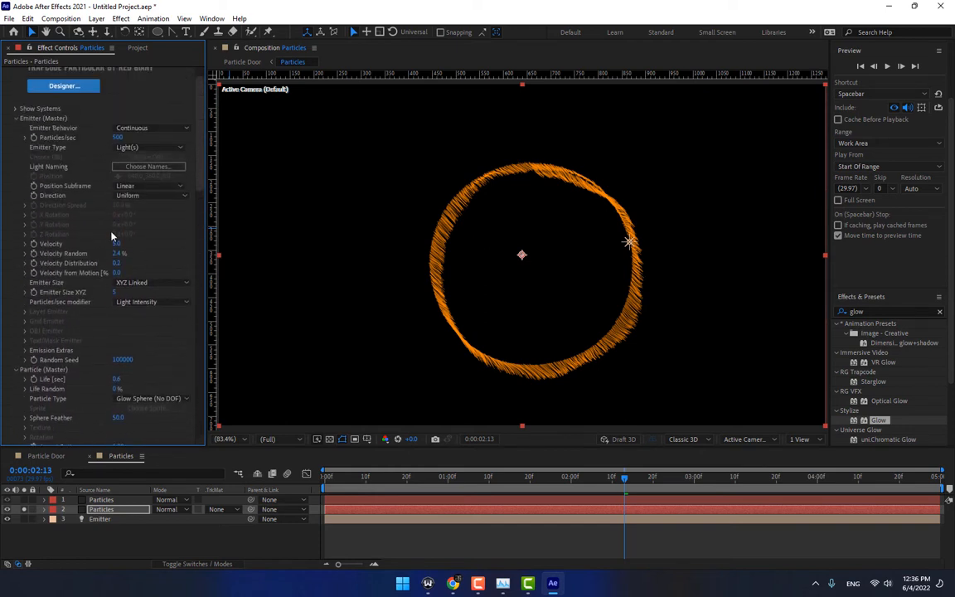
mouse_move(130, 243)
left_mouse_down()
mouse_move(138, 243)
mouse_move(114, 242)
left_mouse_up()
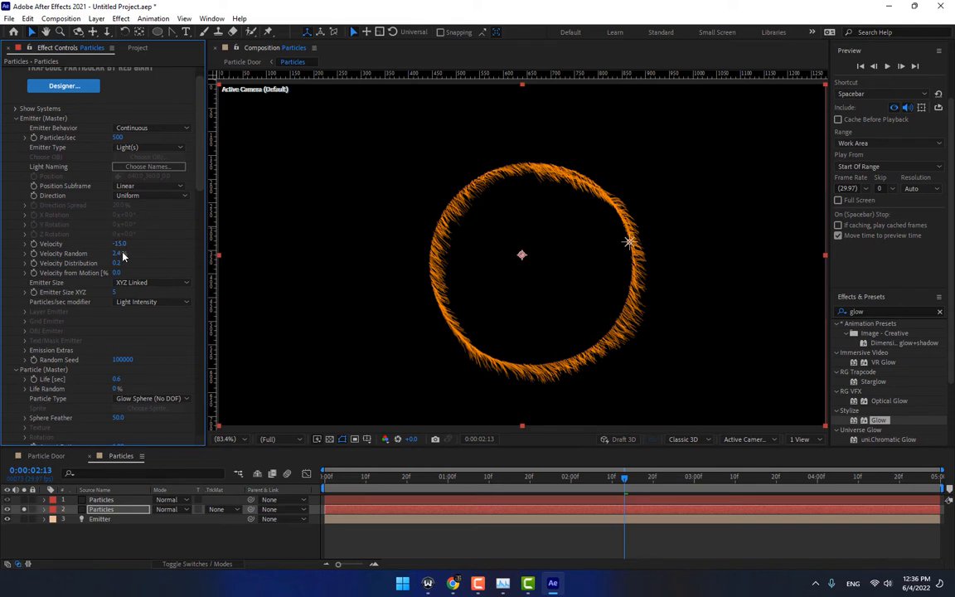
left_click_drag(119, 244, 153, 254)
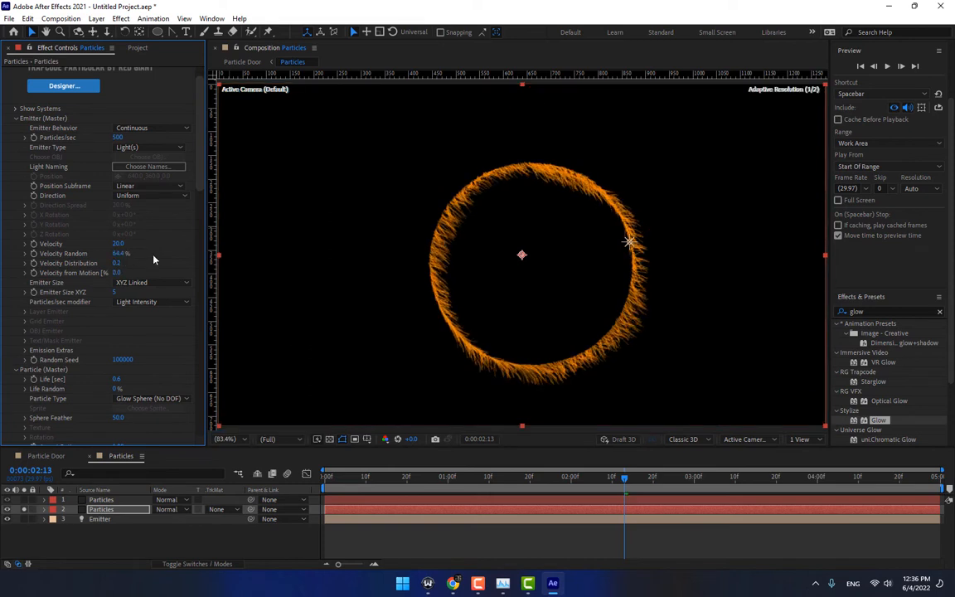
key("ctrl+z")
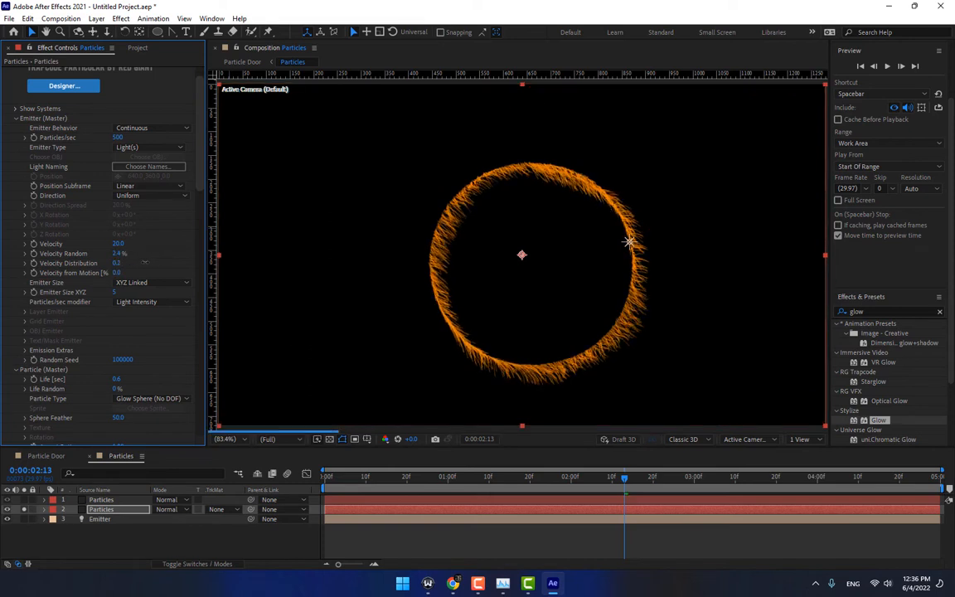
left_click_drag(142, 263, 165, 262)
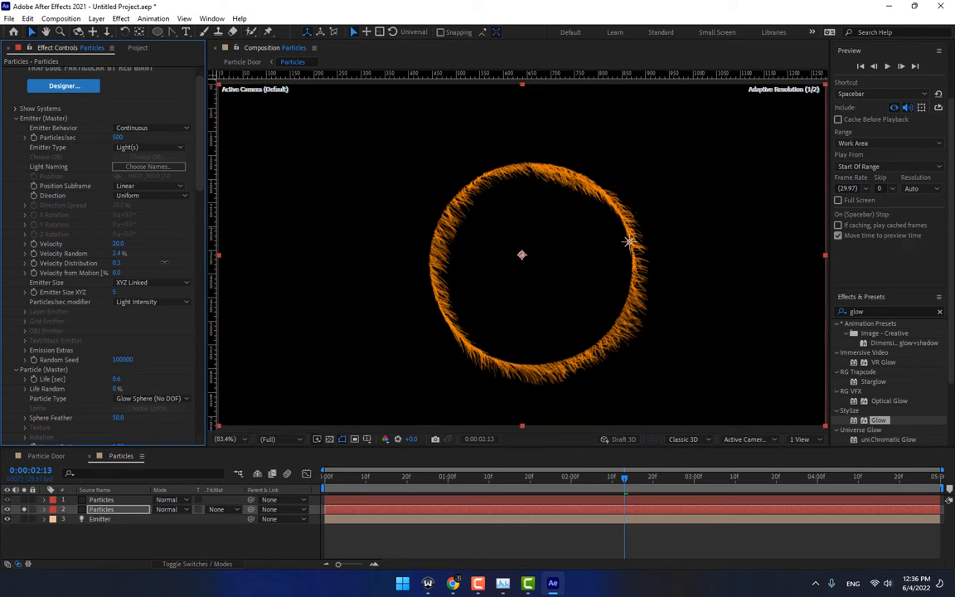
left_click_drag(156, 271, 63, 273)
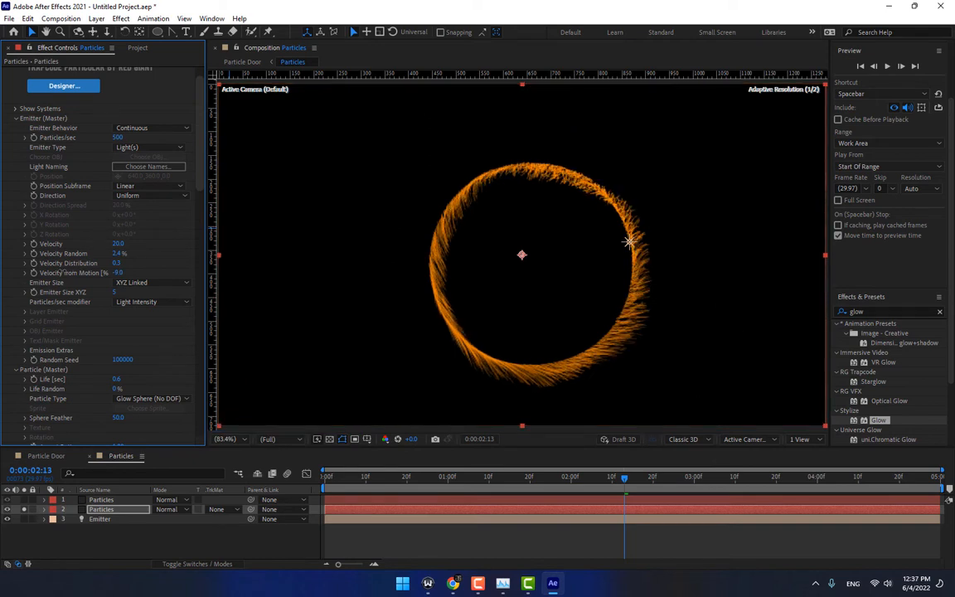
Solo the top Particles layer instead; set Velocity to -13, Velocity Random to 6.9%, Velocity Distribution to 0.3 and Velocity from Motion to -9.4%
left_click(98, 500)
left_click(25, 500)
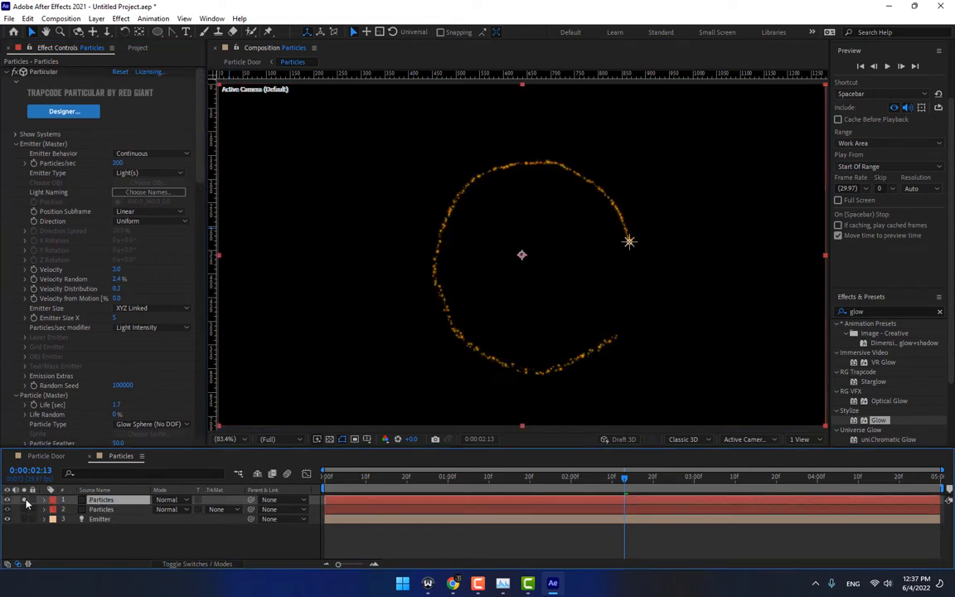
mouse_move(119, 269)
left_mouse_down()
mouse_move(142, 268)
mouse_move(131, 268)
left_mouse_up()
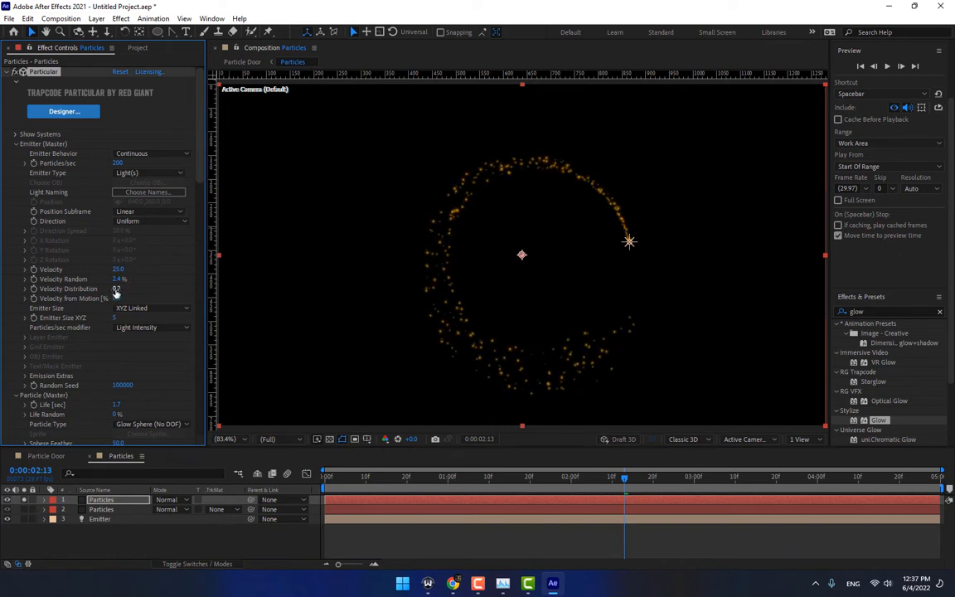
left_click_drag(117, 298, 72, 300)
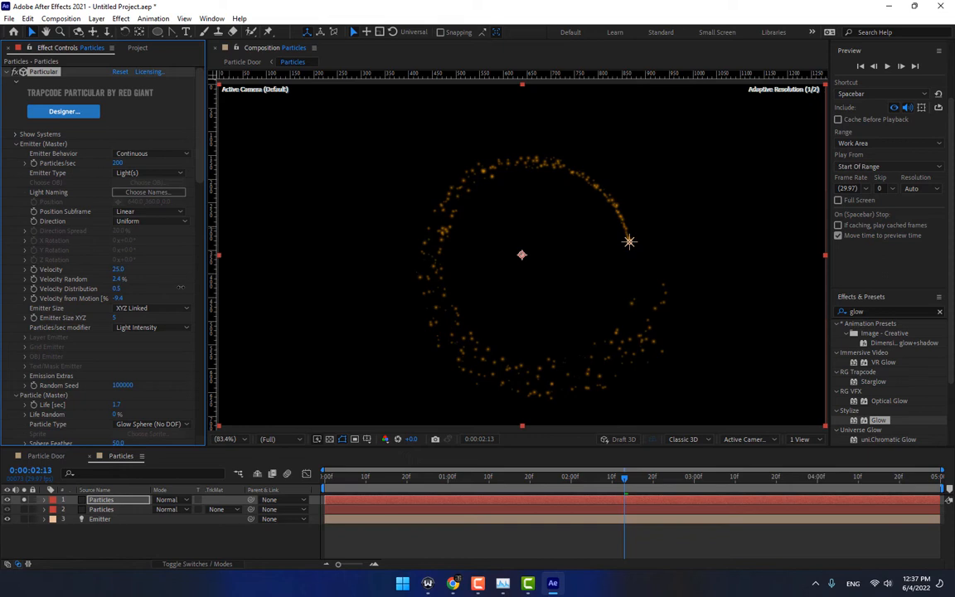
mouse_move(122, 283)
left_mouse_down()
mouse_move(142, 279)
mouse_move(115, 299)
mouse_move(117, 280)
mouse_move(116, 304)
mouse_move(116, 286)
left_mouse_up()
Set the top Particles layer's Size over Life to the preset that declines steadily from start to end, and set Life to 3.1 seconds
scroll(164, 309, "down", 3)
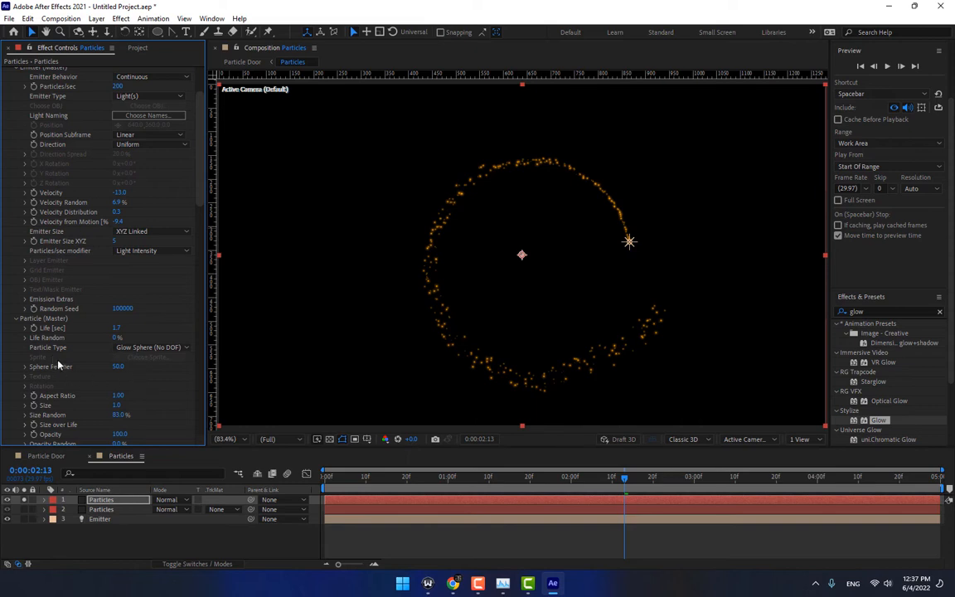
scroll(66, 367, "down", 2)
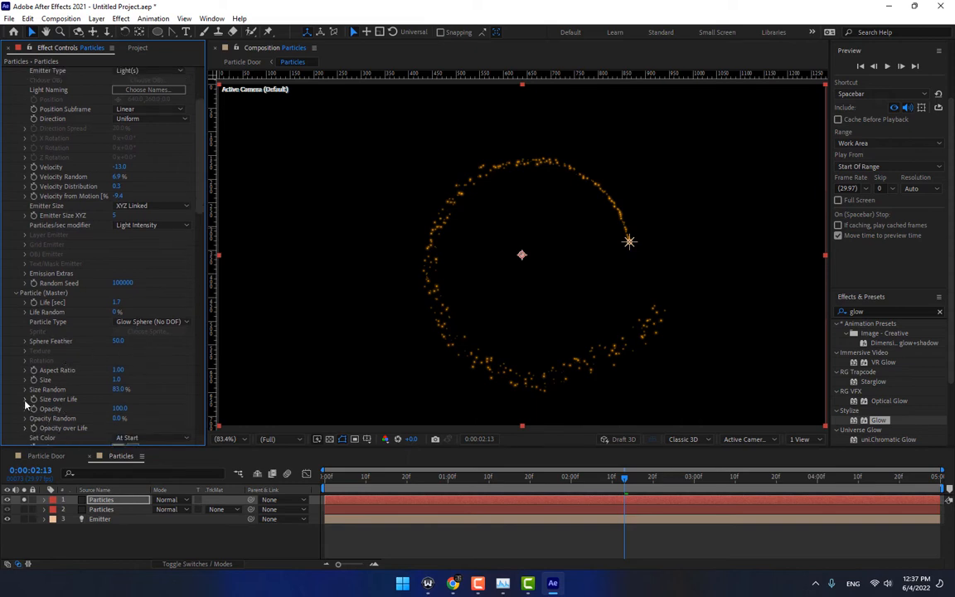
left_click(25, 365)
left_click(186, 352)
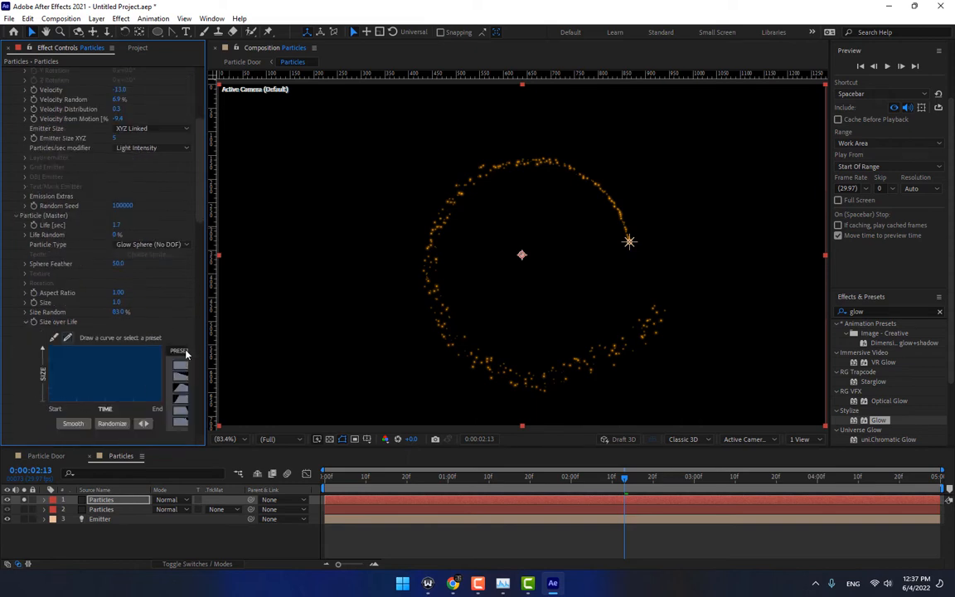
left_click(175, 392)
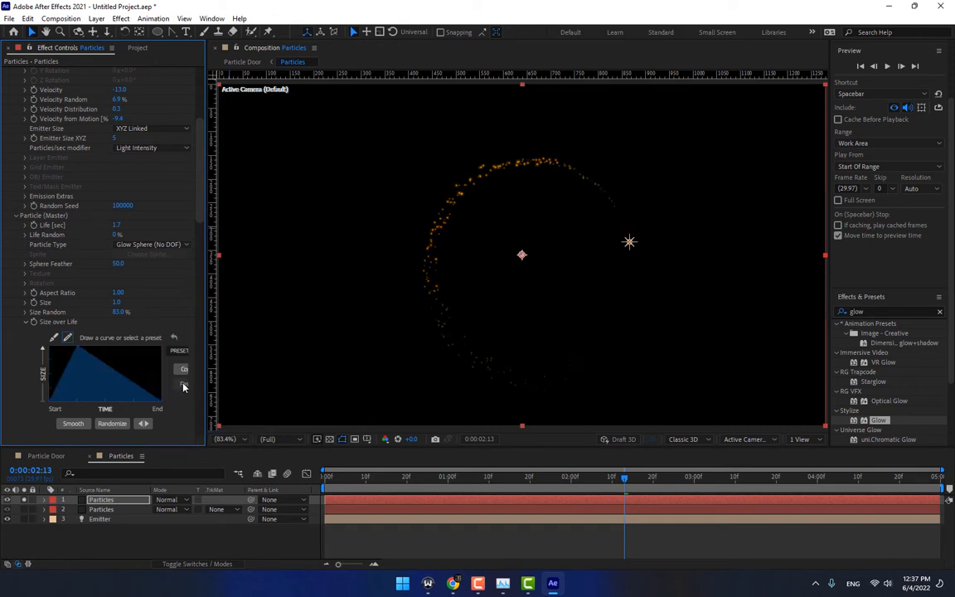
left_click(184, 351)
left_click(181, 375)
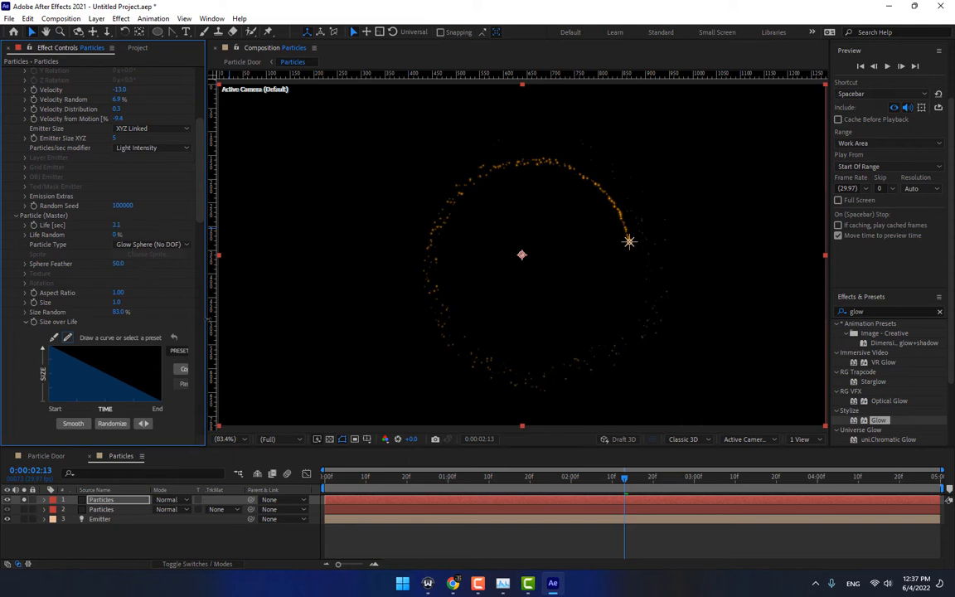
Unsolo the top Particles layer and return to the Particle Door composition
left_click(226, 536)
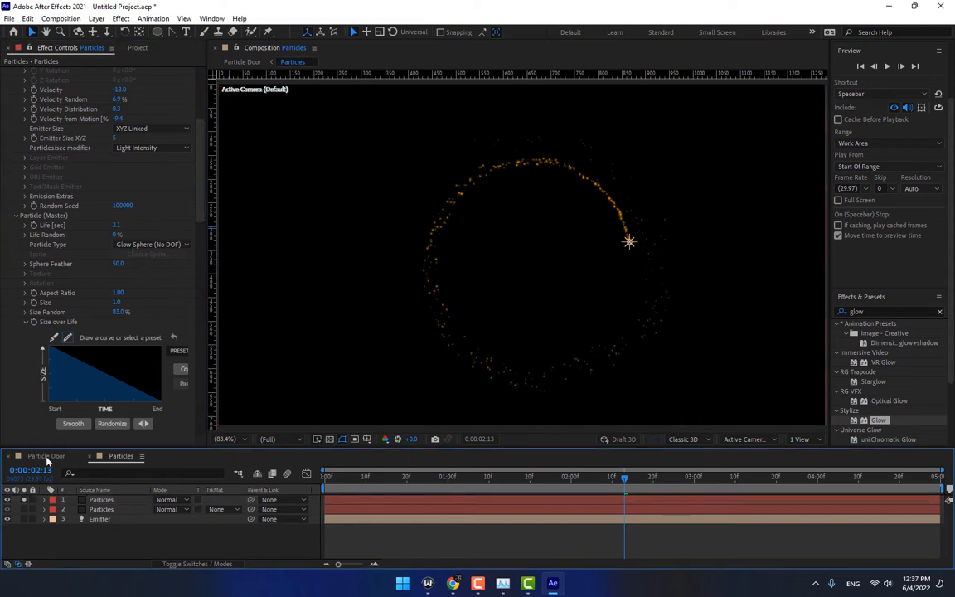
left_click(25, 500)
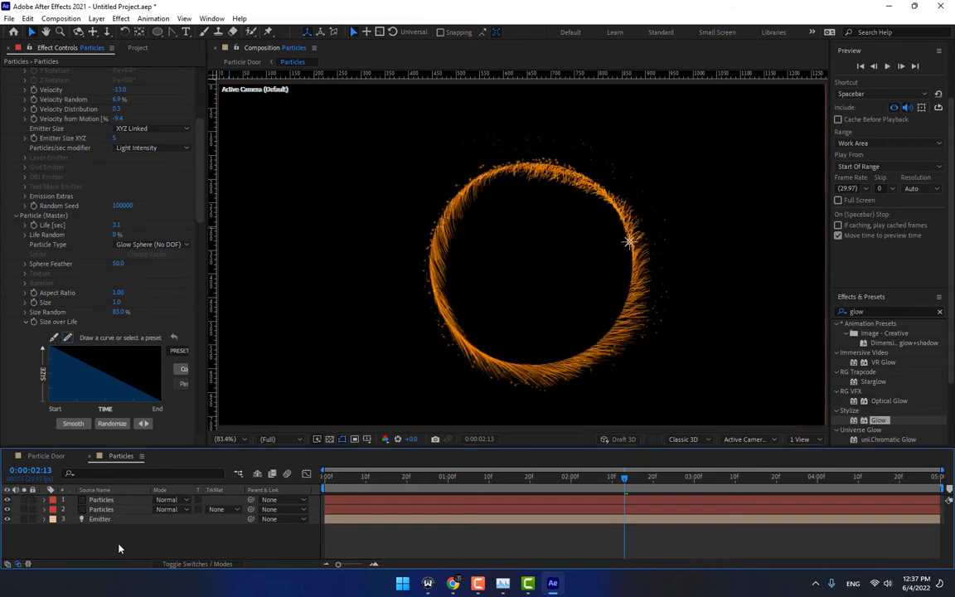
left_click(47, 456)
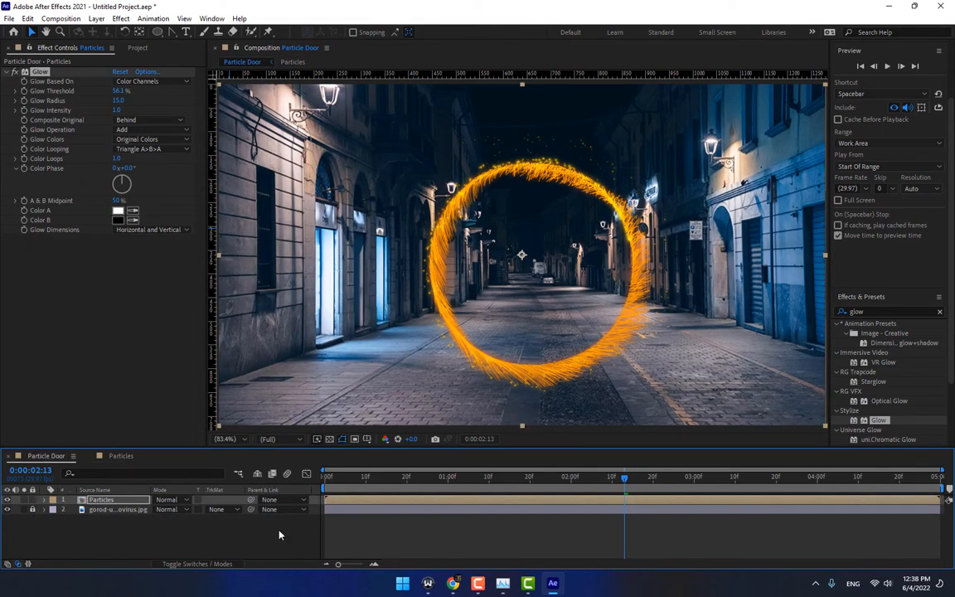
In the Particles precomp, set the second Particles layer's Aux System Size to 0.1, and return to the Particle Door composition
double_click(108, 502)
left_click(116, 509)
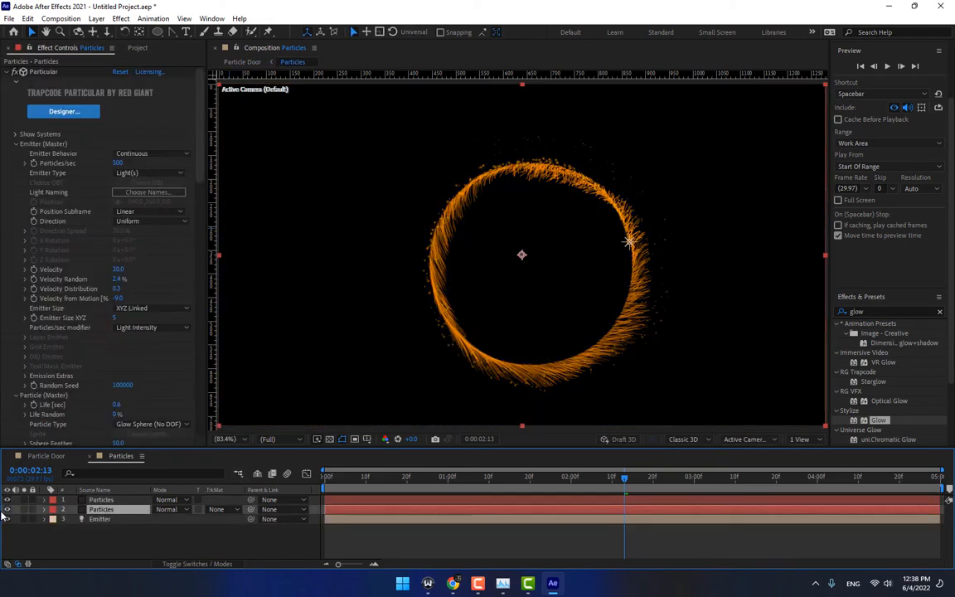
scroll(189, 373, "down", 5)
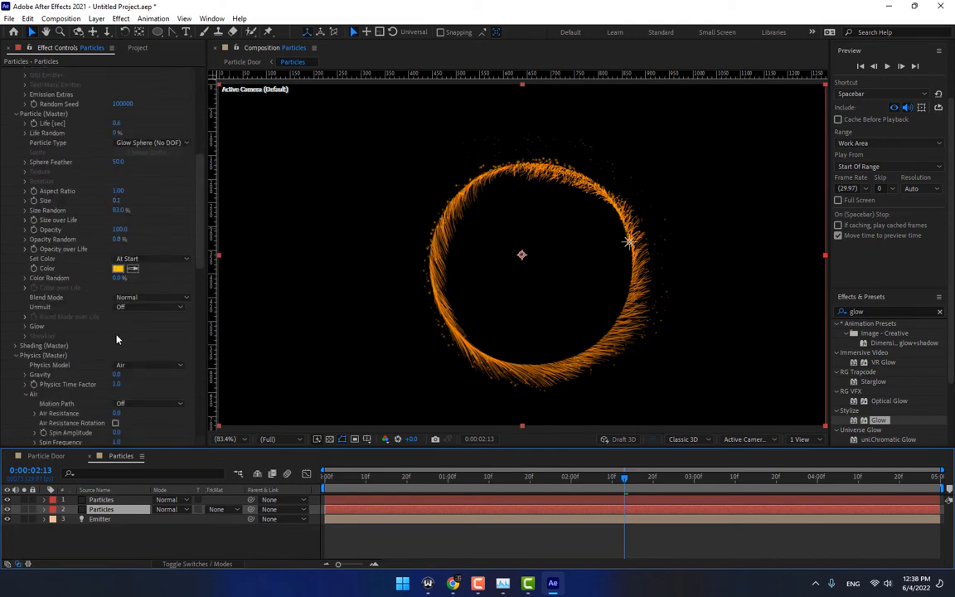
scroll(106, 303, "down", 3)
scroll(130, 266, "down", 6)
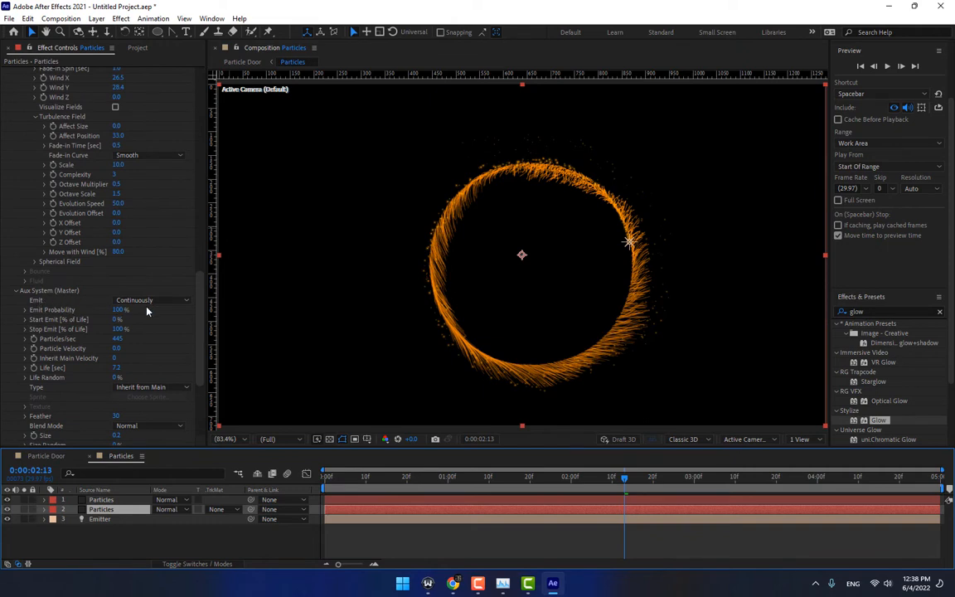
scroll(117, 331, "down", 2)
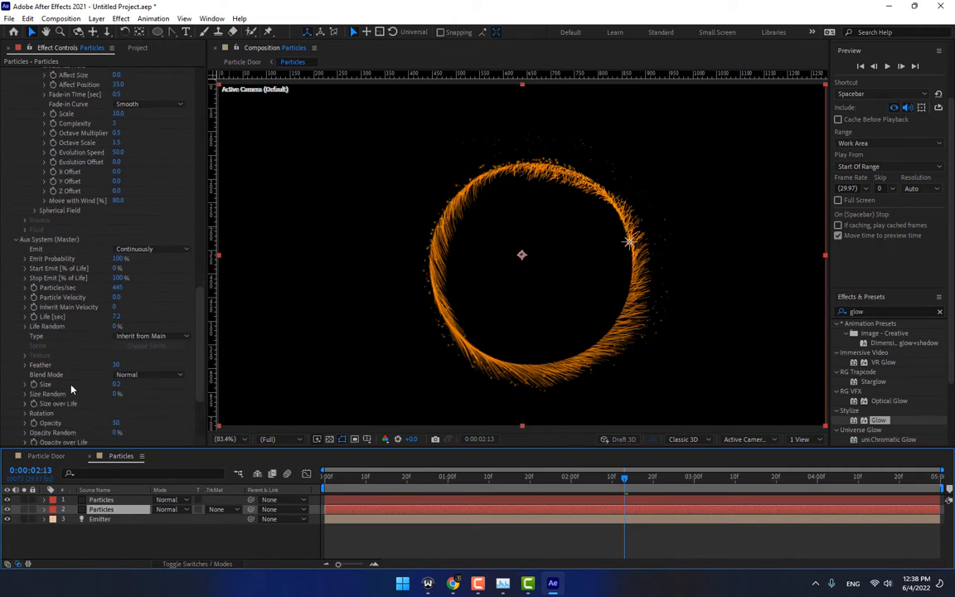
left_click(116, 384)
type("0")
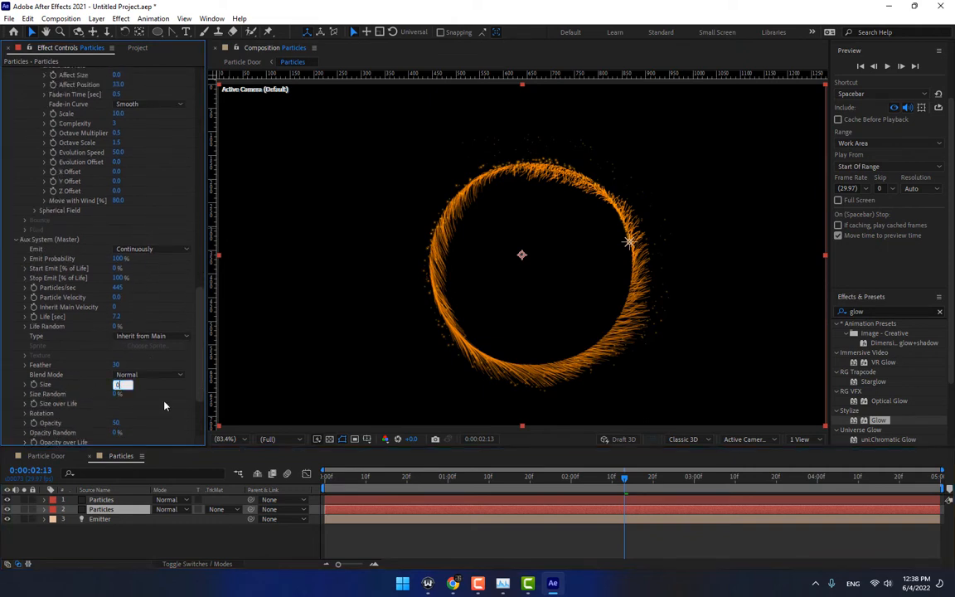
type(".1")
key("Return")
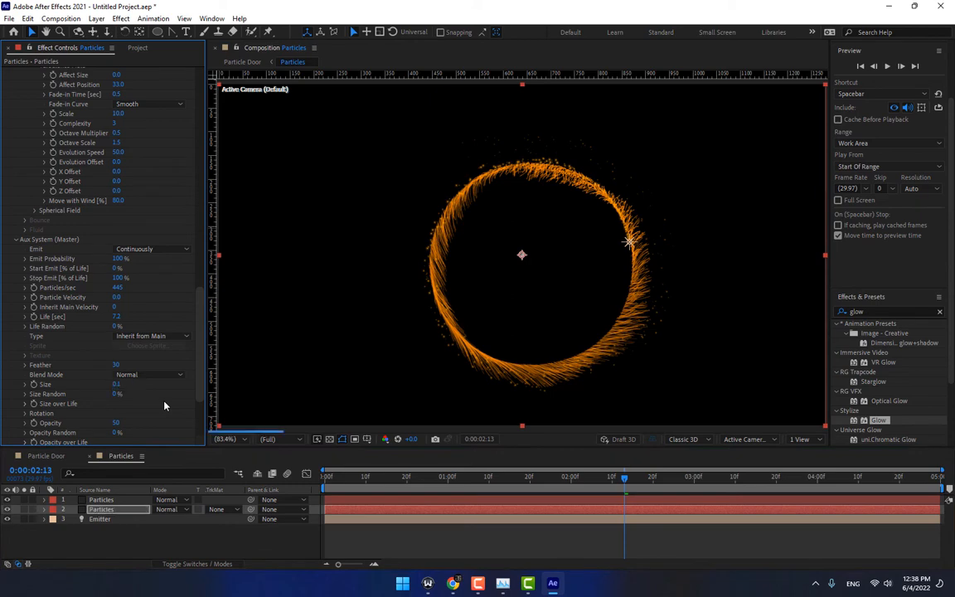
left_click(55, 456)
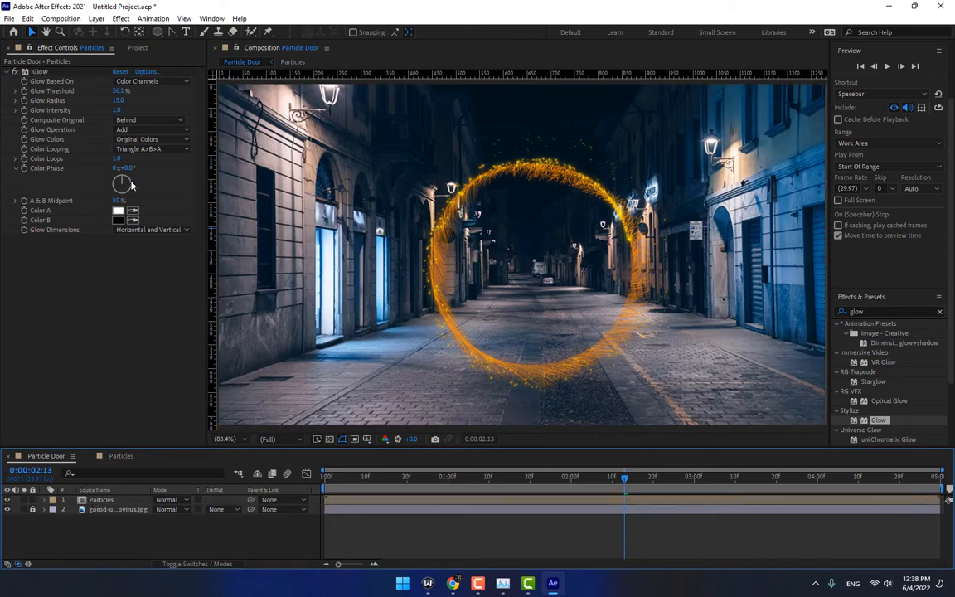
Add the imported suburban street image as the top layer of the Particle Door composition
left_click(136, 47)
left_click(39, 150)
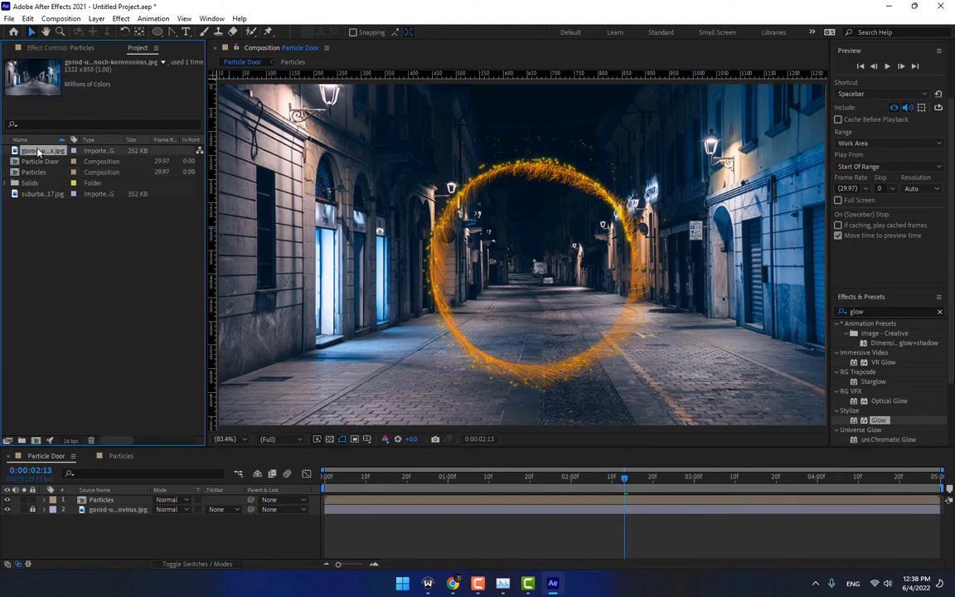
left_click(41, 194)
left_click_drag(116, 211, 531, 276)
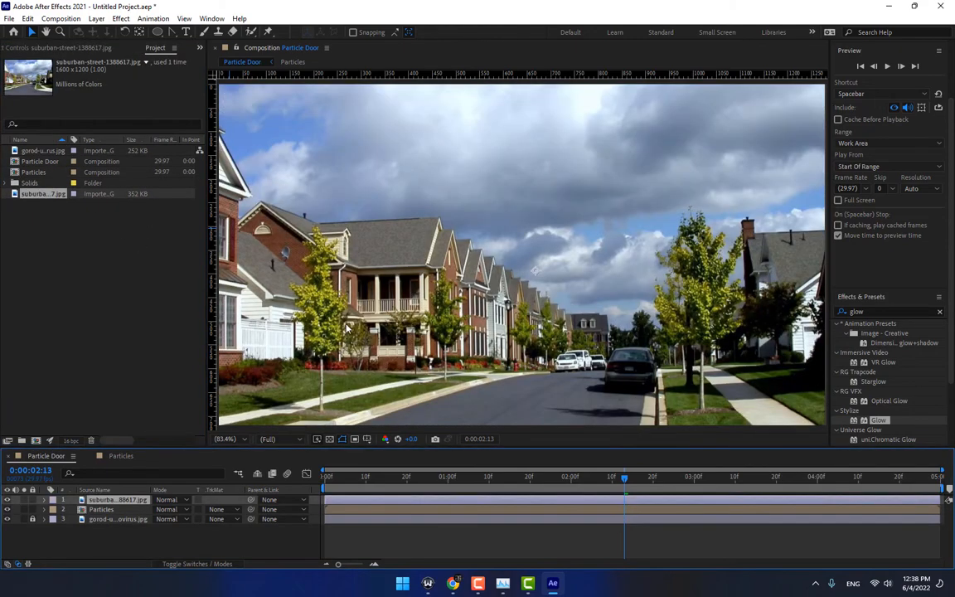
Scale the suburban street layer to 57% and move it toward the left side of the frame
scroll(344, 320, "down", 3)
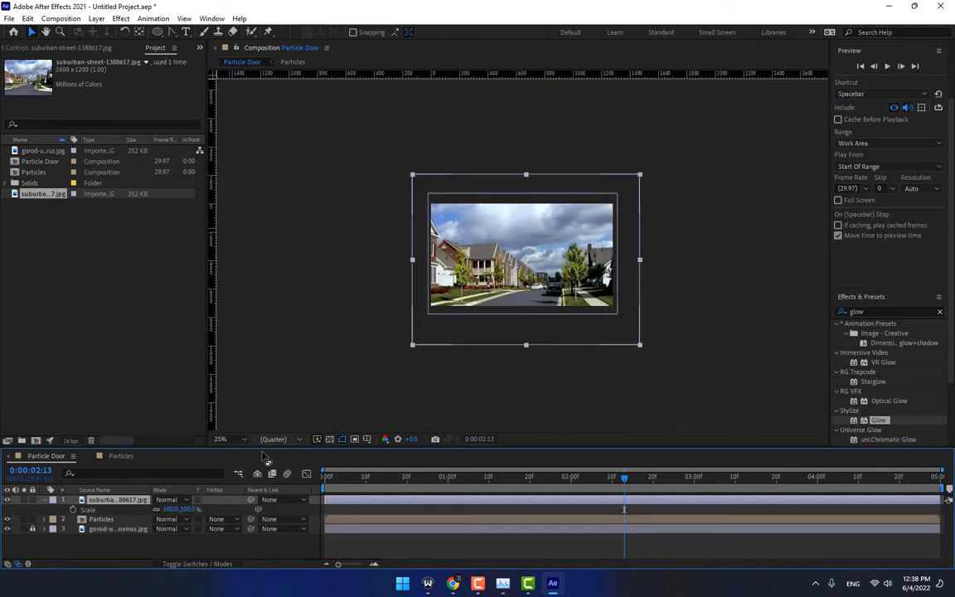
key("s")
left_click_drag(192, 509, 163, 509)
scroll(520, 250, "up", 2)
left_click_drag(609, 280, 560, 291)
left_click(119, 556)
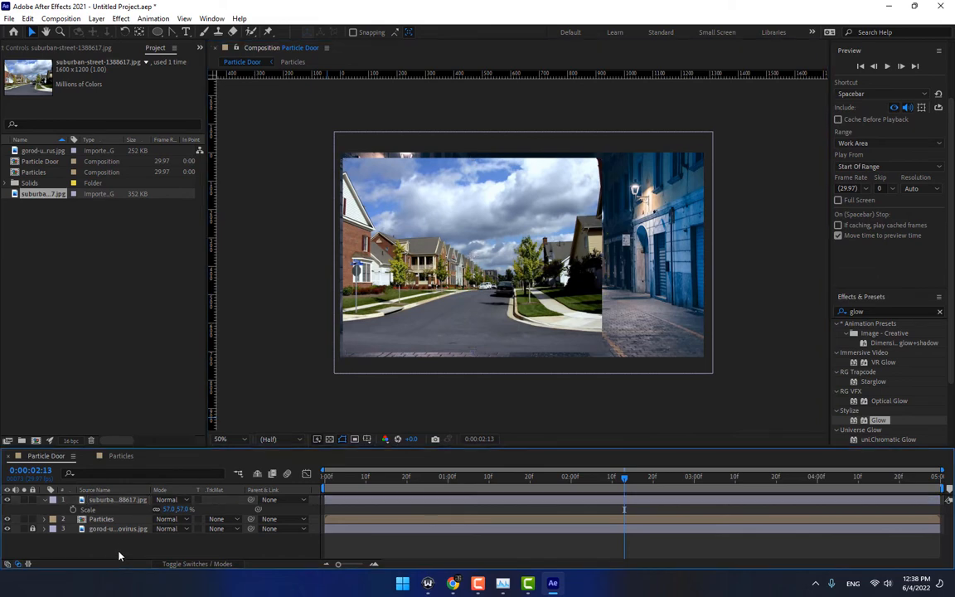
Lower the suburban street layer's Opacity to make it semi-transparent over the portal
left_click(103, 500)
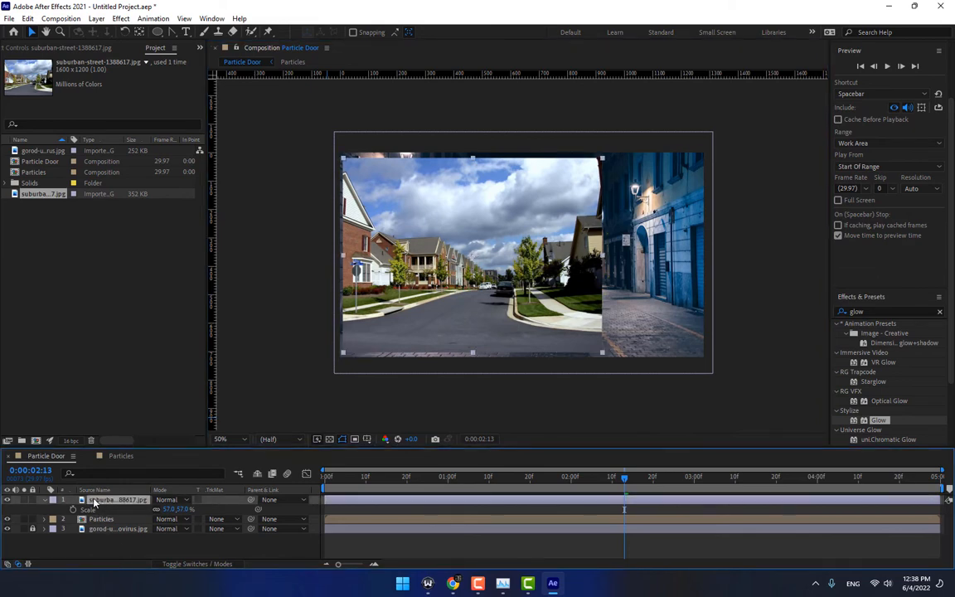
key("t")
left_click_drag(157, 512, 198, 510)
key("a")
key("ctrl+z")
Scale the suburban street layer to 82% and reposition it over the portal at about 276, 223.5
key("s")
left_click_drag(598, 353, 540, 321)
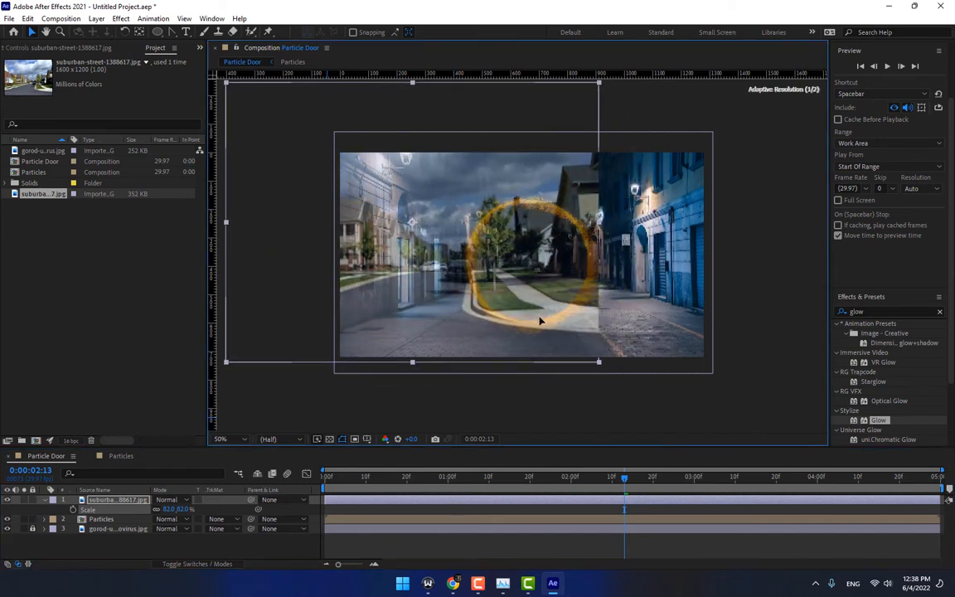
left_click_drag(557, 325, 555, 323)
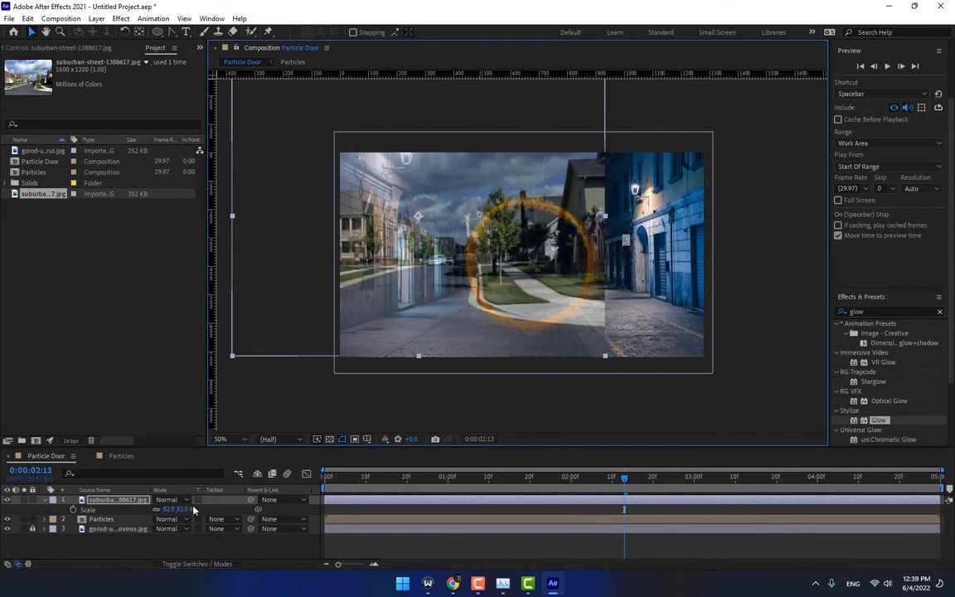
Keyframe the suburban street layer's Position at the composition's start, and slide it horizontally to about 1082, 223.5 at 3 seconds
key("p")
left_click_drag(355, 485, 320, 483)
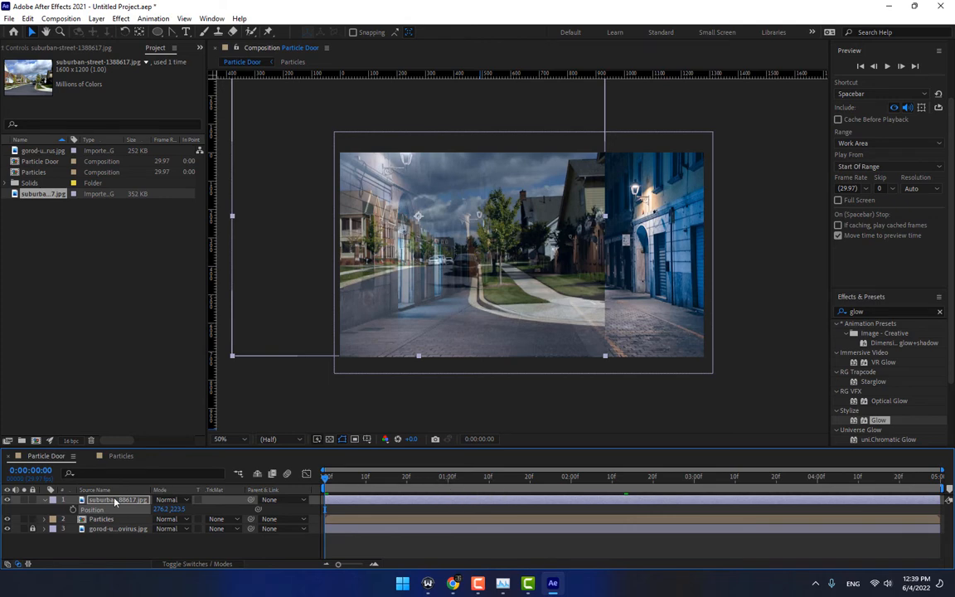
left_click(73, 509)
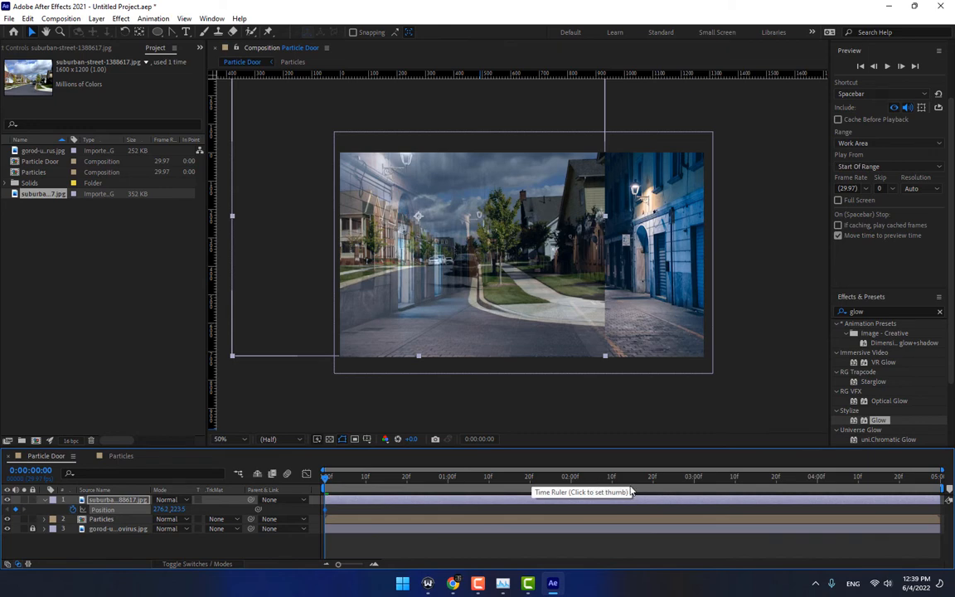
left_click(572, 479)
left_click(693, 478)
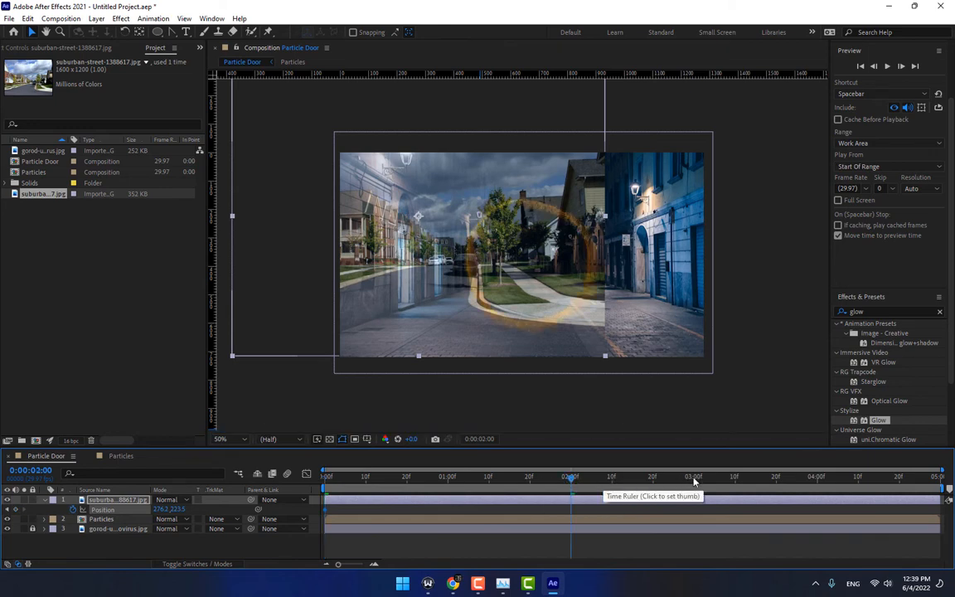
left_click_drag(385, 309, 615, 311)
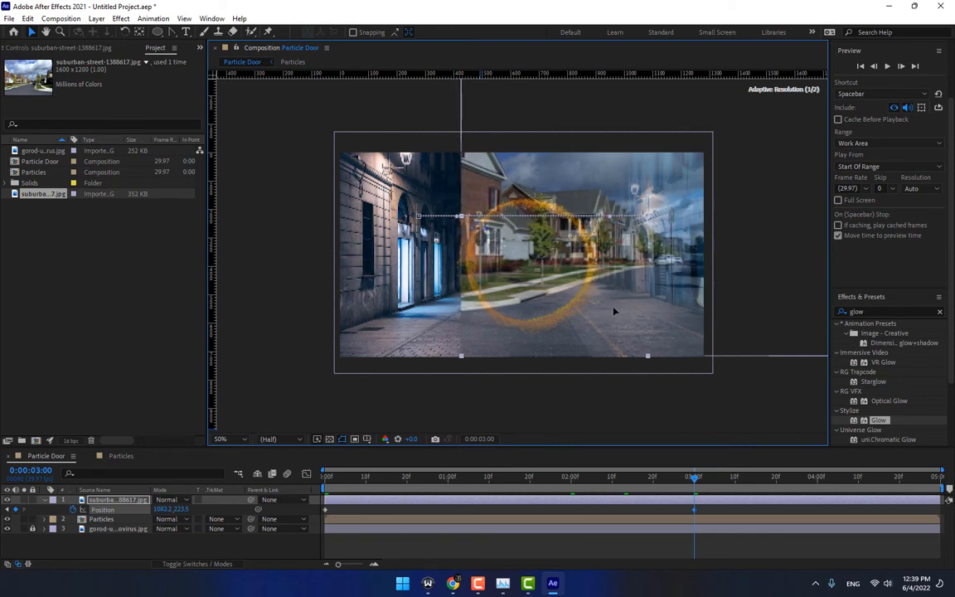
Create a new 1280 x 720 px solid named Circle Mask in the Particle Door composition
left_click(171, 554)
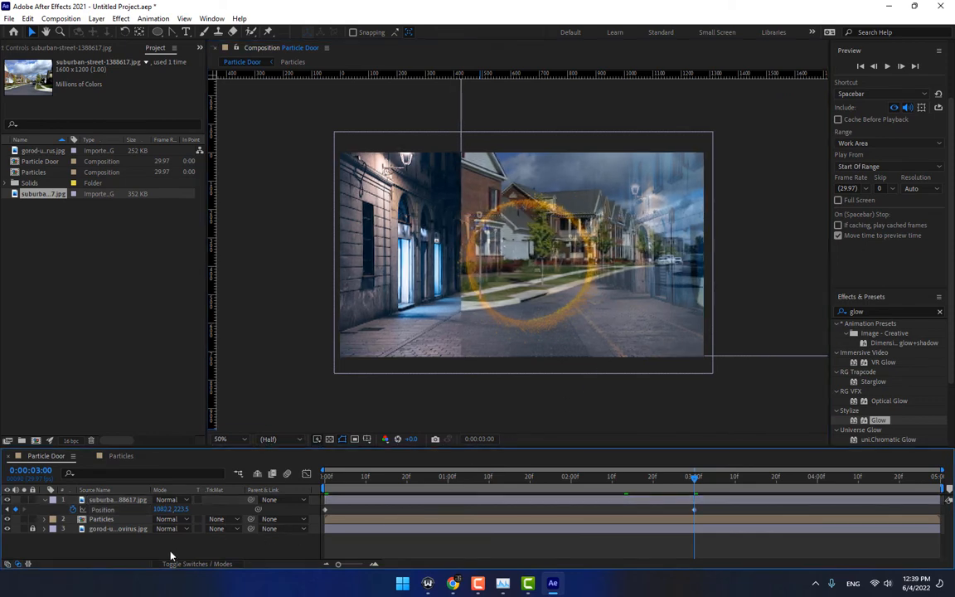
right_click(161, 550)
mouse_move(207, 401)
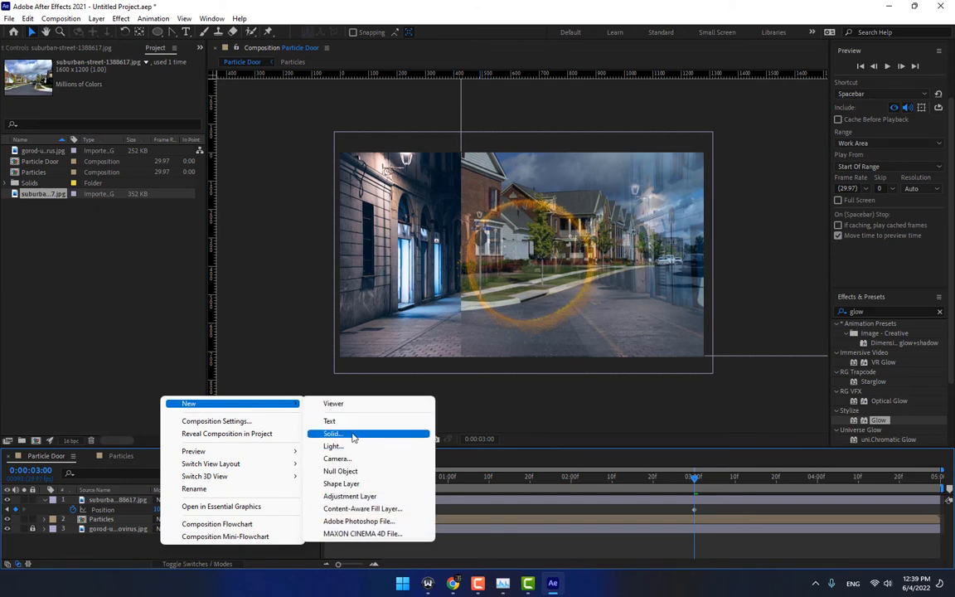
left_click(352, 437)
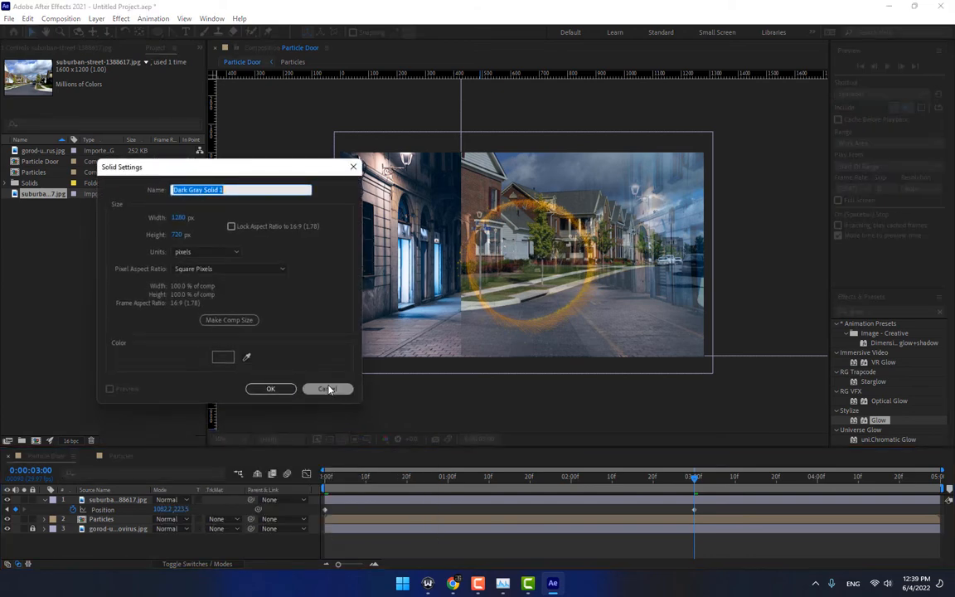
type("Circle Mask")
key("Return")
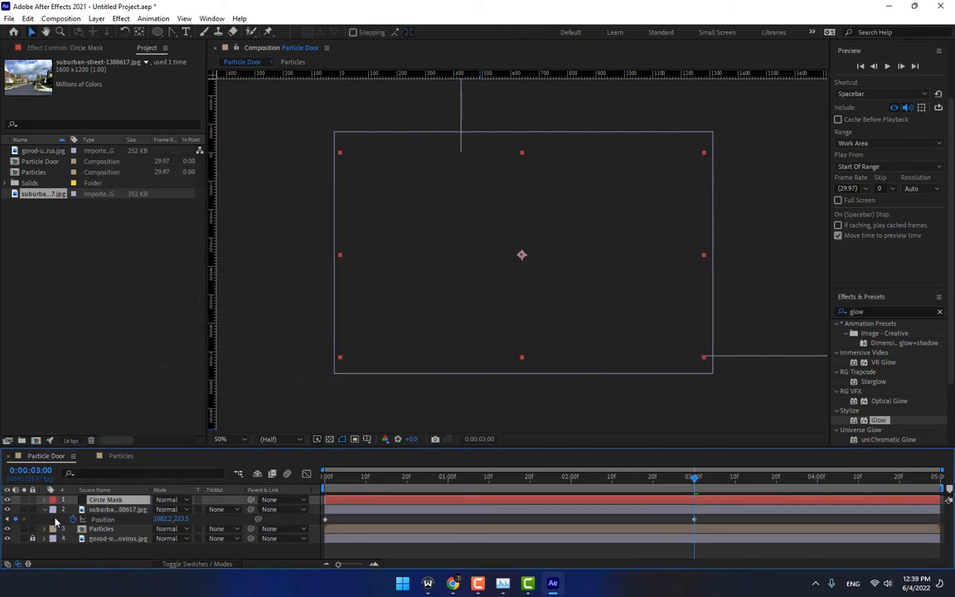
With the Circle Mask and suburban street layers hidden, draw a circular mask on the solid along the portal ring, and show both layers again
left_click(8, 500)
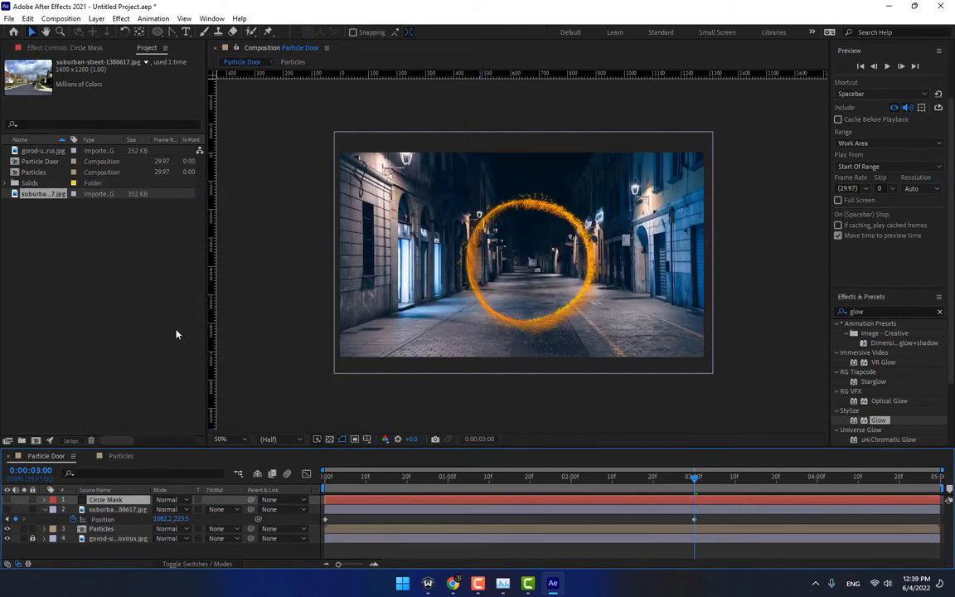
key("q")
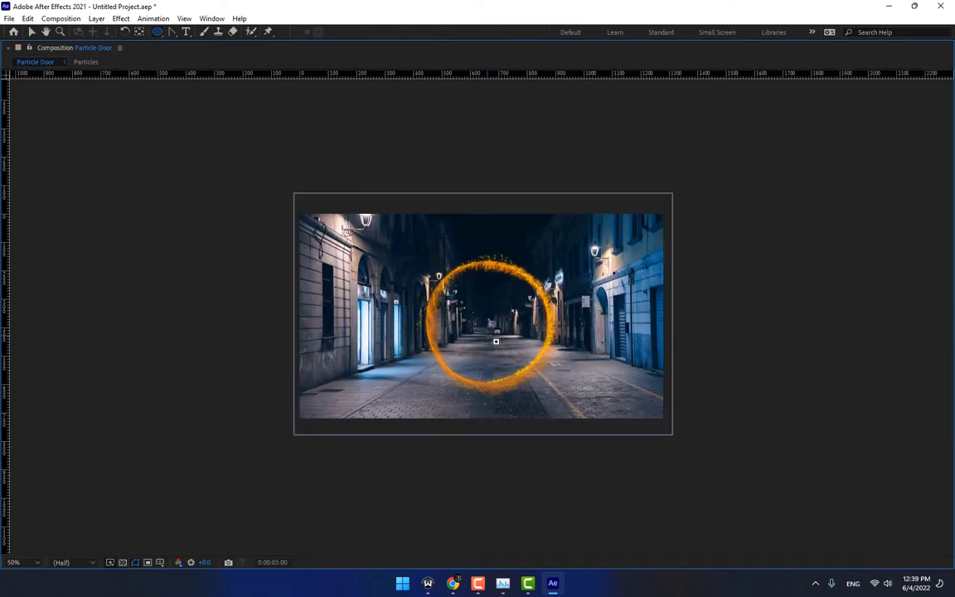
key("grave")
scroll(489, 331, "up", 2)
scroll(491, 331, "down", 1)
left_click_drag(499, 333, 595, 443)
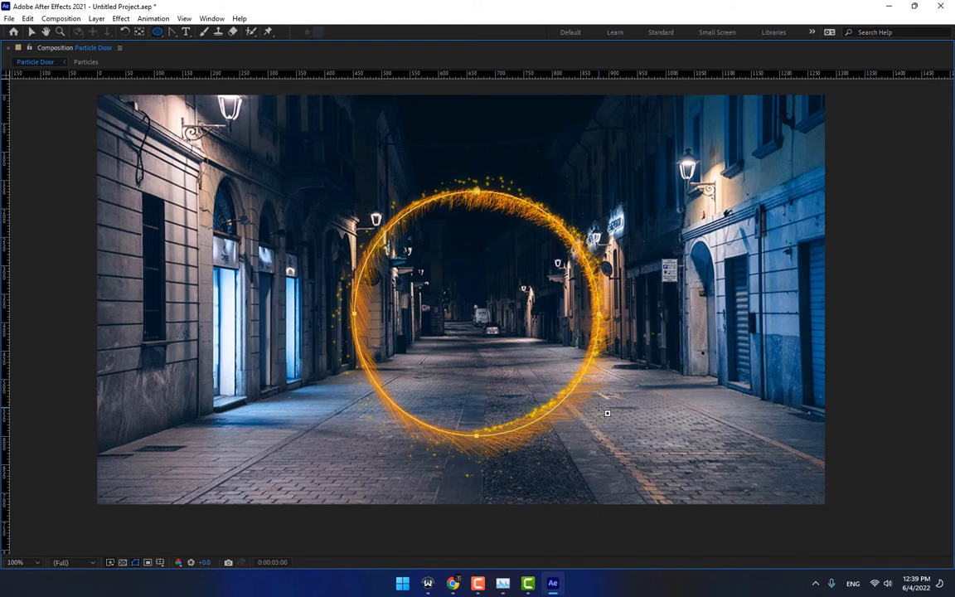
key("grave")
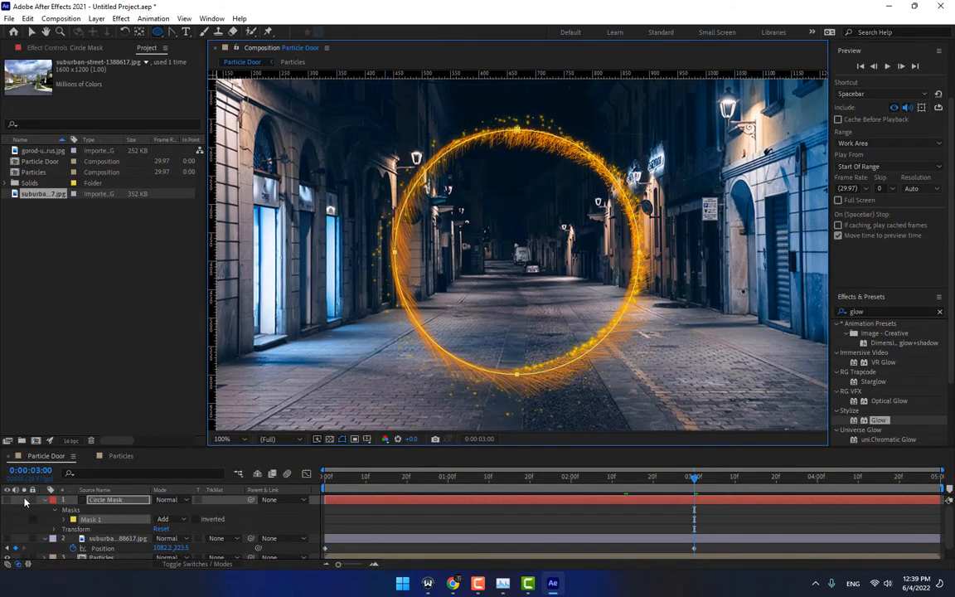
left_click(7, 500)
left_click(8, 539)
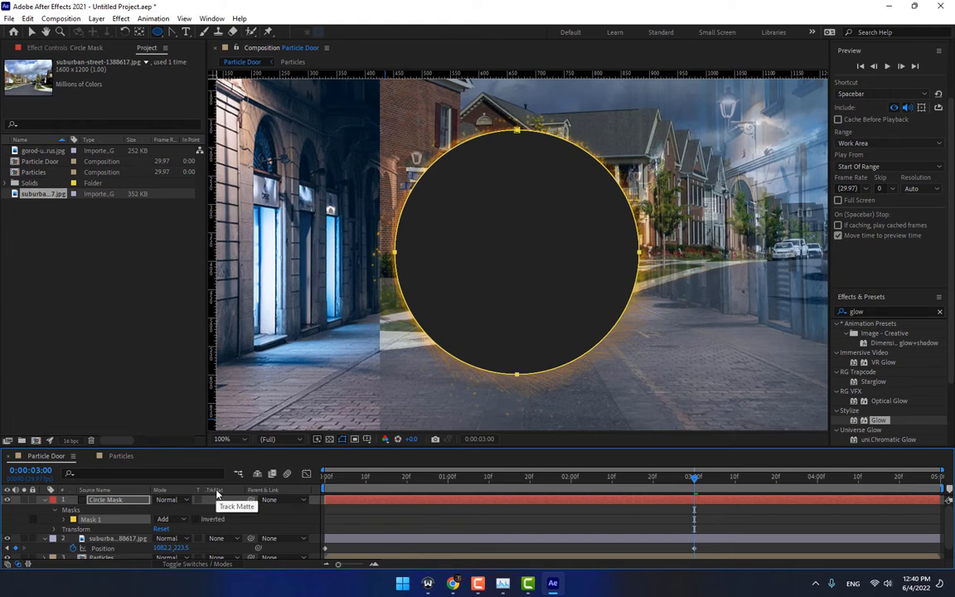
Set the suburban street layer's track matte to Alpha Matte "Circle Mask", after trying the Luma Matte
left_click(214, 539)
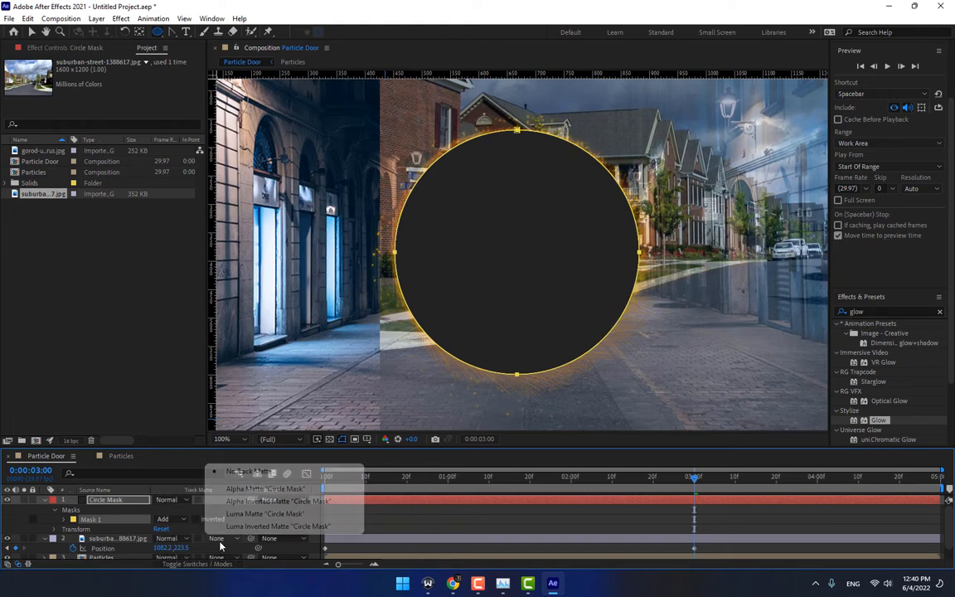
left_click(246, 514)
left_click(217, 539)
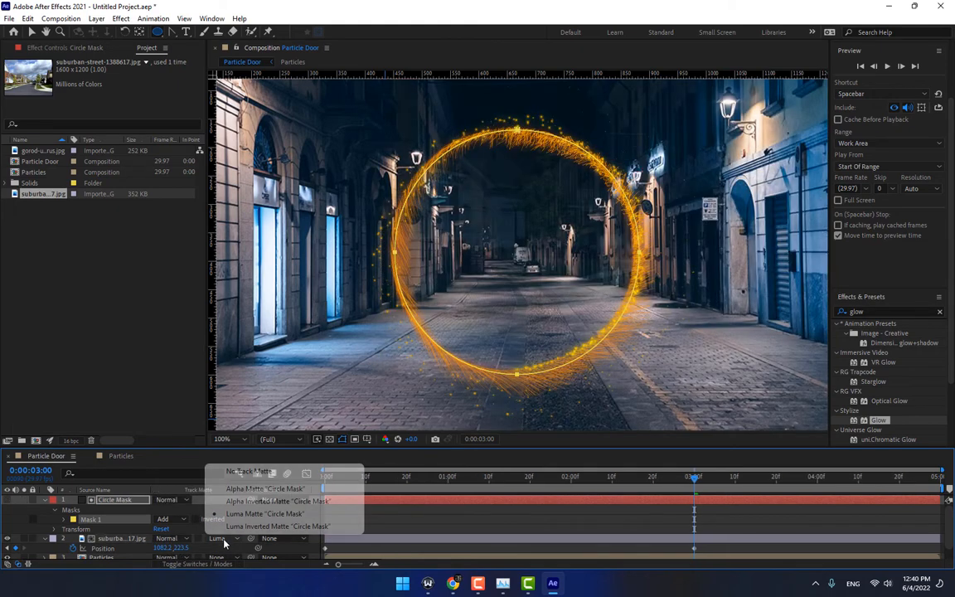
left_click(240, 489)
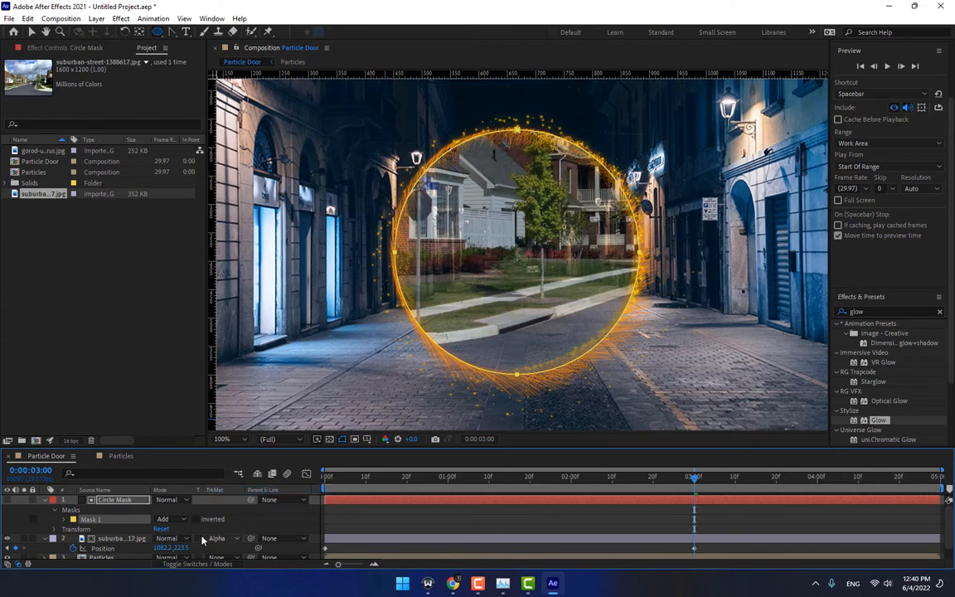
Set the suburban street layer's Opacity to 100%
left_click(99, 539)
key("t")
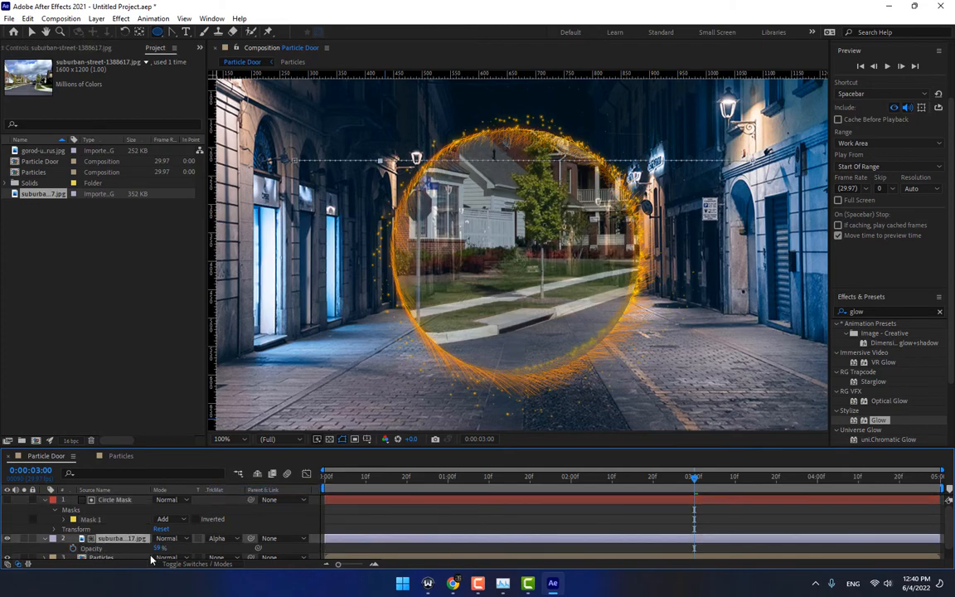
left_click(287, 518)
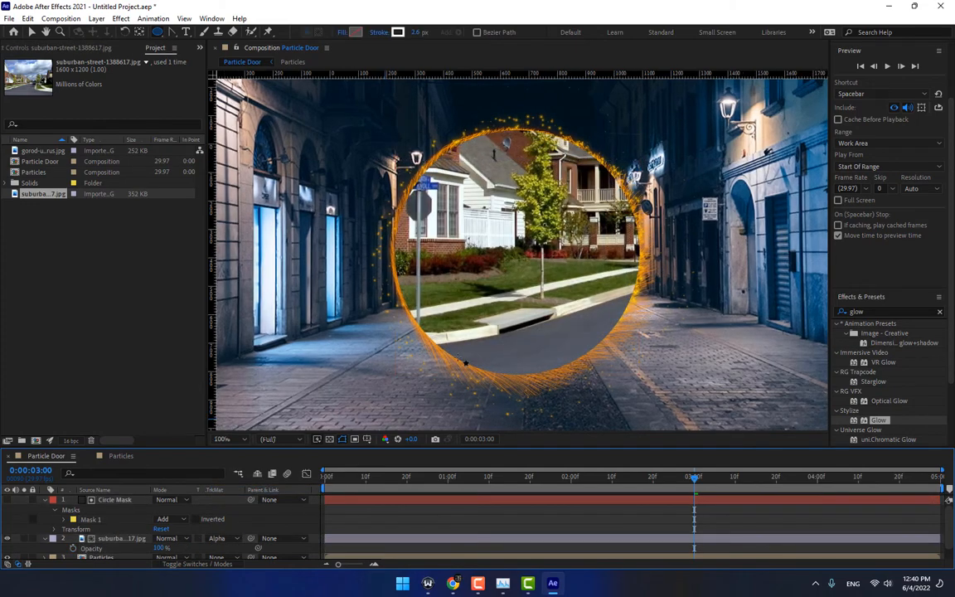
scroll(466, 362, "down", 1)
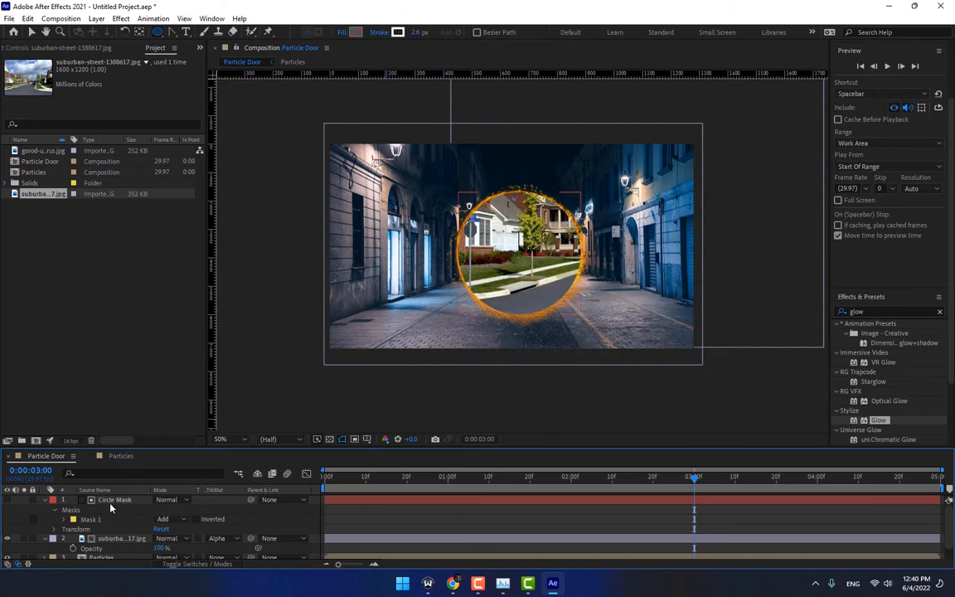
Collapse the Circle Mask and suburban street layers and move both beneath the Particles layer
left_click(45, 500)
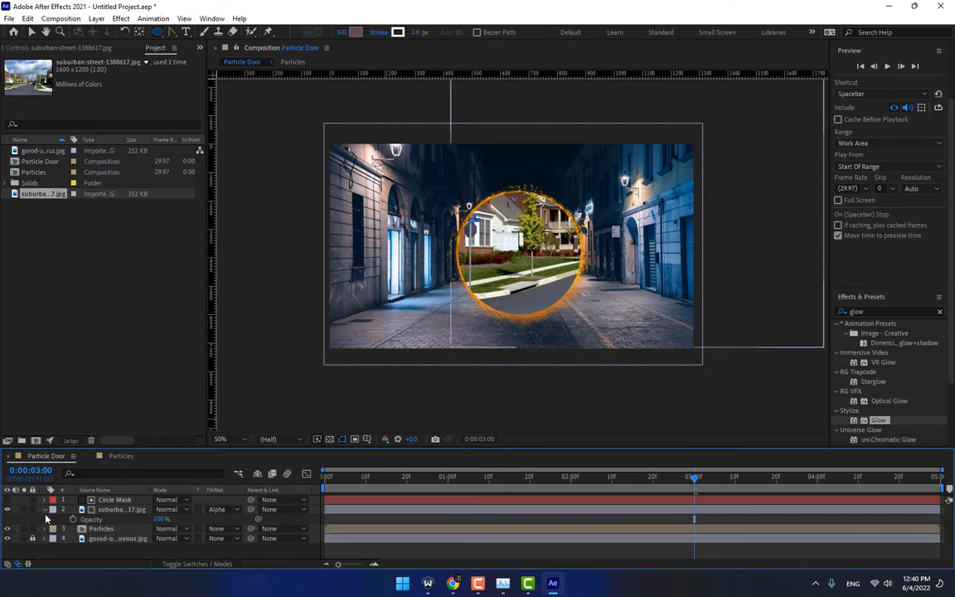
left_click(44, 510)
left_click(103, 501)
left_click(104, 509, "shift")
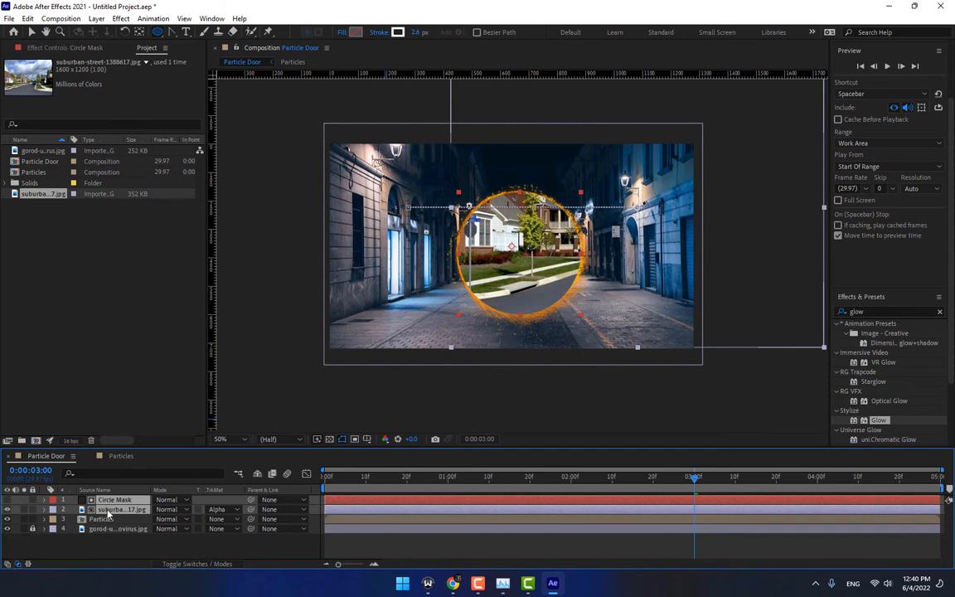
left_click_drag(108, 513, 107, 532)
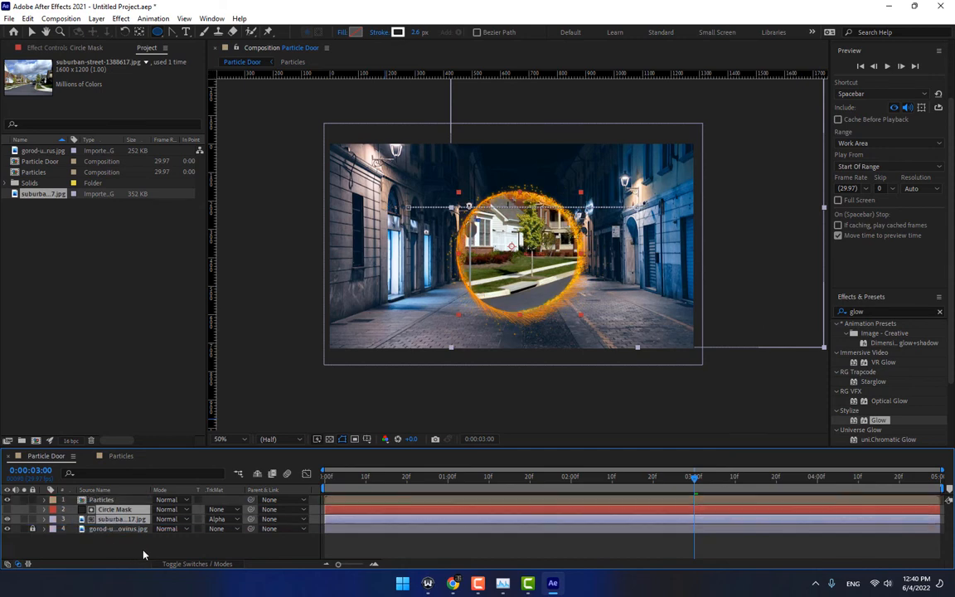
Set the suburban street layer's Opacity to 0% and keyframe it at 2 seconds
left_click(386, 477)
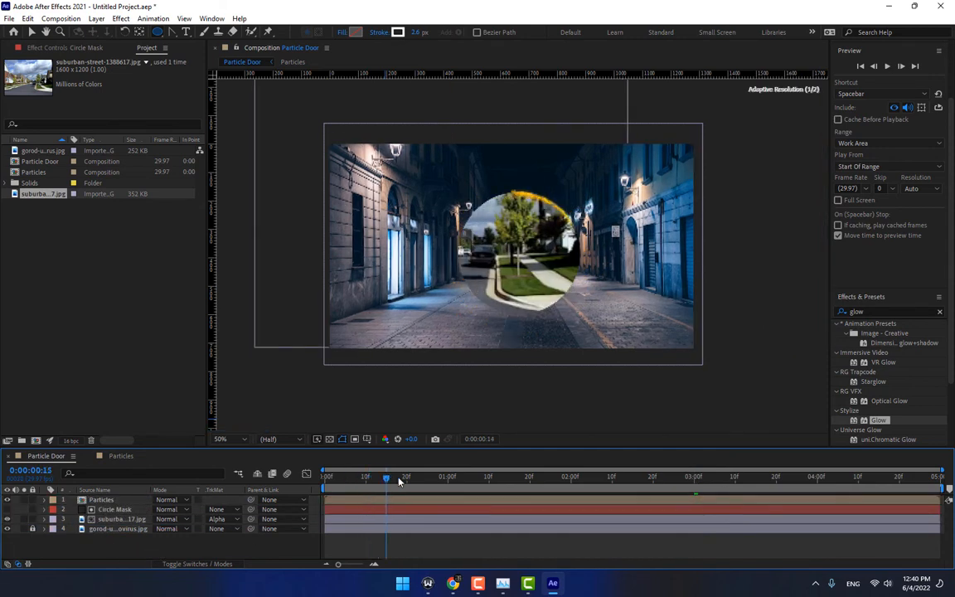
left_click_drag(399, 479, 451, 479)
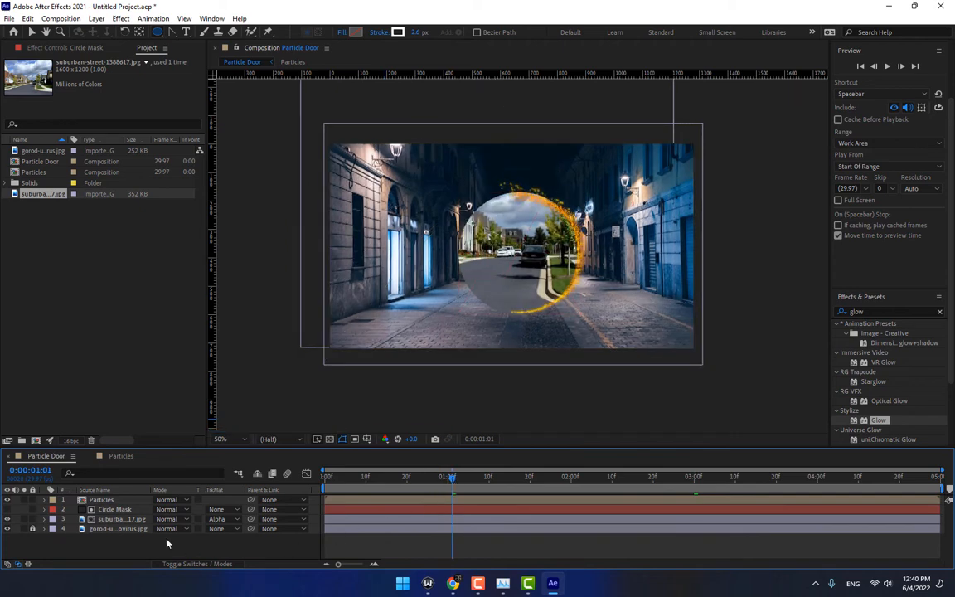
left_click(114, 519)
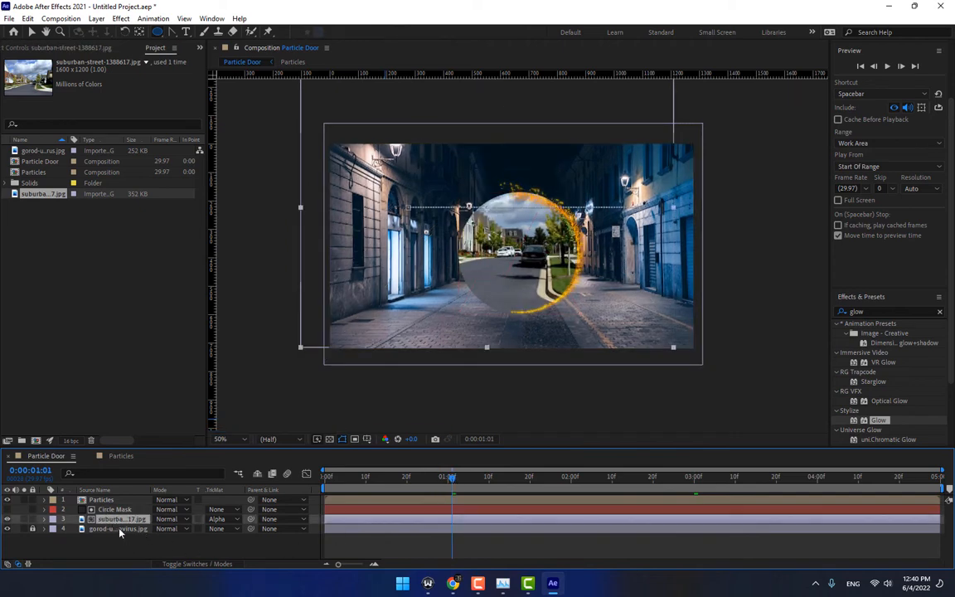
key("t")
left_click_drag(160, 529, 20, 538)
left_click_drag(453, 479, 571, 485)
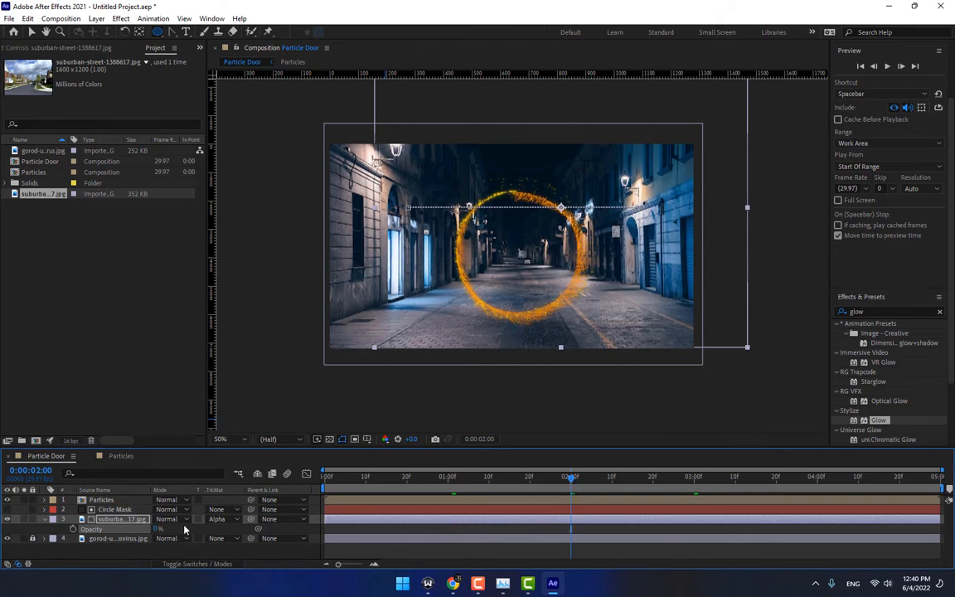
left_click(71, 529)
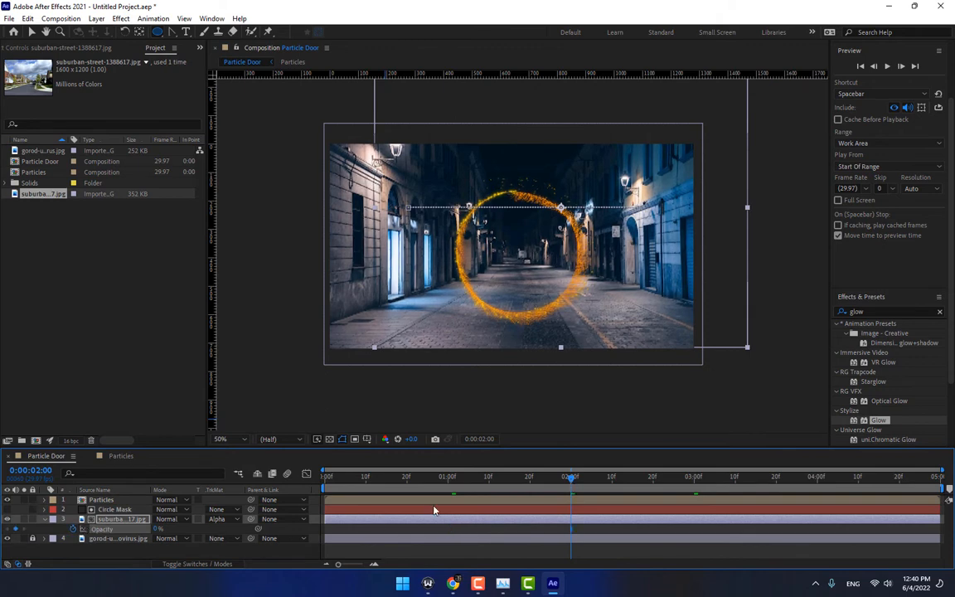
Keyframe the suburban street layer's Opacity at 100% at 0:00:02:10, and scrub the timeline to review the fade-in
left_click(695, 481)
left_click(612, 480)
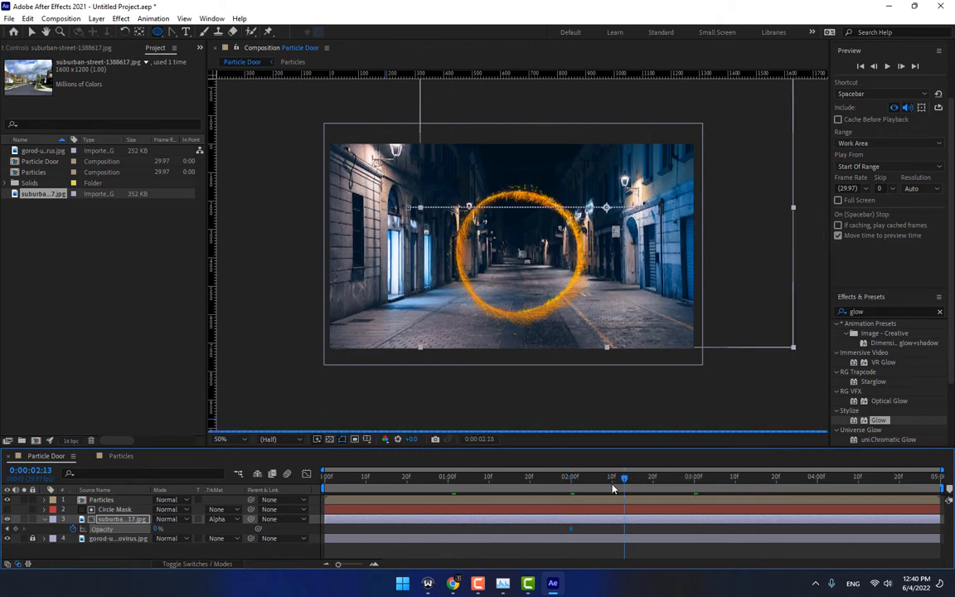
left_click_drag(155, 528, 282, 530)
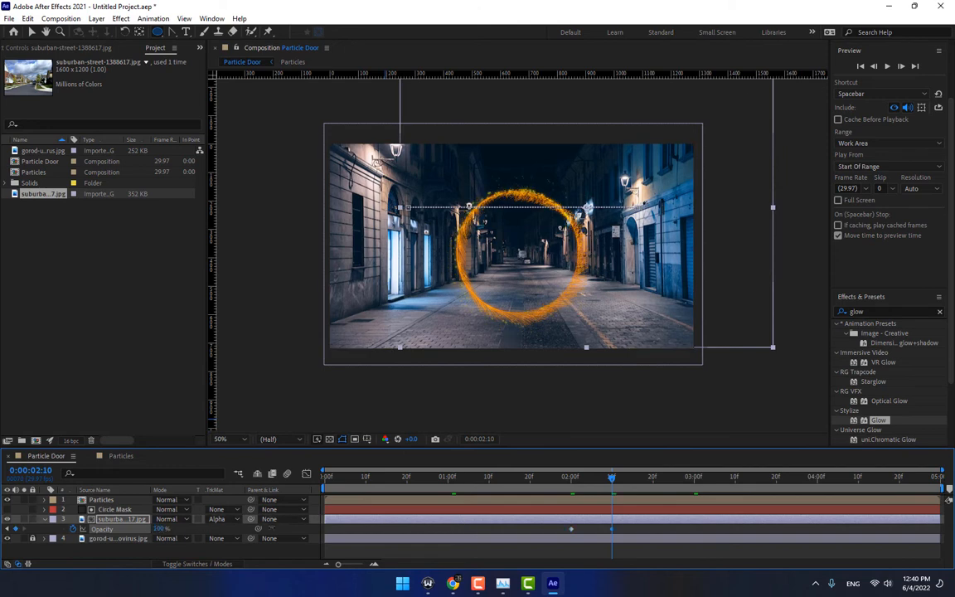
left_click(388, 551)
left_click_drag(407, 488, 673, 480)
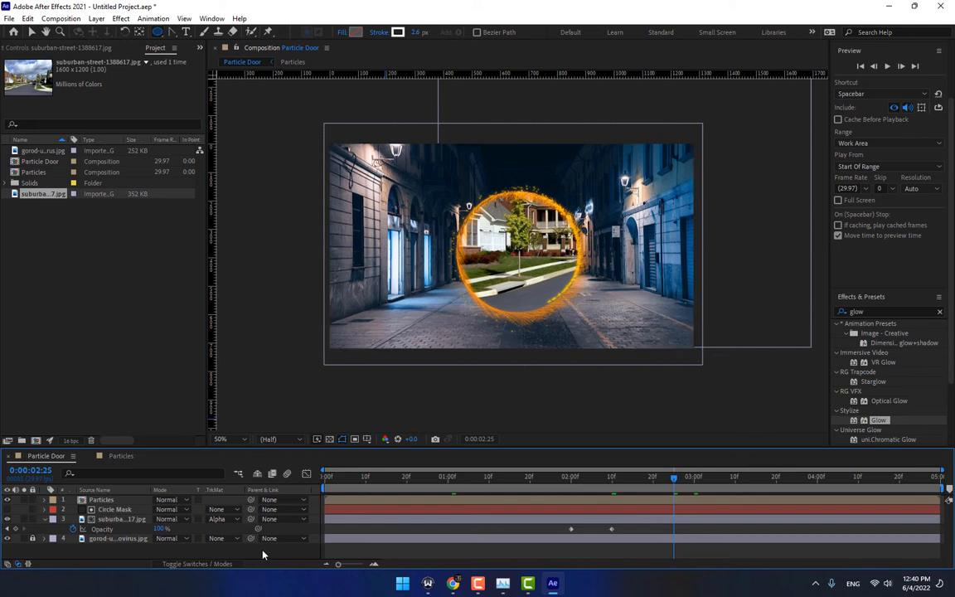
Create a new 1280 x 720 px solid named Sahdes, with an orange colour sampled from the portal ring
key("ctrl+y")
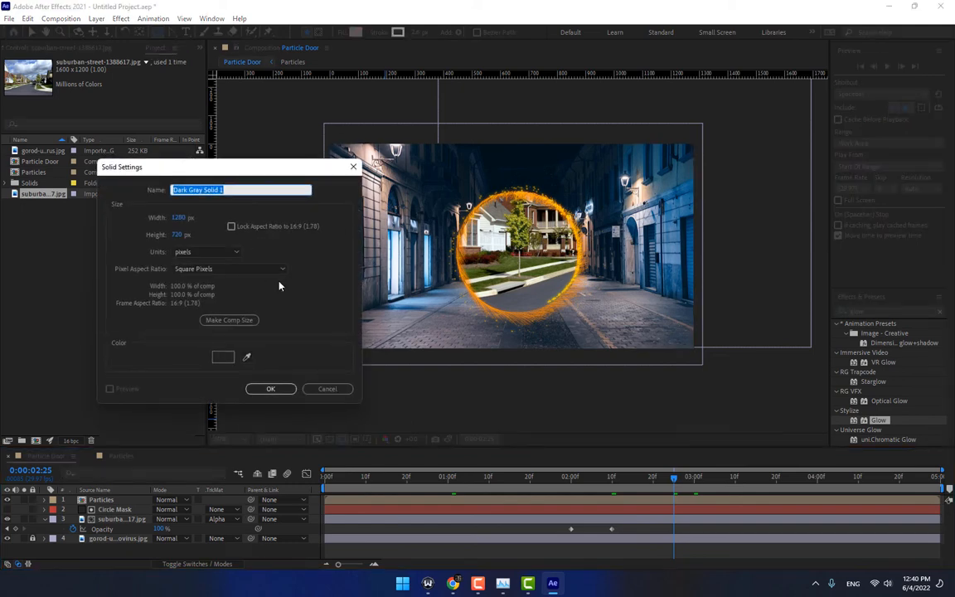
type("Sahe")
key("BackSpace")
type("des")
left_click(247, 357)
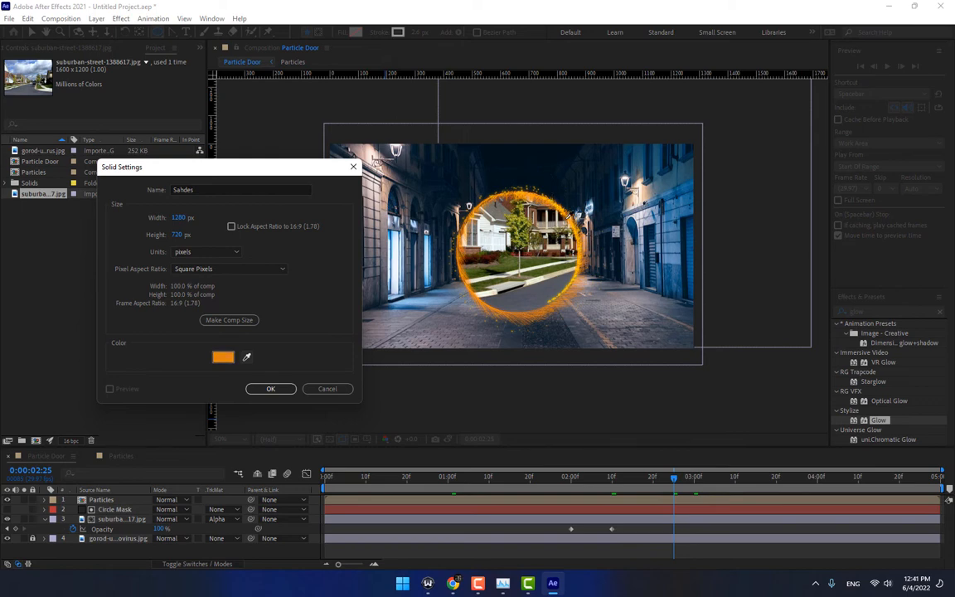
left_click(581, 260)
left_click(271, 390)
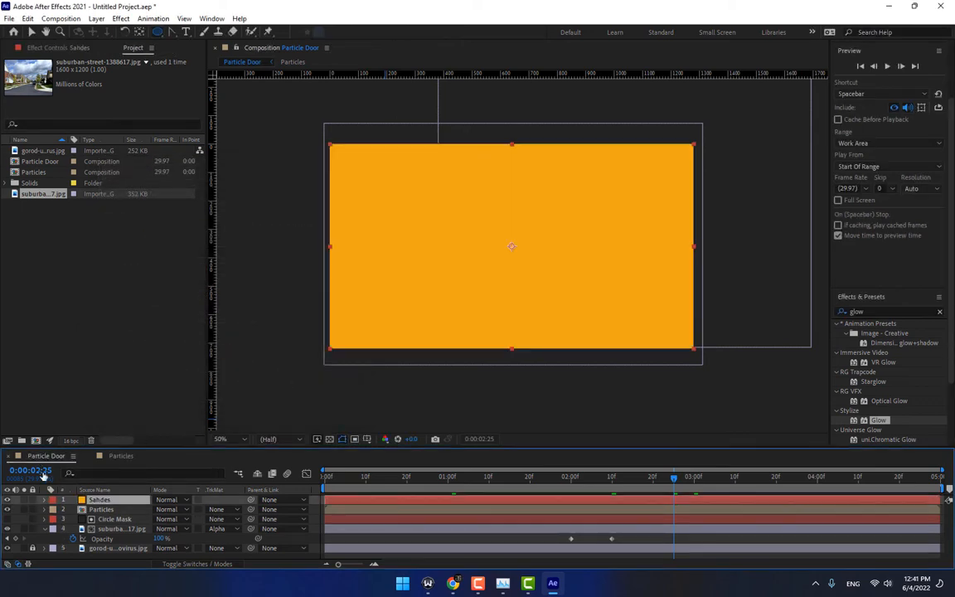
Hide the Sahdes solid and move it beneath the suburban street layer, directly above the night street image
left_click(7, 499)
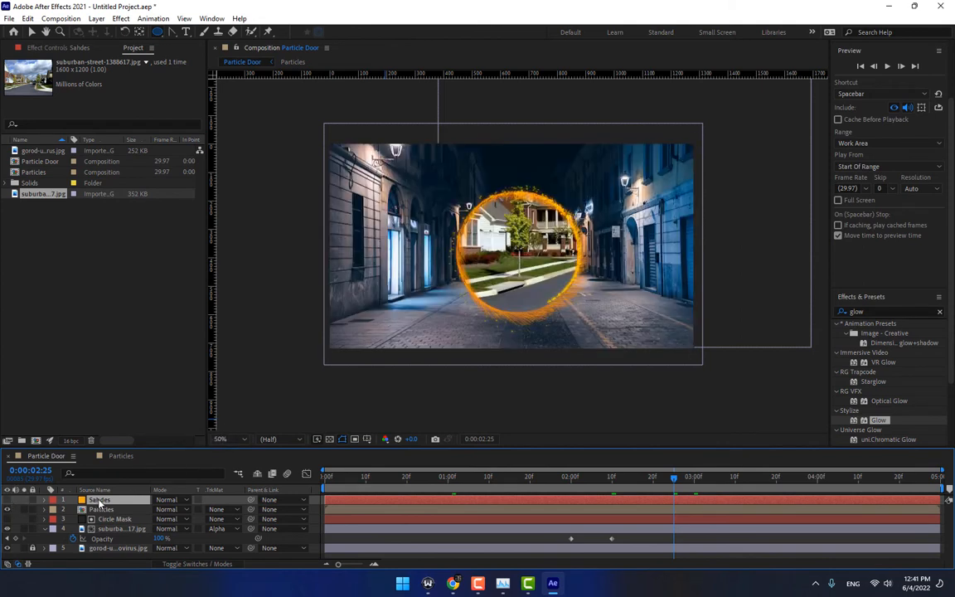
left_click_drag(103, 501, 102, 543)
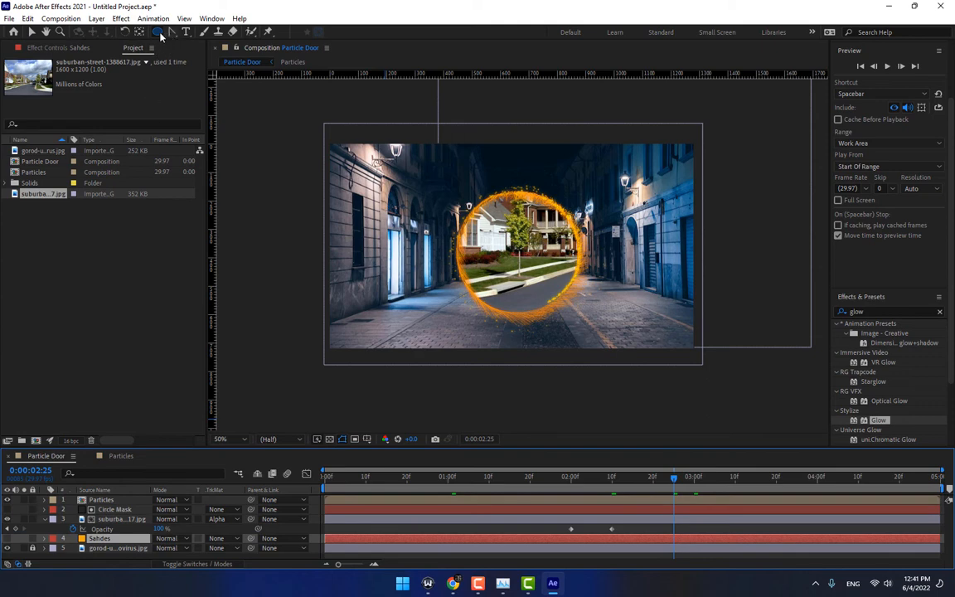
Draw a U-shaped Pen mask on the Sahdes solid covering the left wall, street floor and right wall, and show the solid
left_click(205, 44)
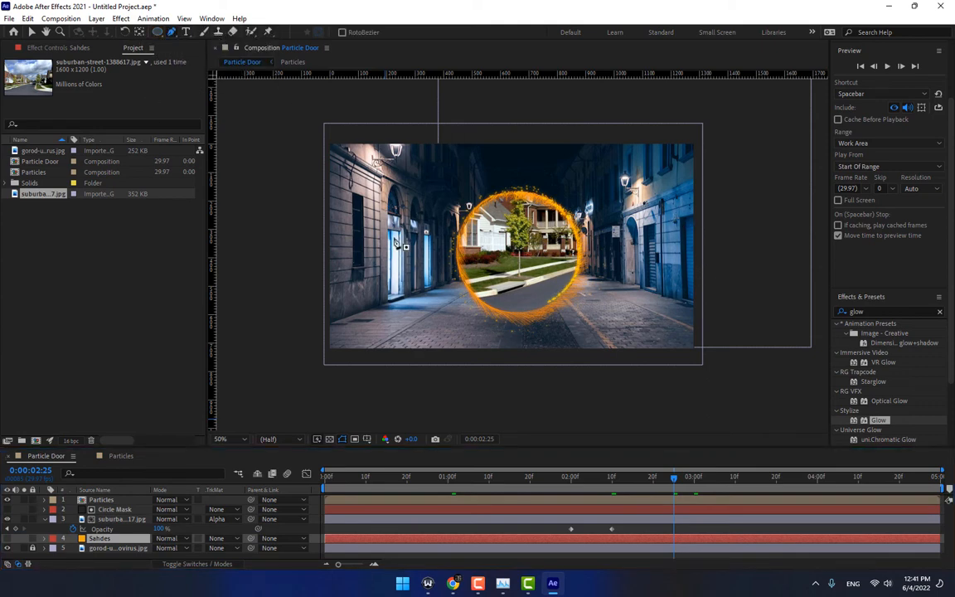
left_click(391, 184)
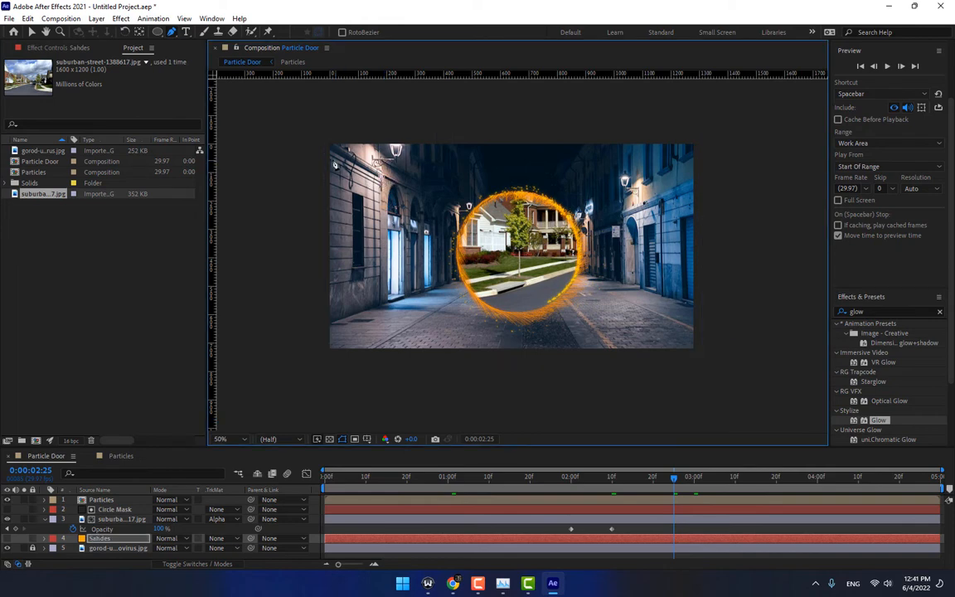
left_click(327, 153)
left_click(330, 325)
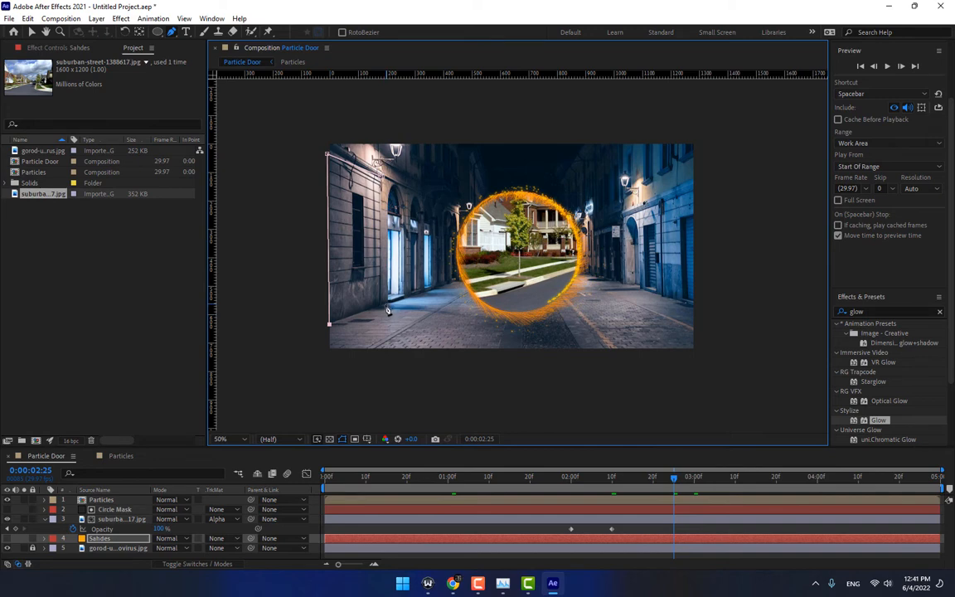
left_click(695, 327)
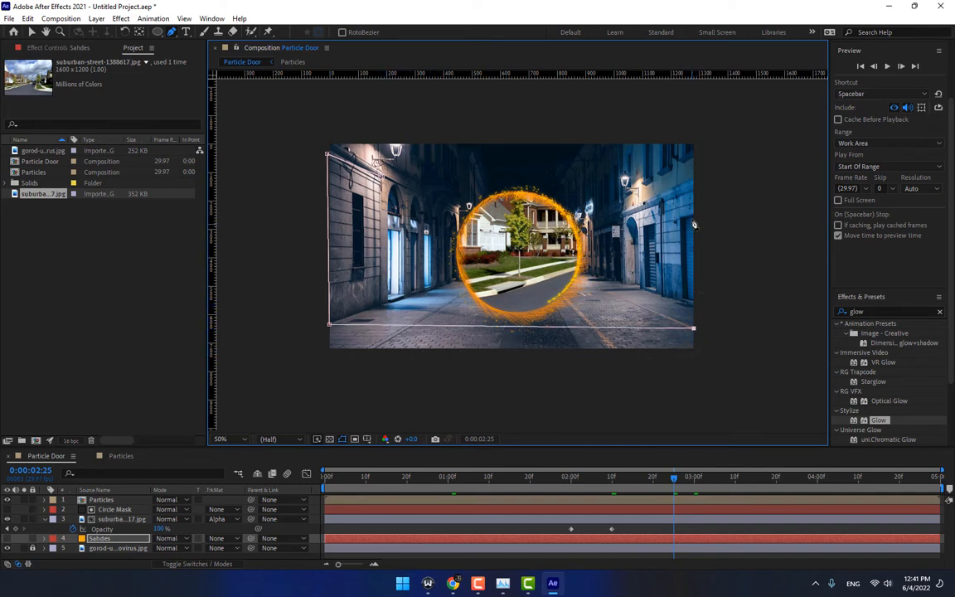
left_click(692, 190)
left_click(660, 200)
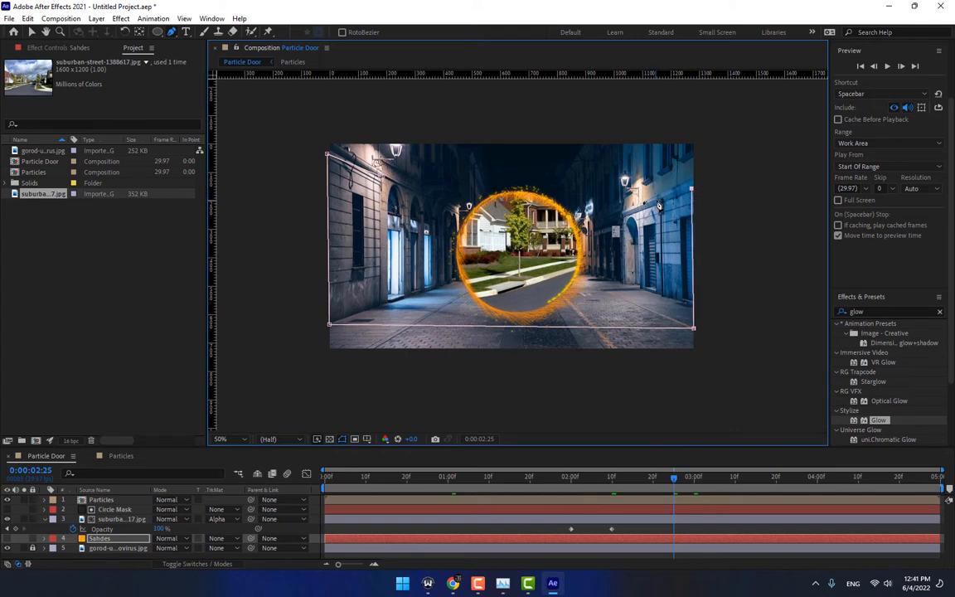
left_click(643, 292)
left_click(406, 293)
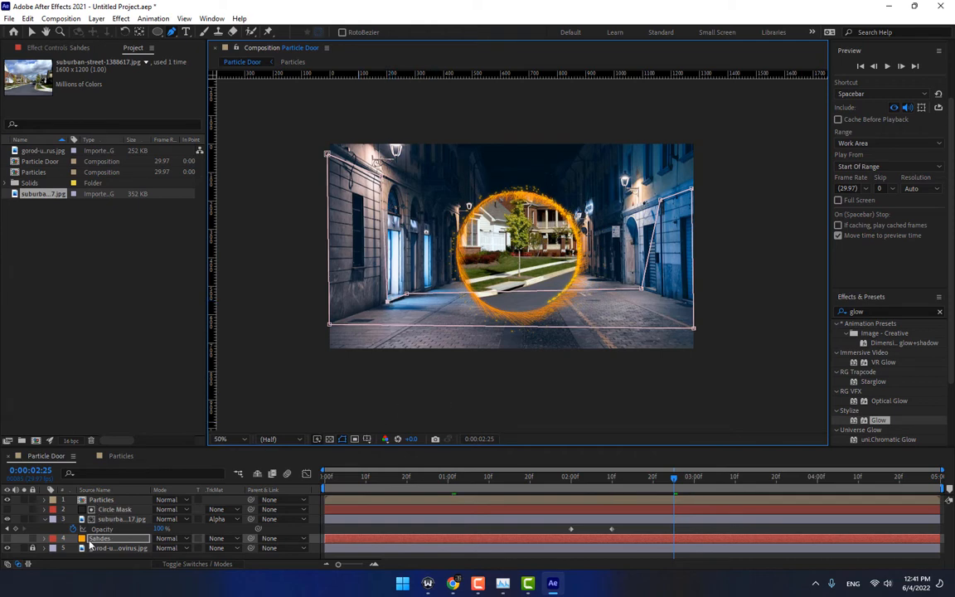
left_click(90, 540)
left_click(7, 538)
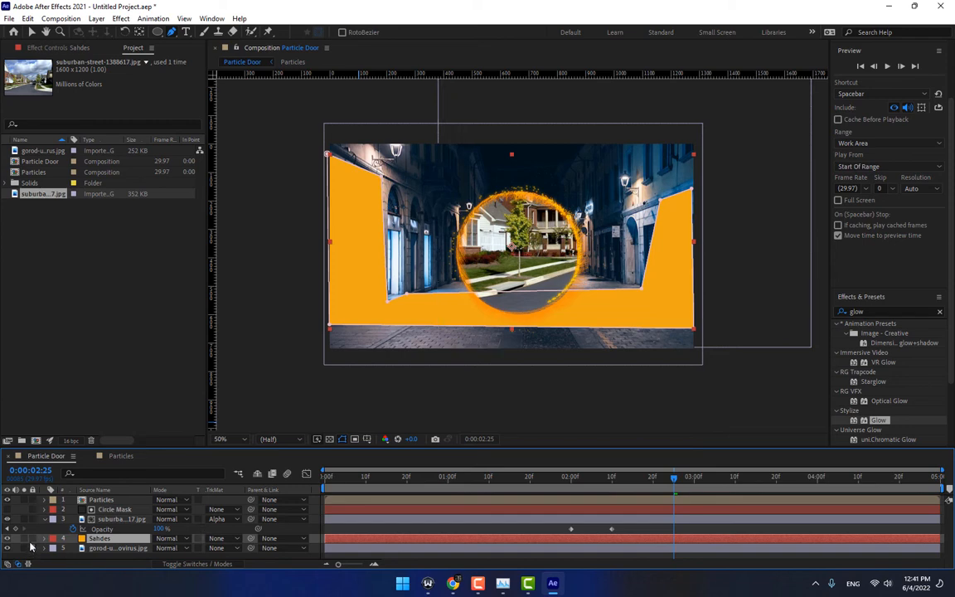
Solo the Sahdes and night street layers, and cycle through the solid's blending modes to Overlay
left_click_drag(24, 538, 24, 549)
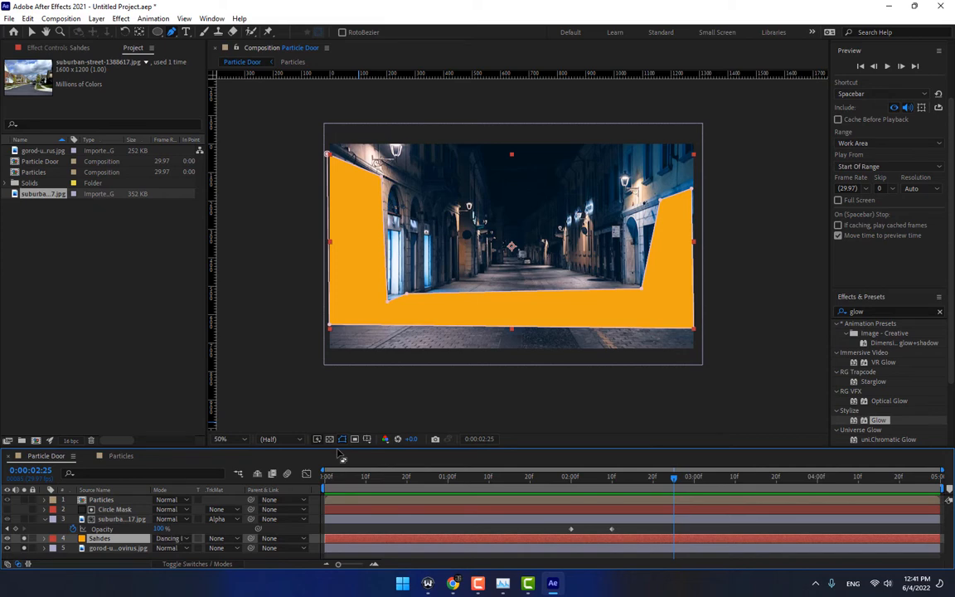
key("shift+equal")
key("shift+equal")
key("shift+equal")
key("shift+equal")
key("shift+equal")
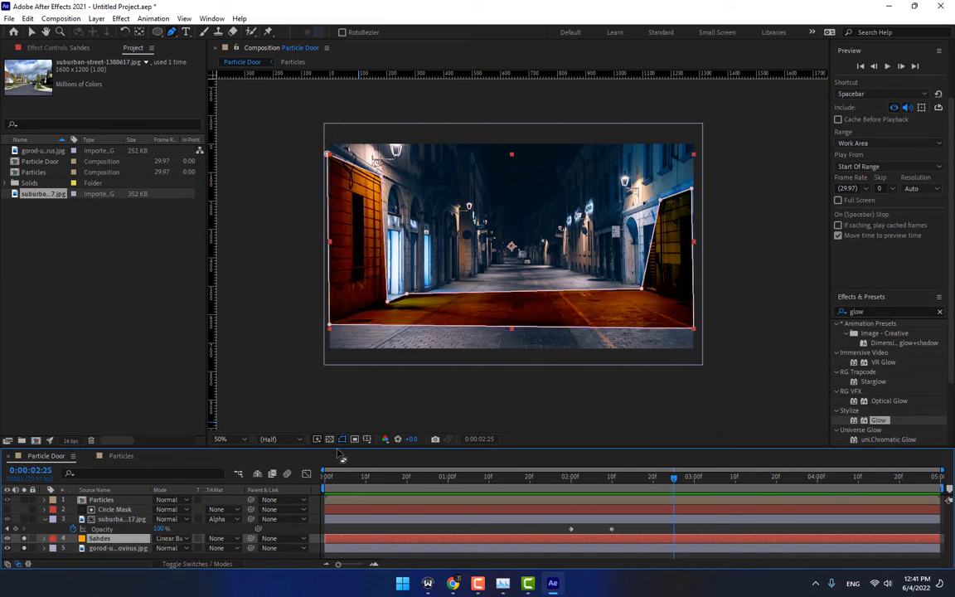
key("shift+equal")
key("shift+equal")
key("shift+equal")
key("shift+equal")
key("shift+equal")
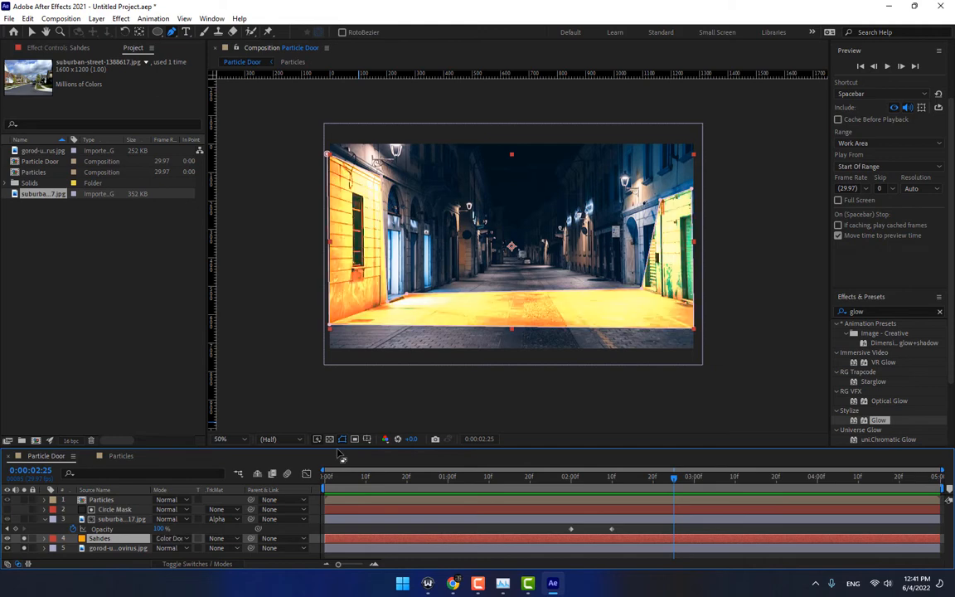
key("shift+equal")
key("shift+equal")
key("shift+equal")
key("shift+equal")
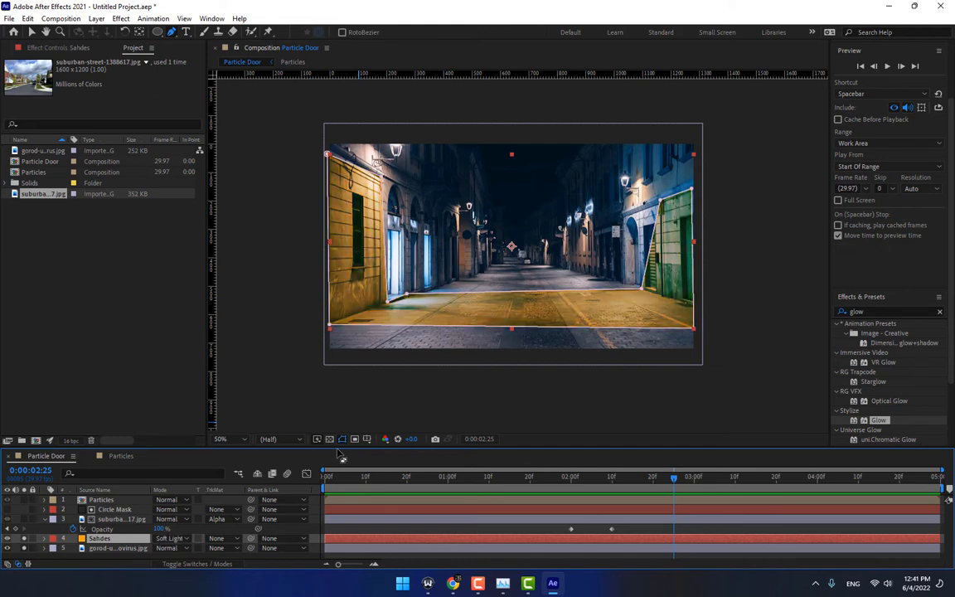
key("shift+minus")
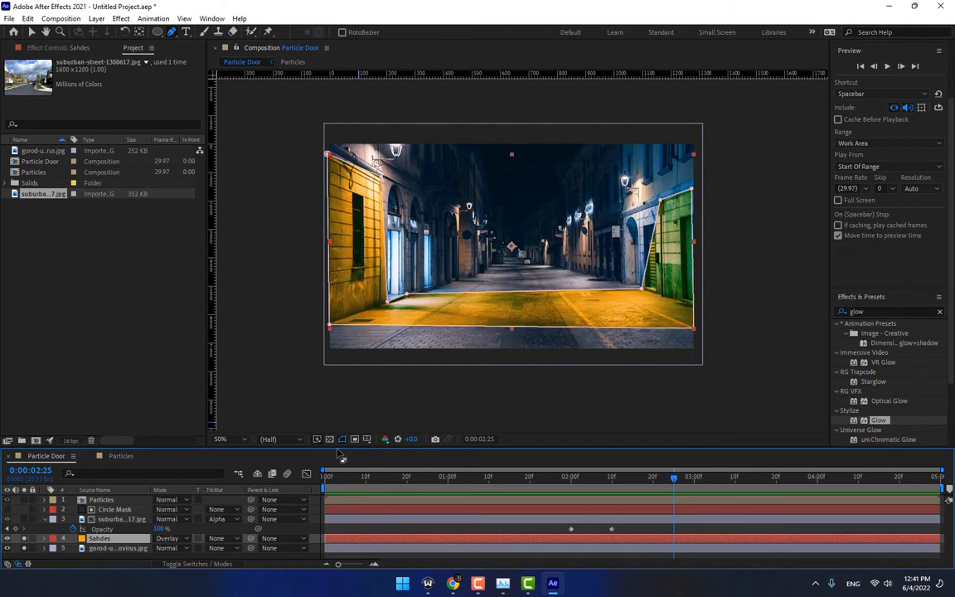
Feather the Sahdes solid's mask to 152 pixels so the orange light blends softly into the street
key("m")
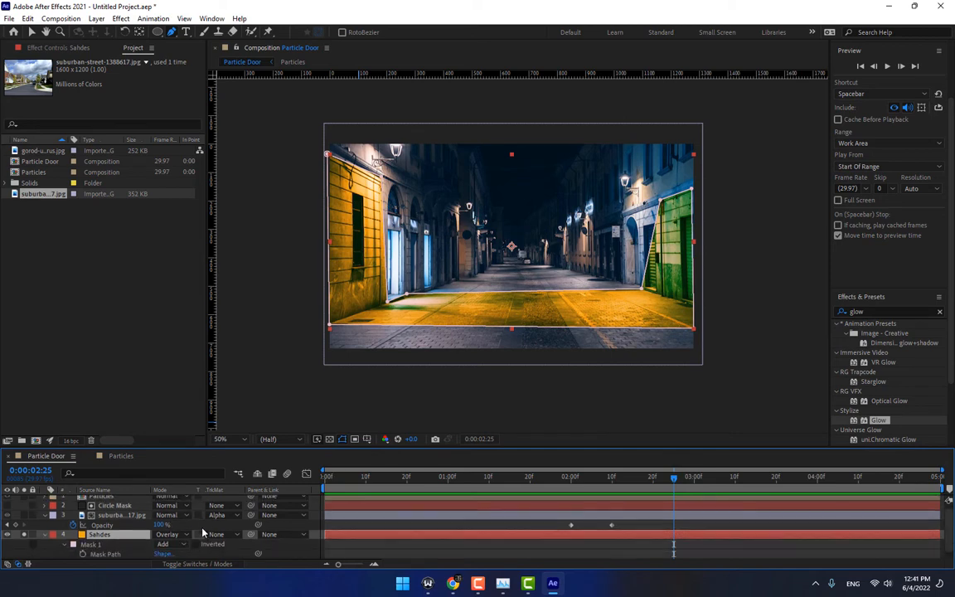
scroll(209, 553, "down", 2)
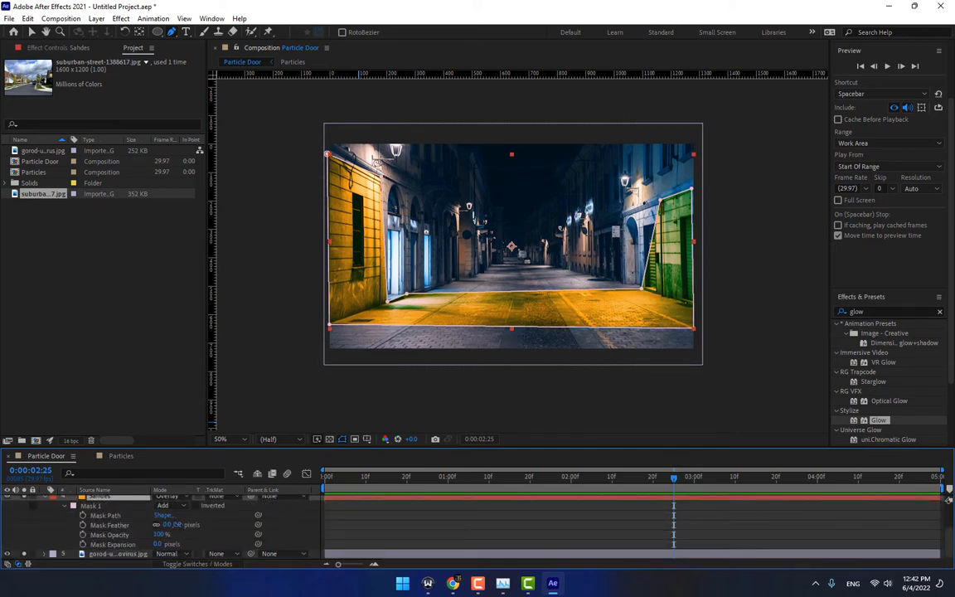
left_click_drag(179, 525, 284, 524)
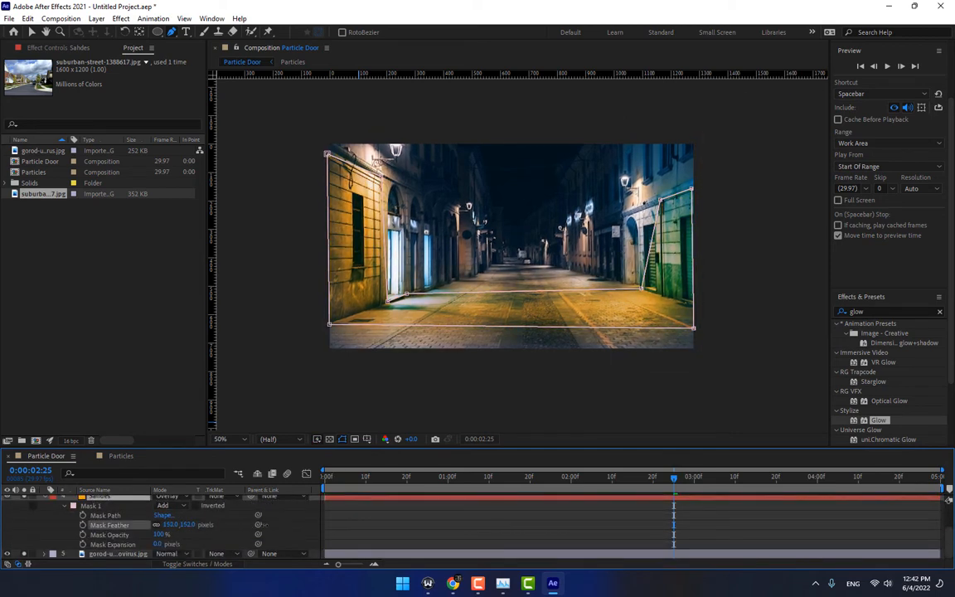
left_click(279, 530)
left_click_drag(372, 479, 403, 481)
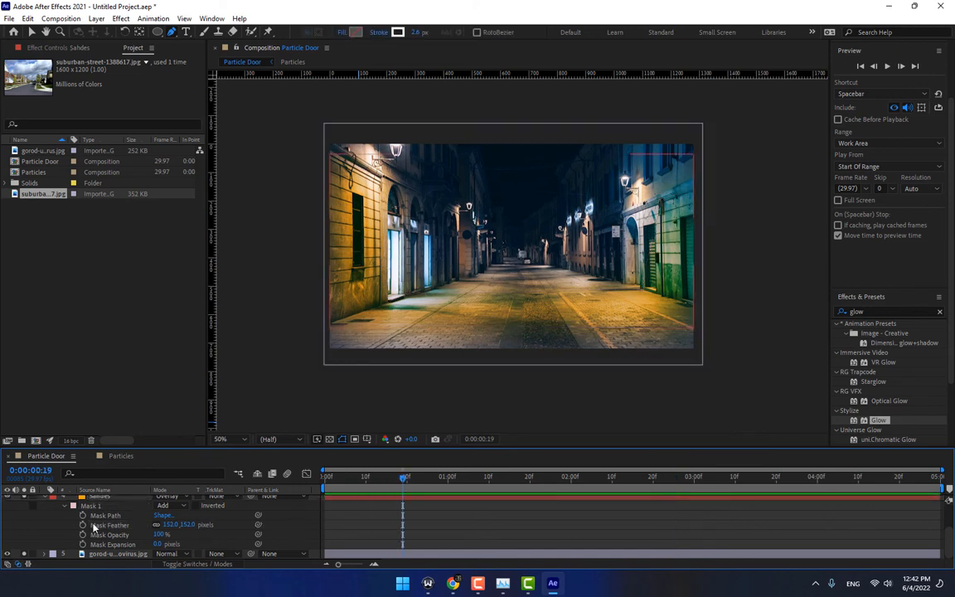
Collapse the Sahdes mask properties and turn off solo for the Sahdes and night street layers
scroll(45, 524, "up", 1)
left_click(44, 526)
left_click(24, 538)
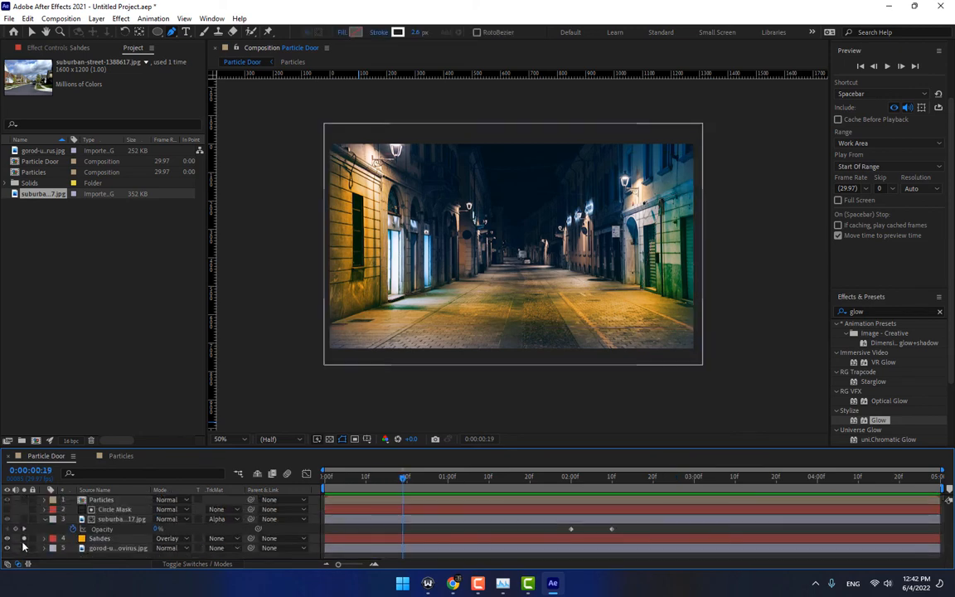
left_click(24, 548)
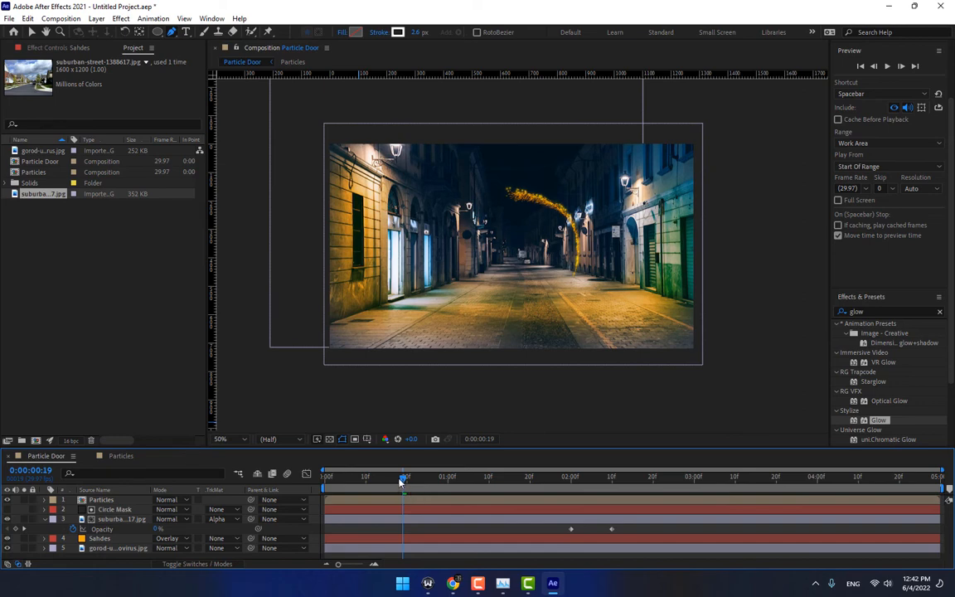
Keyframe the Sahdes solid's Opacity from 0% at 0:00:01:05 to 100% at 0:00:02:00
left_click_drag(403, 481, 470, 481)
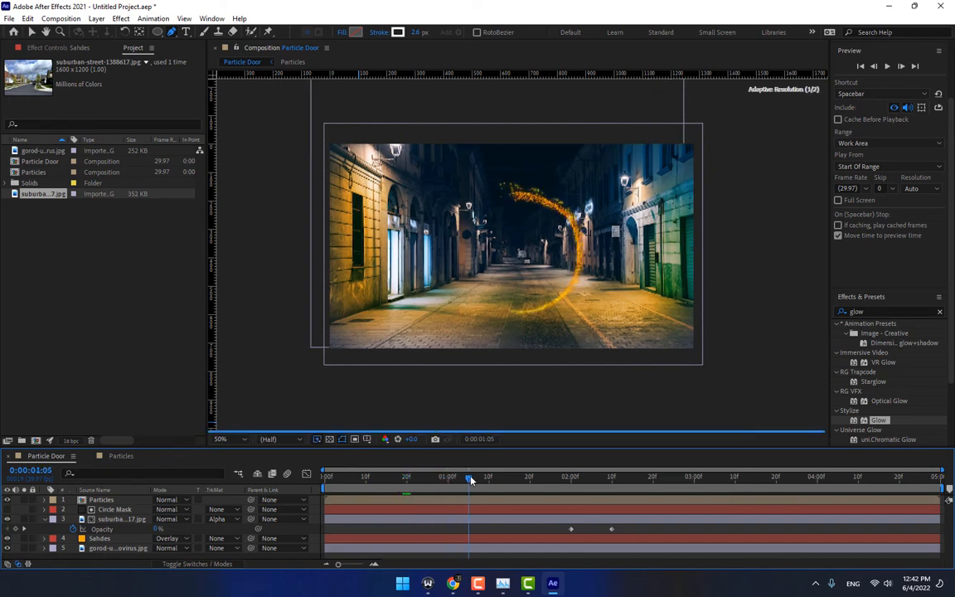
left_click(100, 539)
key("t")
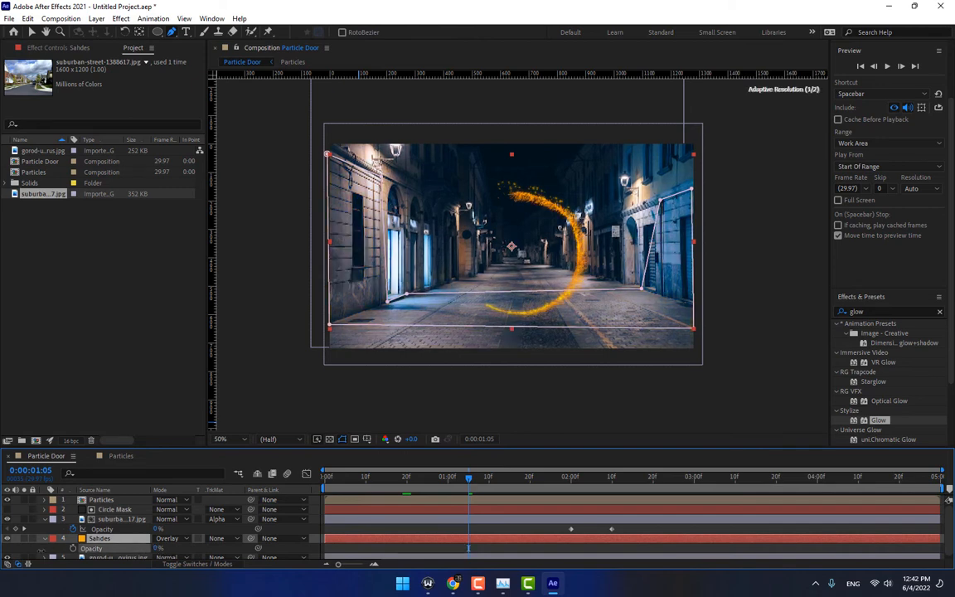
left_click(73, 548)
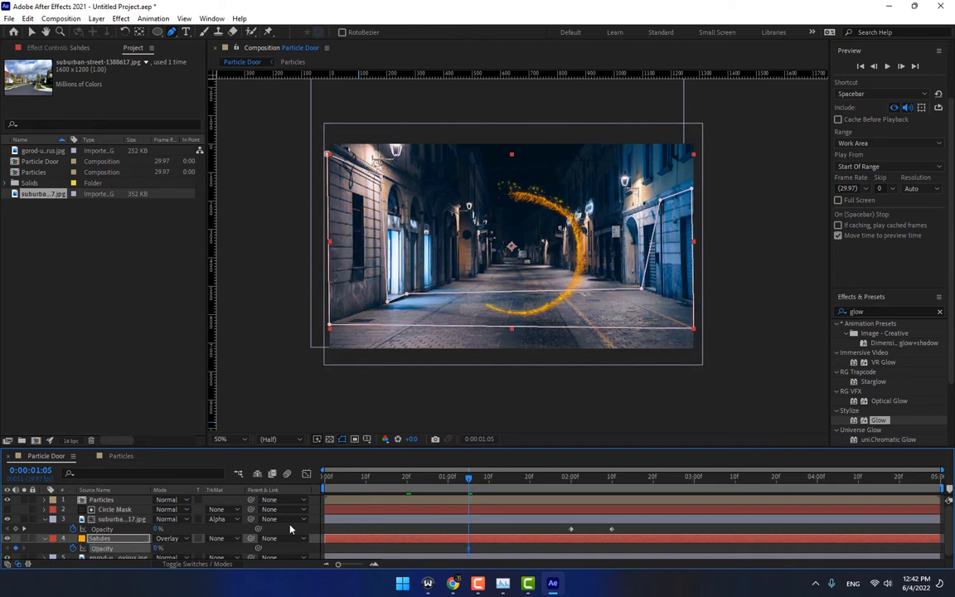
left_click(571, 478)
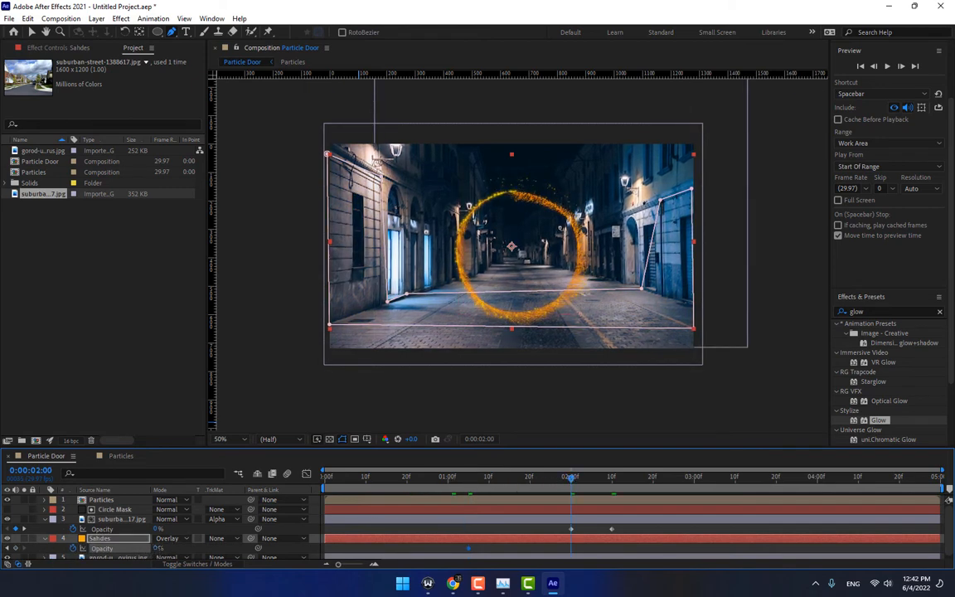
left_click_drag(158, 548, 229, 545)
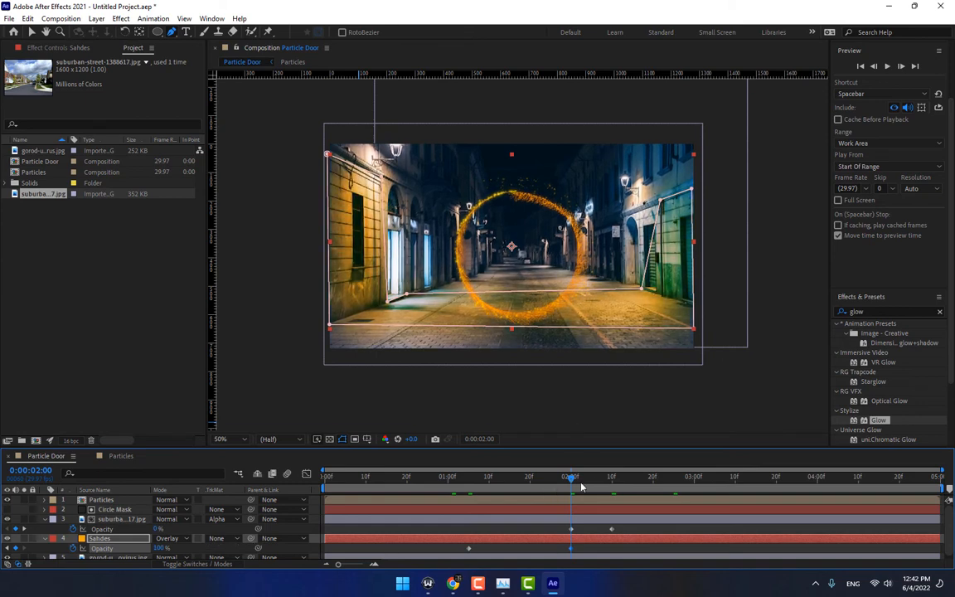
left_click_drag(590, 481, 645, 482)
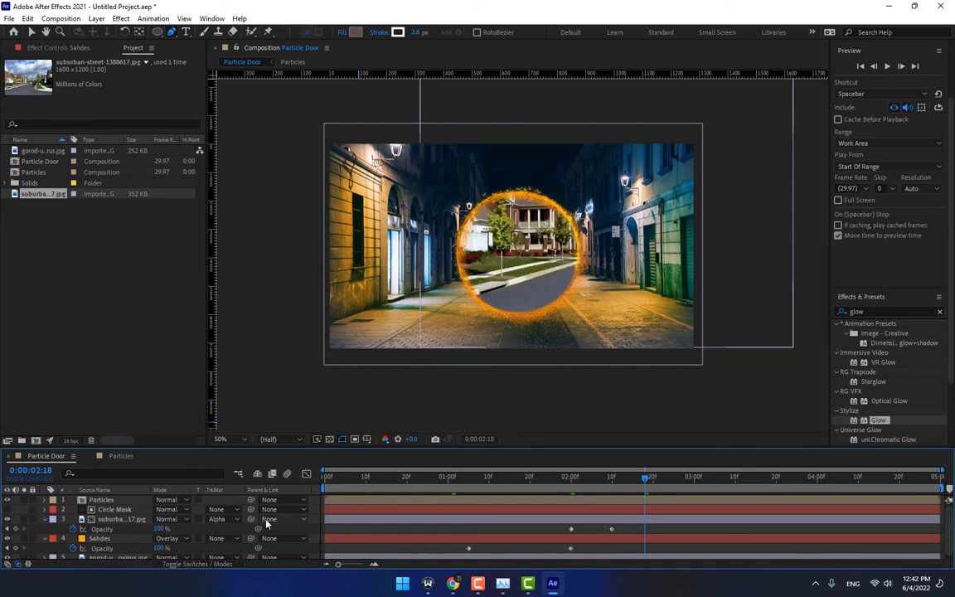
Move the two lower corner points of the Sahdes mask down, closer to the bottom edge of the street image
left_click(98, 539)
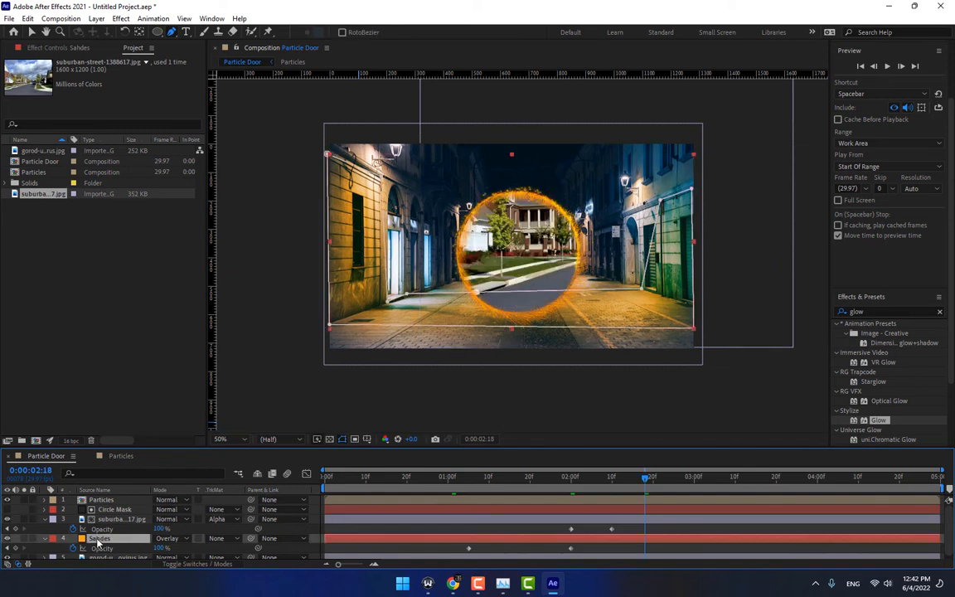
left_click(329, 326)
left_click_drag(330, 338, 332, 339)
left_click_drag(694, 330, 695, 339)
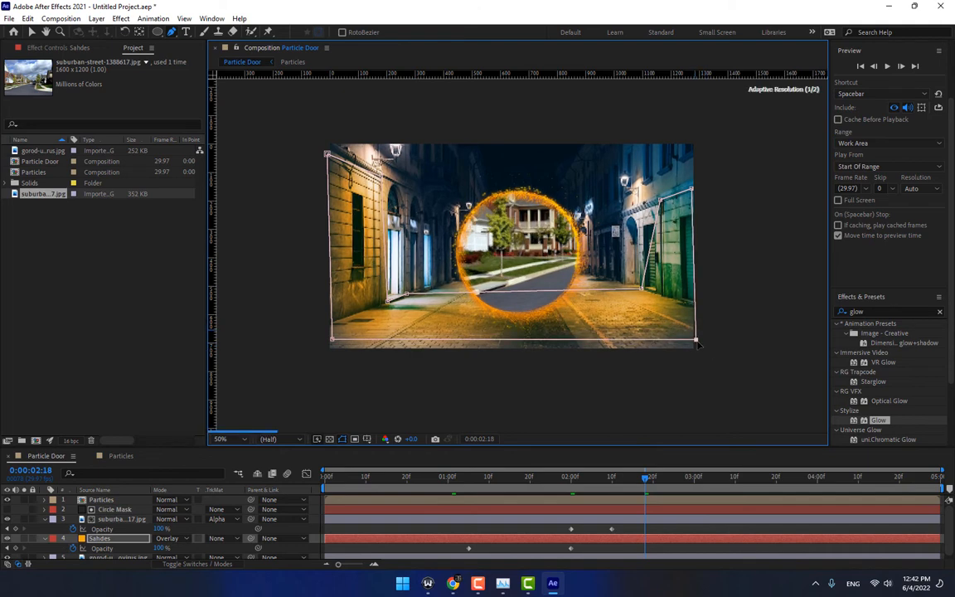
left_click(586, 529)
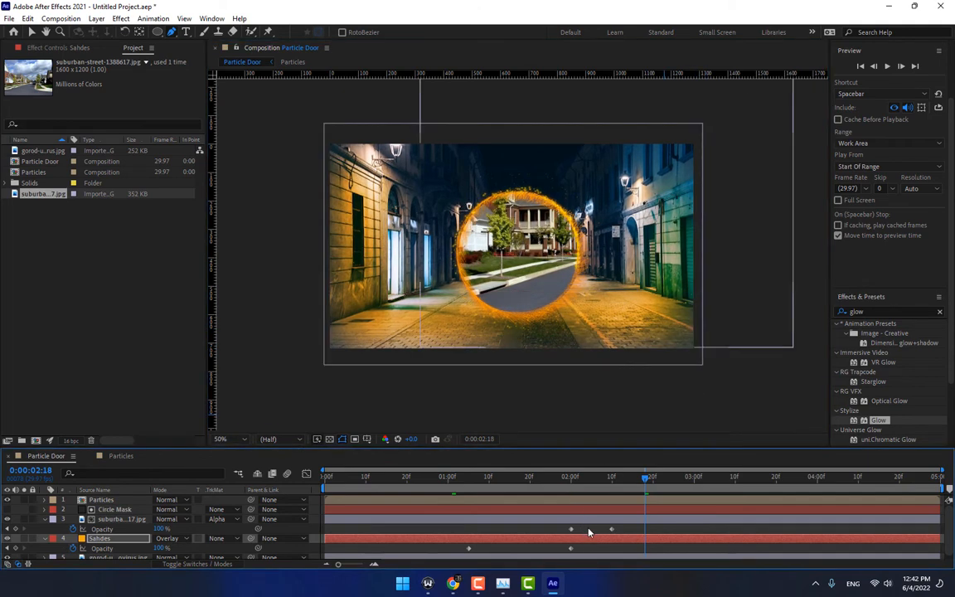
Duplicate the Particles layer and add a second Glow to the lower copy, with threshold 89.8% and radius 62
left_click(108, 502)
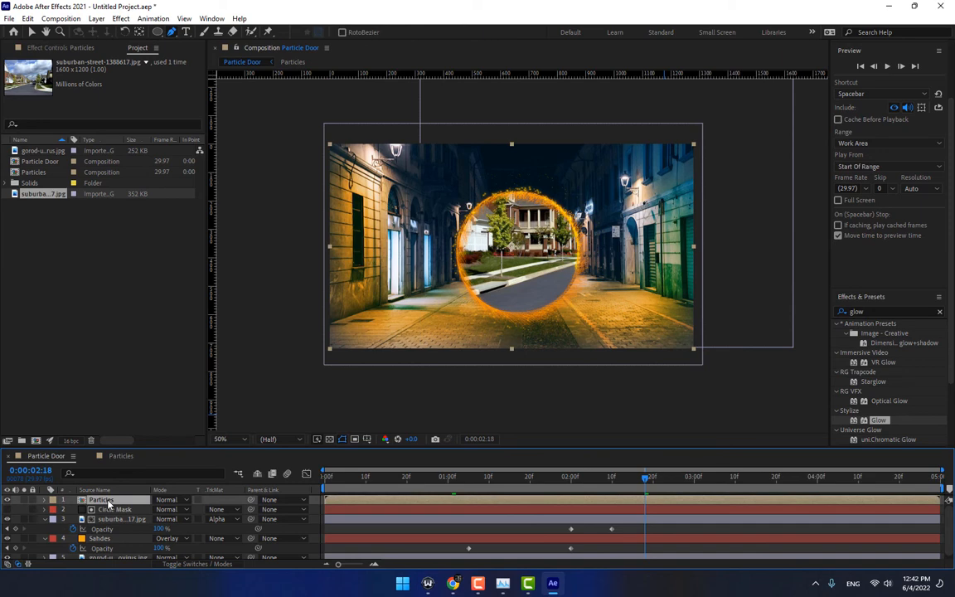
key("ctrl+d")
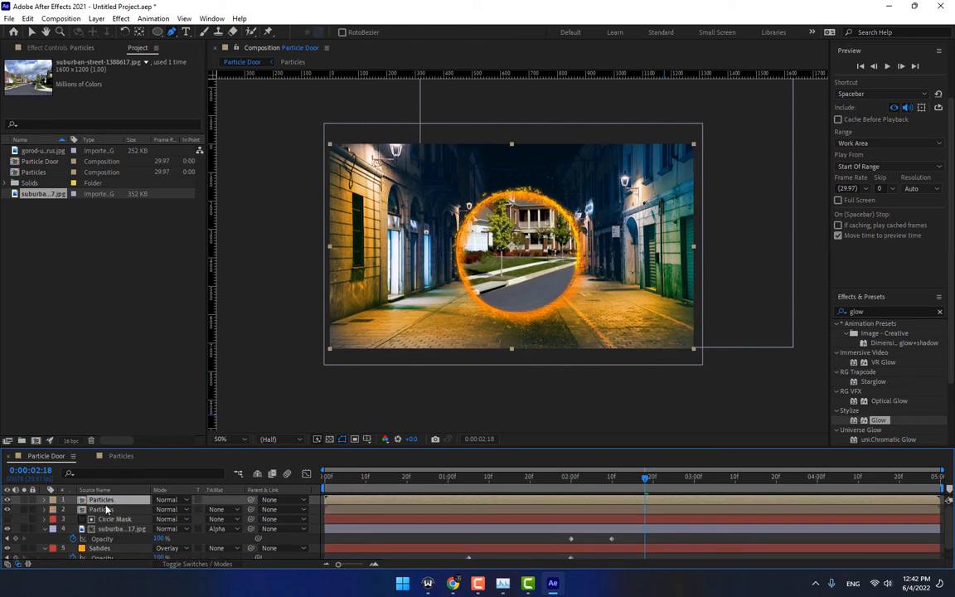
left_click_drag(877, 420, 130, 516)
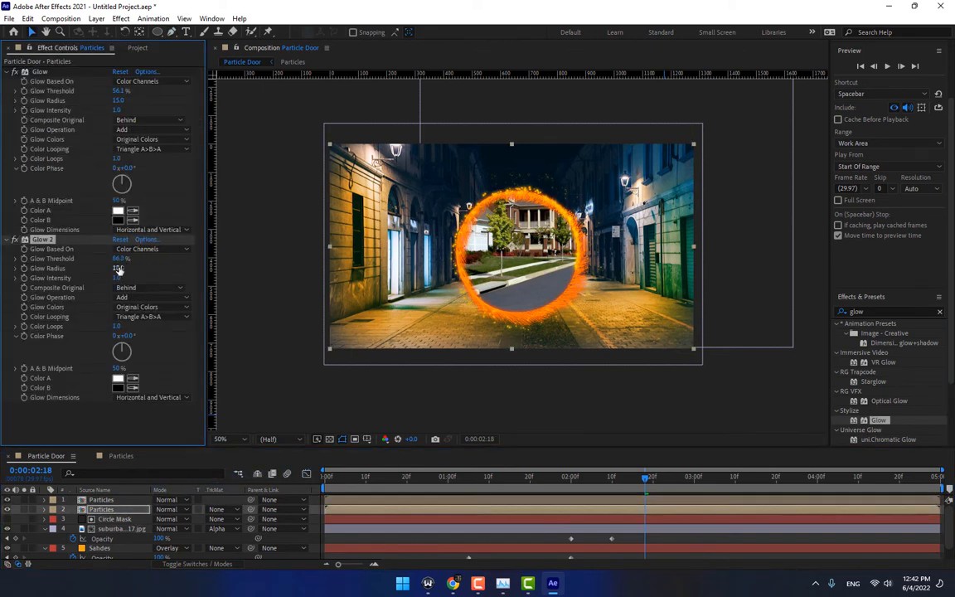
left_click_drag(146, 267, 175, 261)
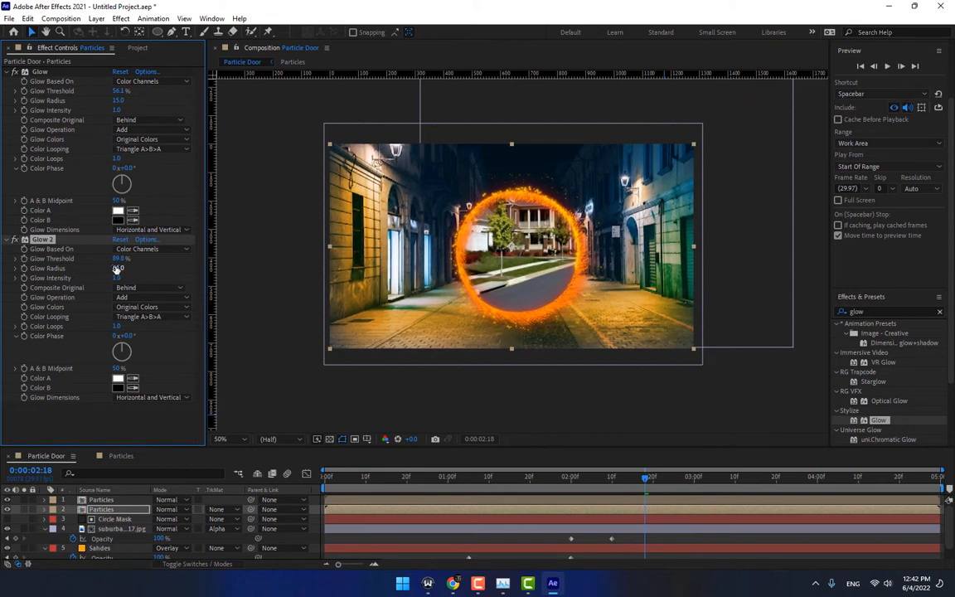
left_click_drag(105, 290, 126, 264)
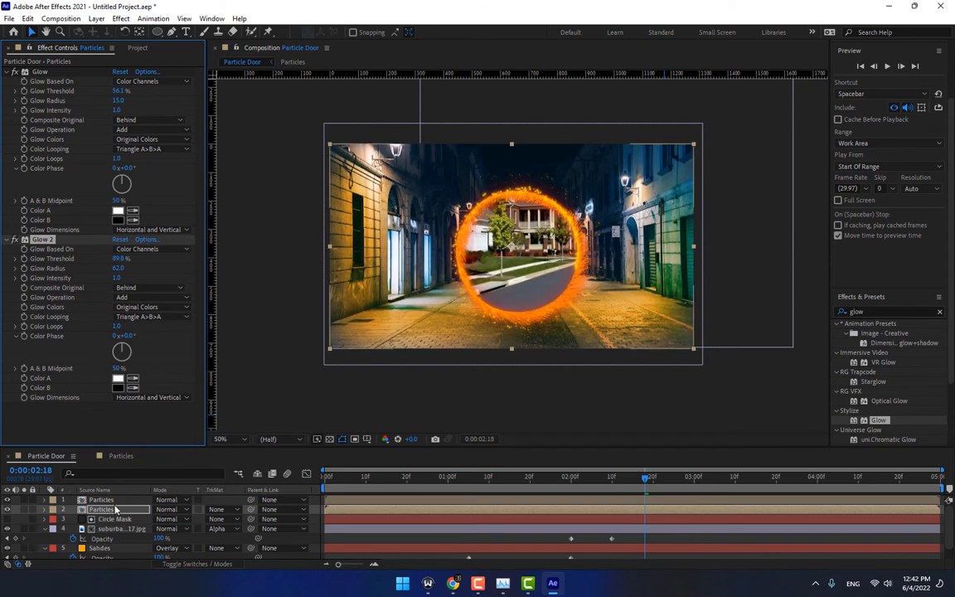
In the Particles composition, set the lower Particles layer's Aux System colour to FFB400
double_click(103, 509)
left_click(108, 511)
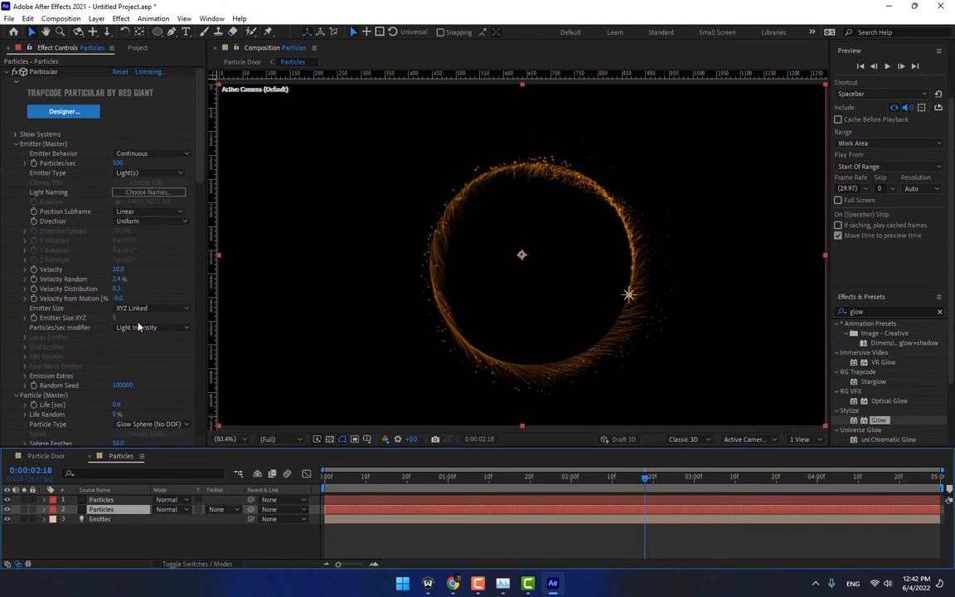
left_click(7, 509)
left_click(8, 508)
scroll(166, 277, "down", 5)
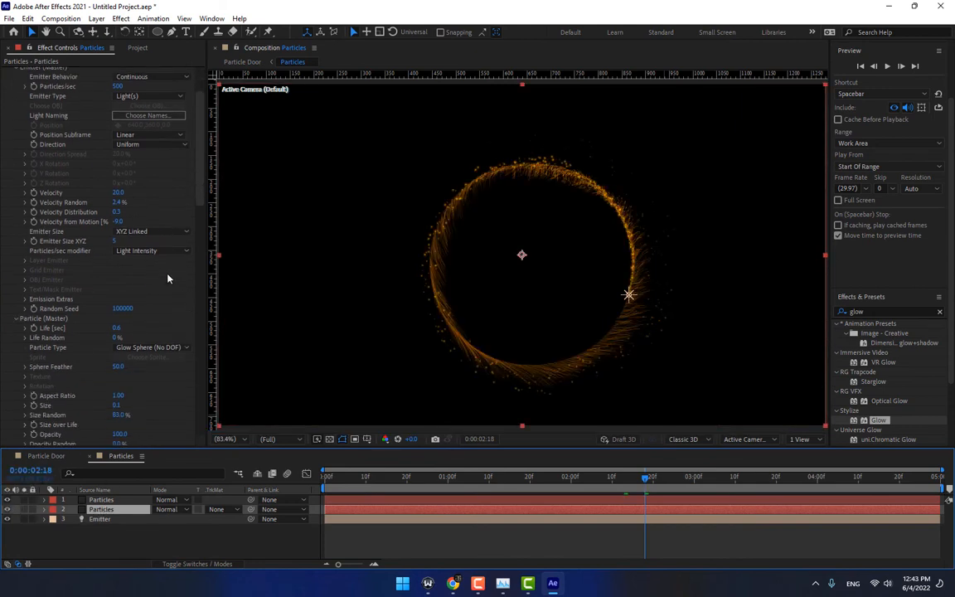
scroll(167, 279, "down", 10)
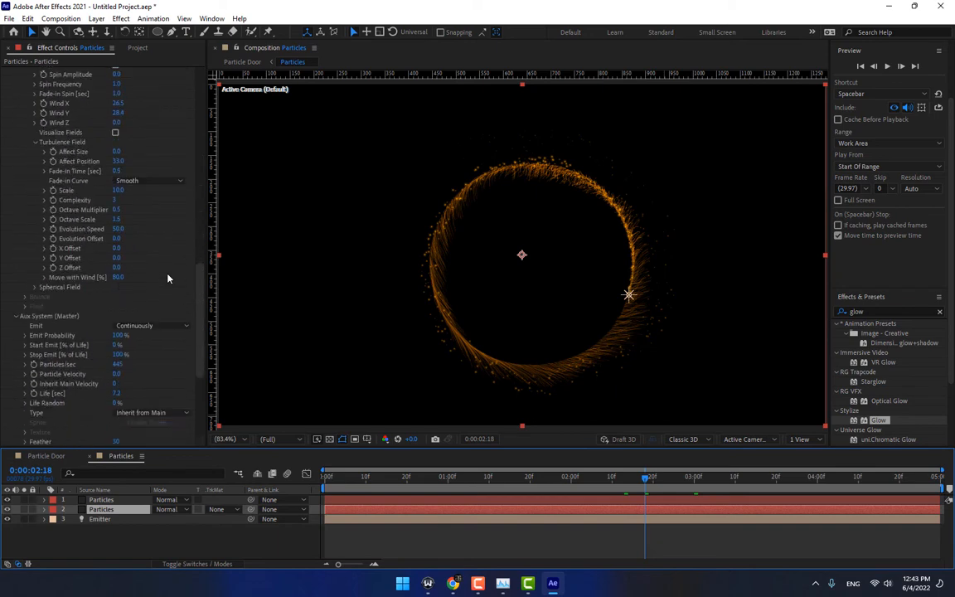
left_click(118, 353)
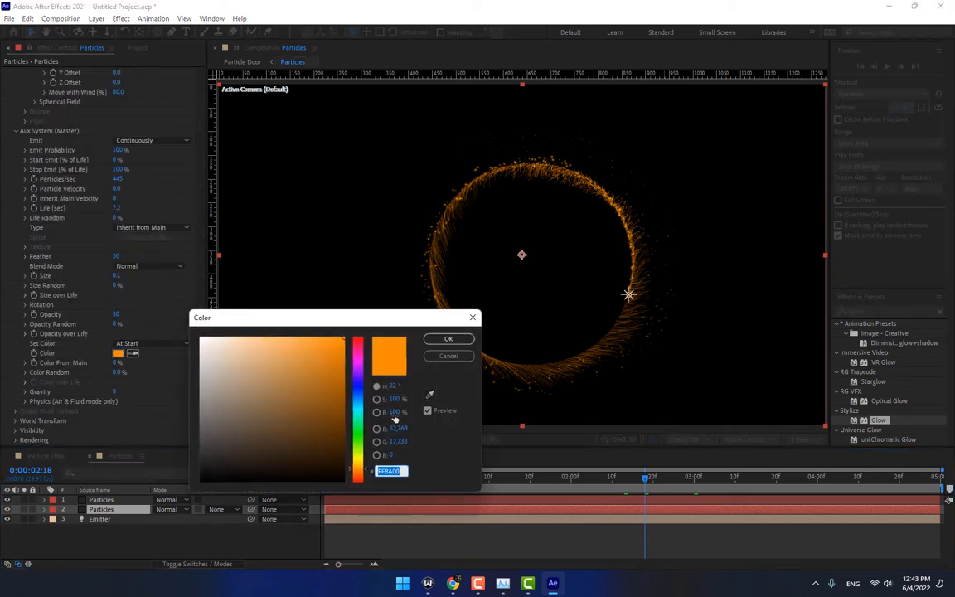
type("FFB400")
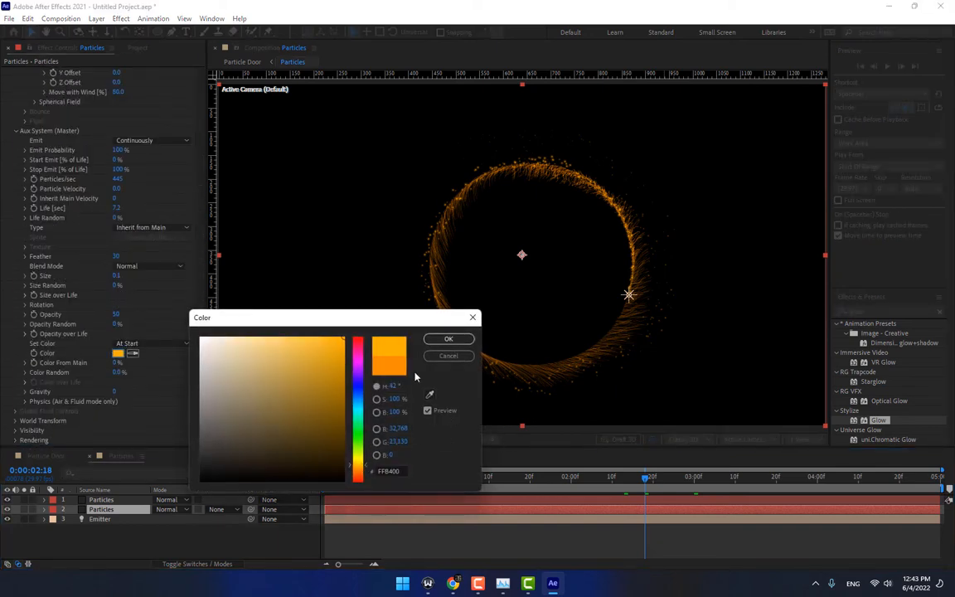
left_click(448, 338)
Back in the Particle Door composition, set the lower Particles layer's second Glow to threshold 100% and radius 32
left_click(46, 455)
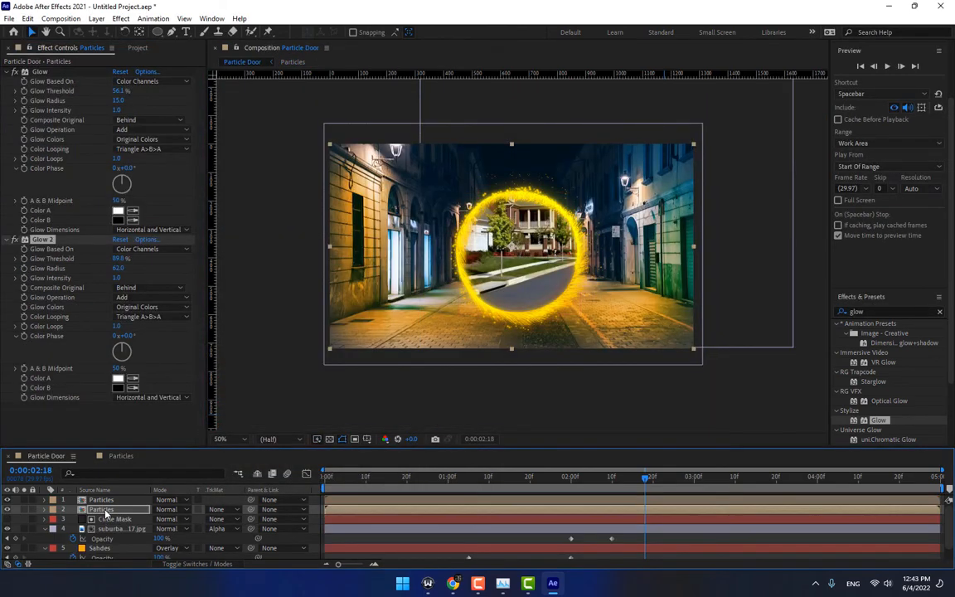
mouse_move(133, 265)
left_mouse_down()
mouse_move(147, 268)
mouse_move(98, 278)
mouse_move(120, 278)
left_mouse_up()
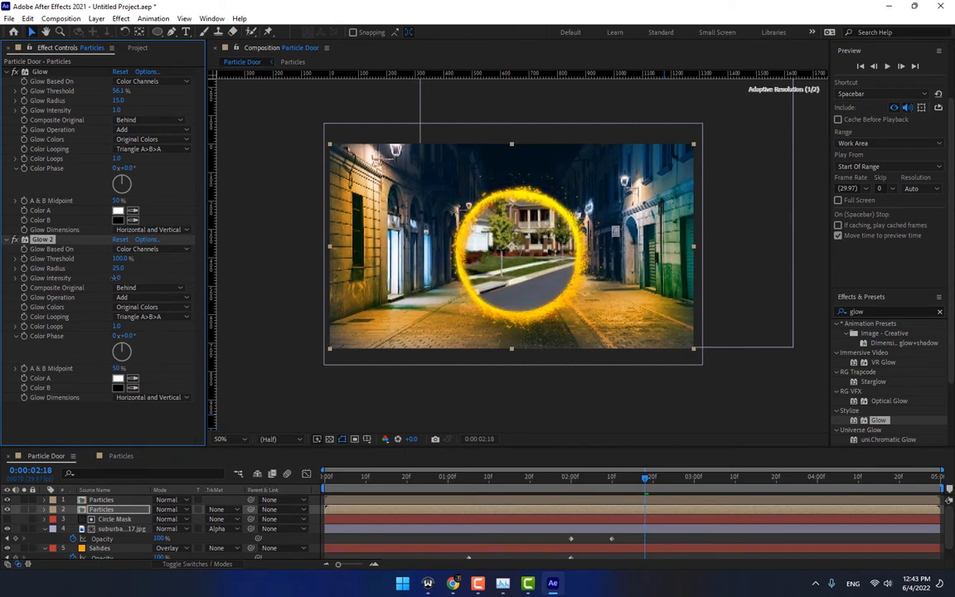
Change the lower Particles layer's Aux System colour to FF9C00 in the Particles composition, and return to Particle Door
double_click(103, 511)
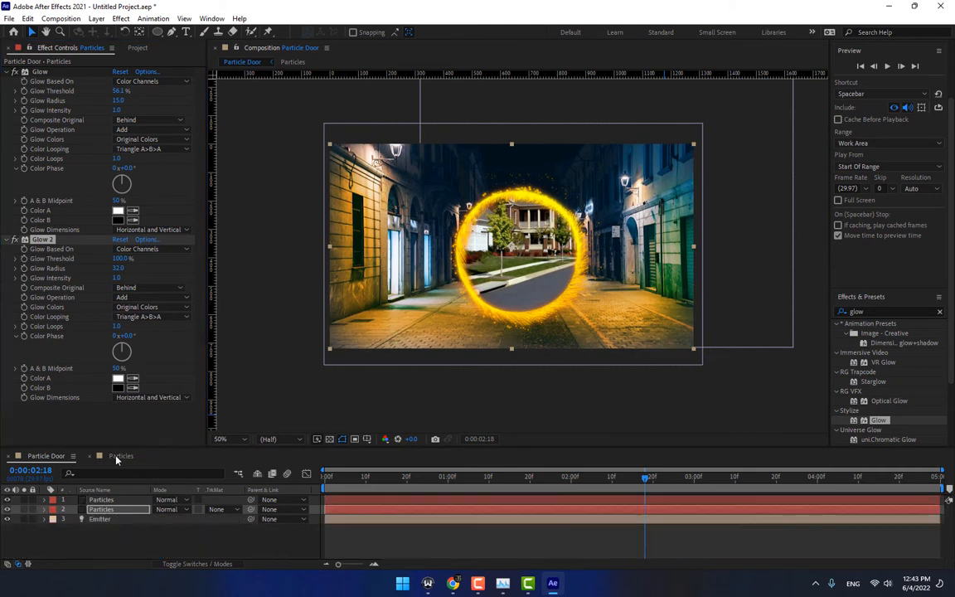
scroll(145, 373, "down", 15)
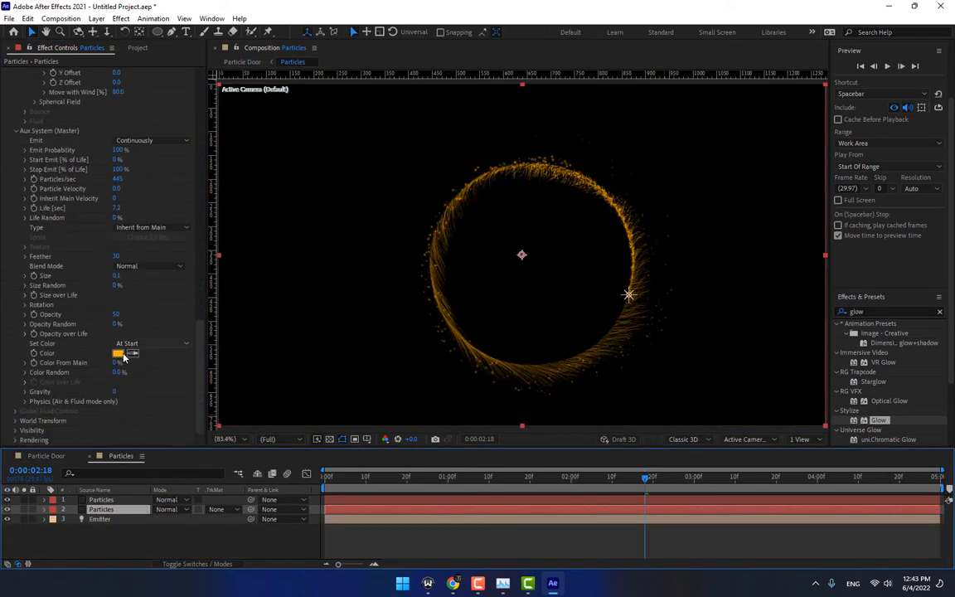
left_click(117, 353)
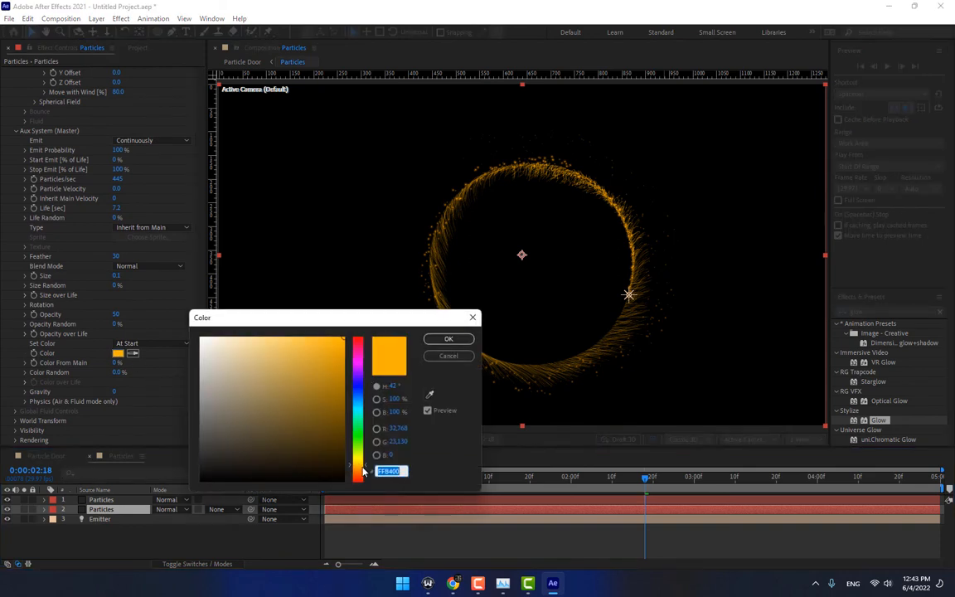
left_click(363, 471)
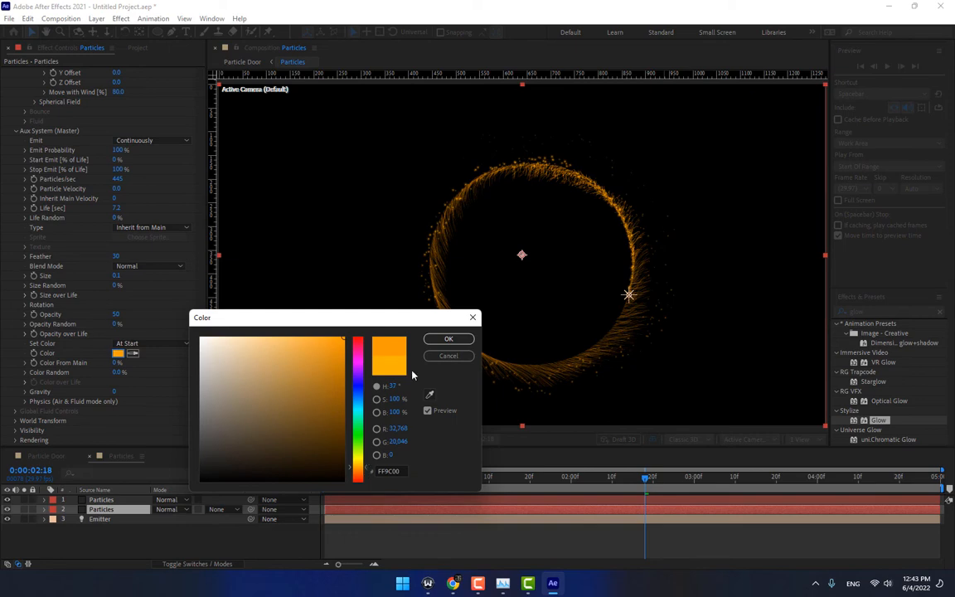
left_click(446, 338)
left_click(58, 455)
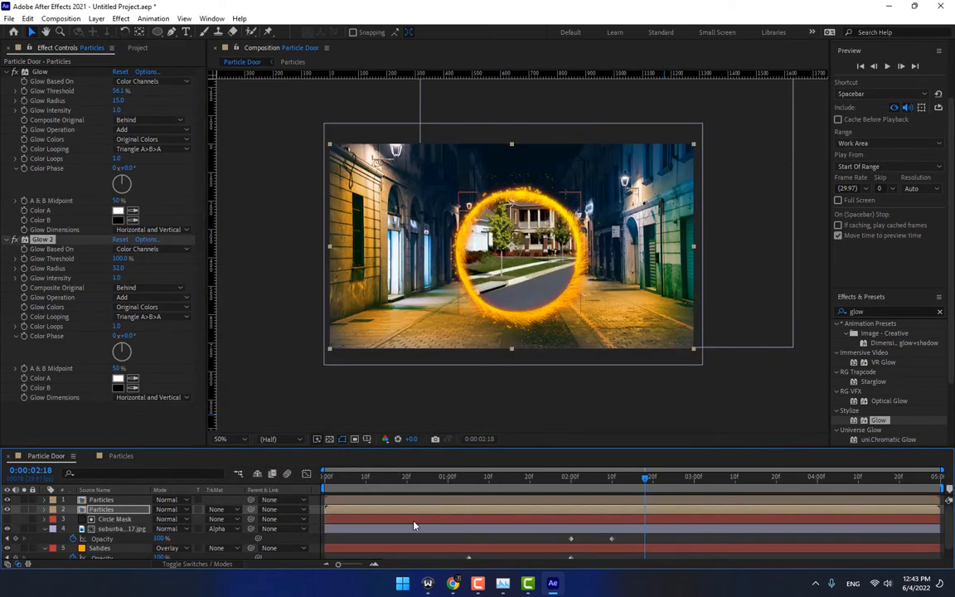
left_click(681, 538)
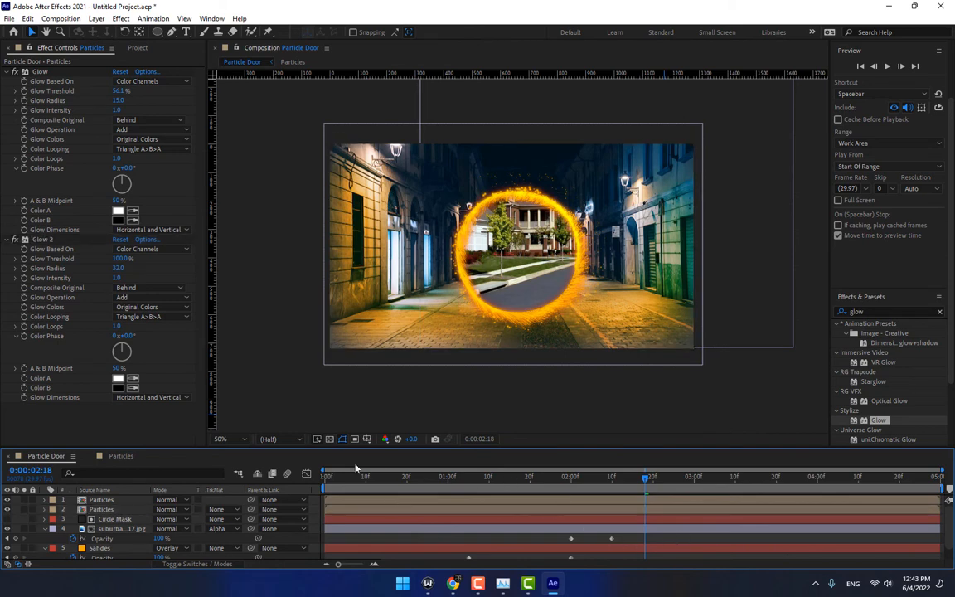
Preview the Particle Door composition from its first frame
left_click_drag(388, 480, 324, 480)
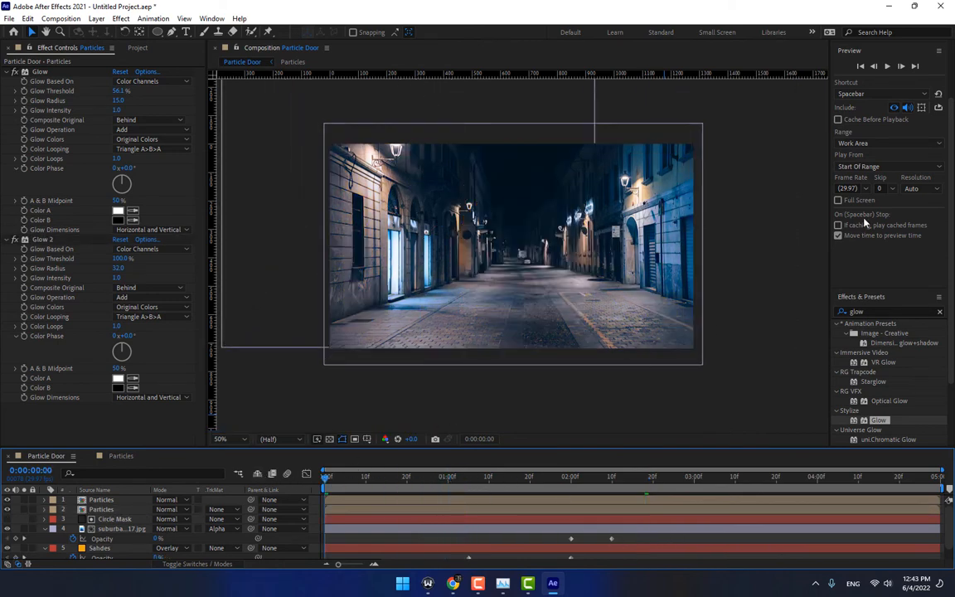
left_click(888, 66)
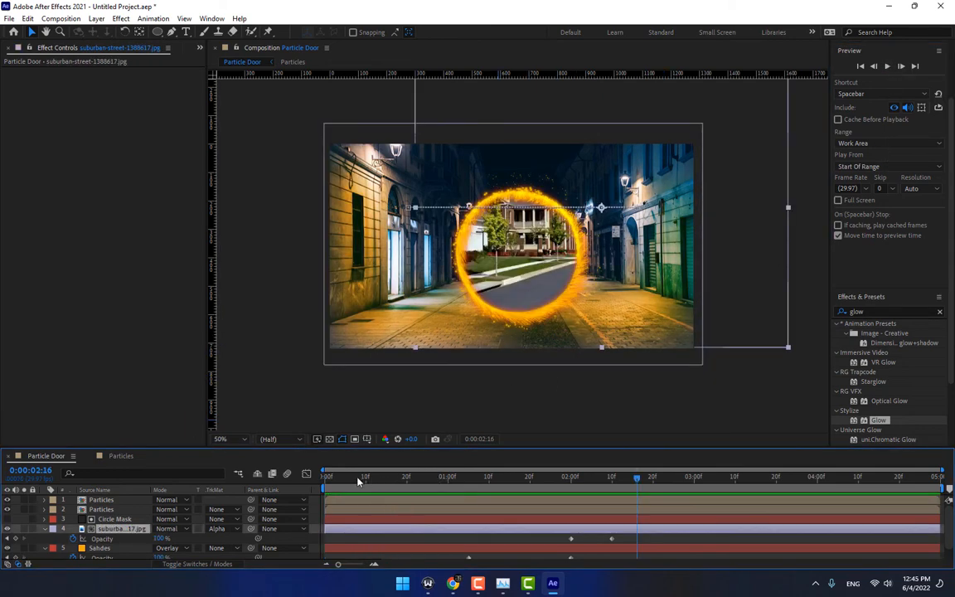
Move the suburban street layer's last Position keyframe to the end of the composition and check the slower movement inside the portal
left_click_drag(346, 478, 710, 471)
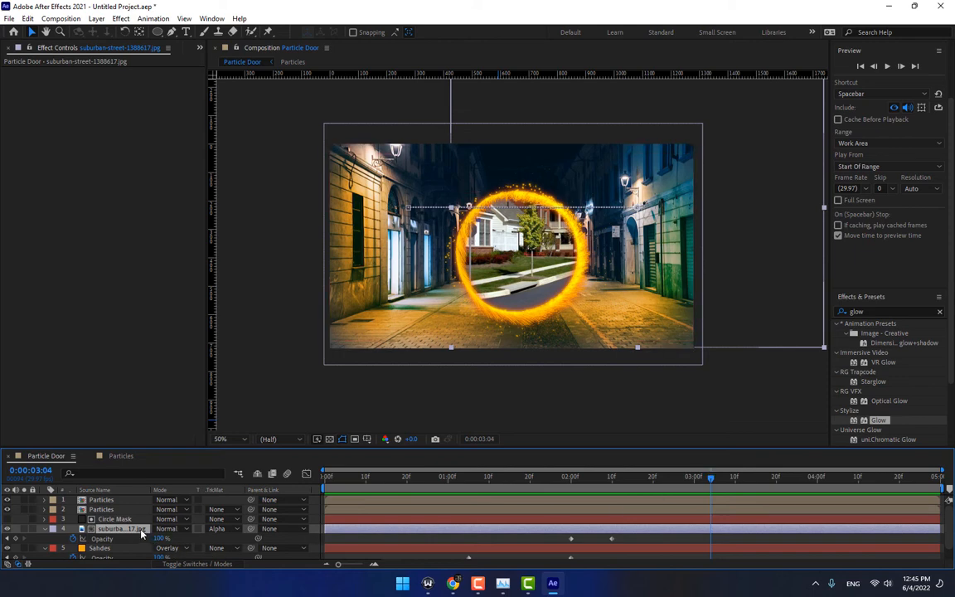
scroll(120, 558, "down", 1)
key("shift+p")
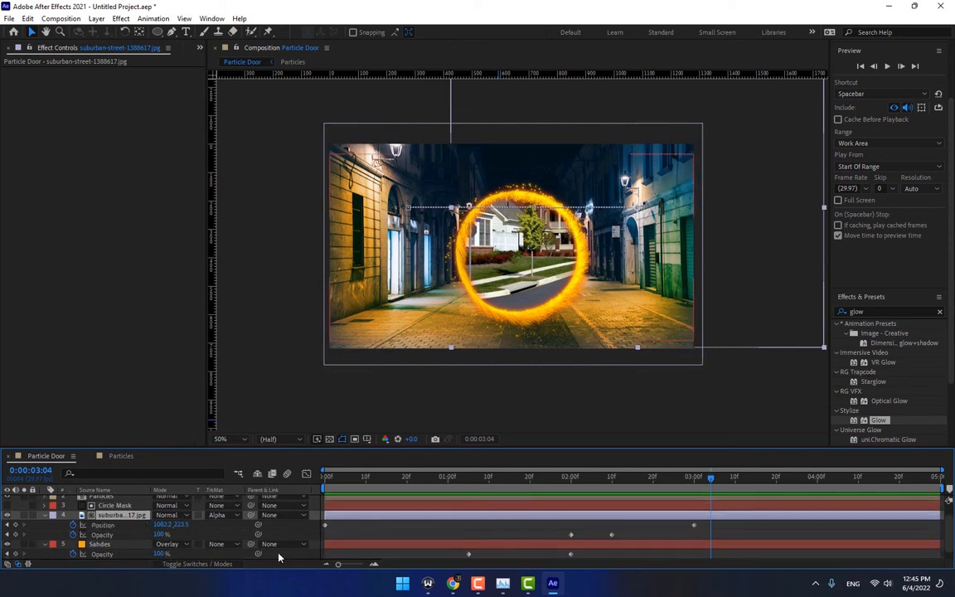
left_click(106, 525)
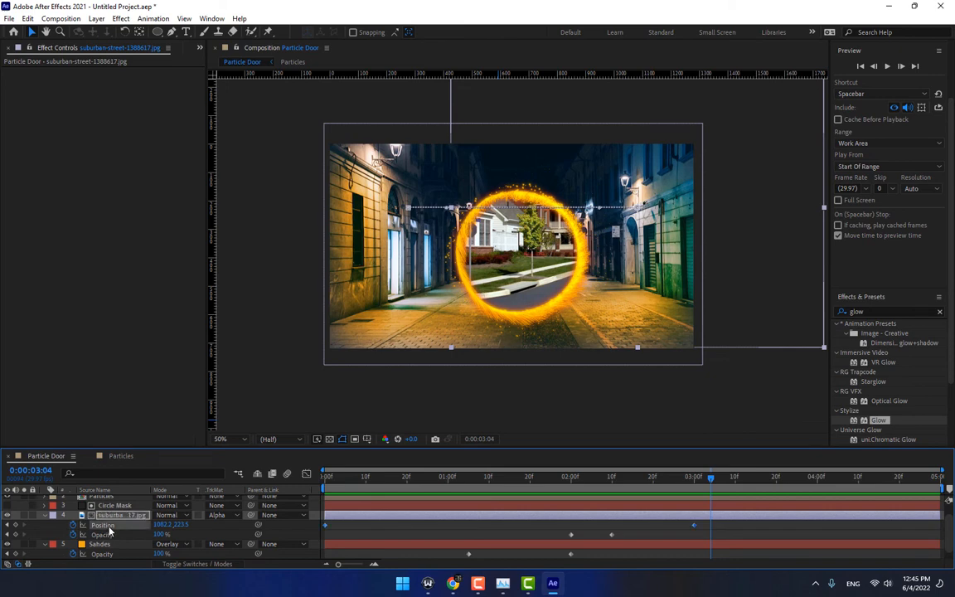
left_click_drag(695, 526, 800, 526)
key("ctrl+z")
left_click_drag(693, 526, 945, 528)
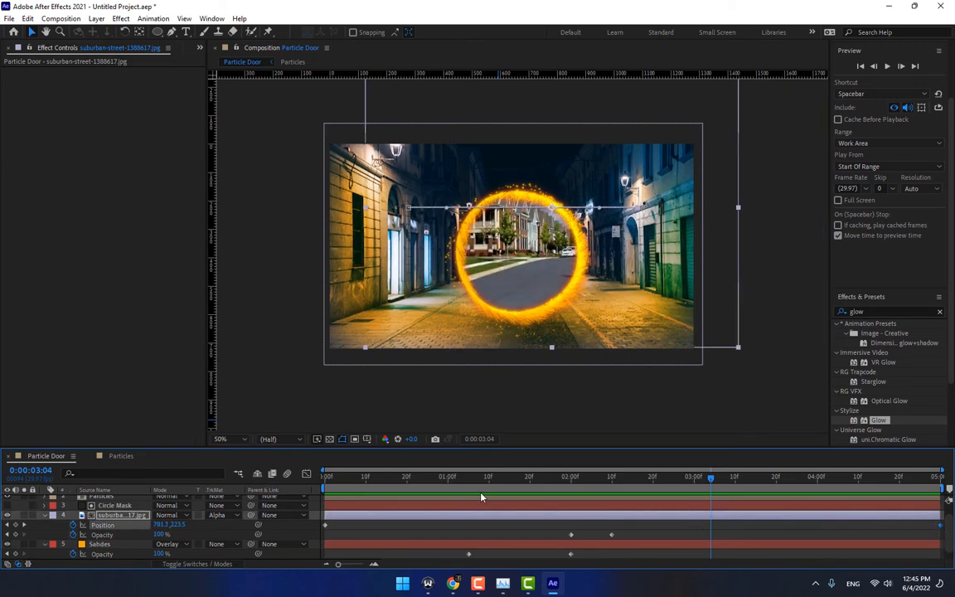
left_click_drag(489, 479, 715, 483)
left_click(750, 529)
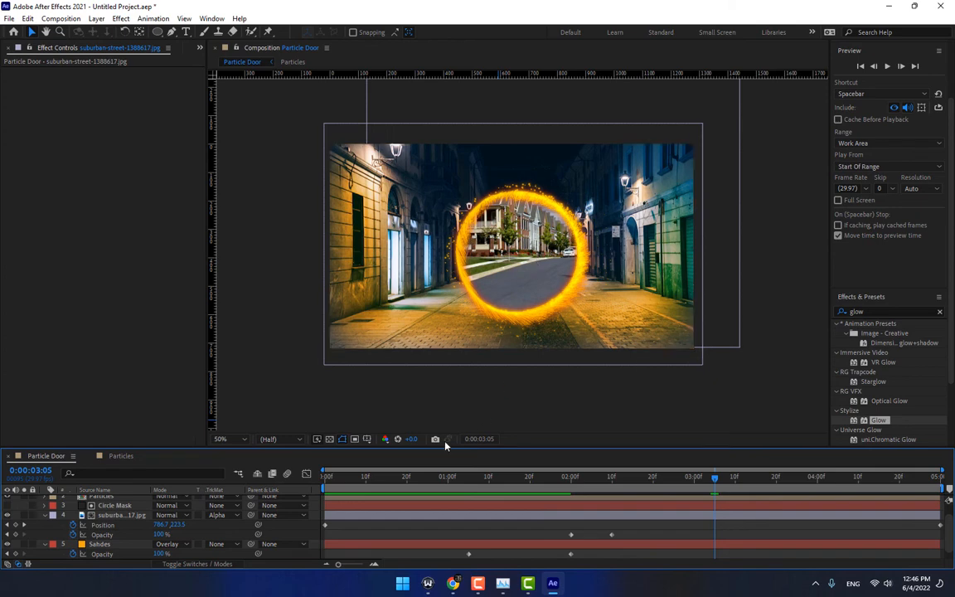
left_click(45, 515)
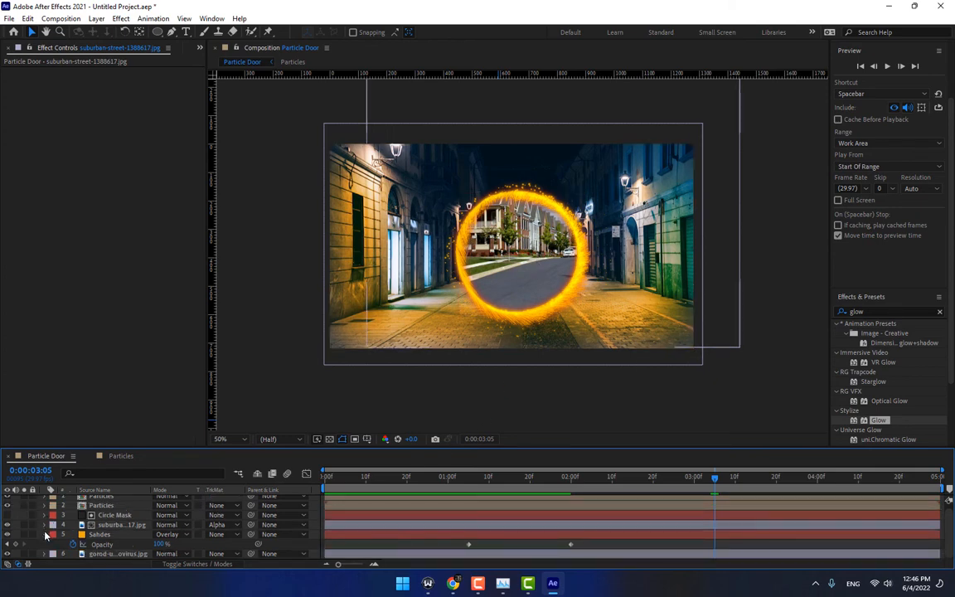
left_click(45, 534)
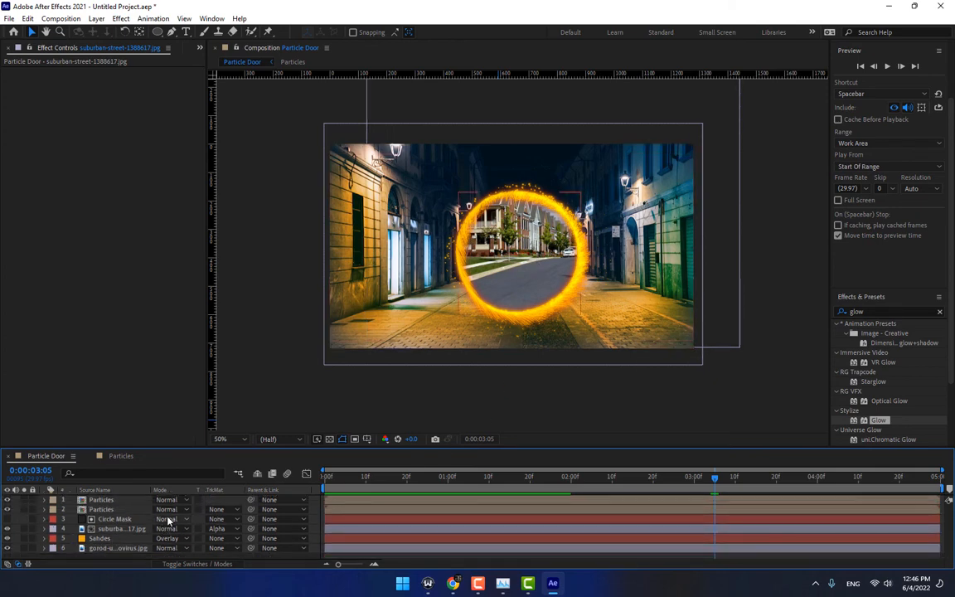
In the Particles composition, create a grey solid named Floor, 2000 px wide and 2000 px high
left_click(97, 500)
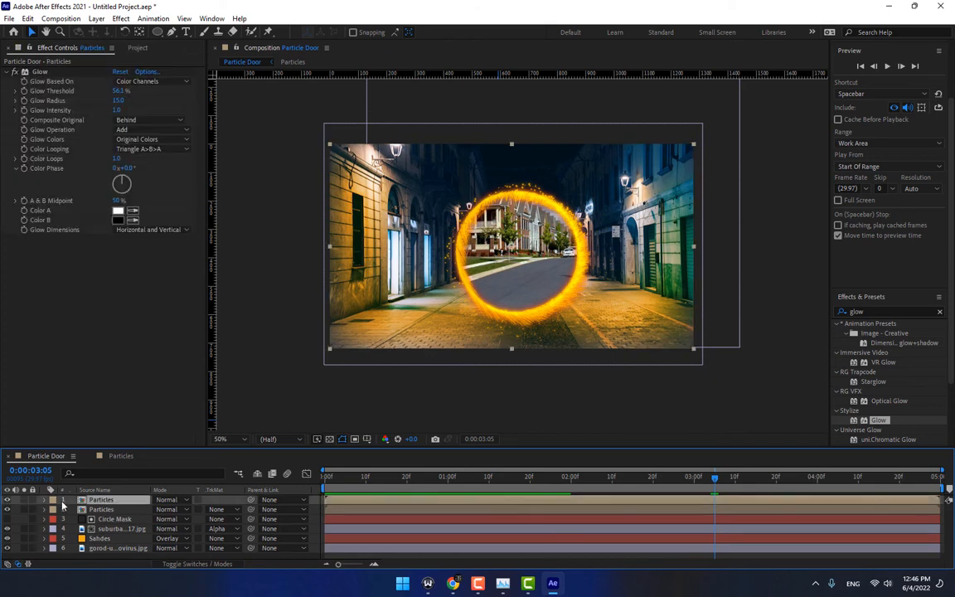
double_click(107, 502)
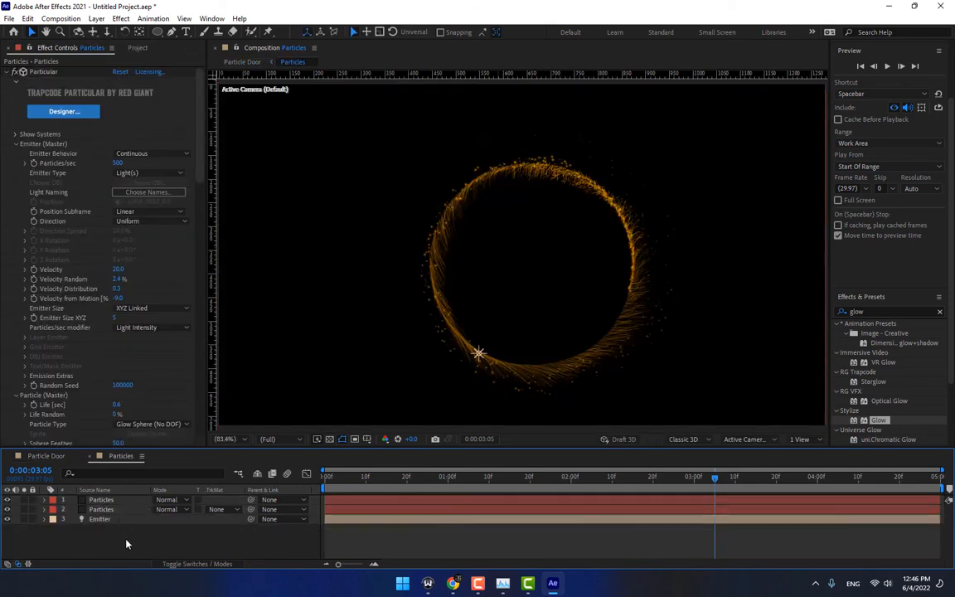
right_click(127, 537)
mouse_move(162, 400)
left_click(294, 428)
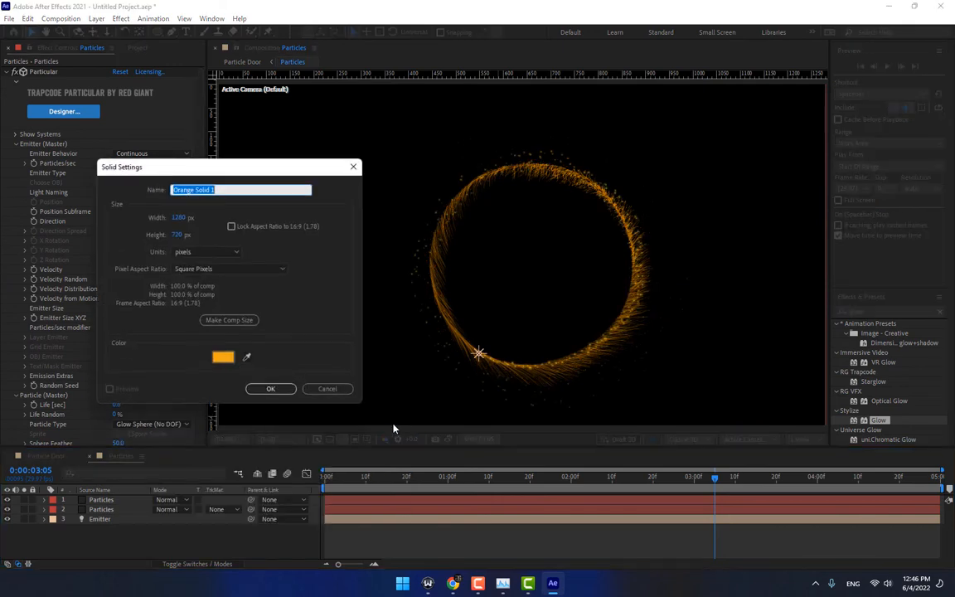
type("Floor")
mouse_move(323, 412)
left_mouse_down()
mouse_move(246, 411)
mouse_move(190, 430)
left_mouse_up()
left_click(448, 339)
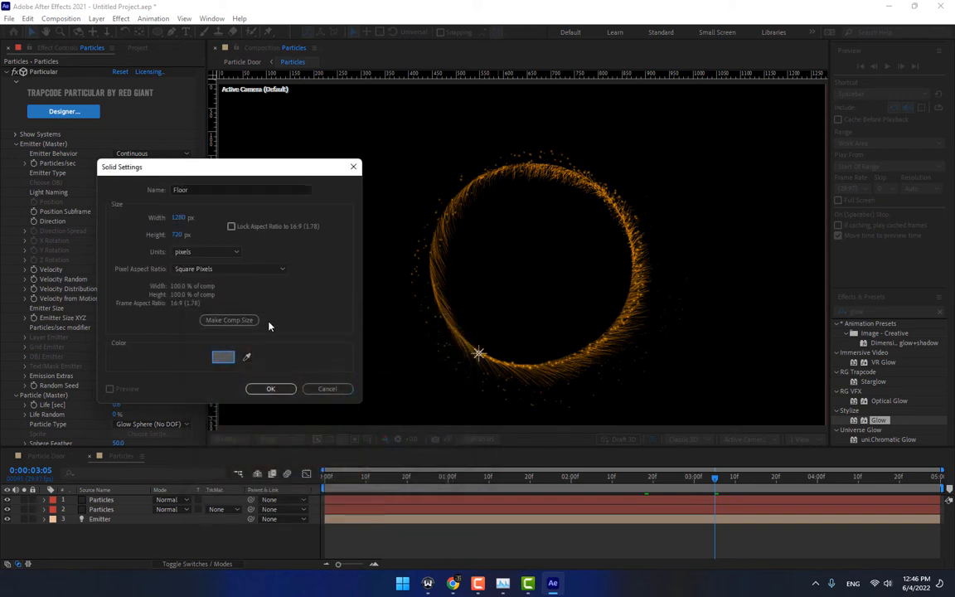
left_click(179, 217)
type("2000")
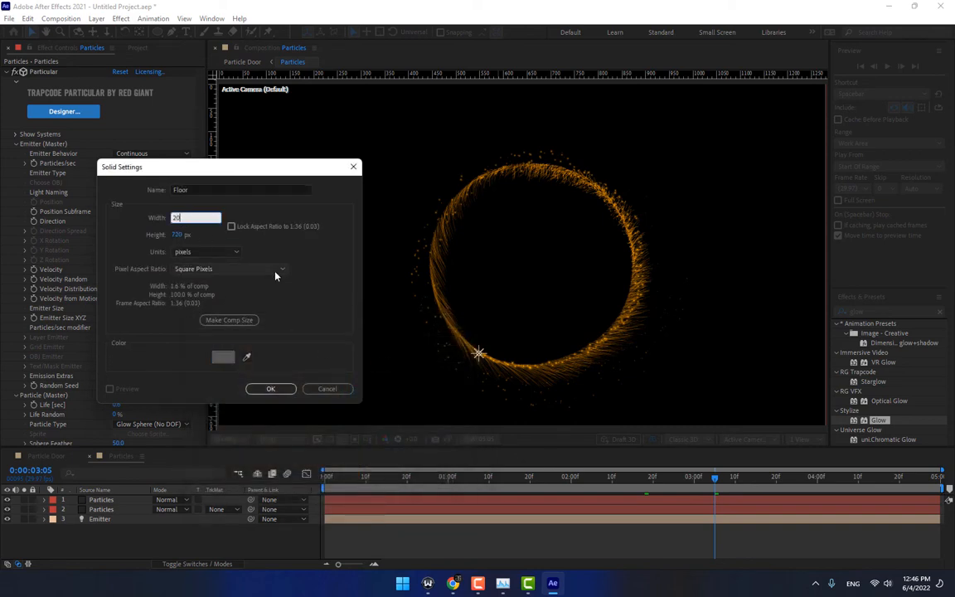
key("Tab")
type("200")
key("Return")
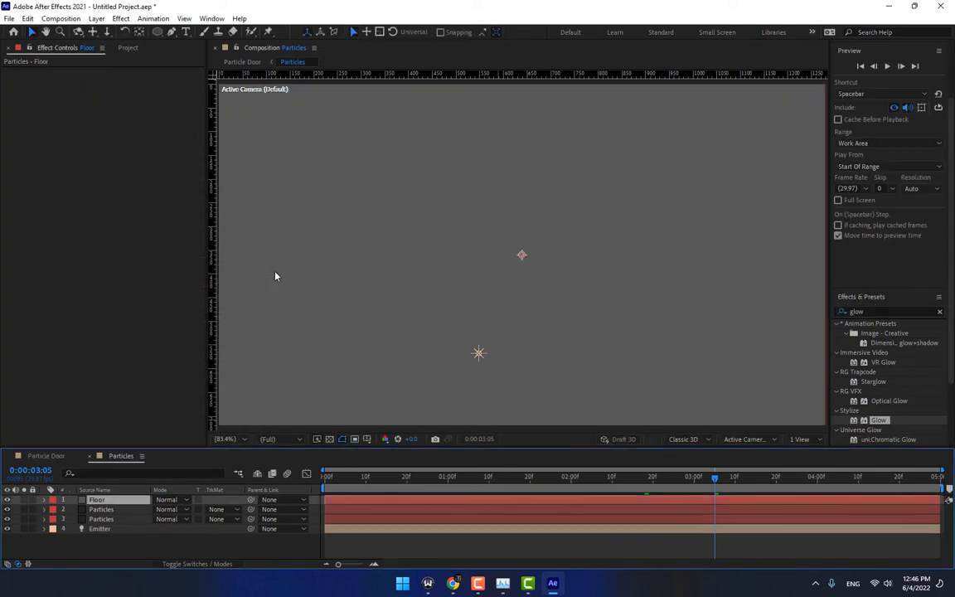
Place the Floor layer below both Particles layers and make it a 3D layer
left_click_drag(99, 500, 106, 518)
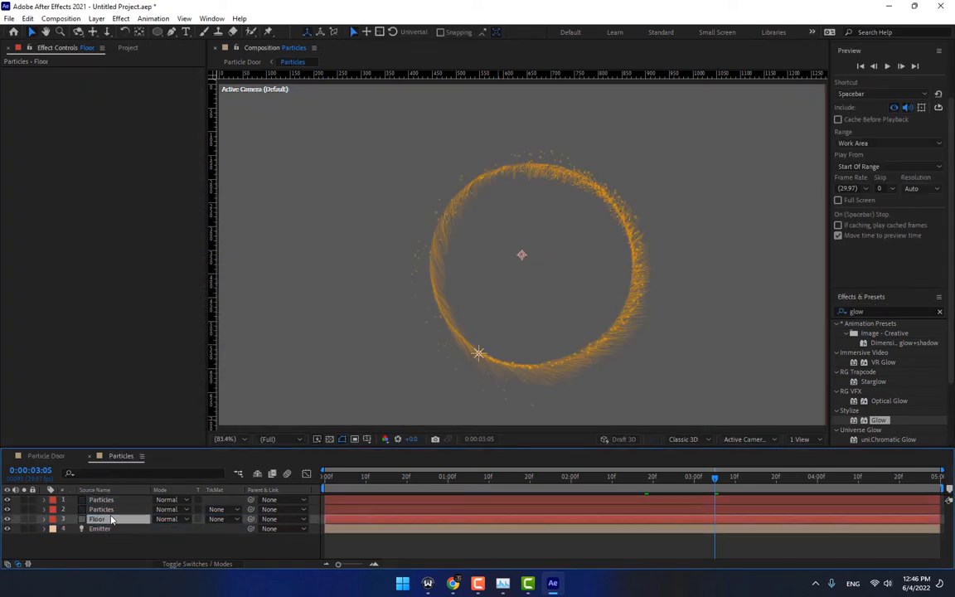
key("F4")
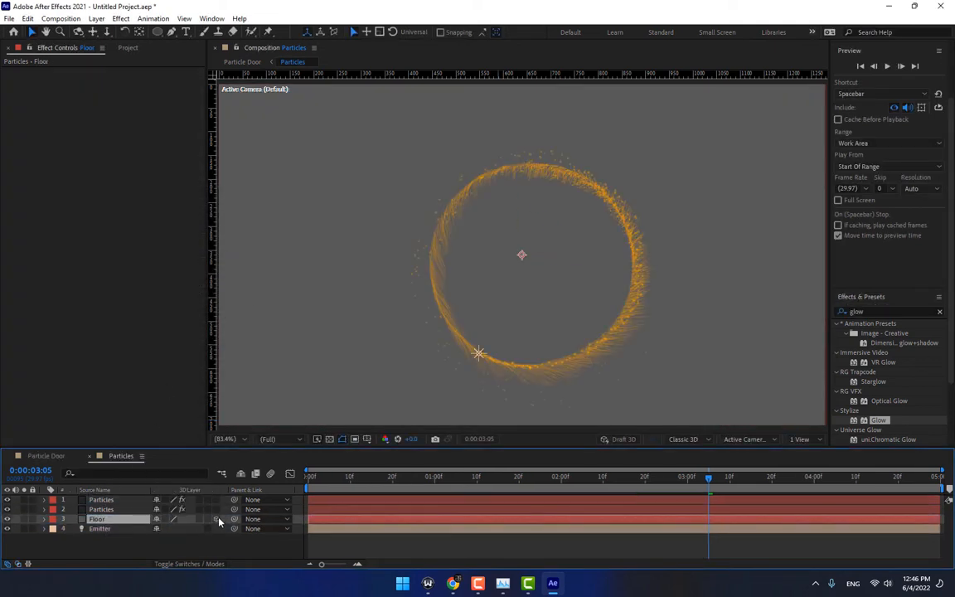
left_click(216, 519)
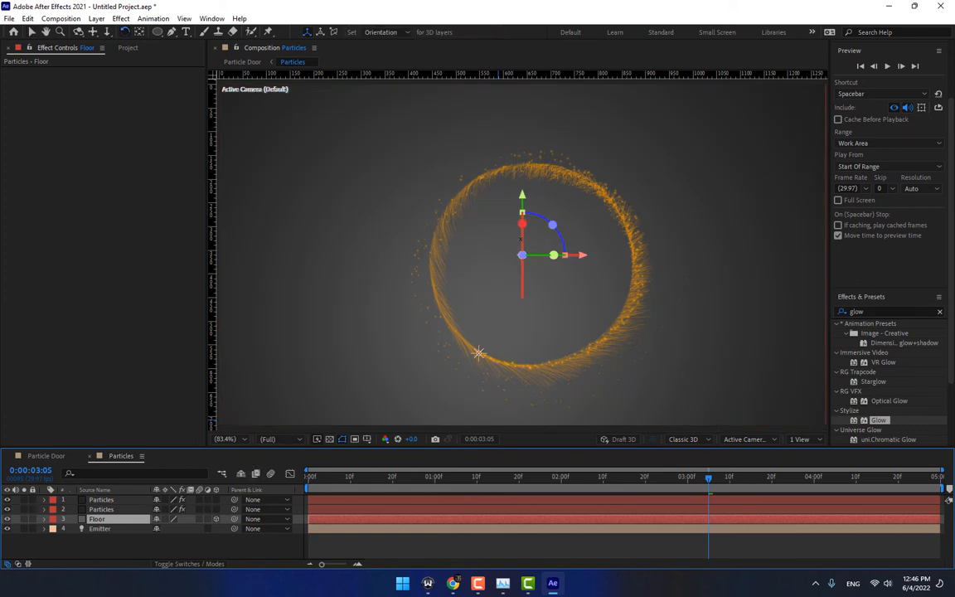
Rotate the Floor layer -90° about its X axis and lower it to the base of the particle ring
left_click_drag(521, 237, 523, 201)
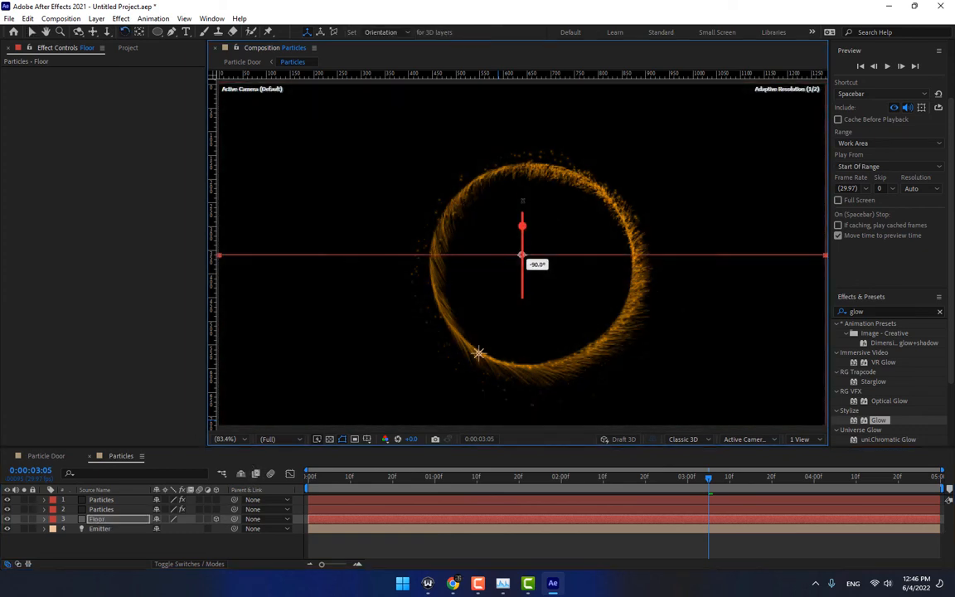
key("v")
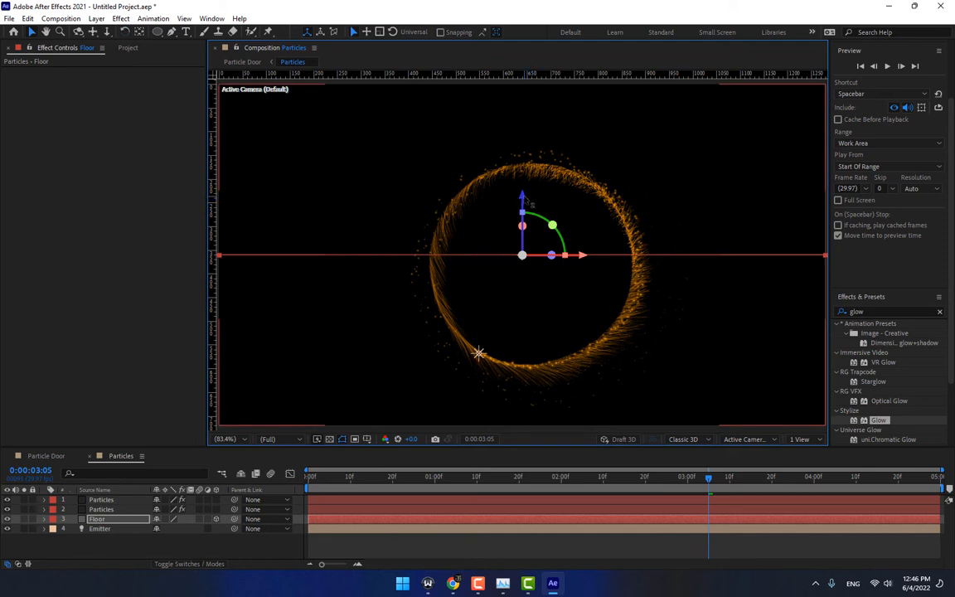
left_click_drag(522, 197, 522, 332)
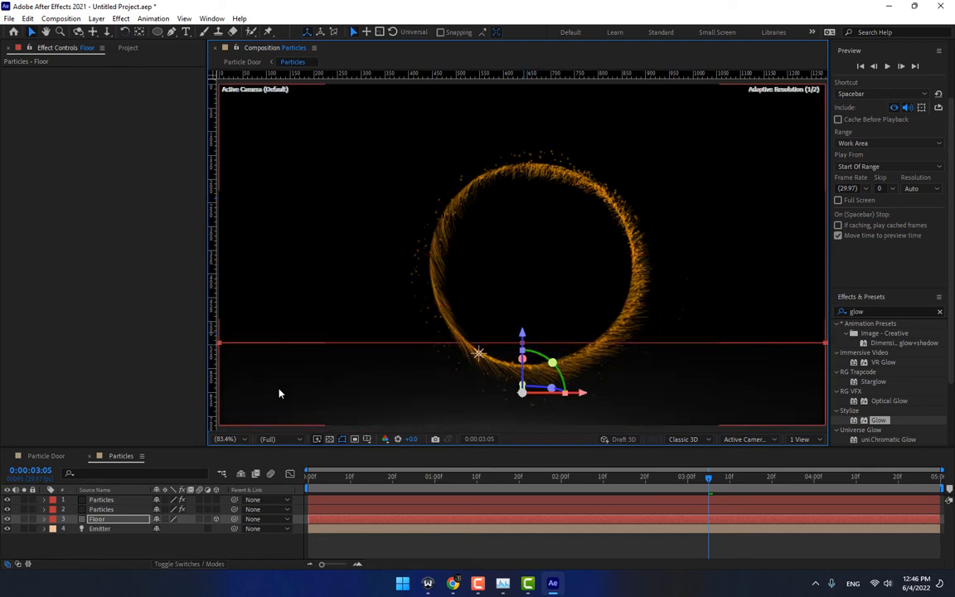
Turn off Accepts Lights in the Floor layer's material options
left_click(48, 519)
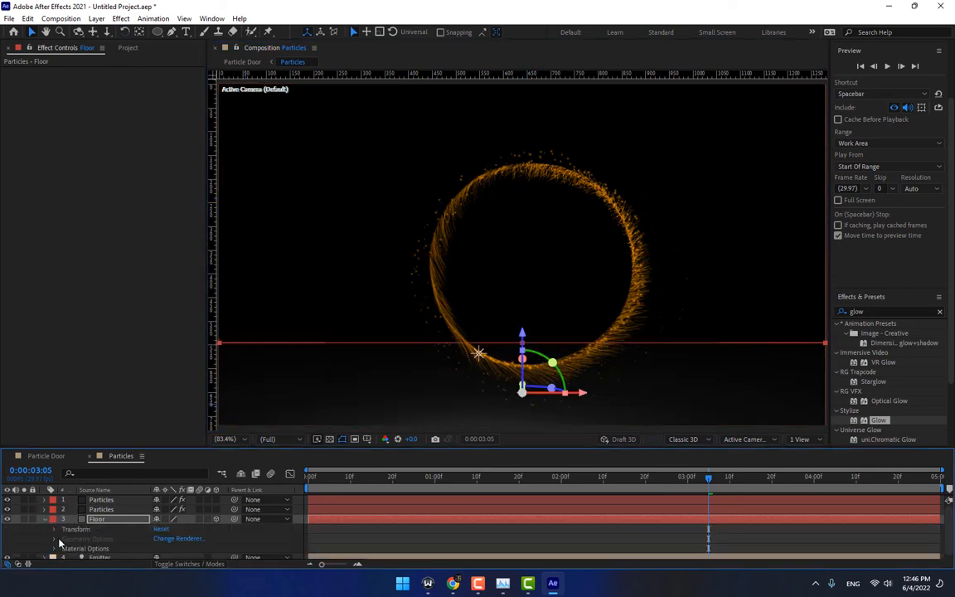
scroll(106, 537, "down", 3)
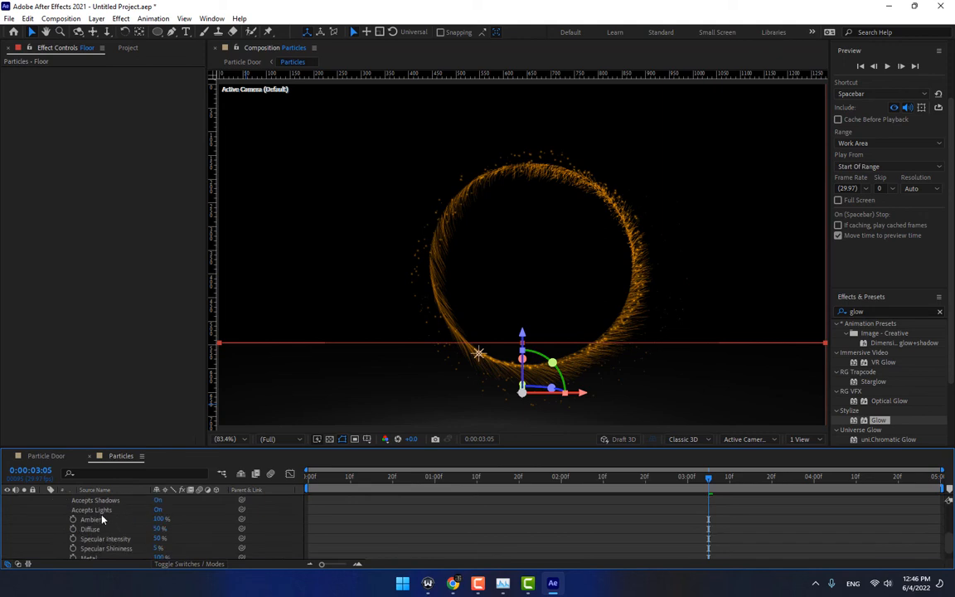
left_click(158, 508)
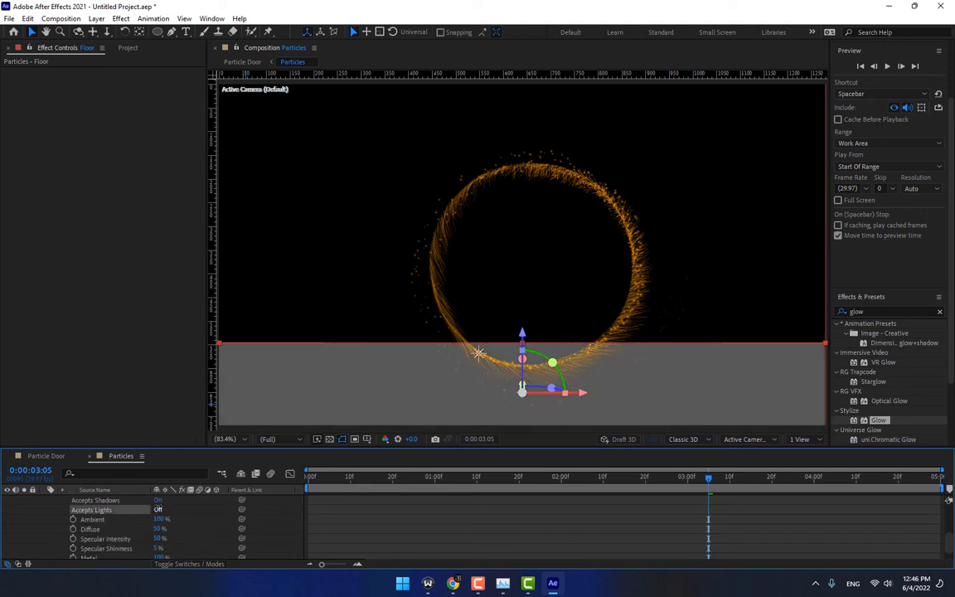
scroll(49, 527, "up", 5)
left_click(43, 519)
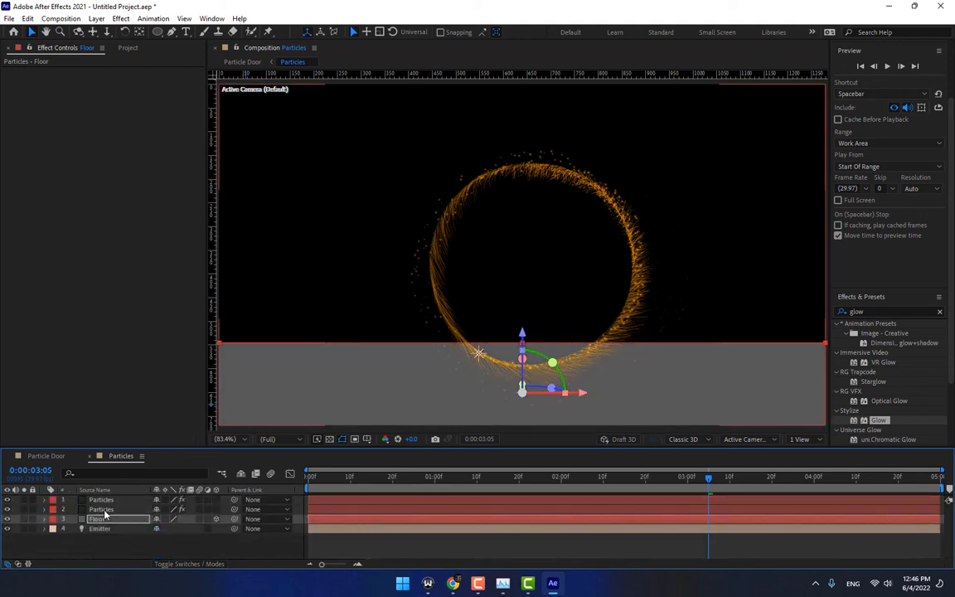
Identify the spark layer among the two Particles layers and set the upper one's Particular physics model to Bounce
left_click(101, 509)
left_click(7, 509)
left_click(6, 510)
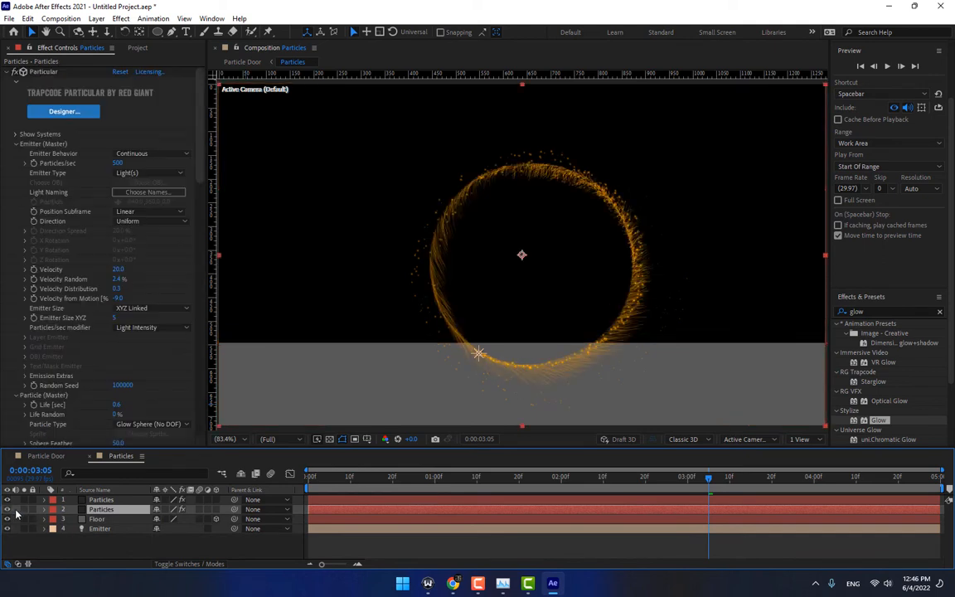
left_click(103, 499)
scroll(151, 333, "down", 5)
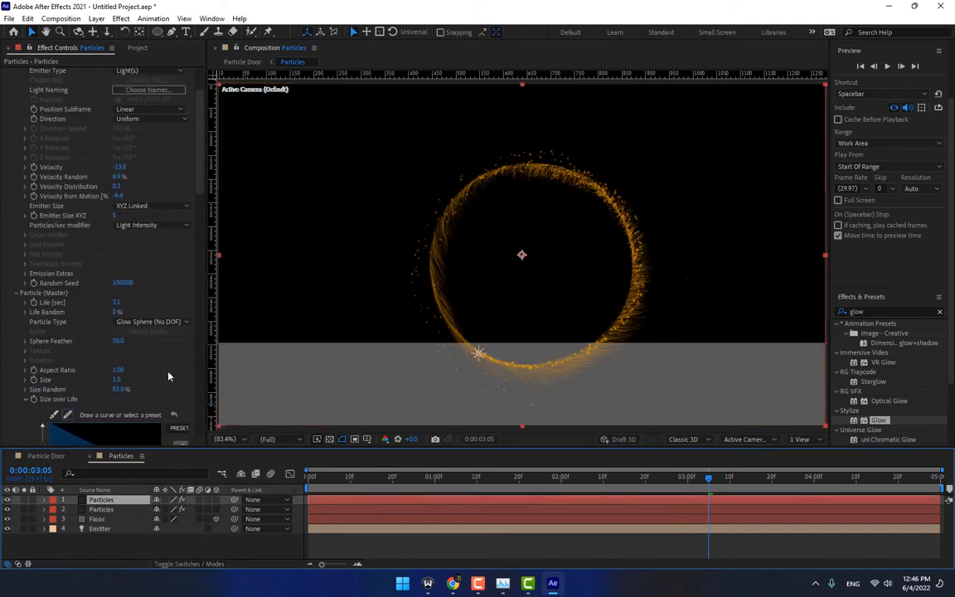
scroll(167, 376, "down", 10)
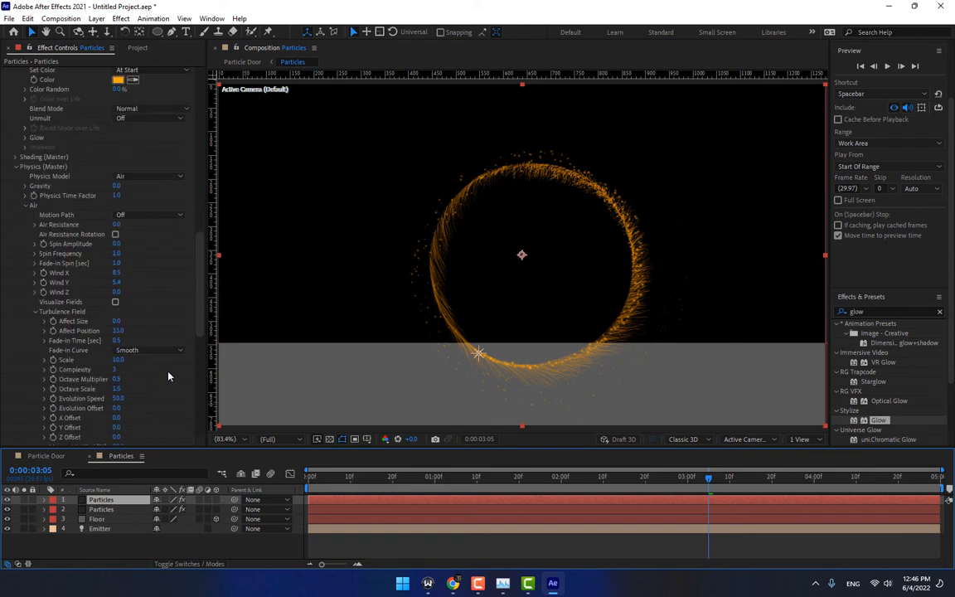
left_click(145, 177)
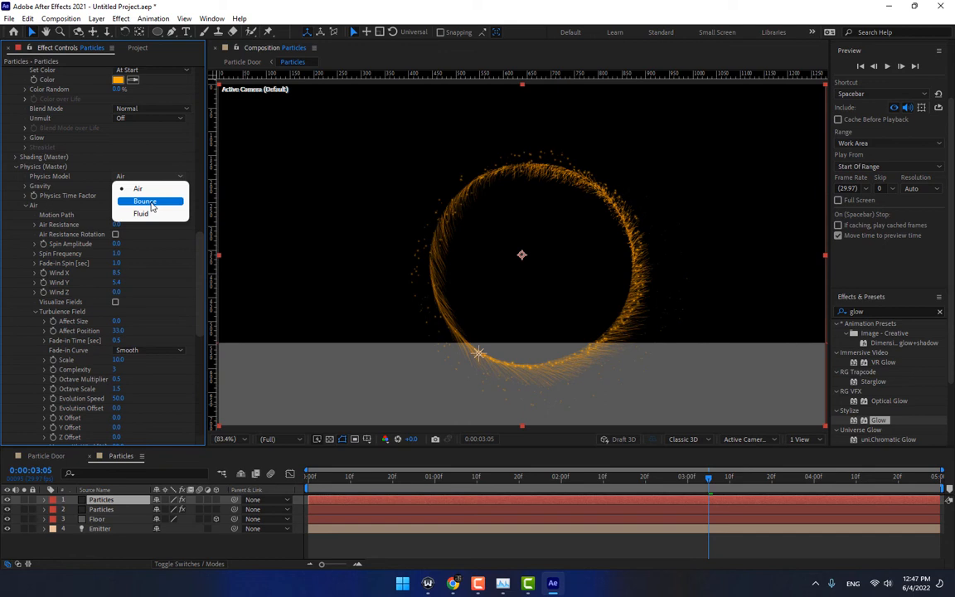
left_click(150, 203)
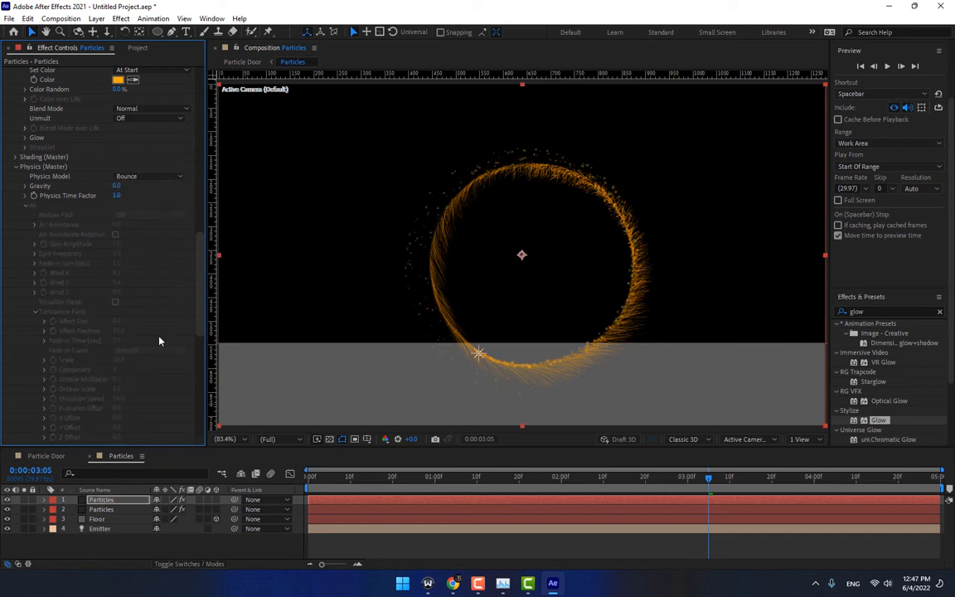
Set the upper Particles layer's physics gravity to 8
scroll(127, 304, "down", 6)
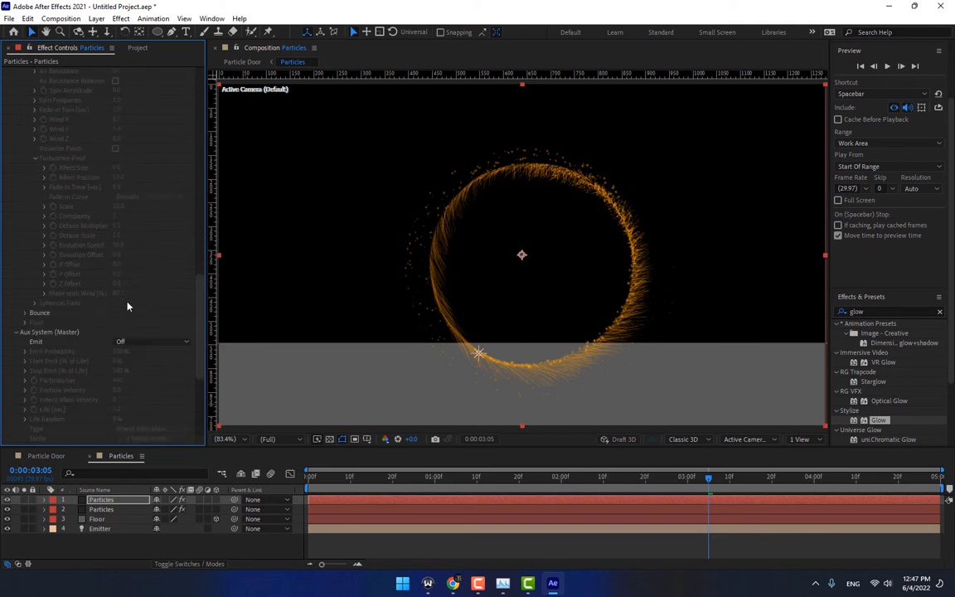
scroll(128, 304, "up", 5)
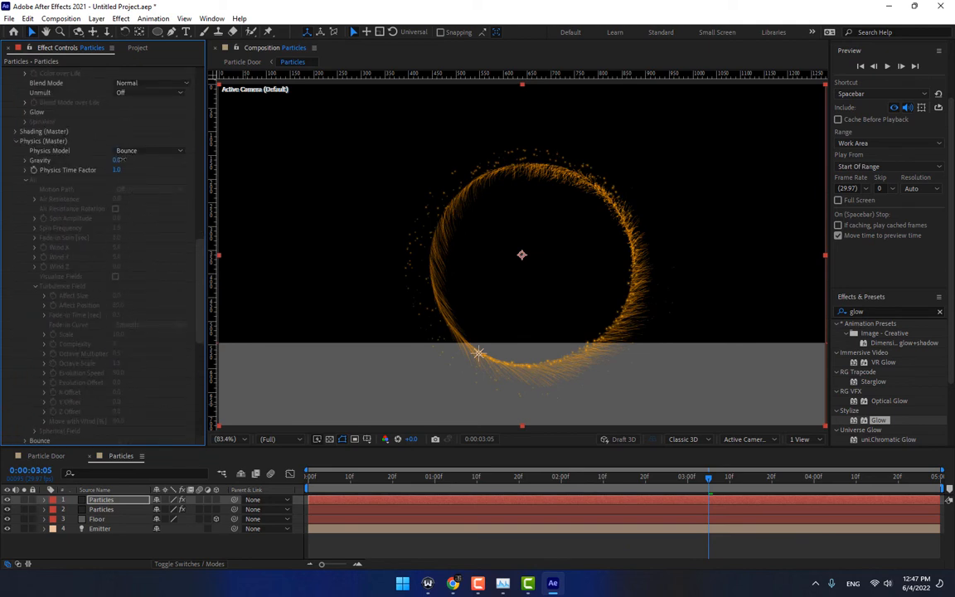
left_click_drag(117, 162, 122, 159)
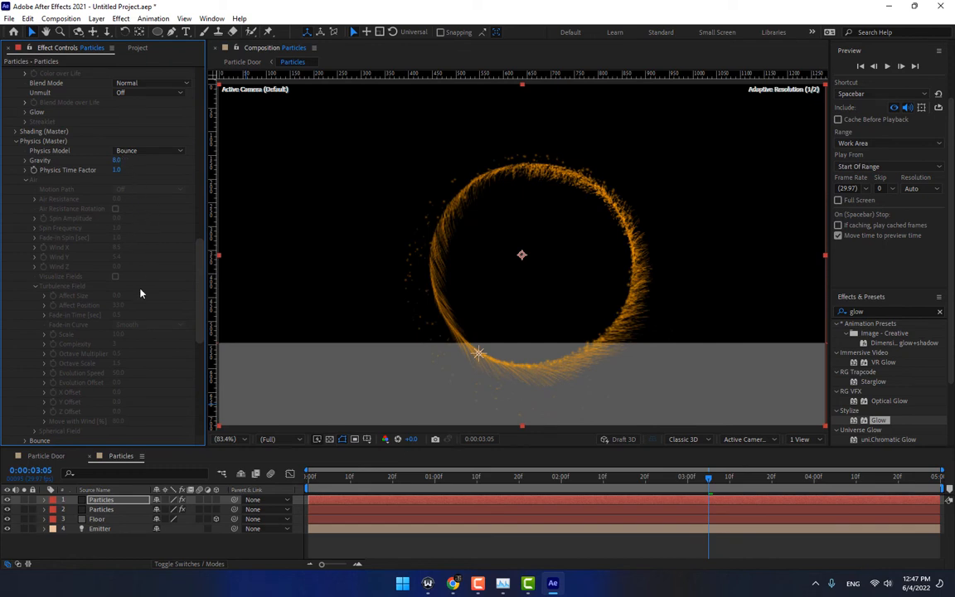
Set the upper Particles layer's Aux System to emit At Bounce Event
scroll(141, 294, "down", 5)
left_click(134, 240)
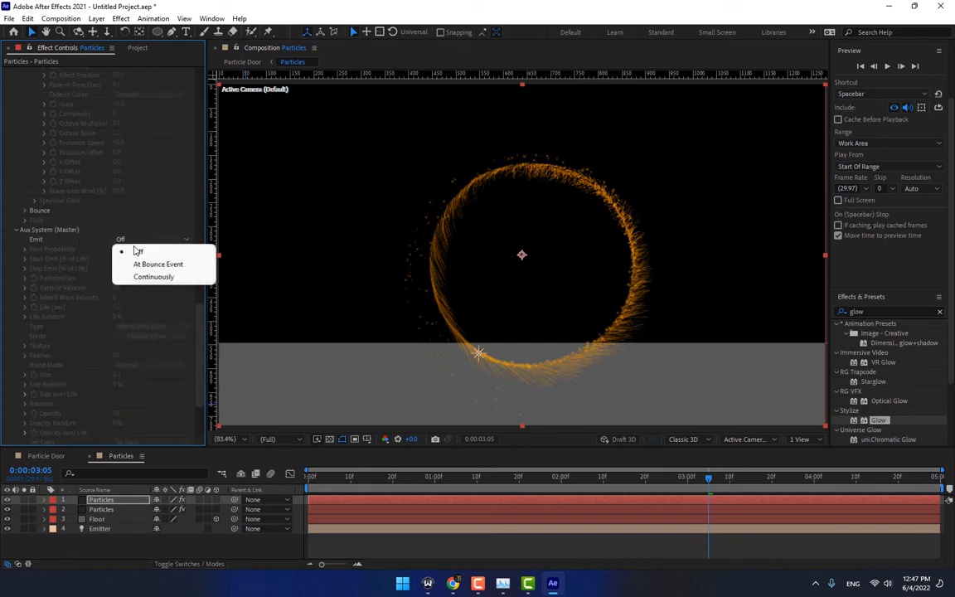
left_click(147, 265)
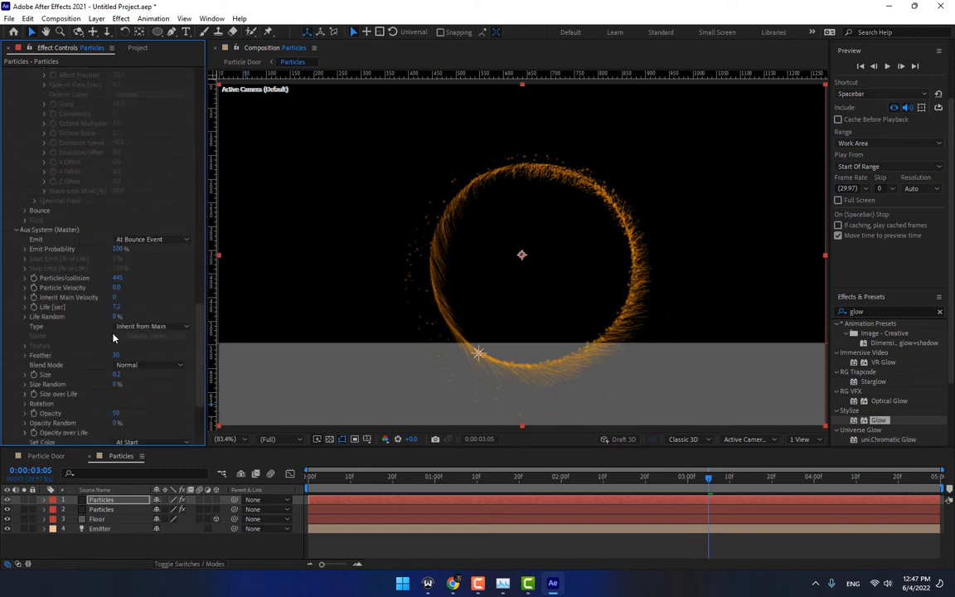
scroll(124, 282, "down", 5)
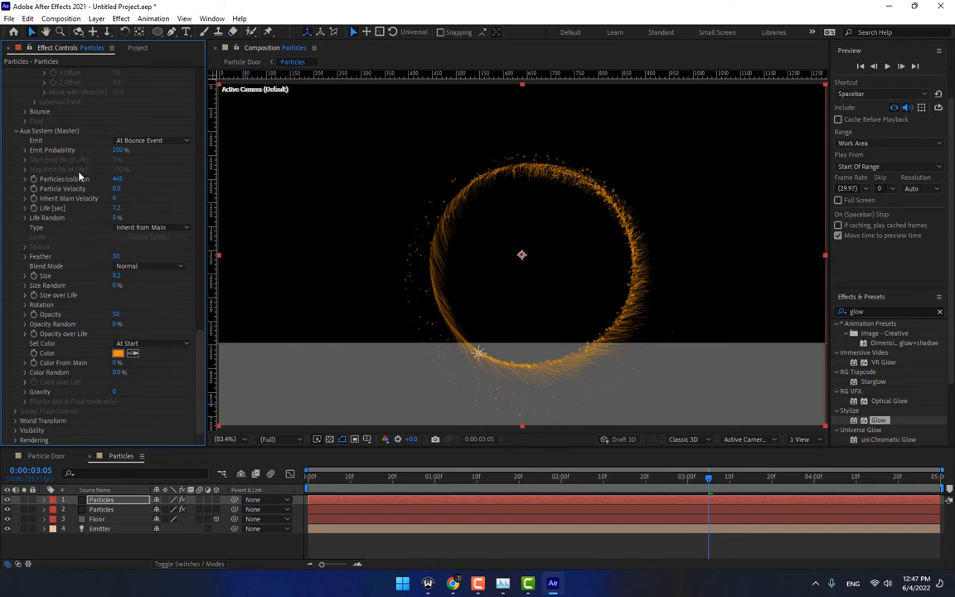
scroll(80, 176, "up", 4)
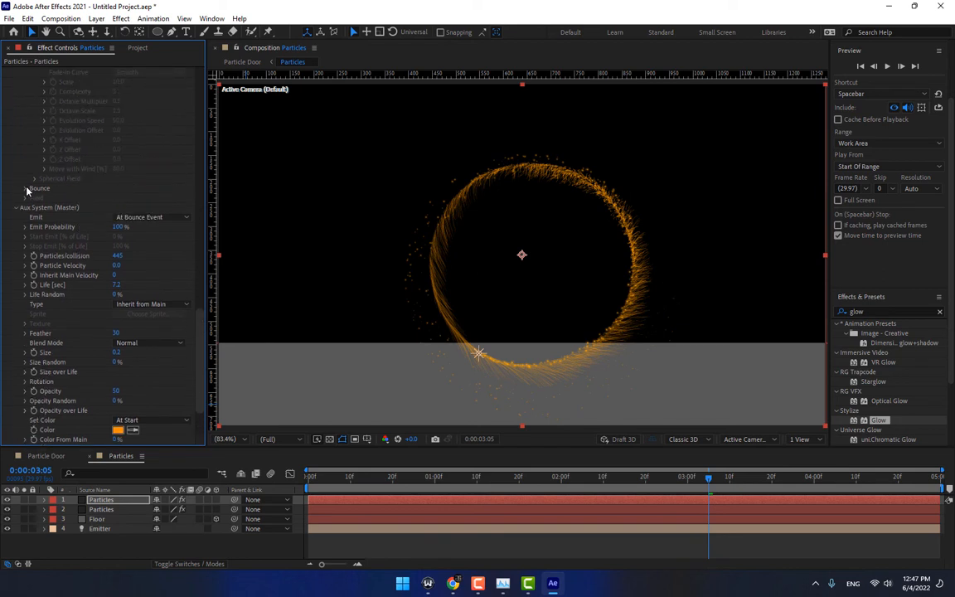
Turn off the upper Particles layer's Aux System emission and assign Floor as the floor layer in its Bounce physics
left_click(150, 216)
left_click(137, 226)
scroll(64, 187, "up", 8)
scroll(64, 187, "up", 3)
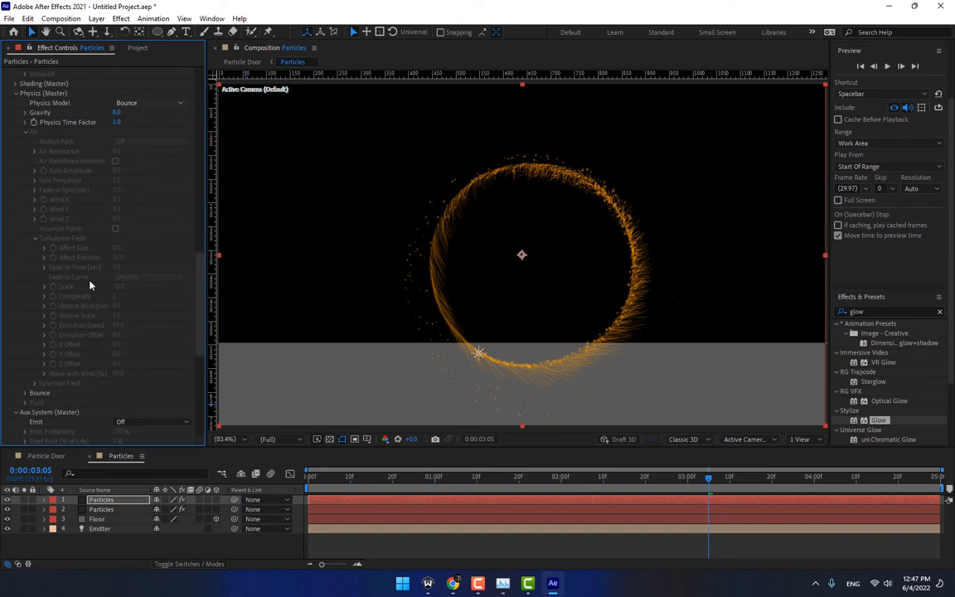
left_click(25, 393)
scroll(71, 343, "down", 2)
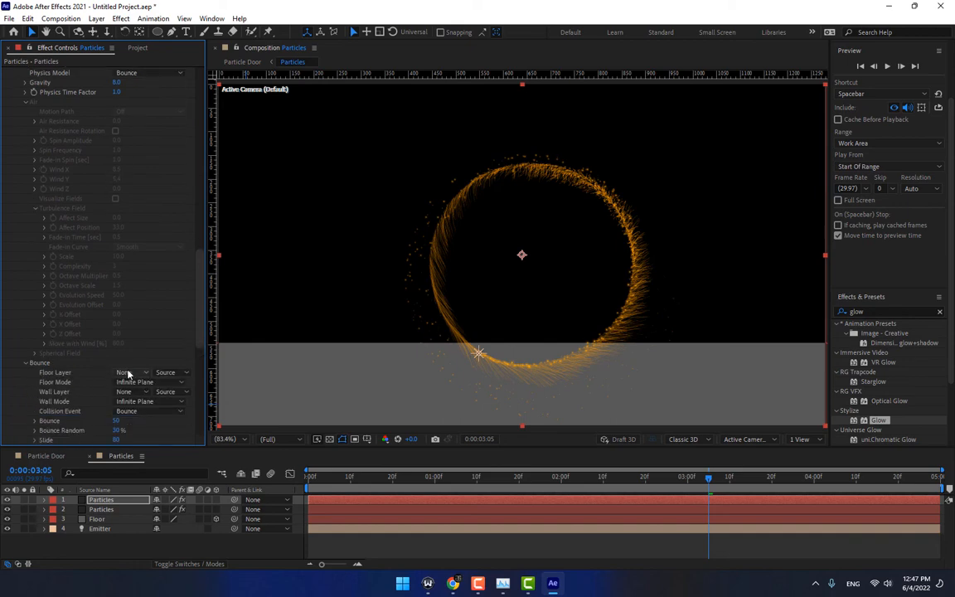
left_click(133, 372)
left_click(147, 426)
Set the upper Particles layer's Bounce to 16, Bounce Random to 8% and Slide to 8
left_click(118, 421)
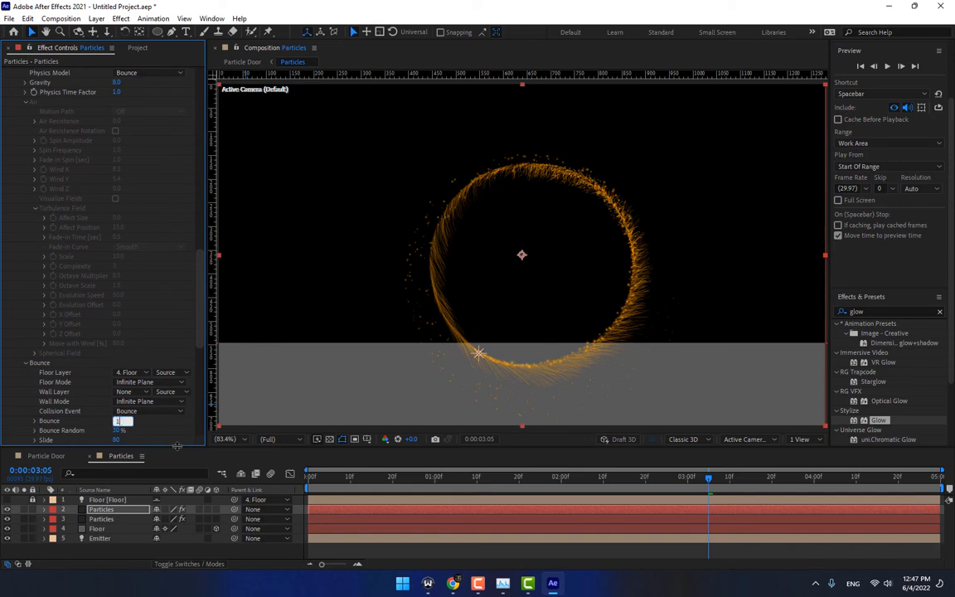
type("168")
key("Tab")
type("8")
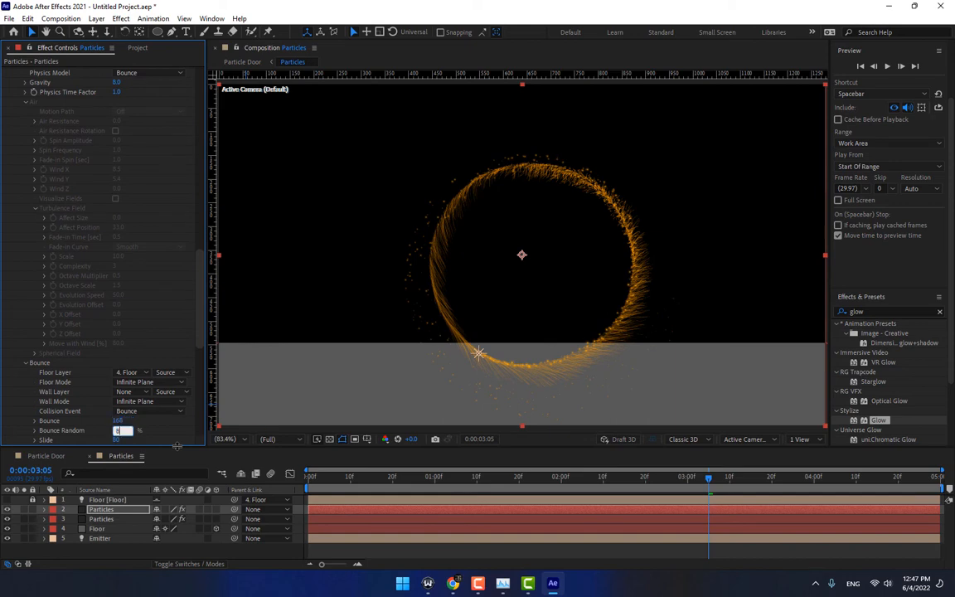
left_click(124, 422)
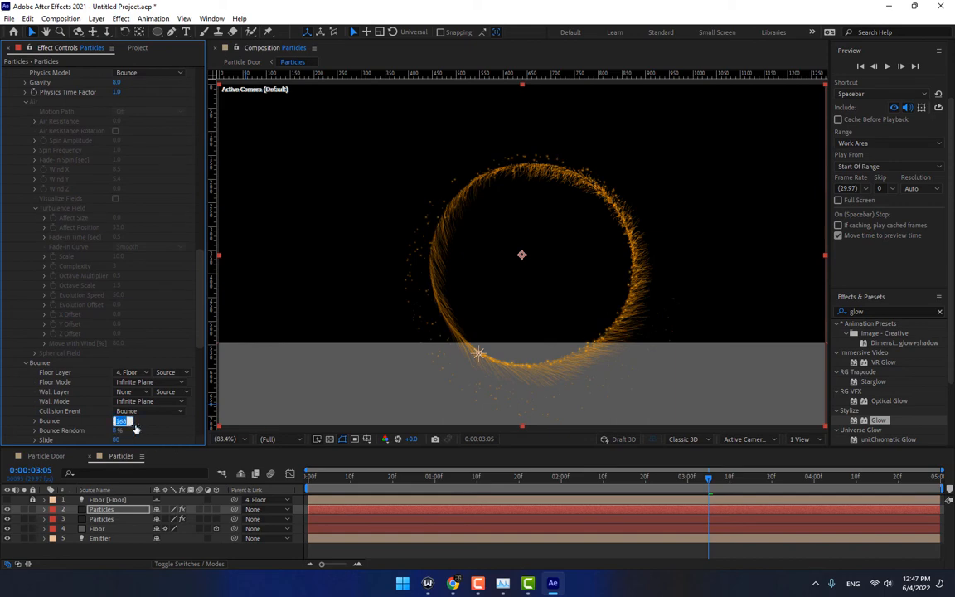
type("16")
key("Tab")
key("Tab")
type("8")
key("Return")
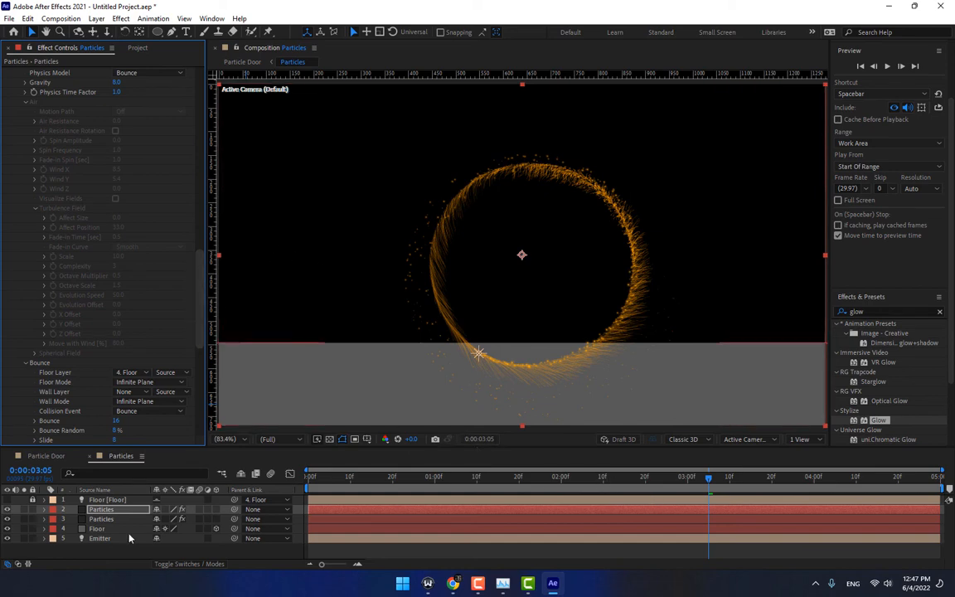
Solo the upper Particles layer and the Floor layer and scrub the animation to inspect the sparks' bounce
left_click(25, 514)
left_click(25, 528)
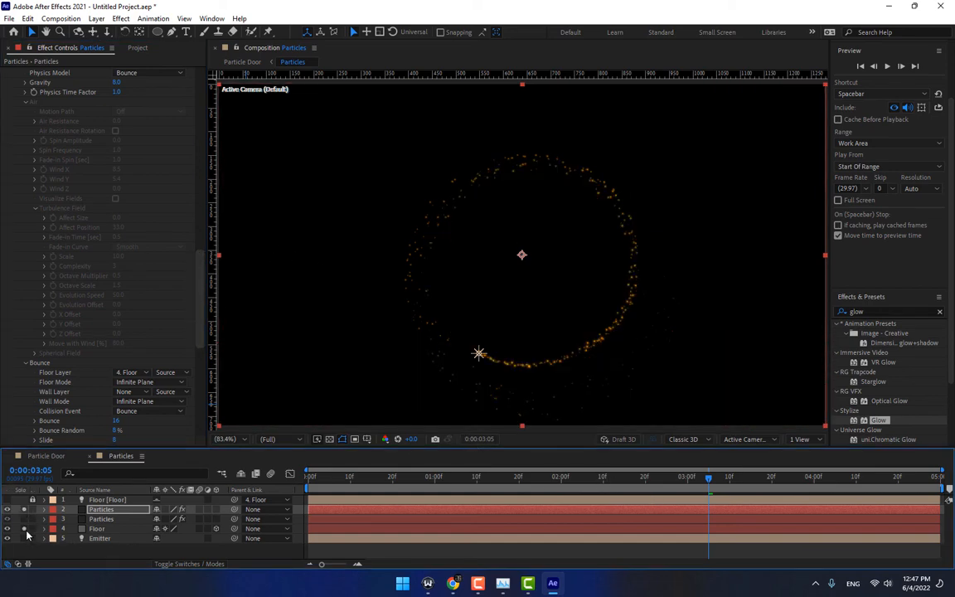
left_click_drag(515, 483, 693, 478)
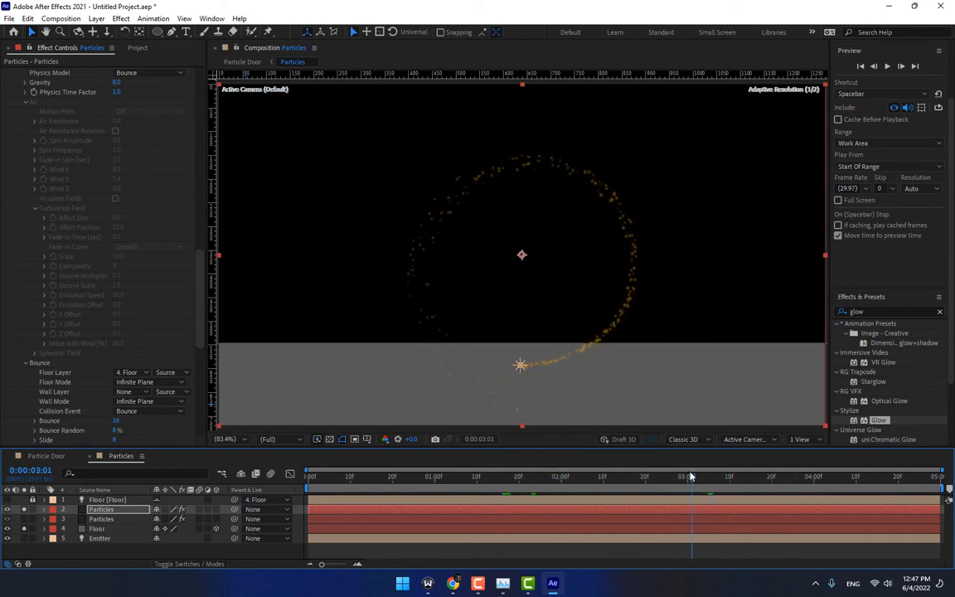
Raise the Floor layer so its far edge crosses the lower part of the particle ring, and scrub to 0:00:02:21
left_click(102, 528)
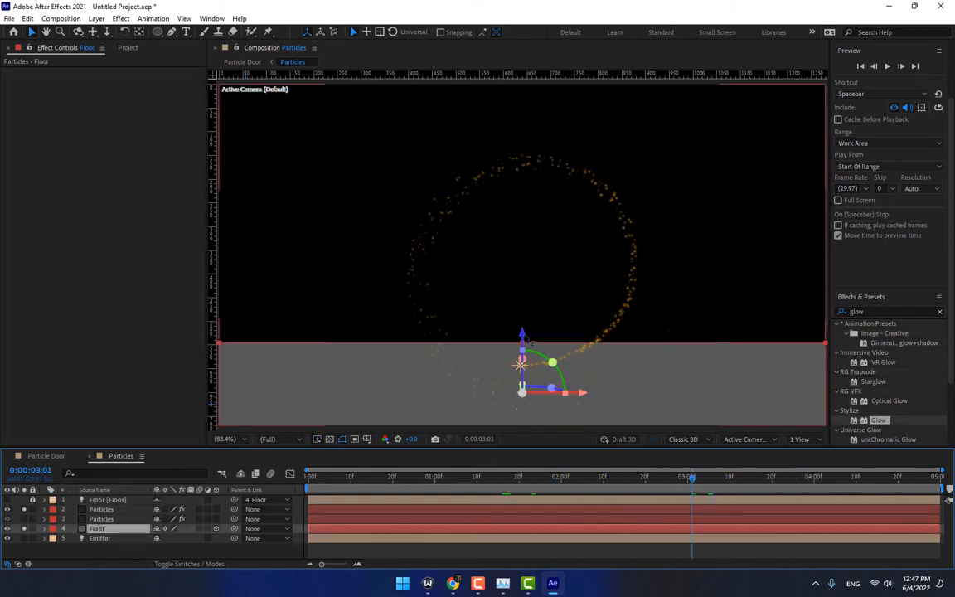
left_click_drag(523, 331, 530, 292)
left_click_drag(405, 476, 651, 447)
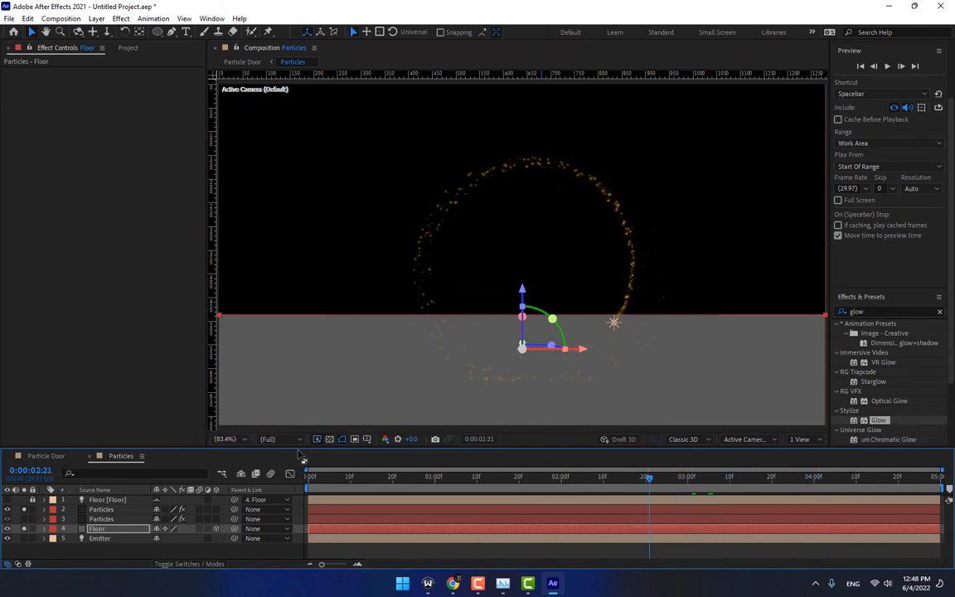
Set the upper Particles layer's emitter to 660 particles/sec, Velocity Random 11% and Velocity from Motion 7.6%
left_click(102, 519)
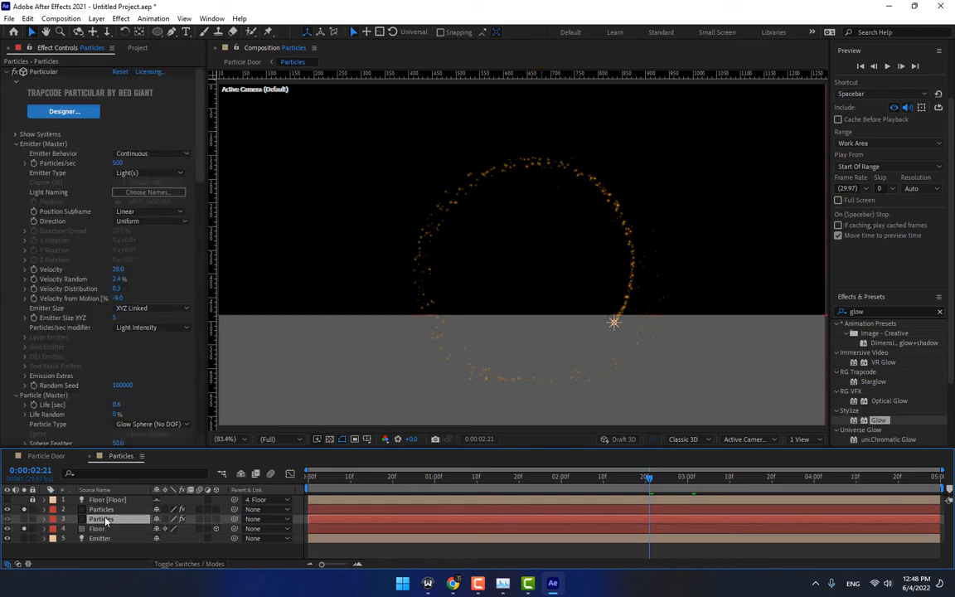
left_click(101, 509)
scroll(180, 166, "down", 3)
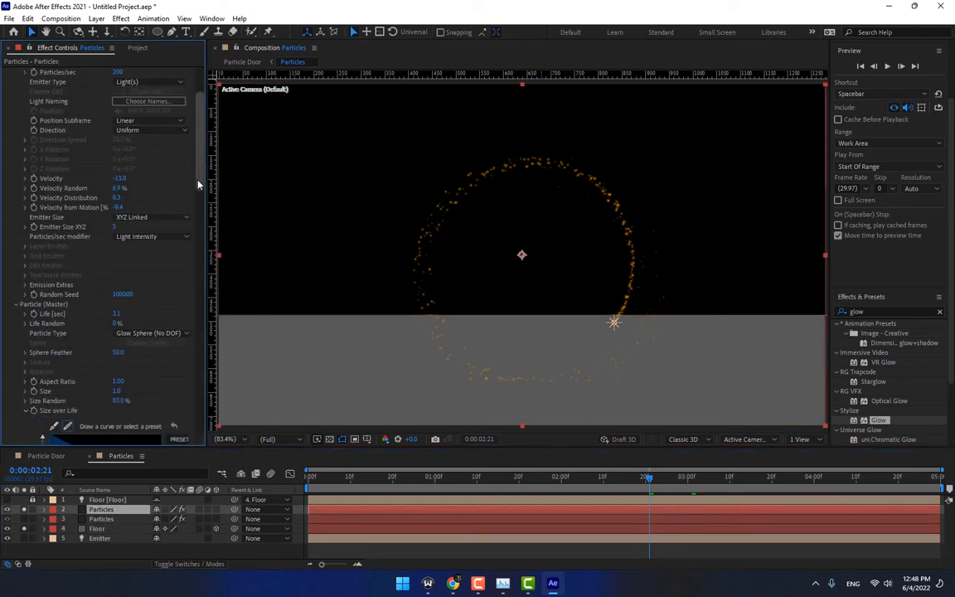
scroll(179, 165, "up", 1)
left_click_drag(119, 124, 134, 123)
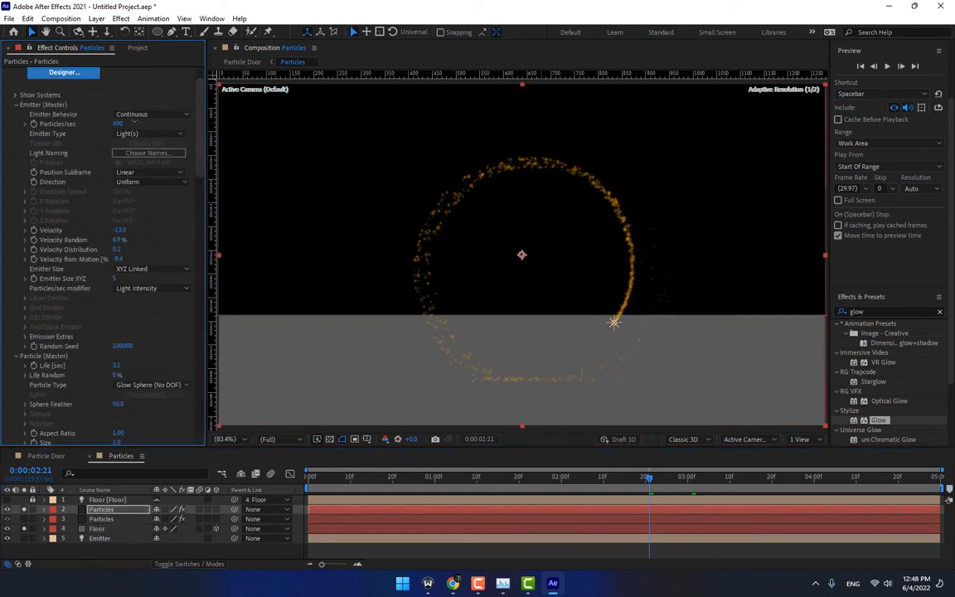
mouse_move(200, 177)
left_mouse_down()
mouse_move(200, 222)
mouse_move(200, 179)
left_mouse_up()
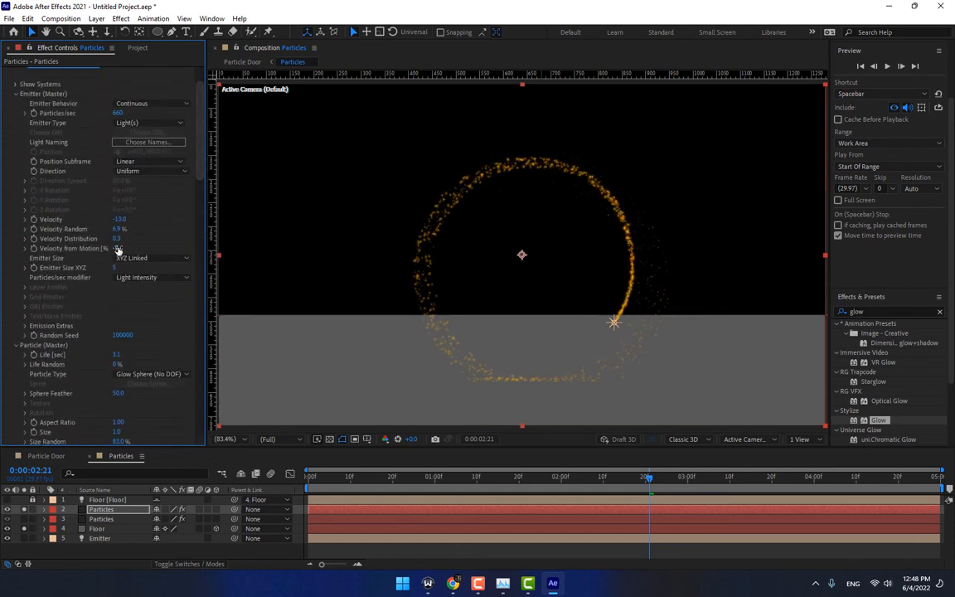
left_click_drag(118, 249, 108, 205)
left_click_drag(120, 248, 130, 248)
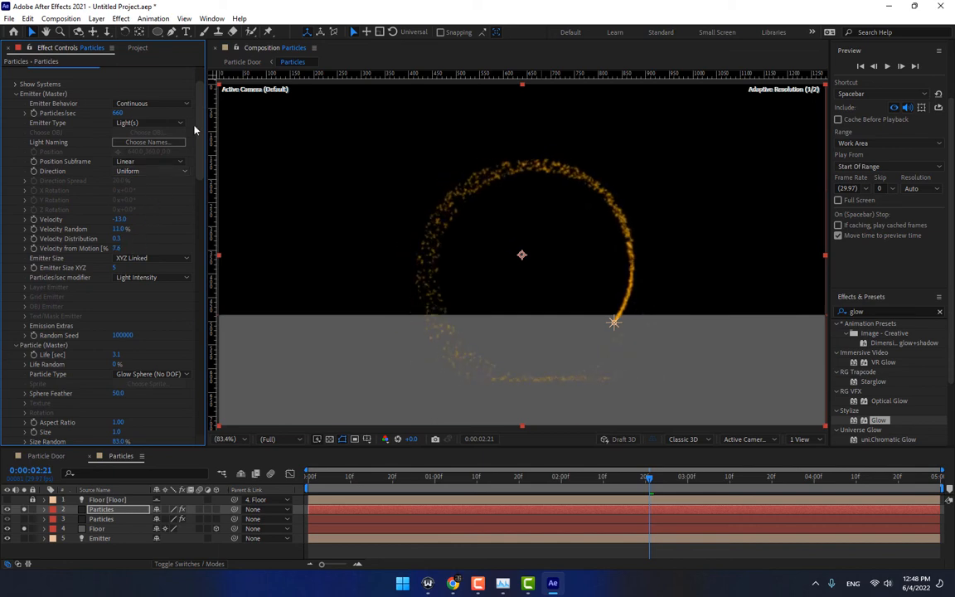
Set the upper Particles layer's Bounce to 27, Bounce Random to 19% and Slide to 96
left_click_drag(202, 144, 189, 222)
scroll(172, 252, "down", 10)
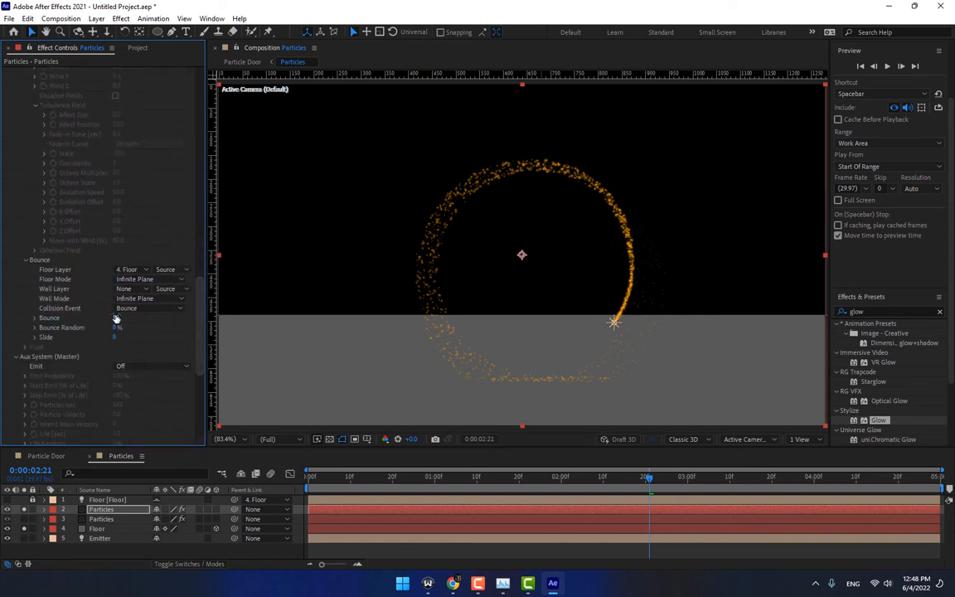
left_click_drag(143, 316, 146, 316)
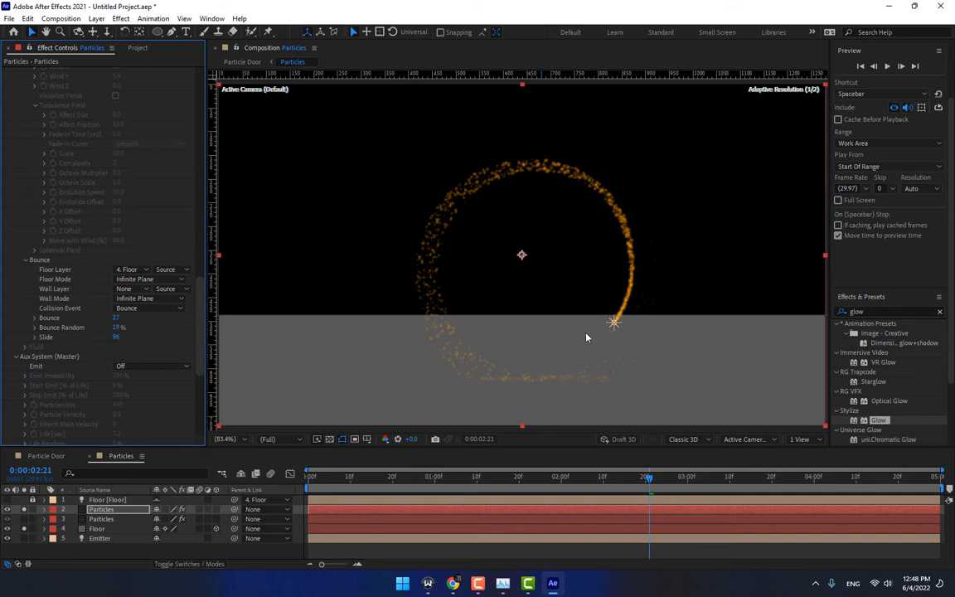
Scrub to 0:00:03:10 and set the upper Particles layer's emitter velocity to 21
left_click_drag(366, 476, 729, 476)
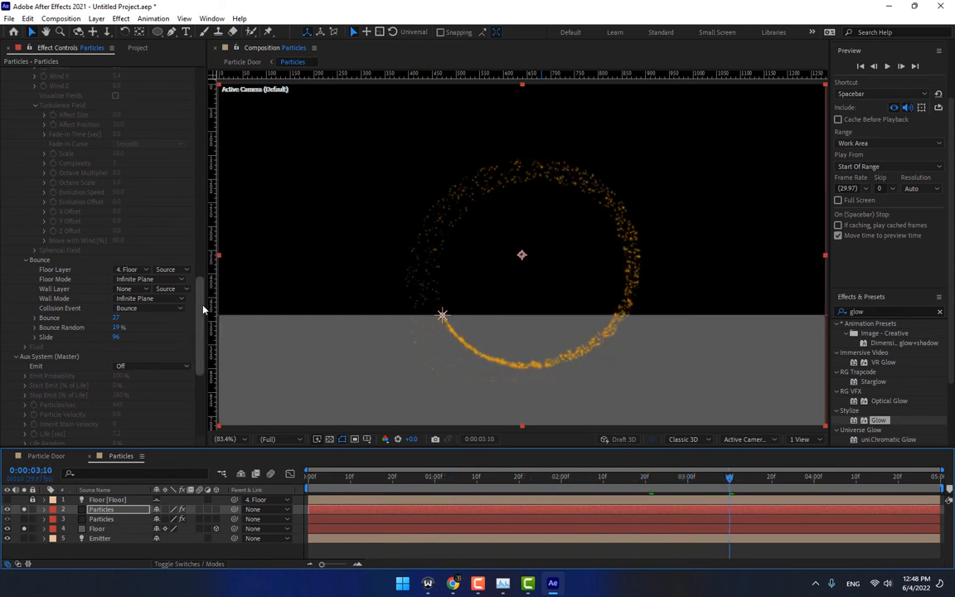
left_click_drag(202, 313, 198, 133)
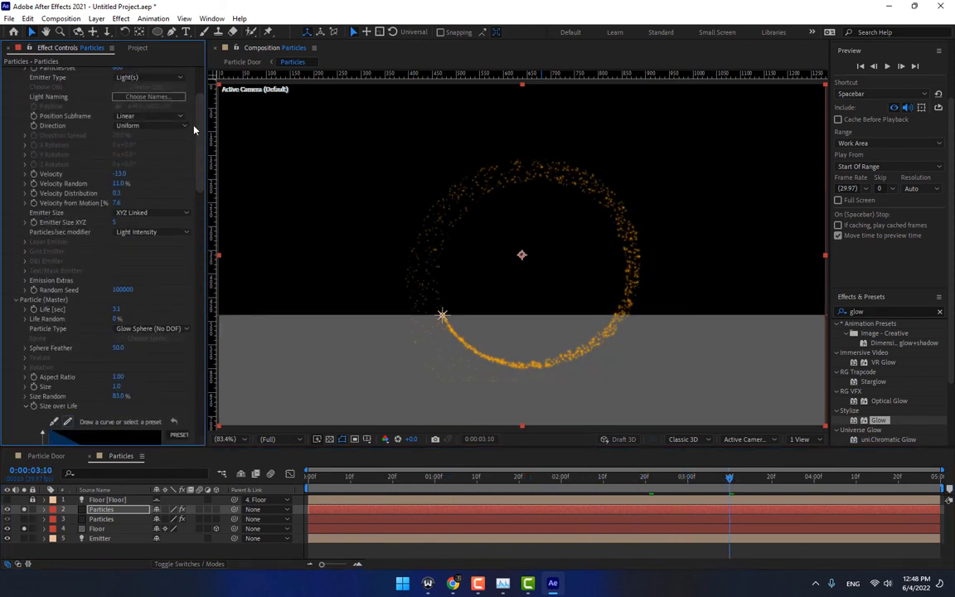
left_click_drag(122, 174, 146, 173)
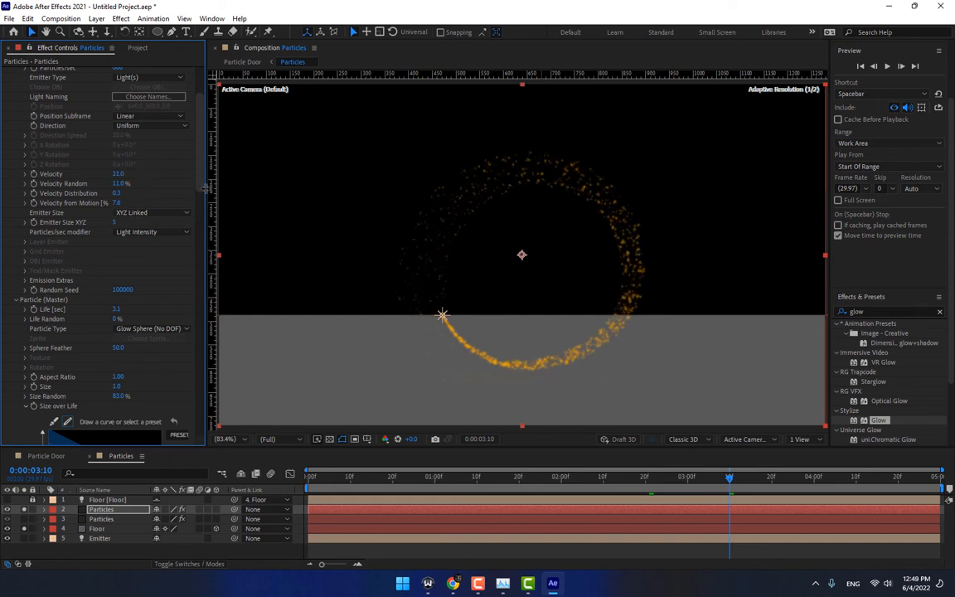
Turn on motion blur in the upper Particles layer's rendering settings with a shutter angle of 903
scroll(171, 365, "down", 10)
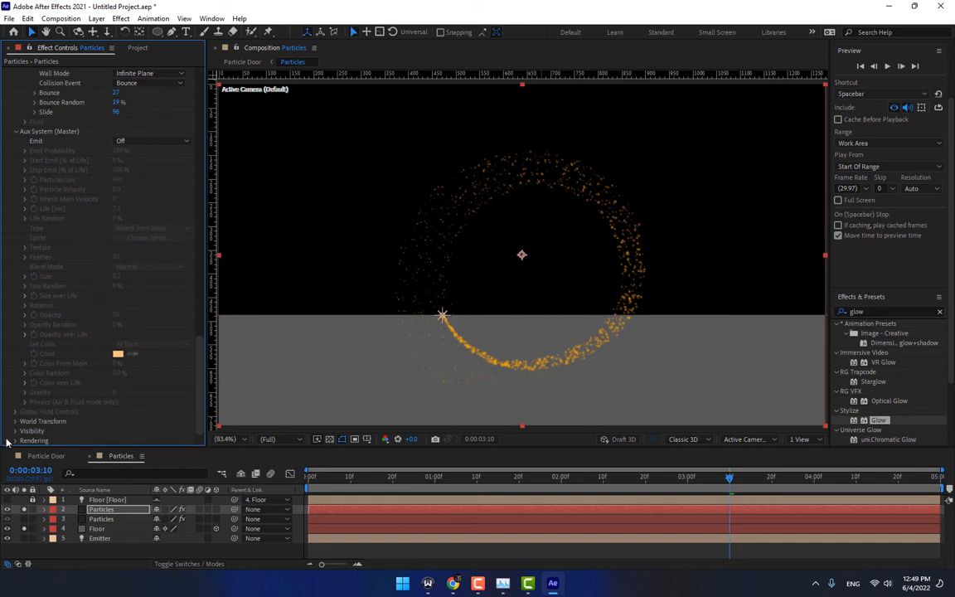
left_click(15, 440)
scroll(99, 397, "down", 3)
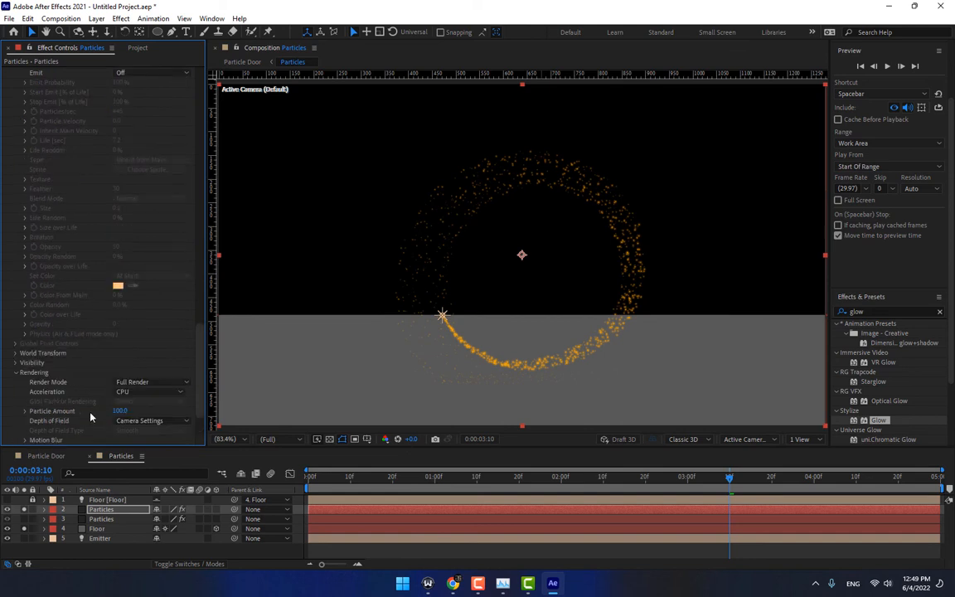
left_click(24, 440)
scroll(100, 422, "down", 3)
left_click(139, 401)
left_click(143, 373)
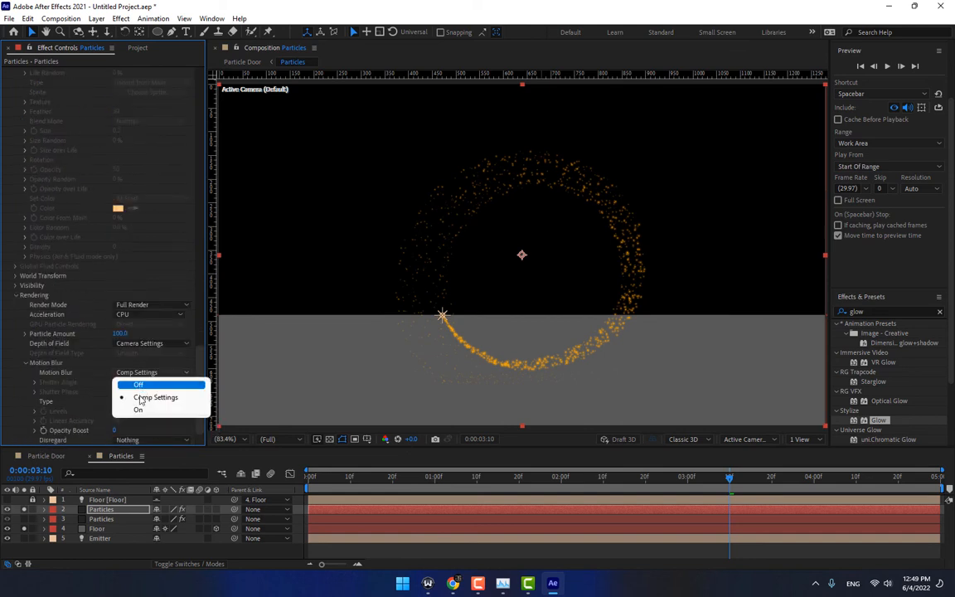
left_click(138, 409)
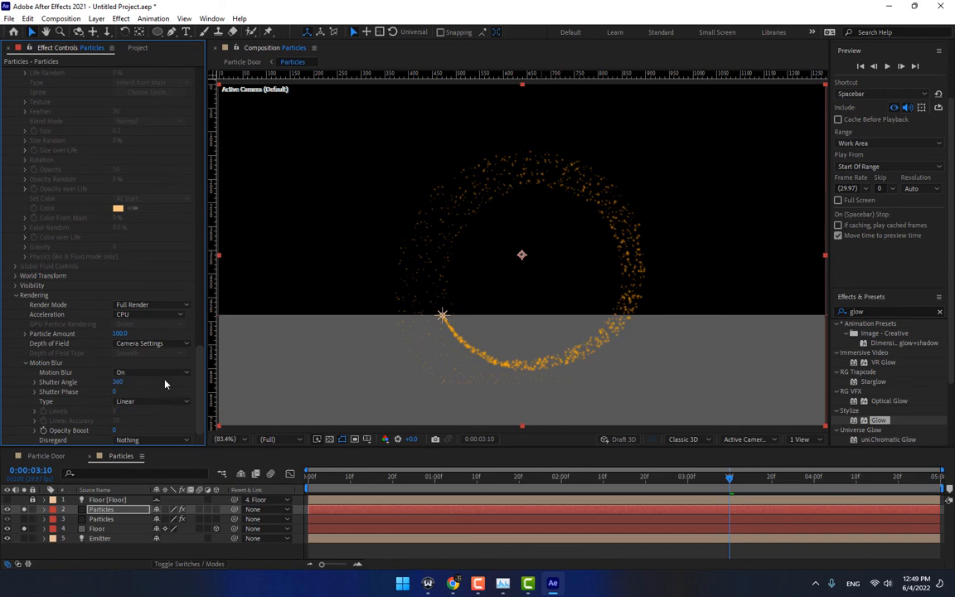
left_click_drag(118, 381, 230, 380)
left_click_drag(118, 381, 295, 381)
Apply Glow to the upper Particles layer with a 76.1% threshold and a radius of about 42, and check it in Particle Door
left_click_drag(875, 426, 108, 509)
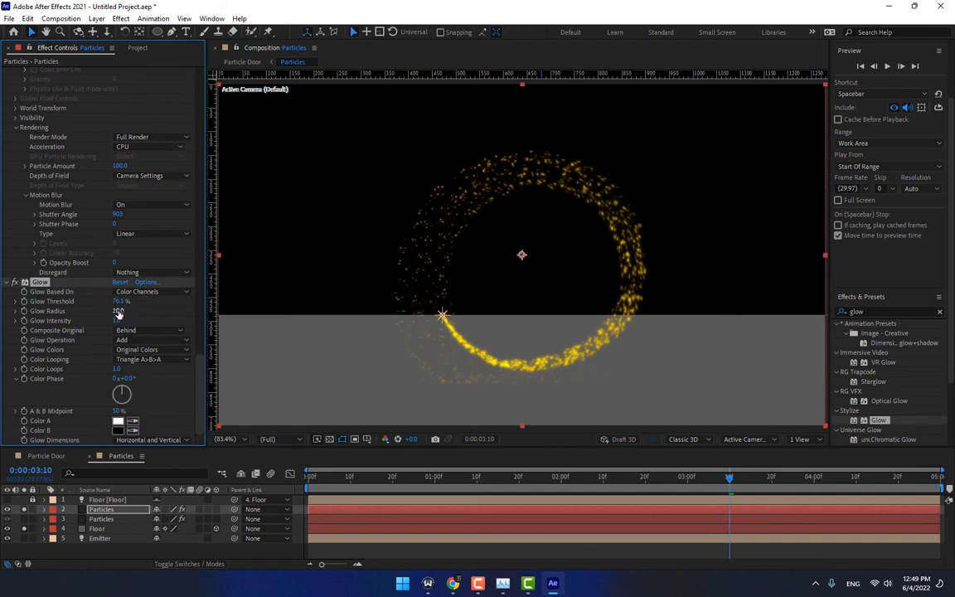
left_click_drag(117, 310, 127, 315)
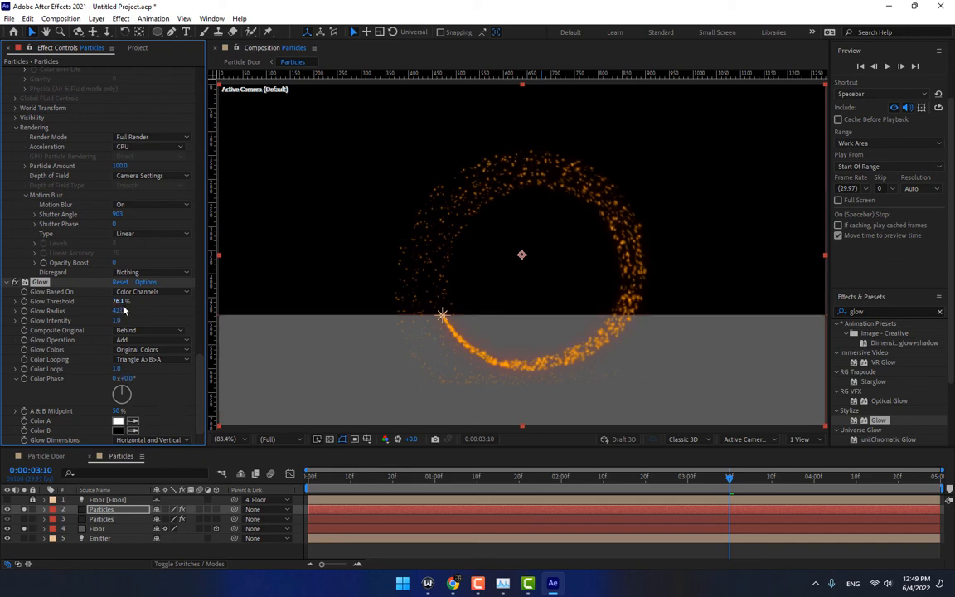
left_click(45, 455)
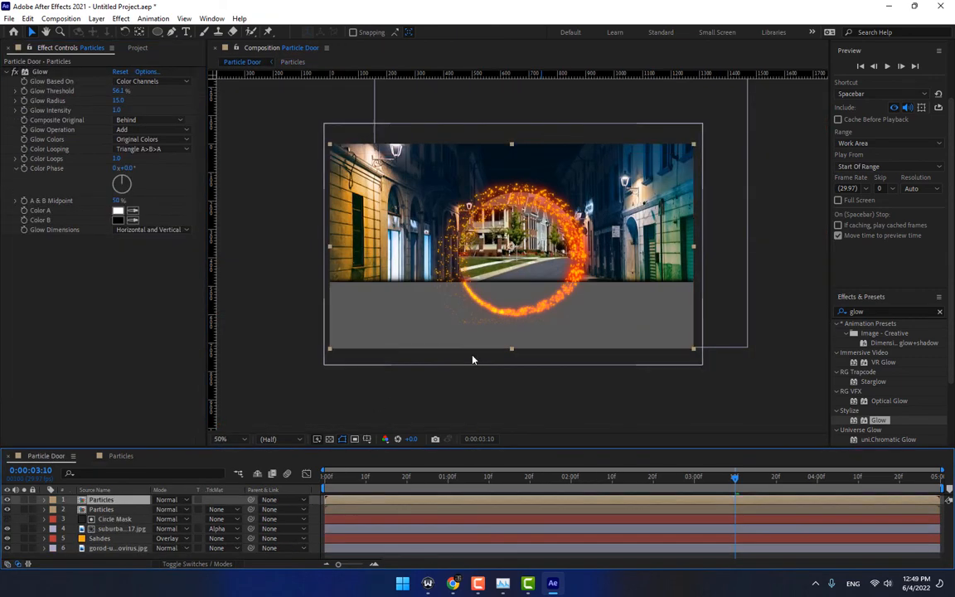
Hide the Floor layer and remove the layer soloing in the Particles composition, and return to Particle Door
double_click(100, 501)
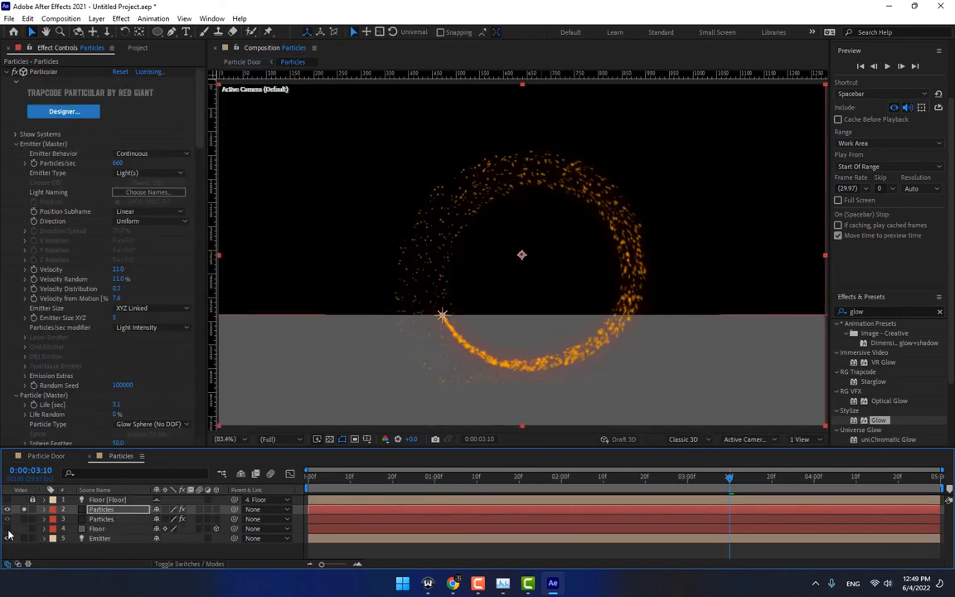
left_click(8, 537)
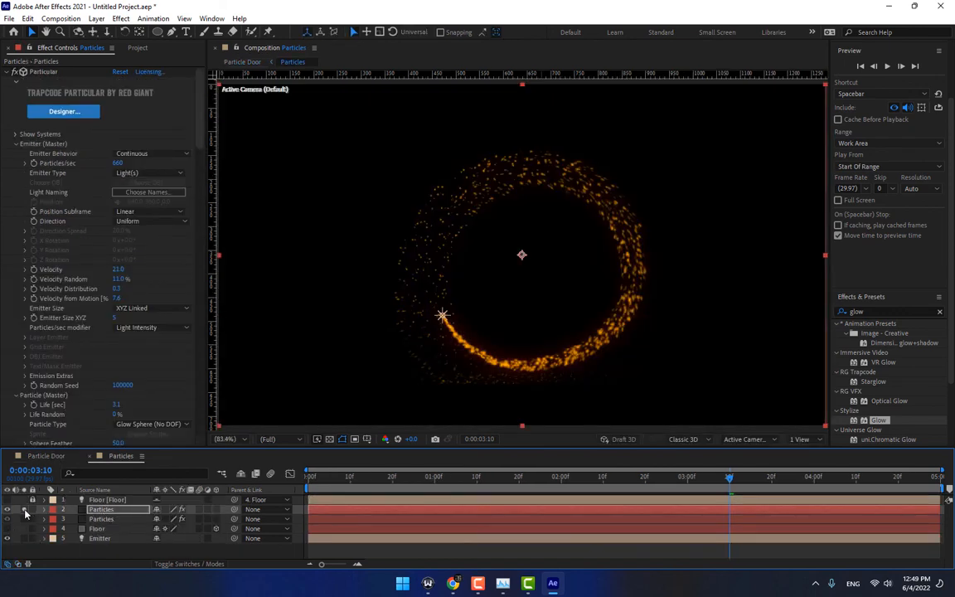
left_click(33, 456)
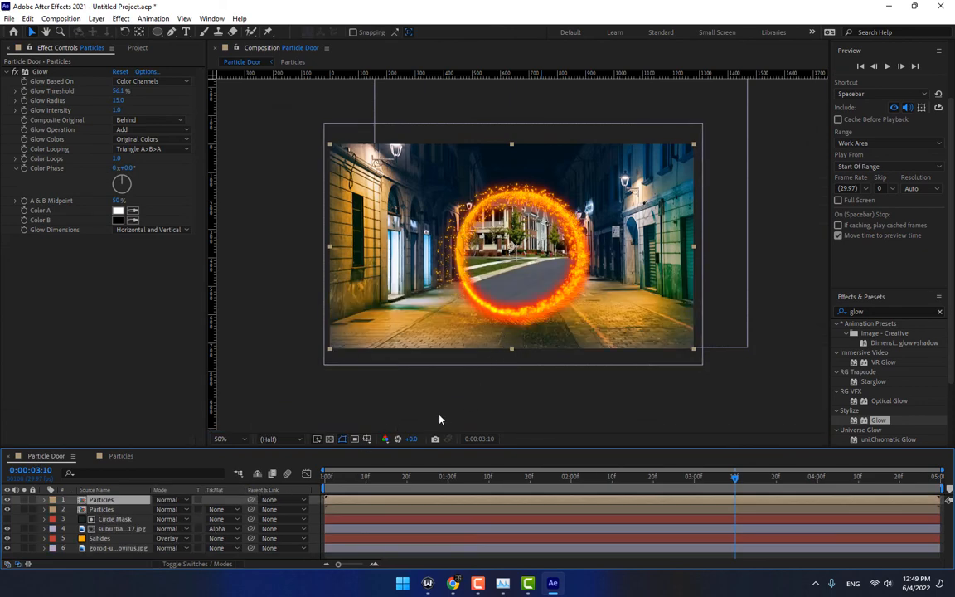
Set the Glow on Particle Door's top Particles layer to a 52.5% threshold and a radius of 54
left_click(118, 456)
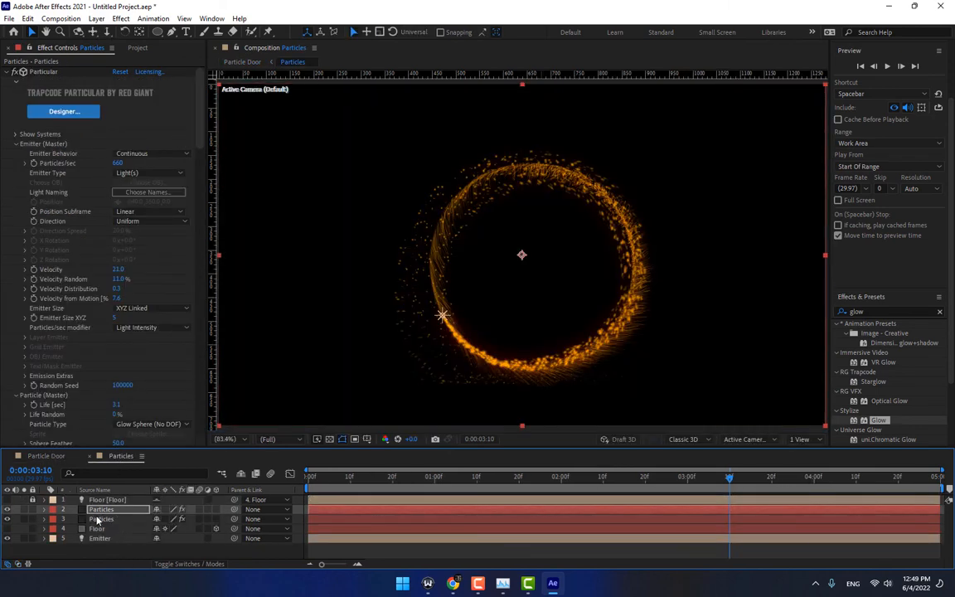
left_click(102, 510)
left_click(48, 457)
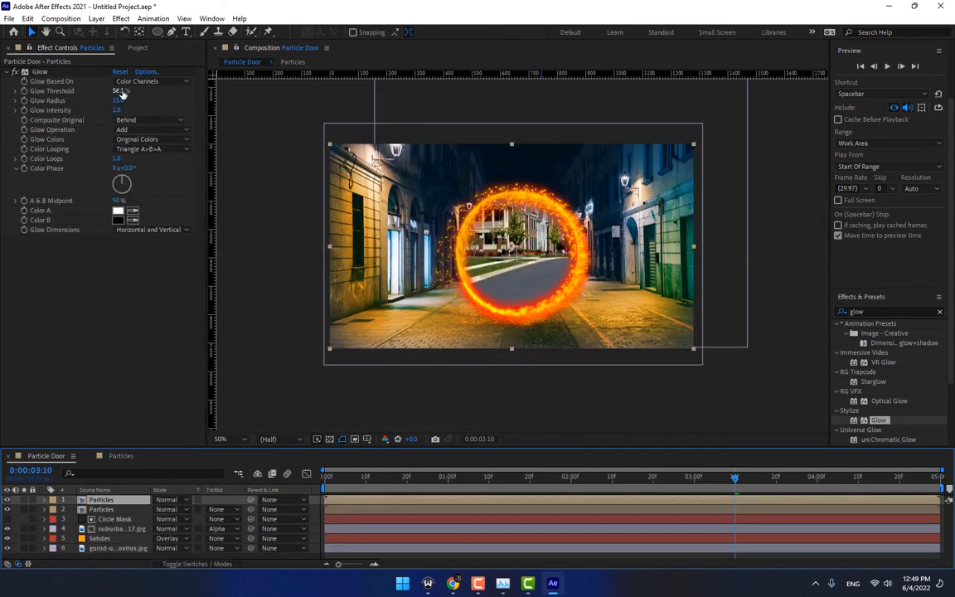
mouse_move(117, 90)
left_mouse_down()
mouse_move(143, 94)
mouse_move(111, 84)
mouse_move(144, 101)
mouse_move(133, 99)
left_mouse_up()
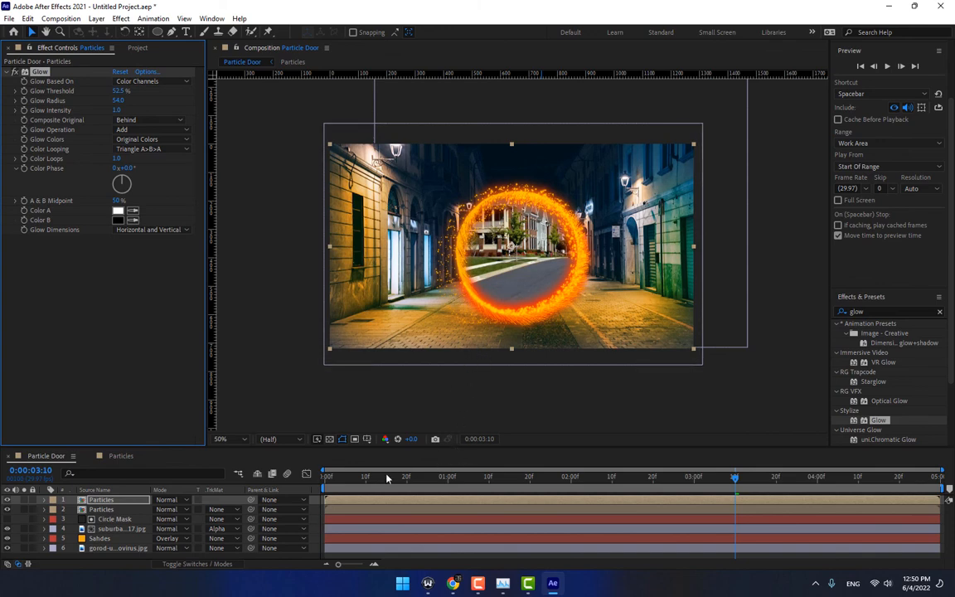
Preview the Particle Door composition from the first frame
left_click(327, 477)
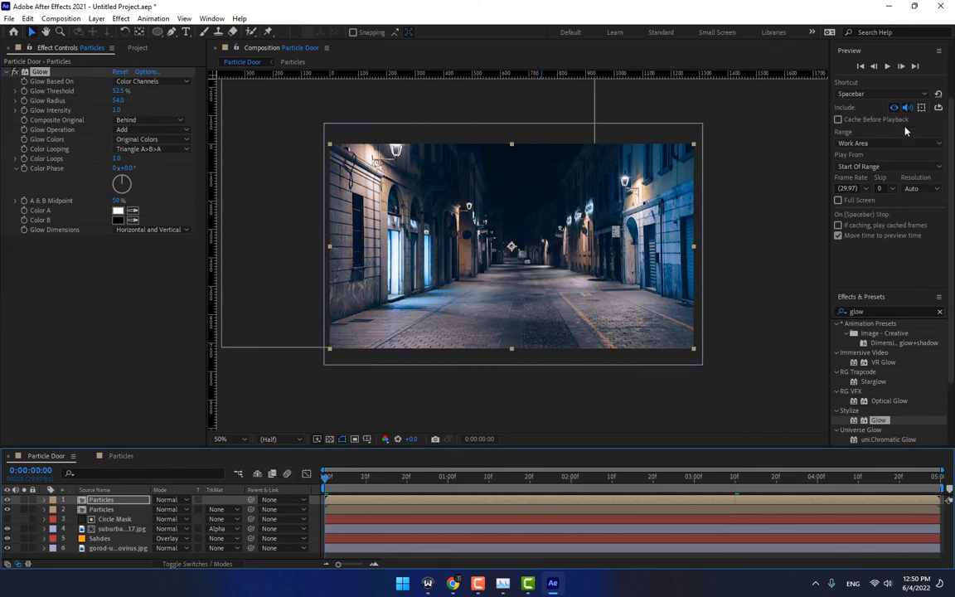
left_click(887, 66)
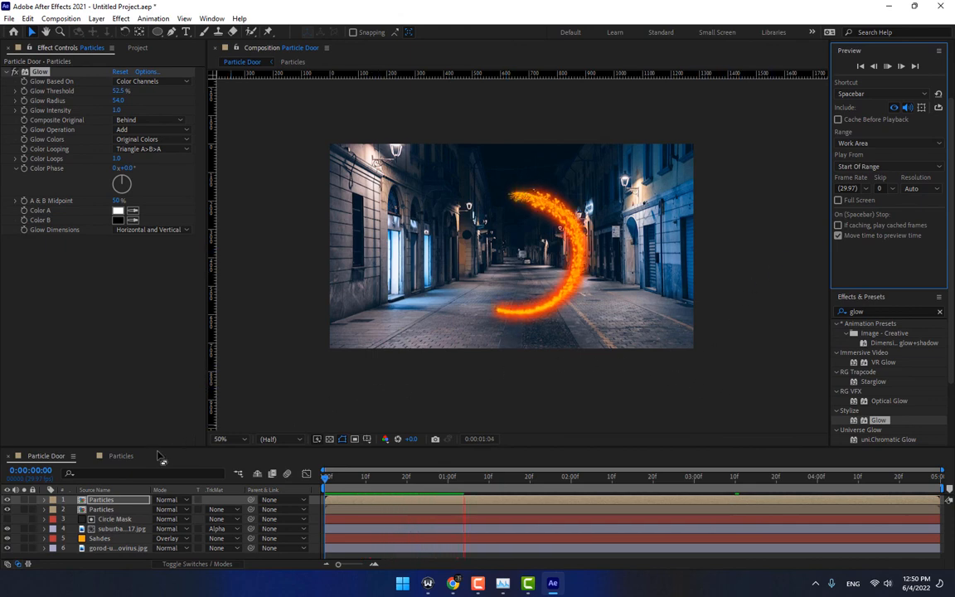
Disable the second Glow effect on Particle Door's lower Particles layer and check the composition at 0:00:01:18
left_click(106, 509)
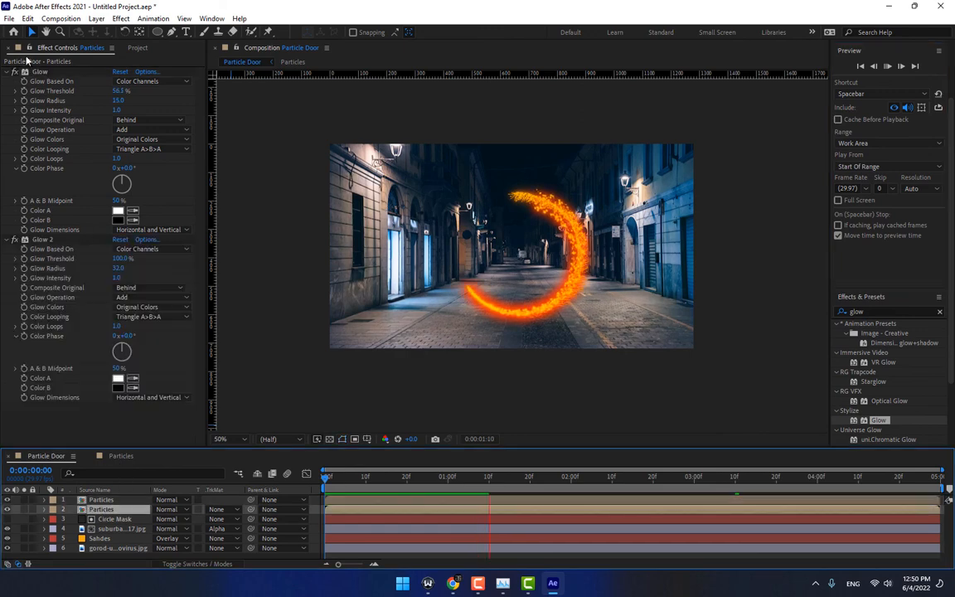
left_click(13, 241)
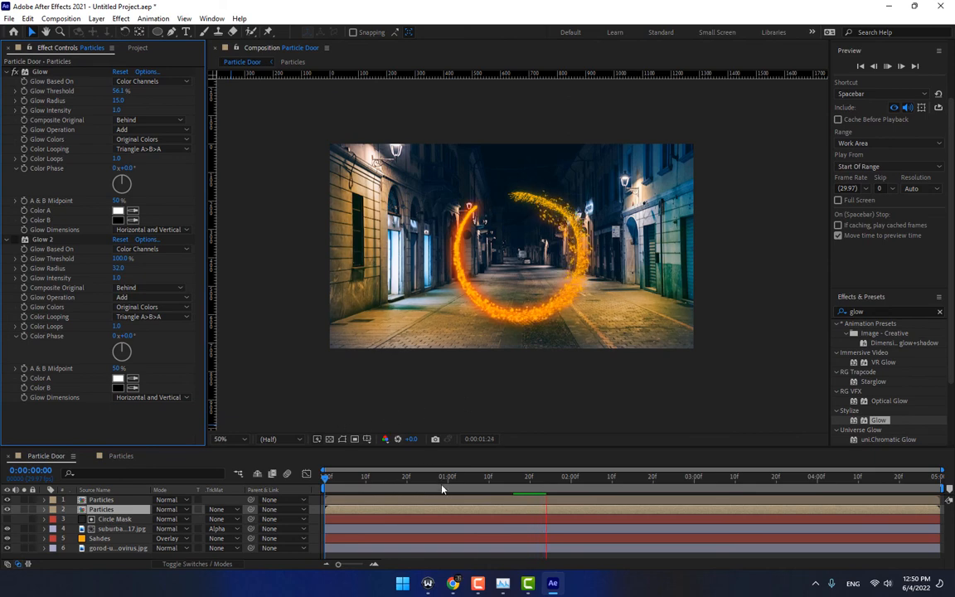
left_click(522, 479)
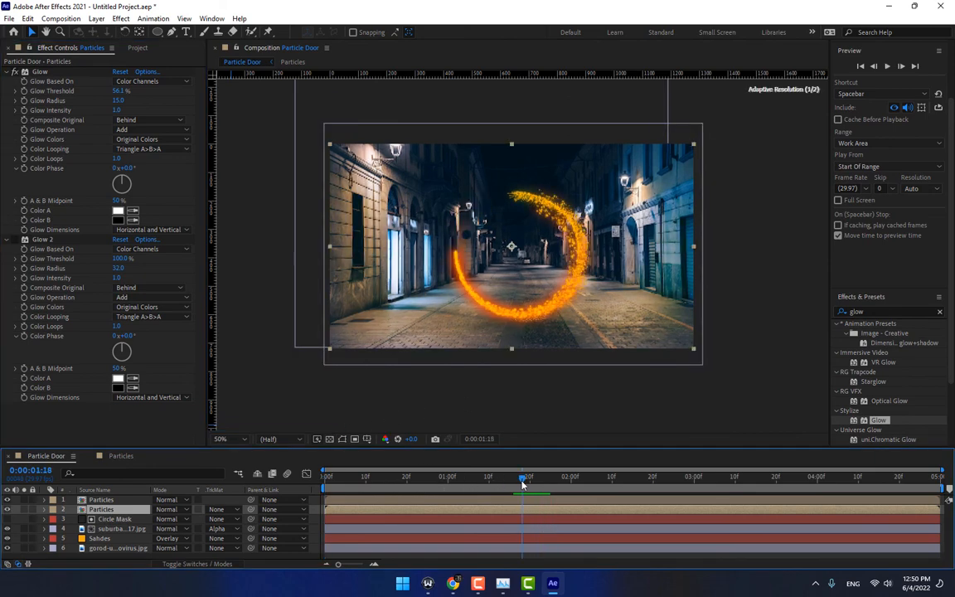
Open the Particles composition to inspect its Floor layer, compare it with Particle Door, and return to Particle Door
left_click(108, 500)
double_click(110, 501)
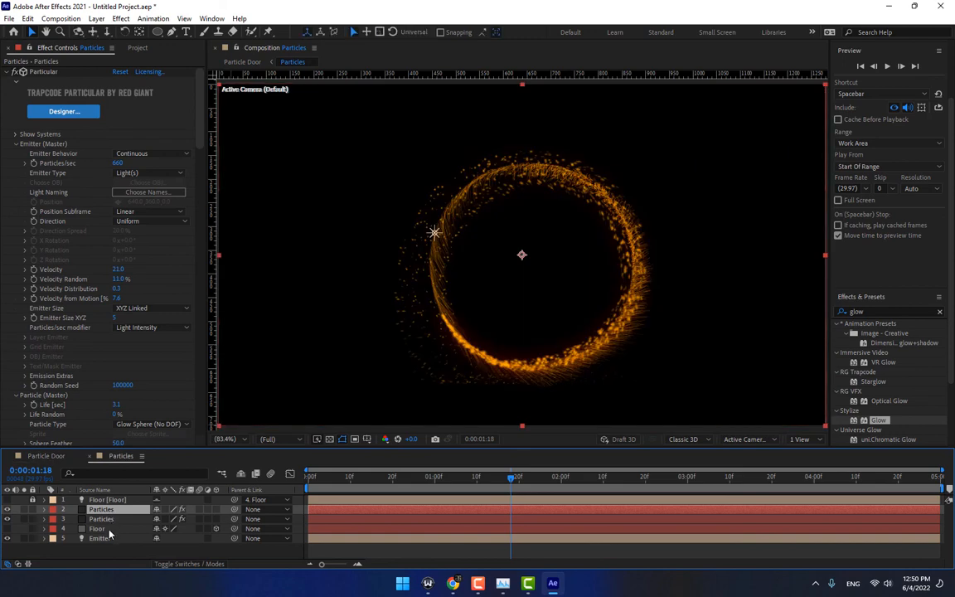
left_click(110, 530)
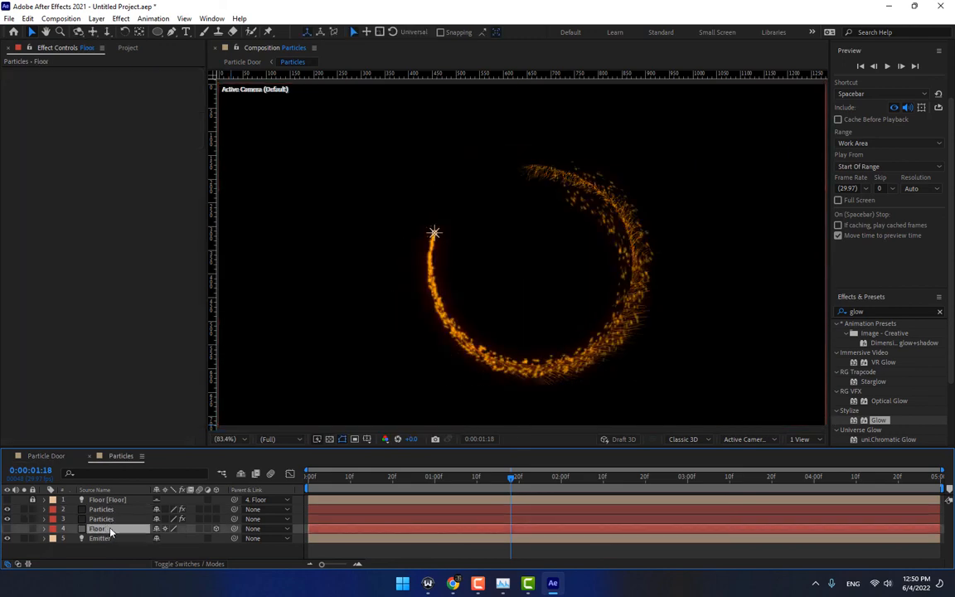
left_click(48, 456)
left_click(120, 456)
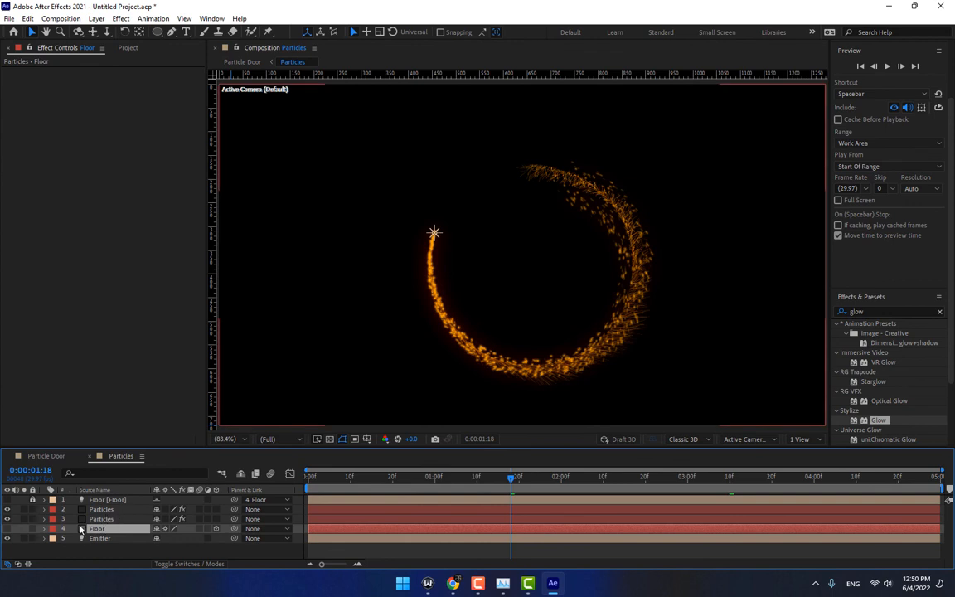
left_click(49, 456)
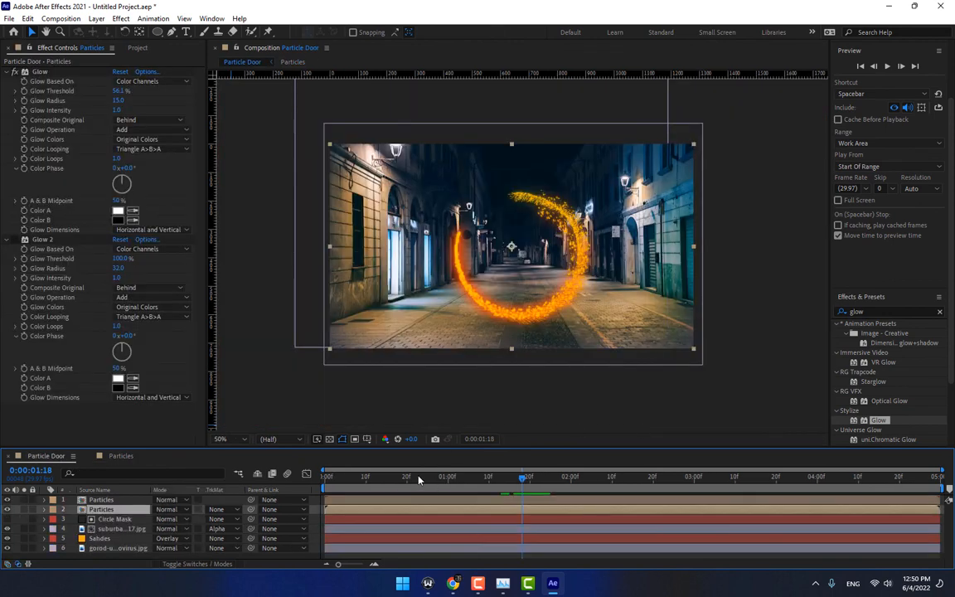
Preview the Particle Door composition from its first frame, and stop the playback near the start
key("Home")
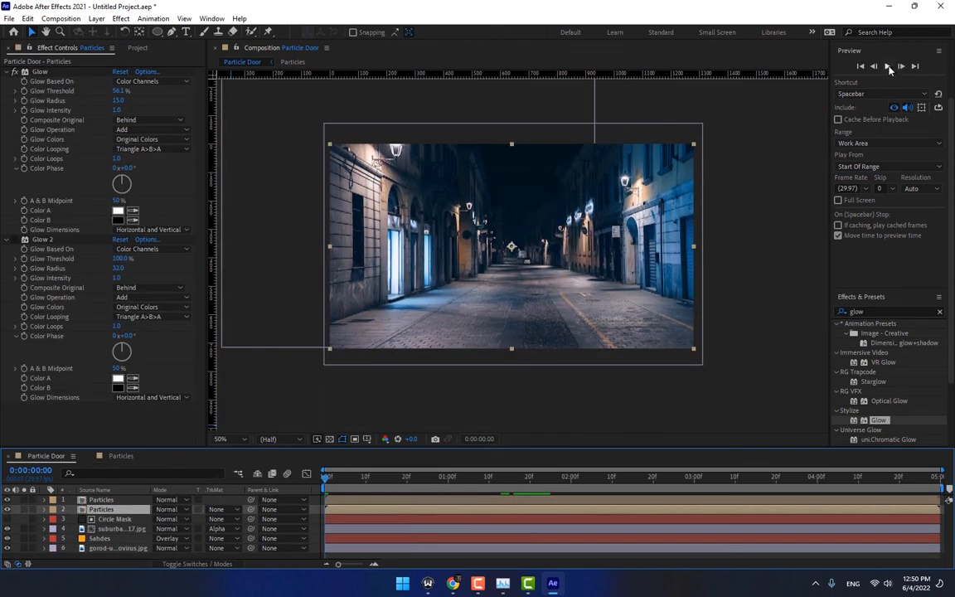
left_click(887, 67)
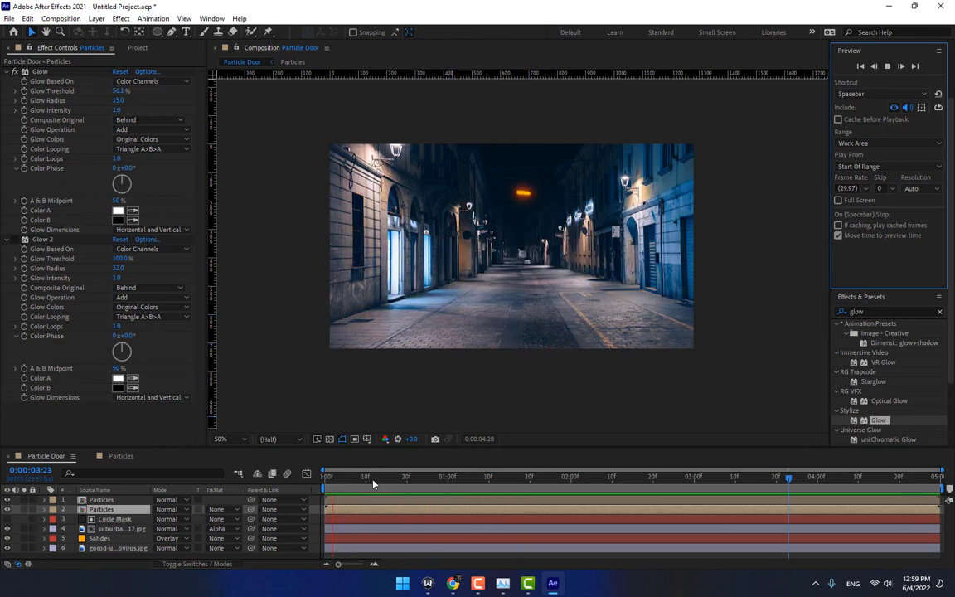
left_click(343, 481)
Enlarge the composition viewer by shrinking the timeline and effect controls areas, and set its magnification to Fit
left_click_drag(296, 448, 296, 510)
left_click_drag(197, 396, 113, 396)
left_click(139, 499)
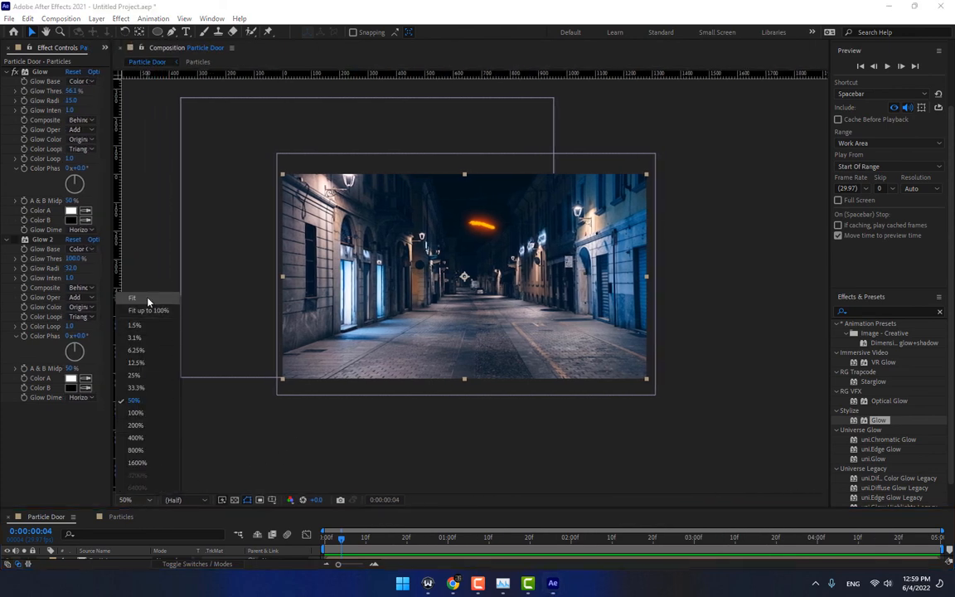
left_click(132, 273)
Play and scrub through Particle Door in the enlarged viewer to examine the finished portal animation, ending at 0:00:04:25
left_click_drag(341, 539, 780, 528)
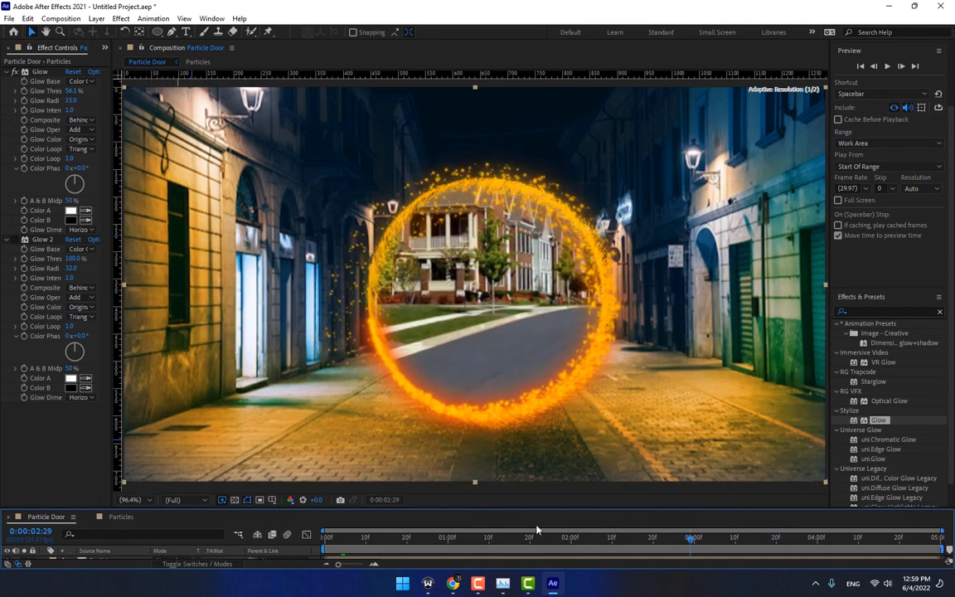
key("space")
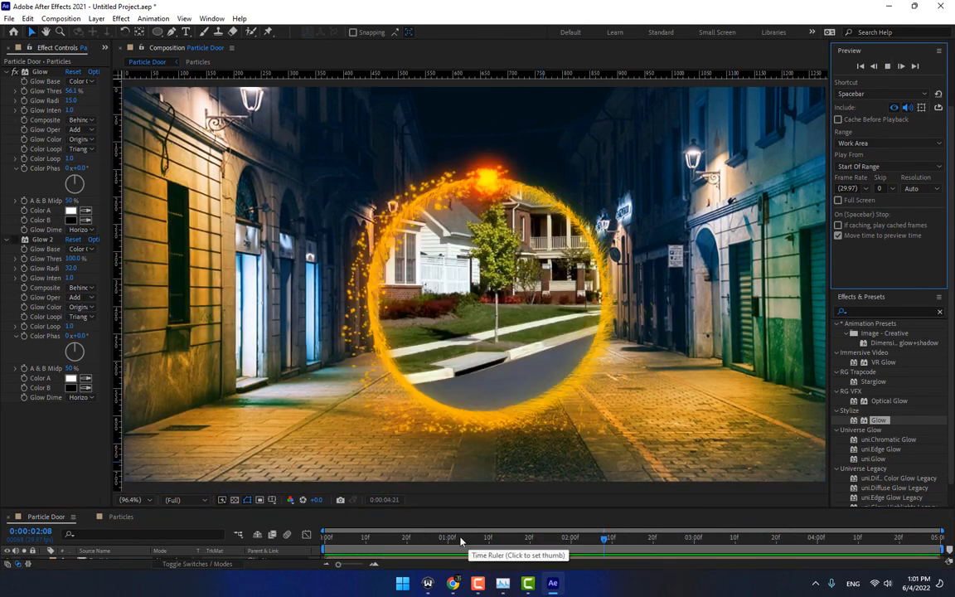
left_click_drag(420, 545, 737, 521)
left_click_drag(847, 520, 704, 514)
left_click_drag(763, 519, 665, 536)
left_click_drag(704, 507, 887, 537)
left_click_drag(737, 551, 915, 500)
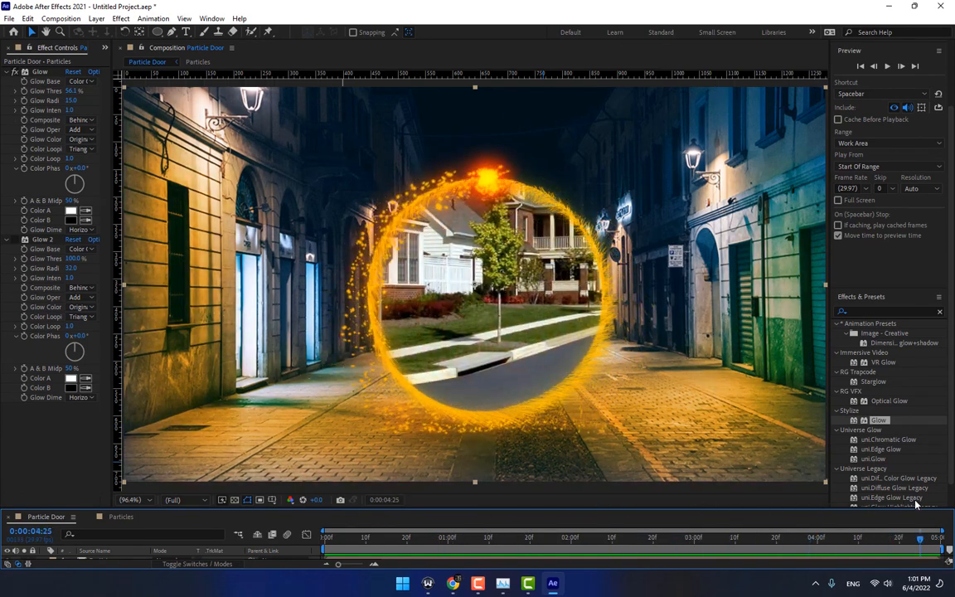